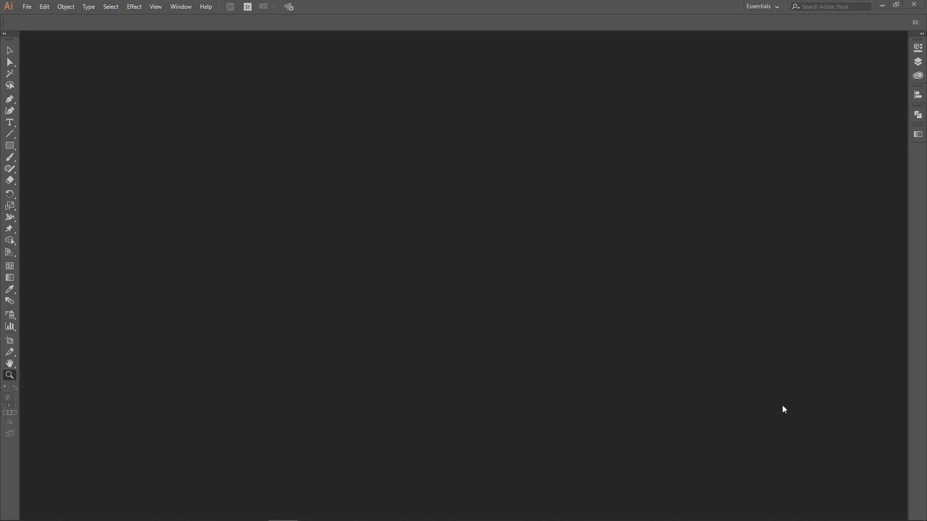
# - Create a new Web-Large 1920 × 1080 px RGB document, Untitled-1, from File > New
pyautogui.click(27, 7)
pyautogui.click(40, 22)
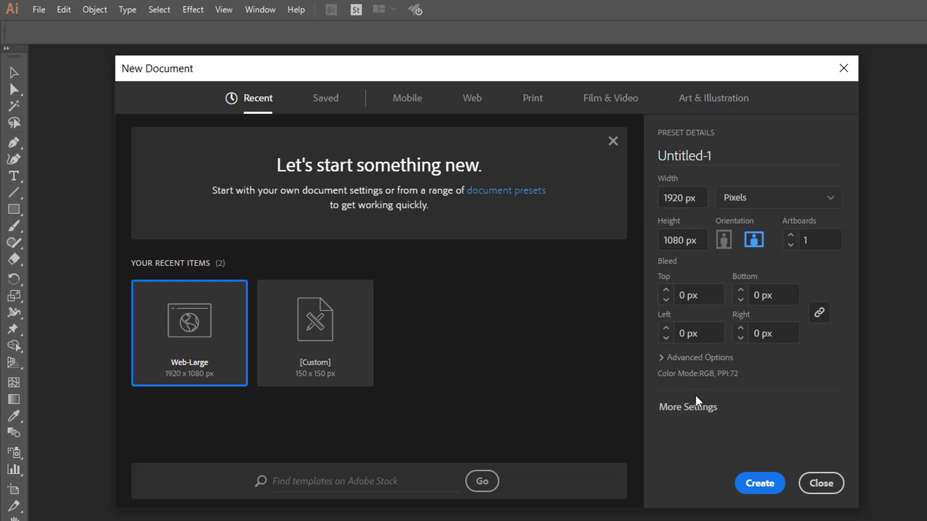
pyautogui.click(690, 409)
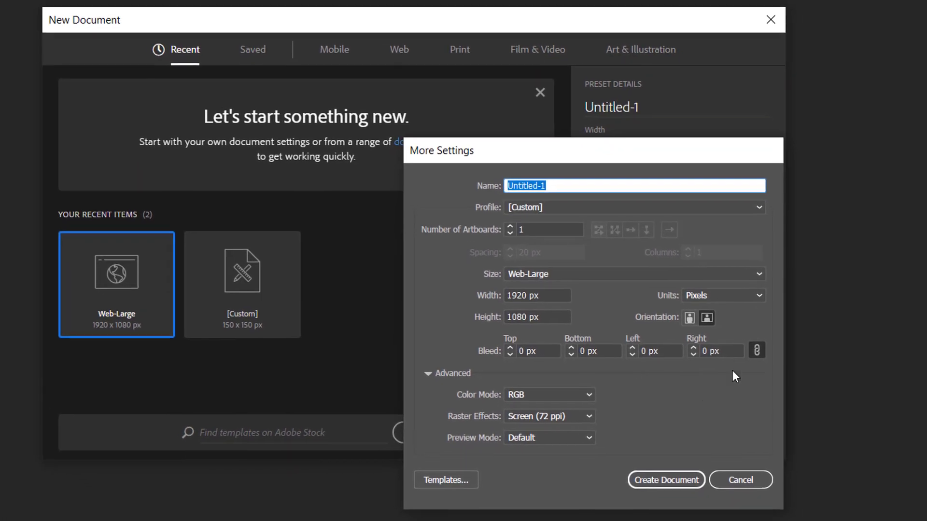
pyautogui.click(652, 465)
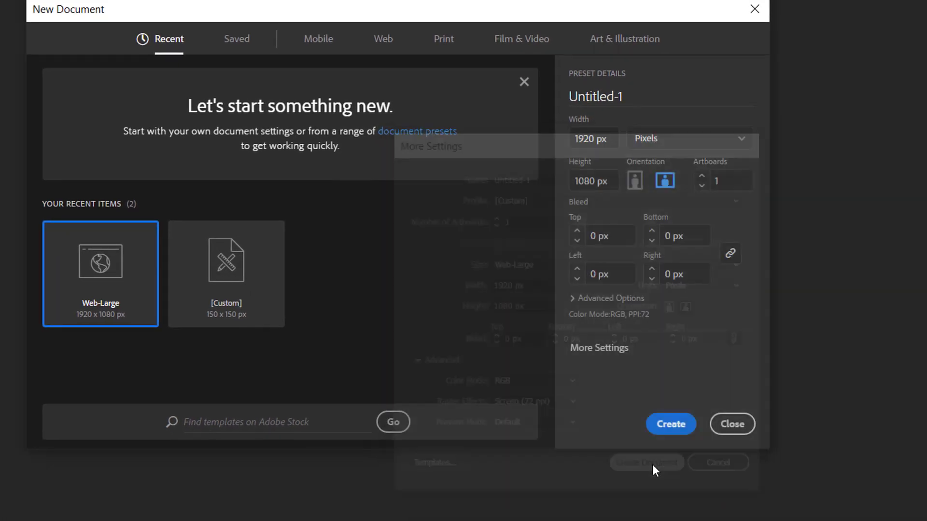
pyautogui.press('Return')
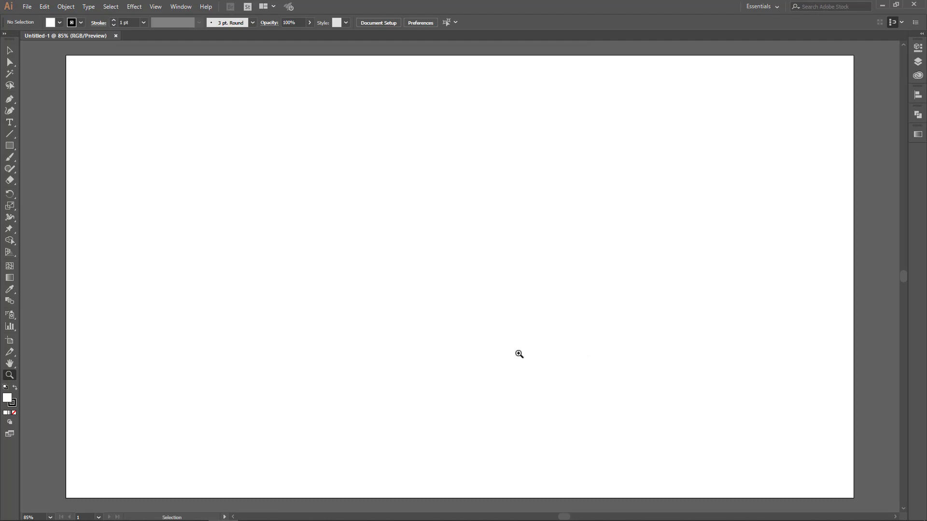
# - Fit the artboard with Ctrl+0, clear fill and stroke to None, and enter Outline view
pyautogui.hotkey('ctrl', '-')
pyautogui.hotkey('ctrl', '-')
pyautogui.hotkey('ctrl', '-')
pyautogui.hotkey('ctrl', '0')
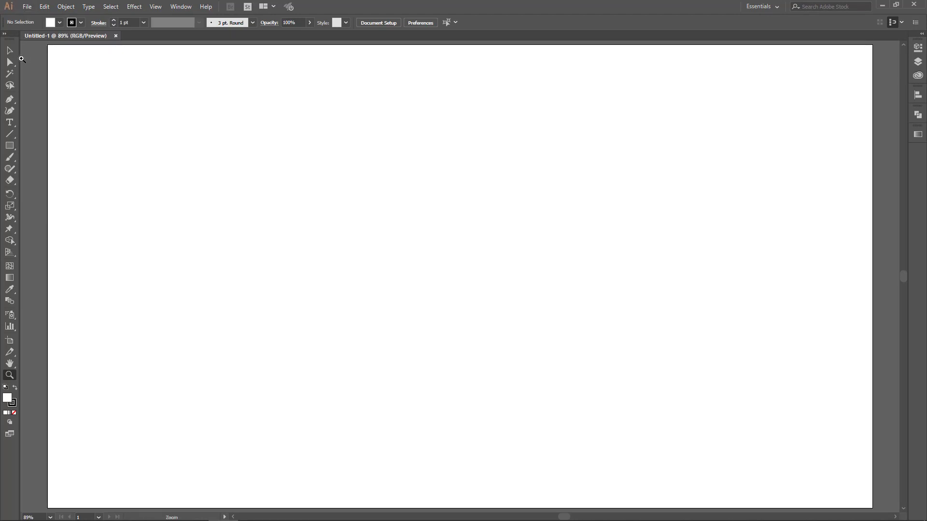
pyautogui.click(59, 23)
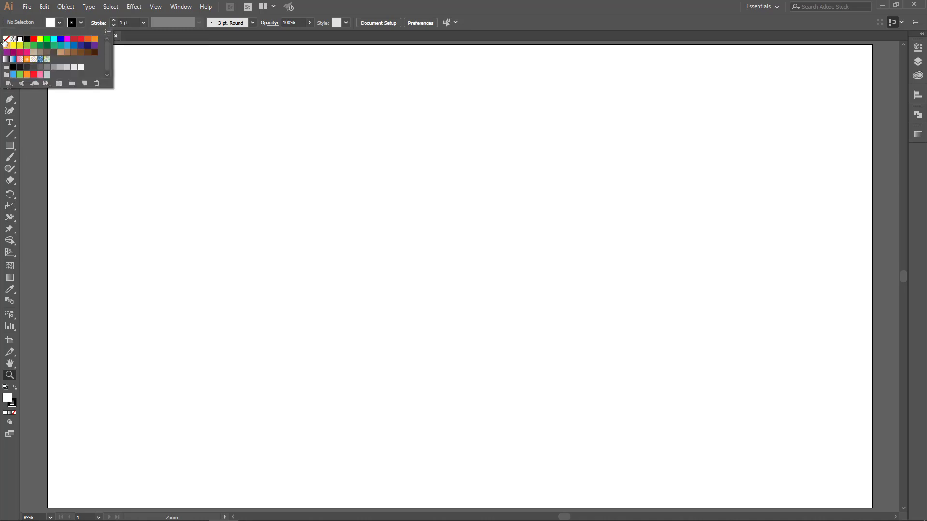
pyautogui.click(5, 39)
pyautogui.click(80, 23)
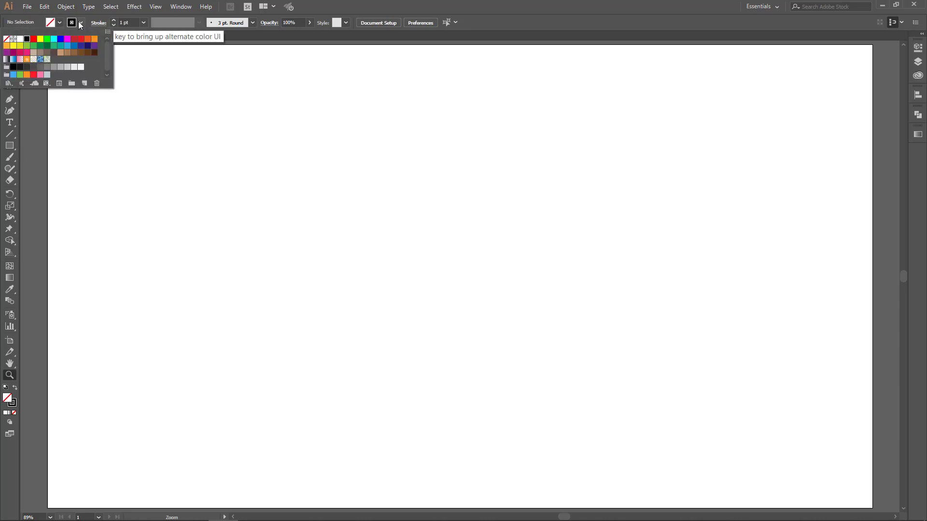
pyautogui.click(10, 65)
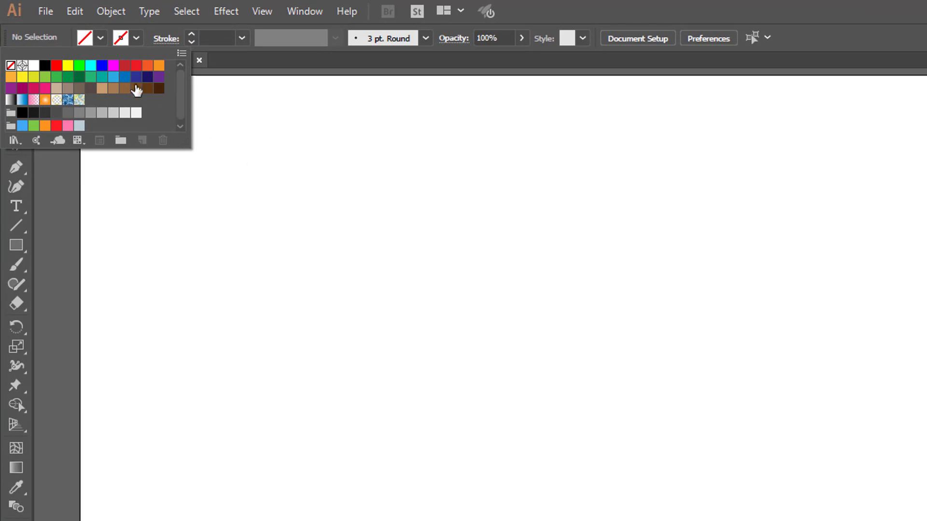
pyautogui.click(134, 40)
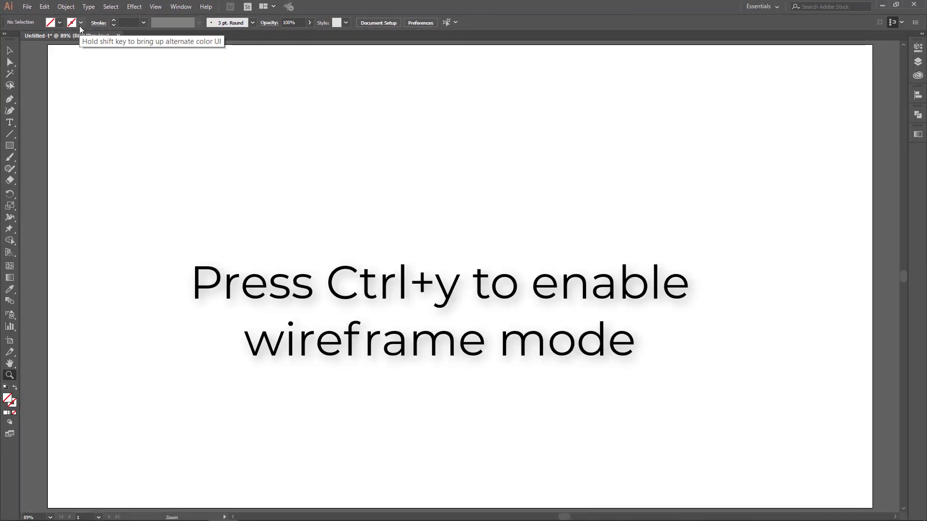
pyautogui.hotkey('ctrl', 'y')
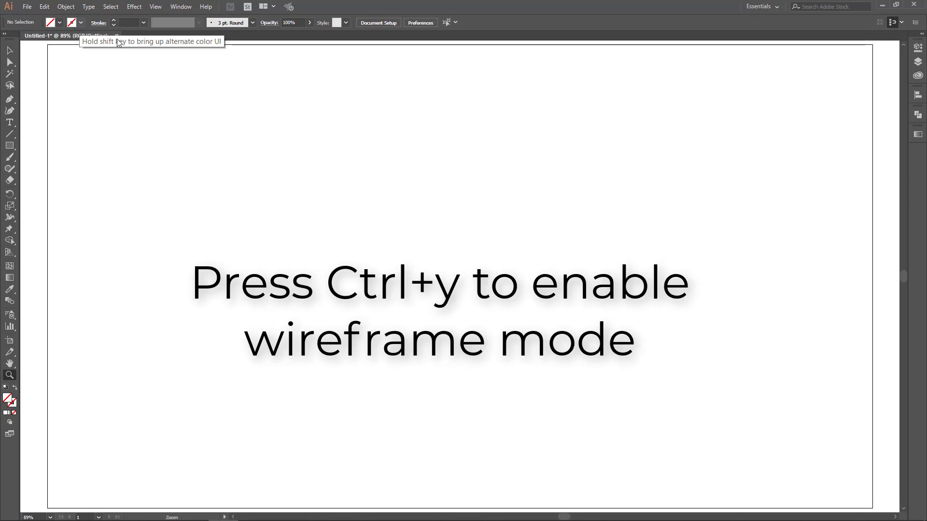
pyautogui.click(13, 148)
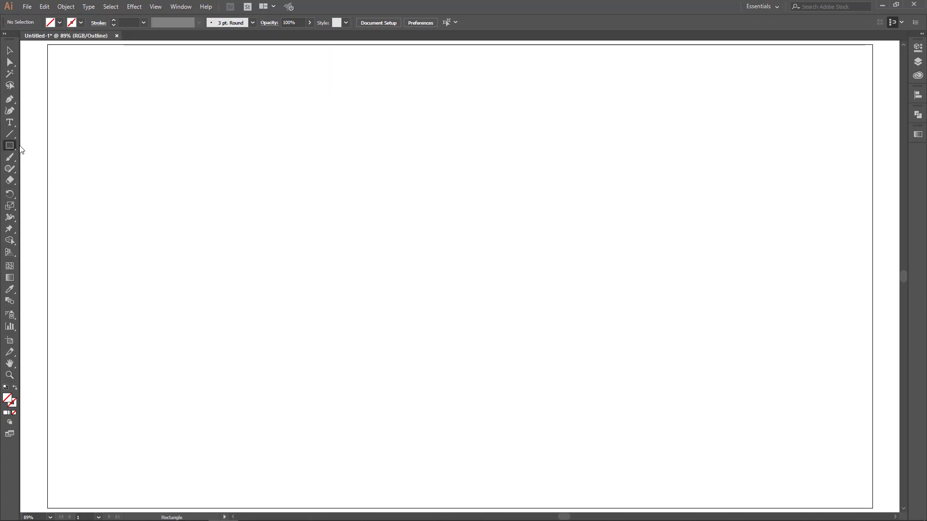
pyautogui.moveTo(252, 197); pyautogui.dragTo(456, 336)
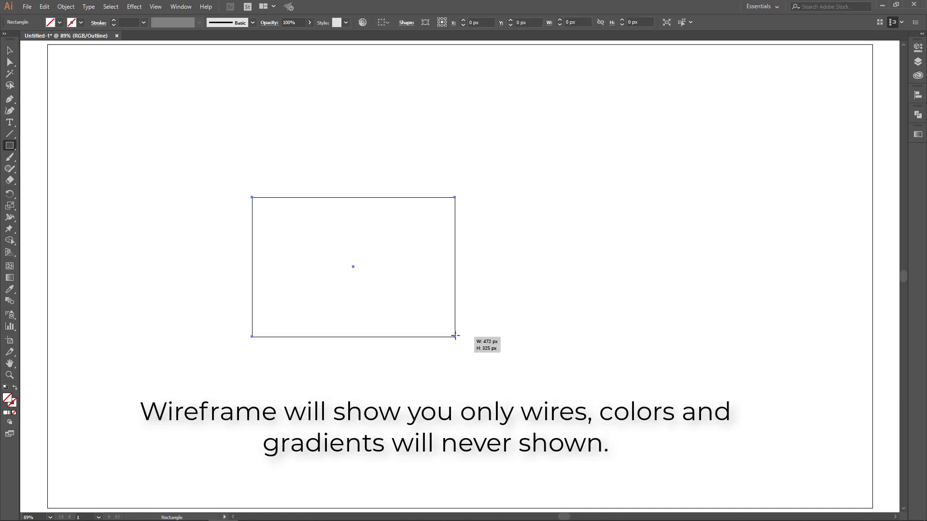
pyautogui.hotkey('ctrl', 'y')
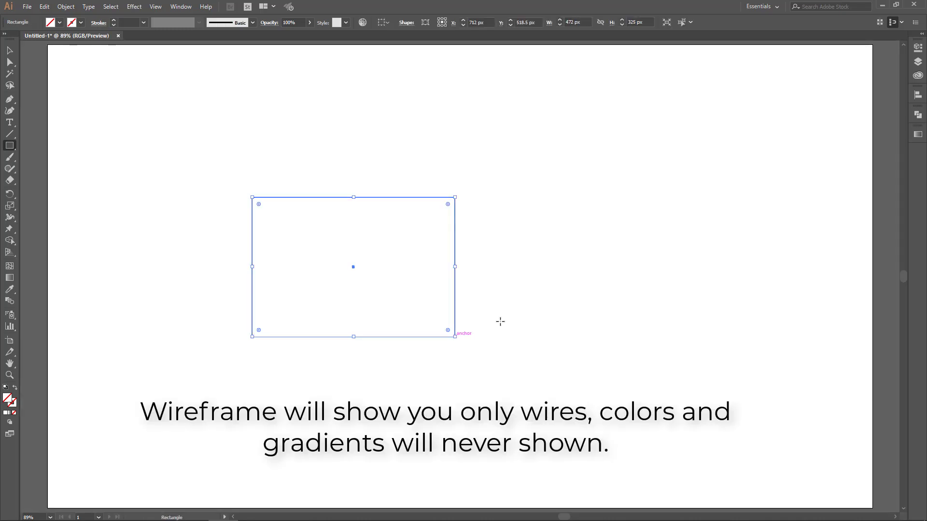
pyautogui.click(9, 50)
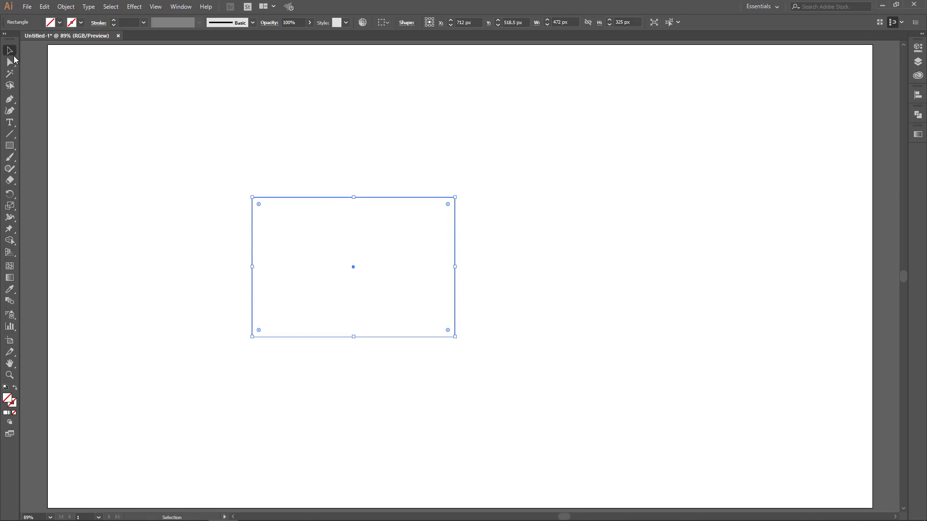
pyautogui.click(122, 146)
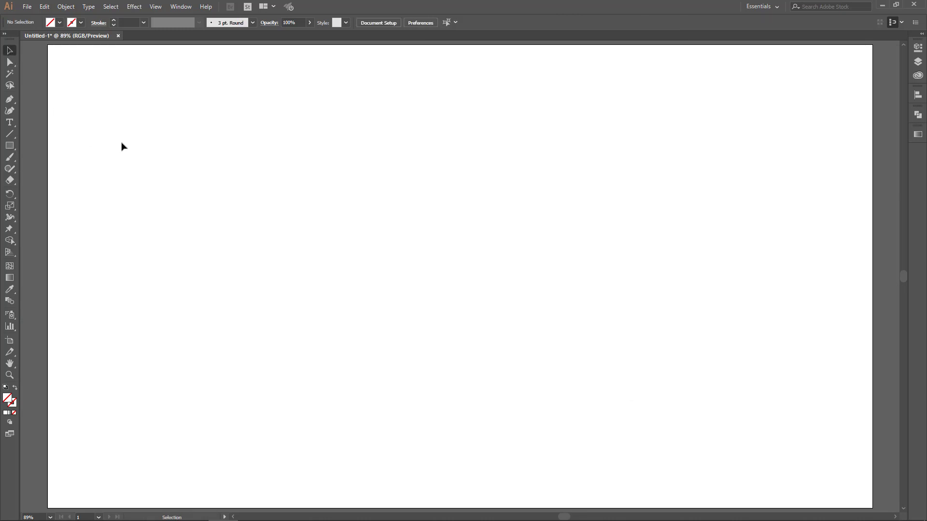
pyautogui.hotkey('ctrl', 'y')
pyautogui.hotkey('ctrl', 'y')
pyautogui.hotkey('ctrl', 'y')
pyautogui.moveTo(237, 149); pyautogui.dragTo(547, 422)
pyautogui.press('Delete')
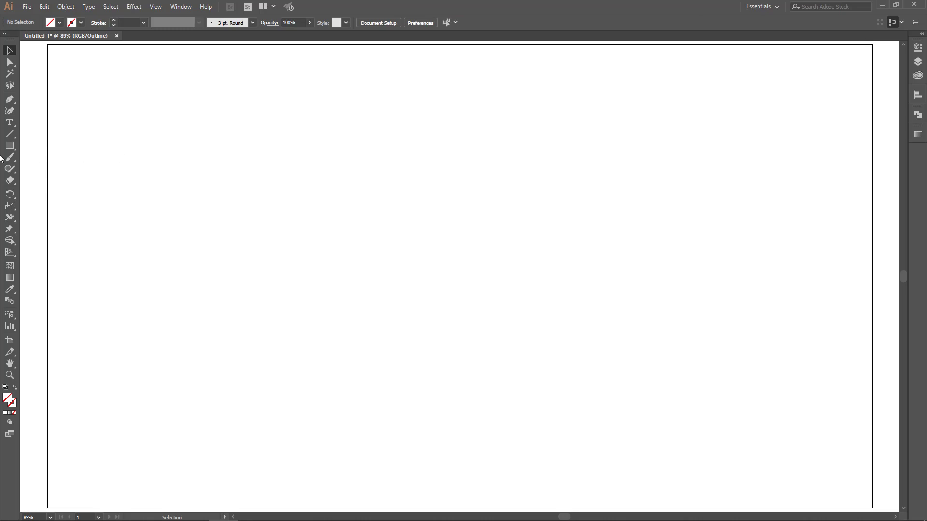
# - Draw a 400 × 400 px circle with the Ellipse tool's size dialog
pyautogui.moveTo(9, 145); pyautogui.dragTo(38, 169)
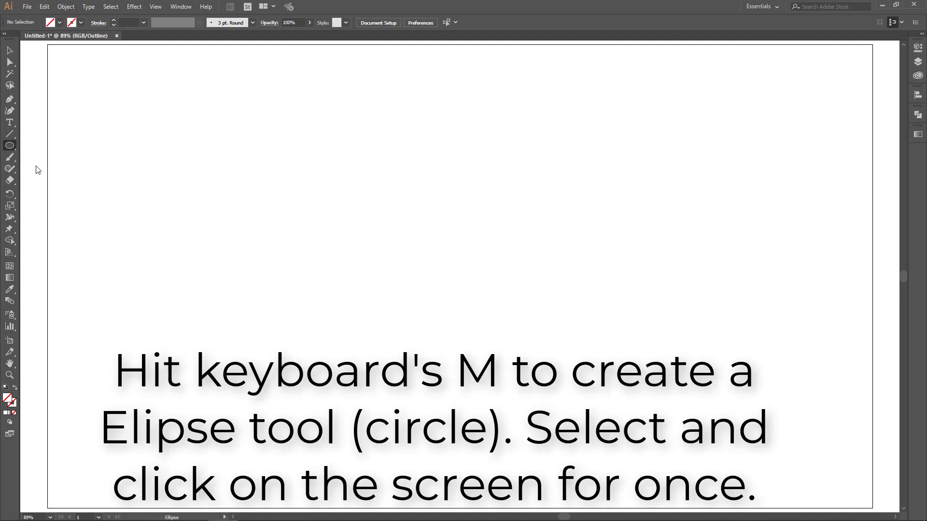
pyautogui.click(532, 248)
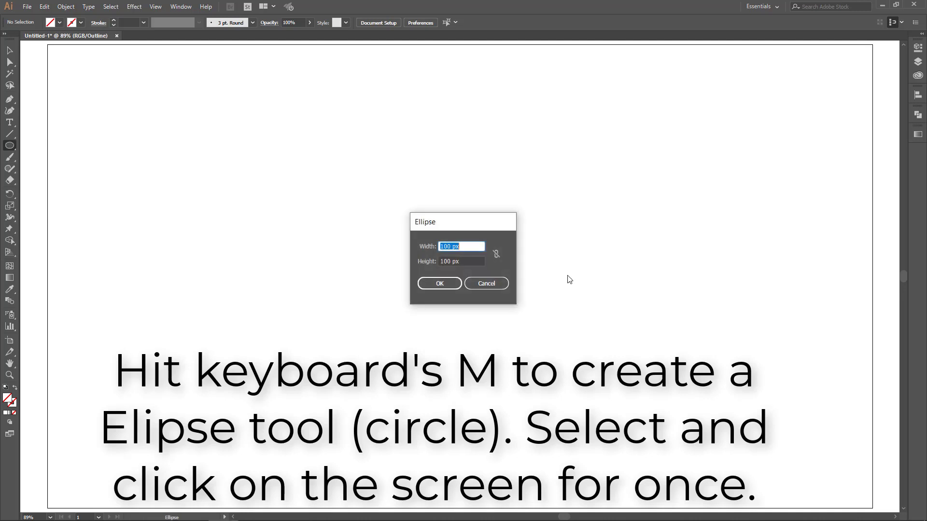
pyautogui.moveTo(505, 222); pyautogui.dragTo(541, 210)
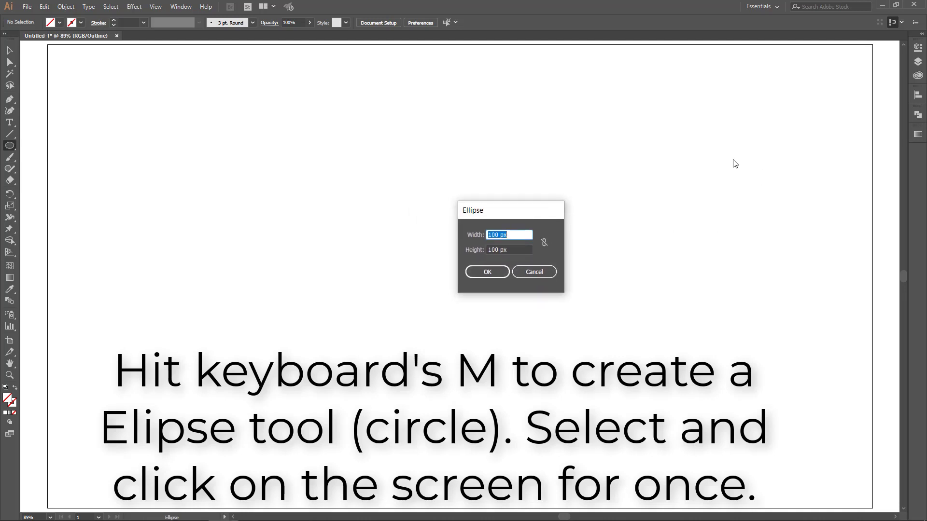
pyautogui.write('400')
pyautogui.press('Tab')
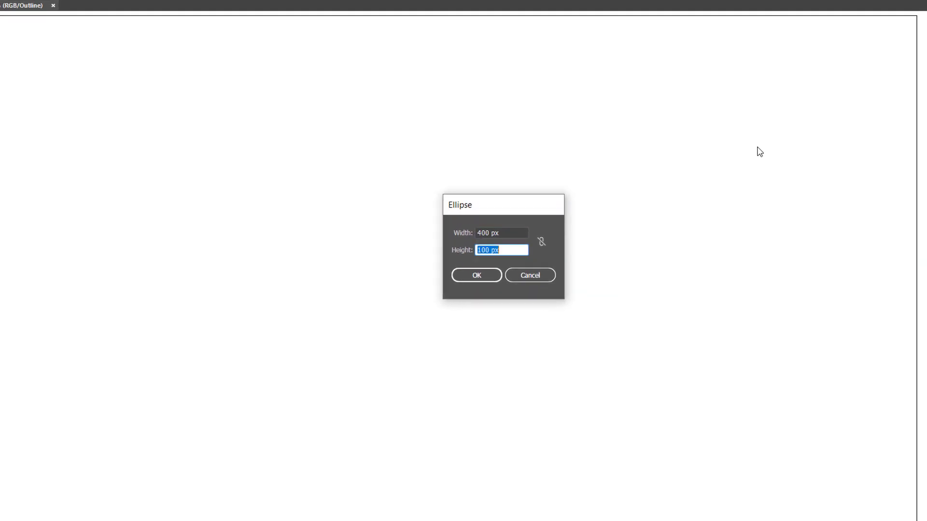
pyautogui.write('400')
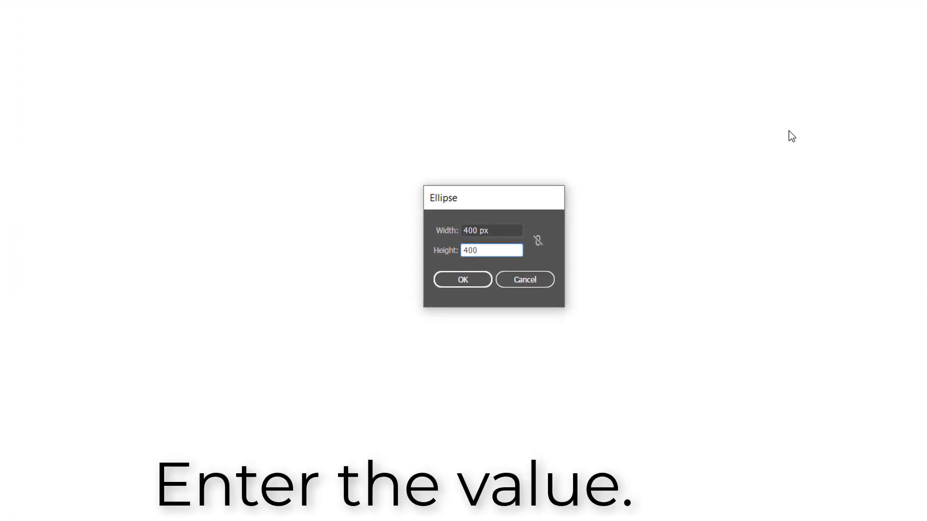
pyautogui.press('Return')
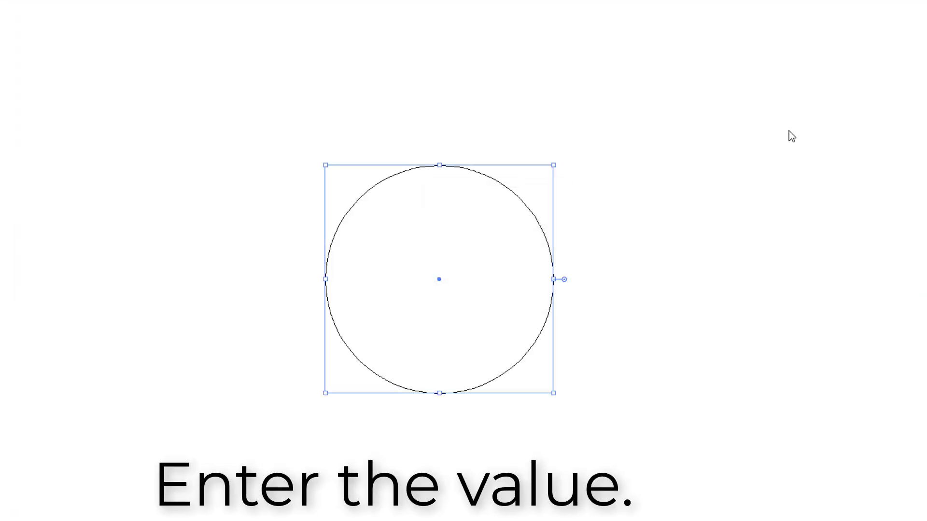
# - Add 350 px and 300 px circles on the artboard
pyautogui.click(495, 180)
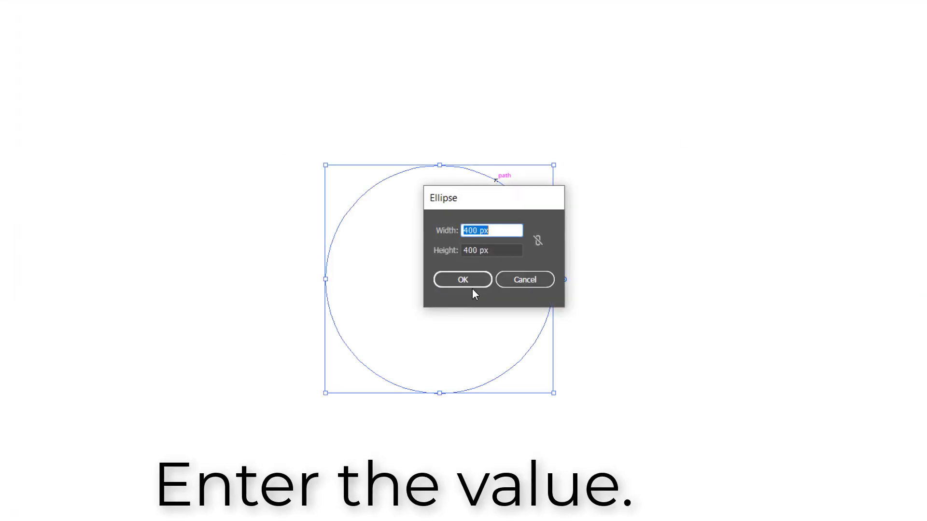
pyautogui.write('35')
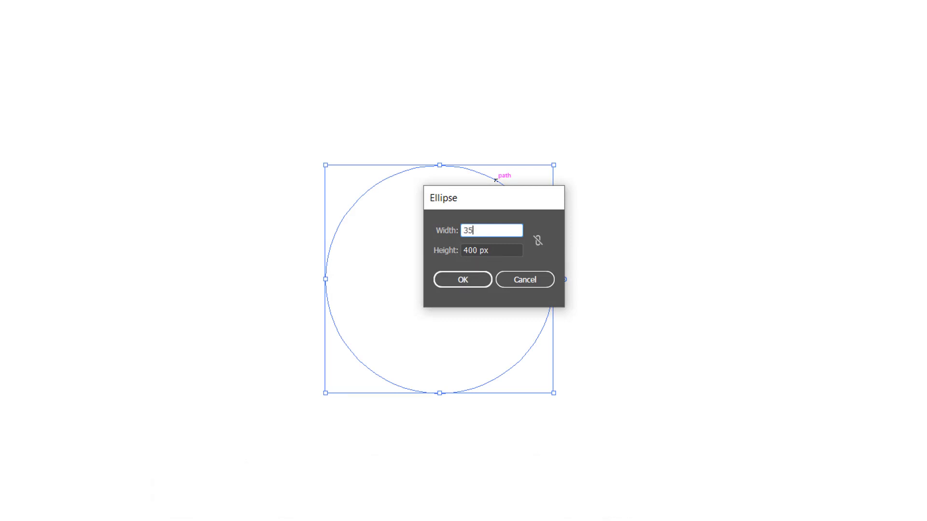
pyautogui.write('0')
pyautogui.press('Tab')
pyautogui.write('350')
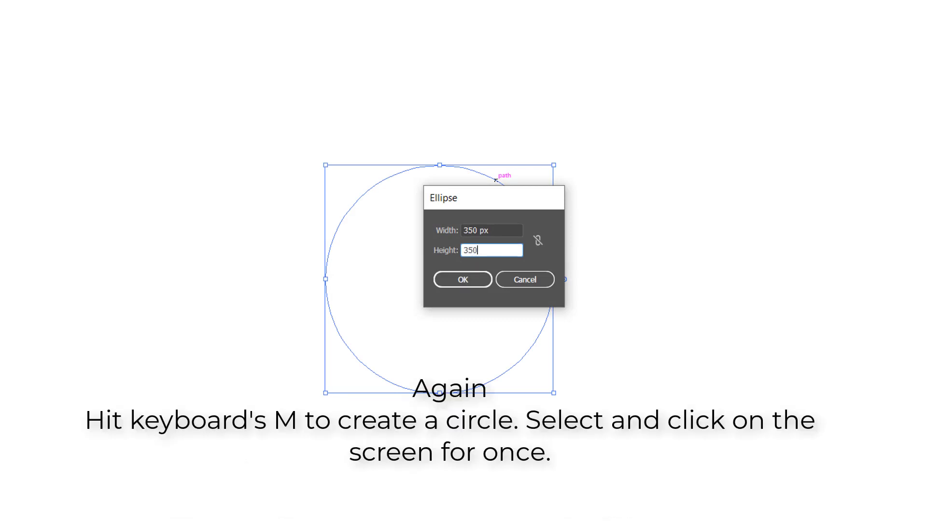
pyautogui.press('Return')
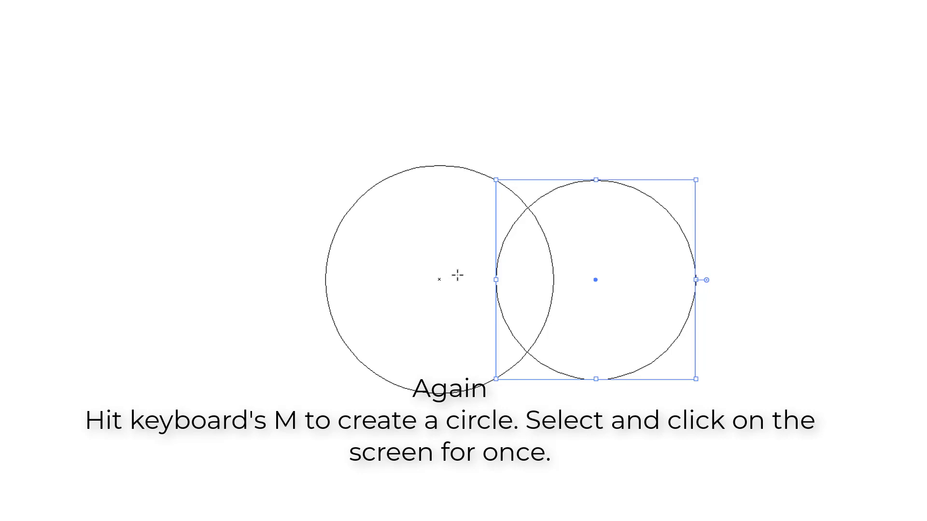
pyautogui.click(581, 302)
pyautogui.write('3')
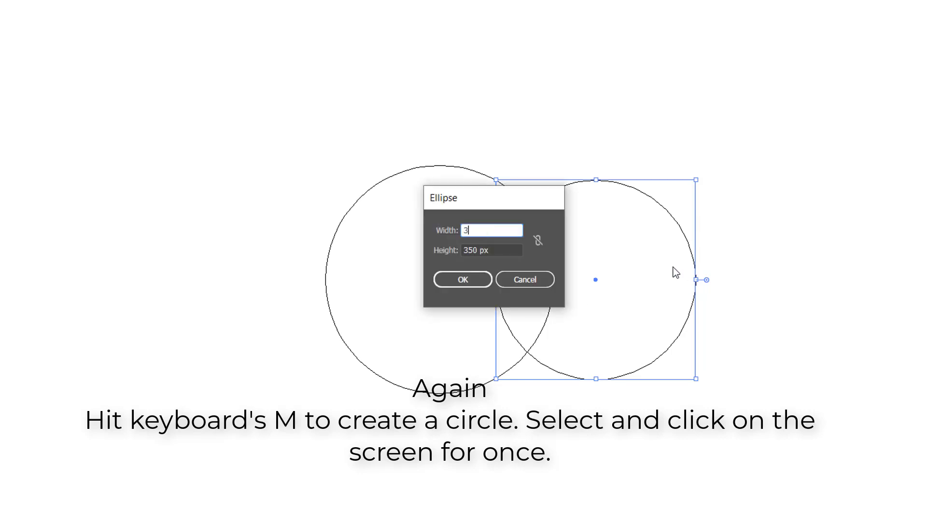
pyautogui.write('00')
pyautogui.press('Tab')
pyautogui.write('300')
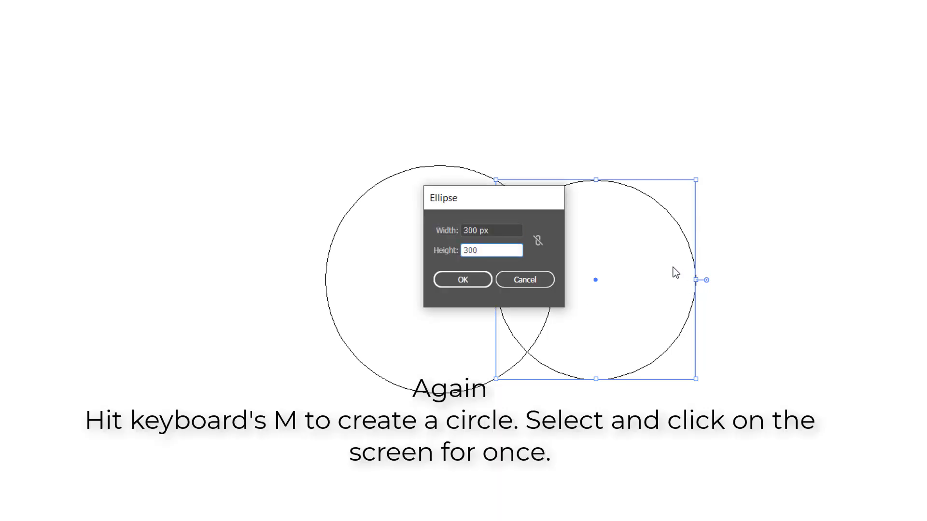
pyautogui.press('Return')
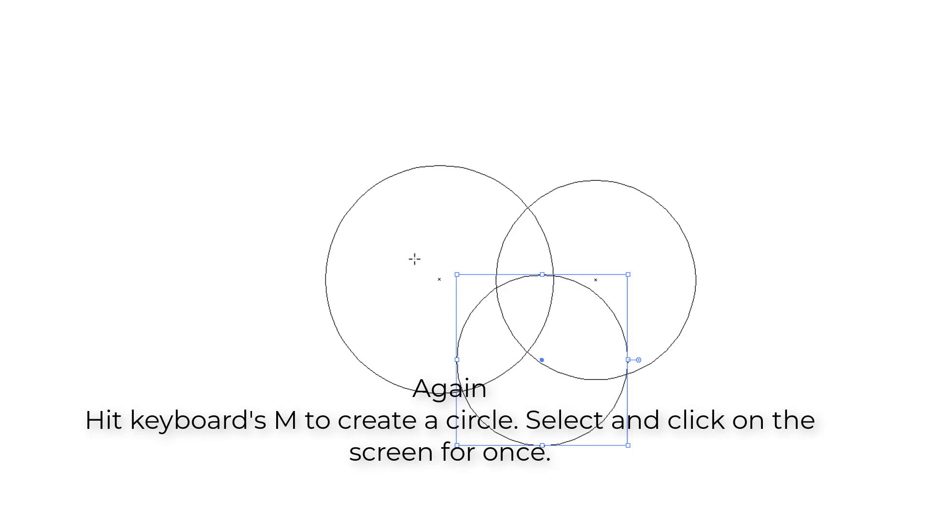
# - Add a fourth circle measuring 250 × 250 px
pyautogui.click(439, 263)
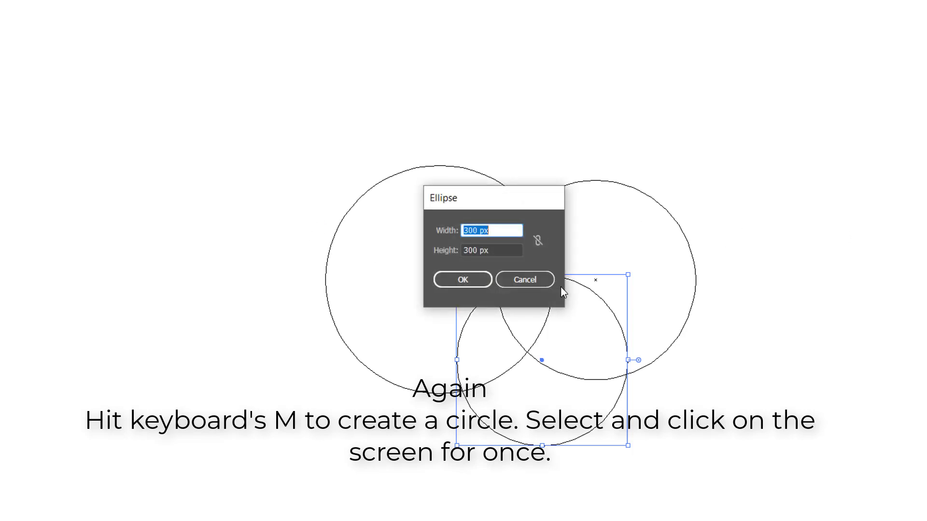
pyautogui.write('250')
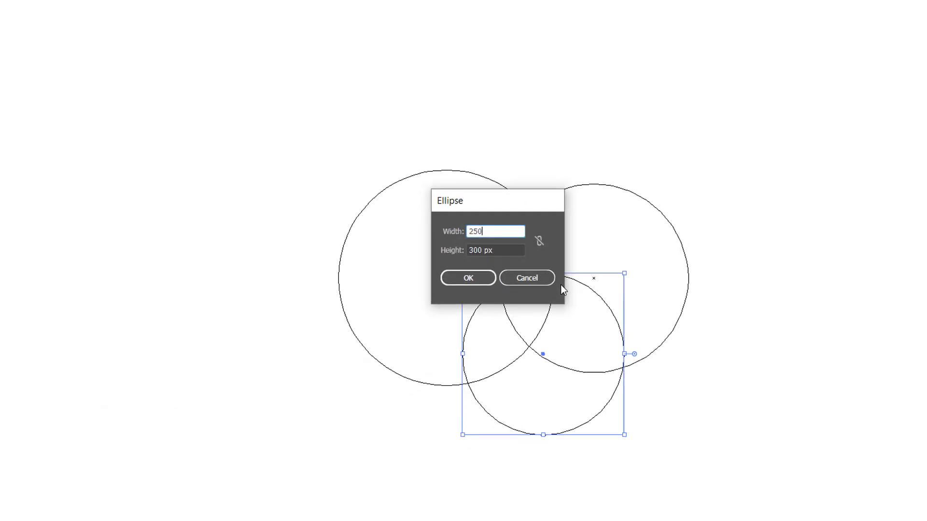
pyautogui.press('Tab')
pyautogui.write('250')
pyautogui.press('Return')
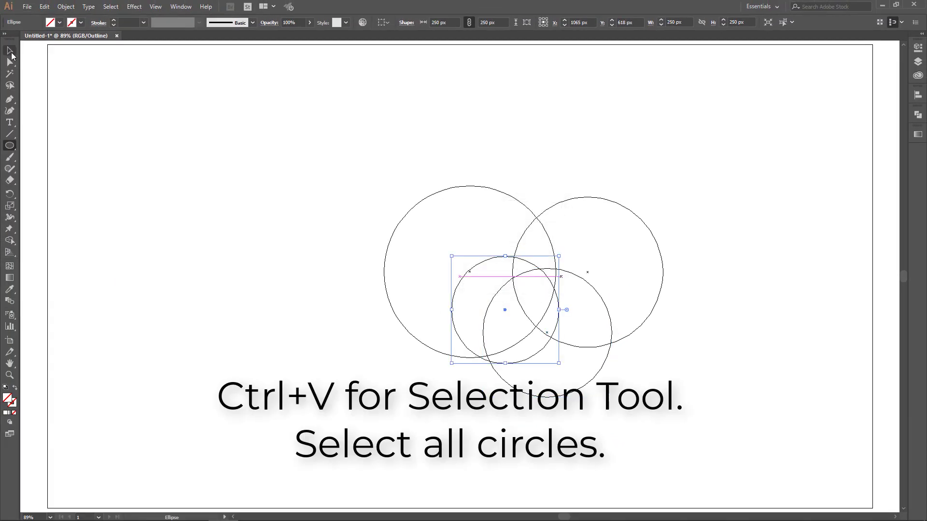
# - Select all four circles and centre them on each other horizontally and vertically
pyautogui.press('v')
pyautogui.moveTo(262, 193); pyautogui.dragTo(699, 407)
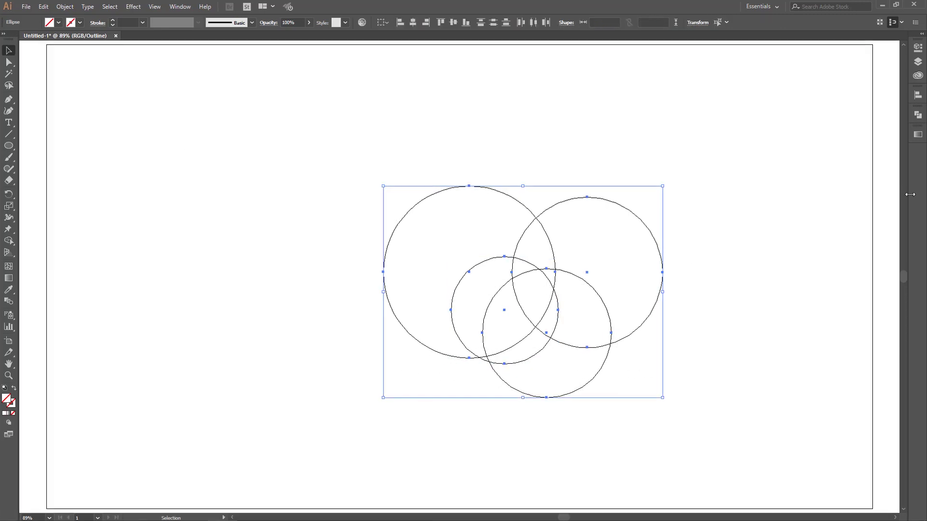
pyautogui.click(918, 98)
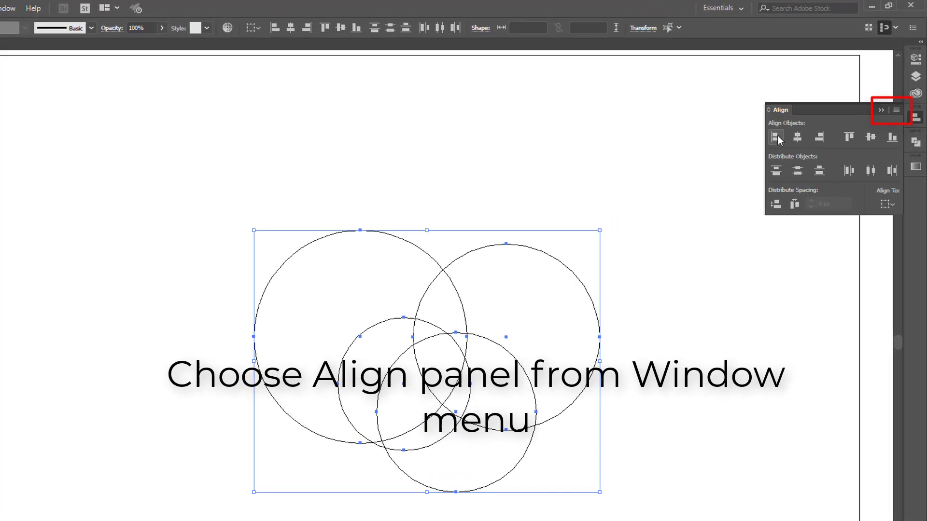
pyautogui.click(809, 125)
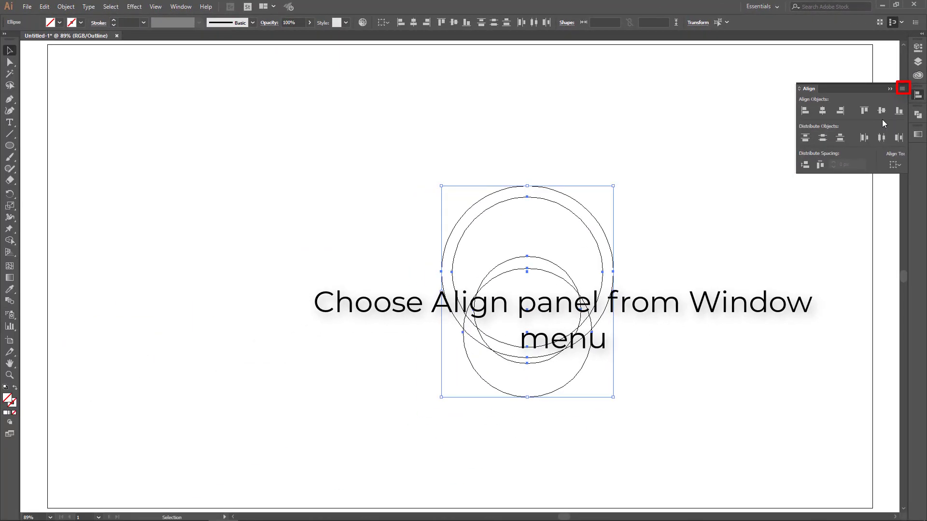
pyautogui.click(879, 112)
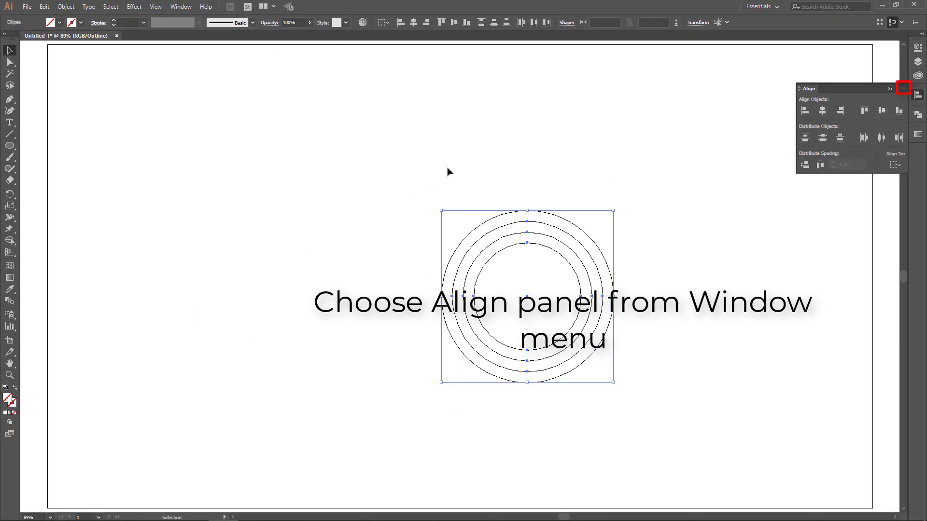
# - Centre the circle group horizontally and vertically on the artboard
pyautogui.click(897, 165)
pyautogui.click(881, 196)
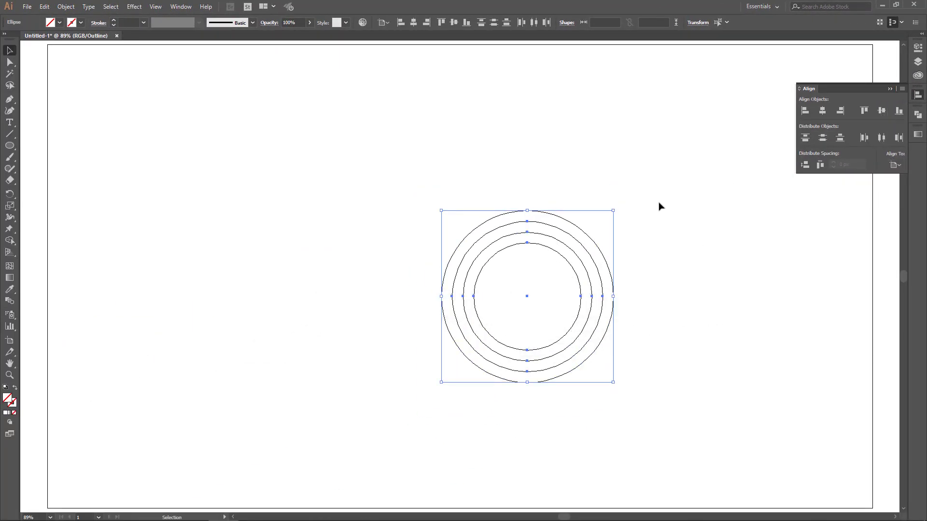
pyautogui.click(823, 113)
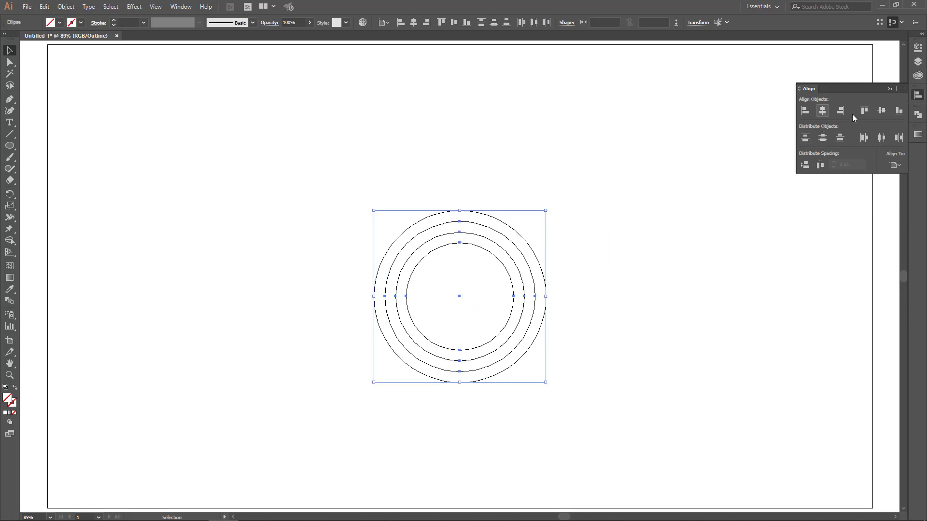
pyautogui.click(881, 112)
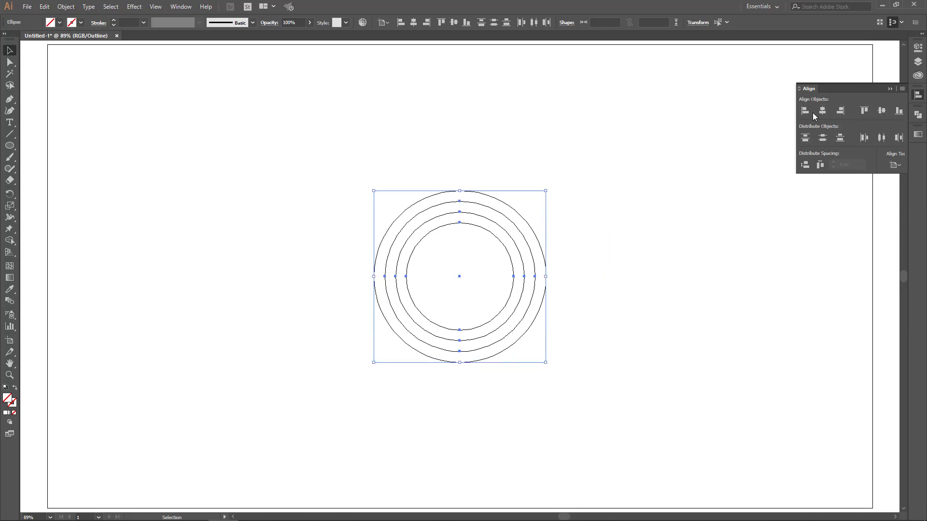
# - Align the circles' top edges relative to the selection, then deselect
pyautogui.click(895, 164)
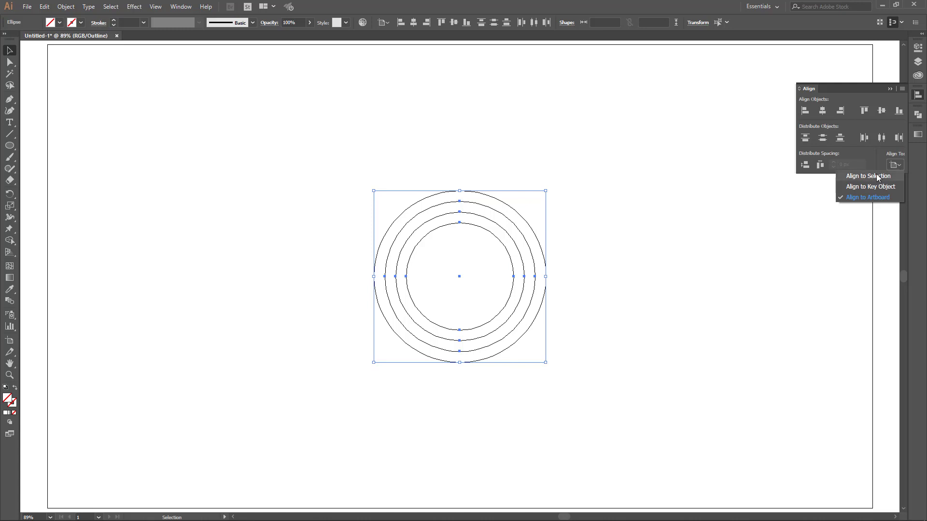
pyautogui.click(877, 177)
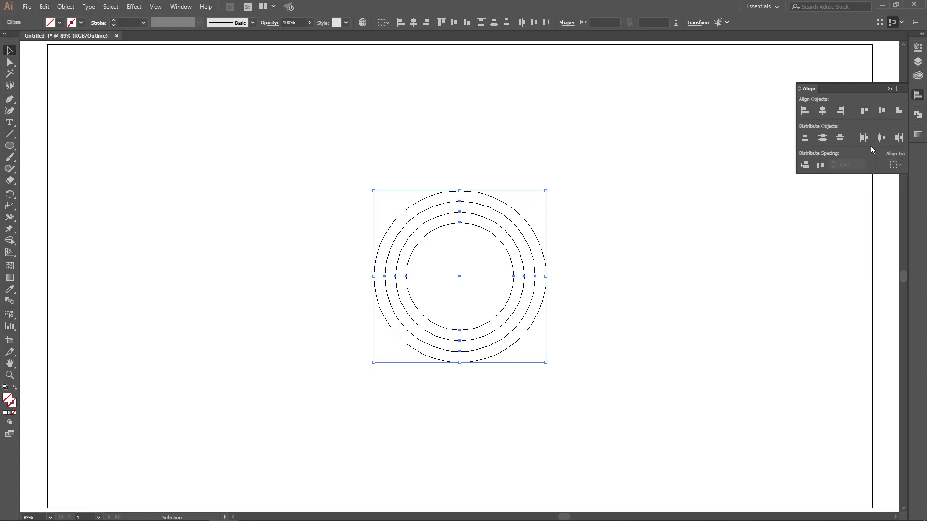
pyautogui.click(862, 112)
pyautogui.click(659, 170)
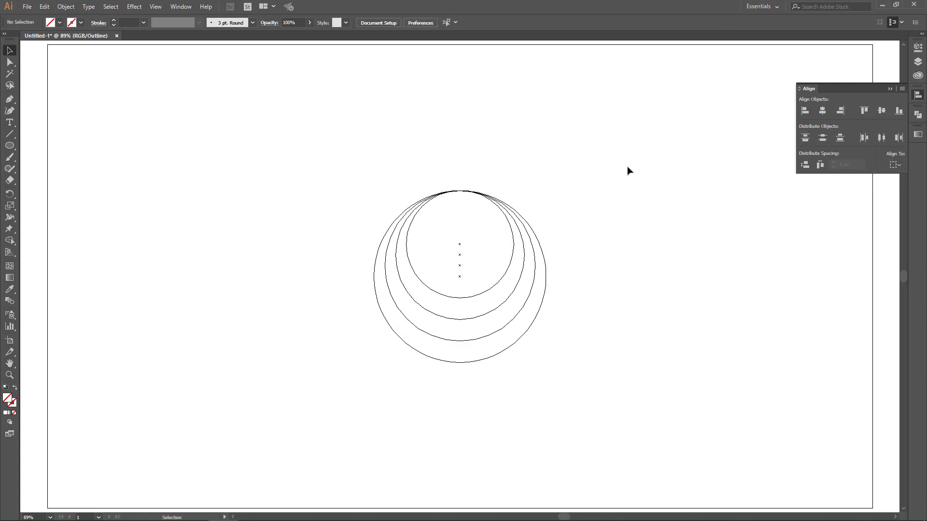
# - Reselect the circles, zoom to 200%, and compare Outline with Preview display
pyautogui.moveTo(628, 137)
pyautogui.mouseDown()
pyautogui.moveTo(434, 352)
pyautogui.moveTo(327, 401)
pyautogui.mouseUp()
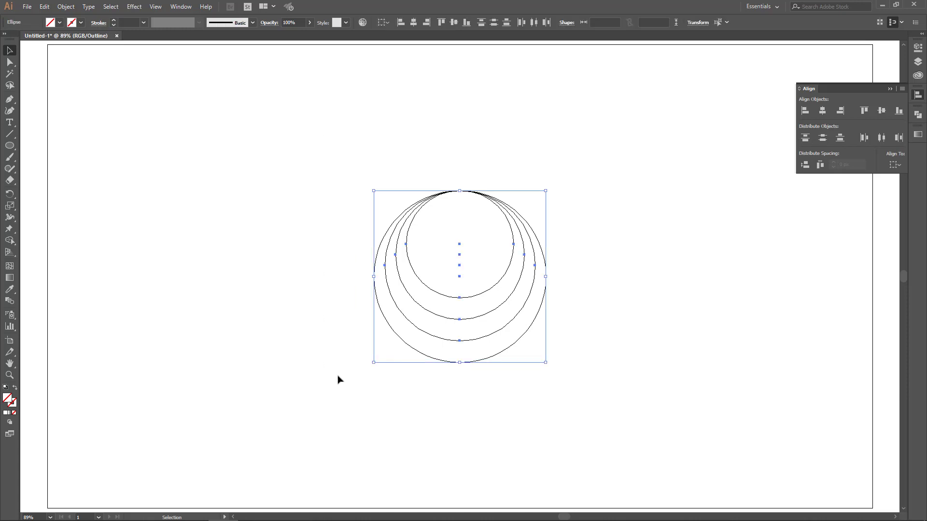
pyautogui.press('a')
pyautogui.hotkey('ctrl', '1')
pyautogui.hotkey('ctrl', '=')
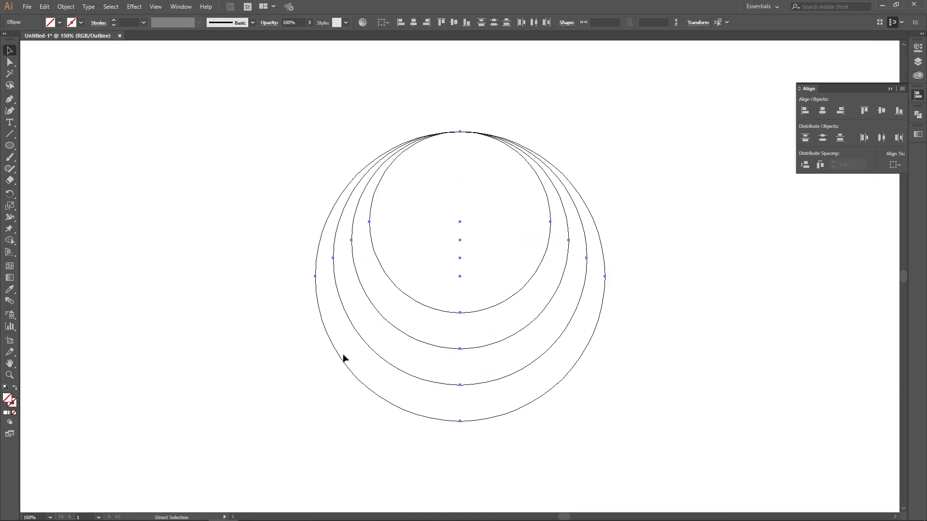
pyautogui.hotkey('ctrl', '=')
pyautogui.press('v')
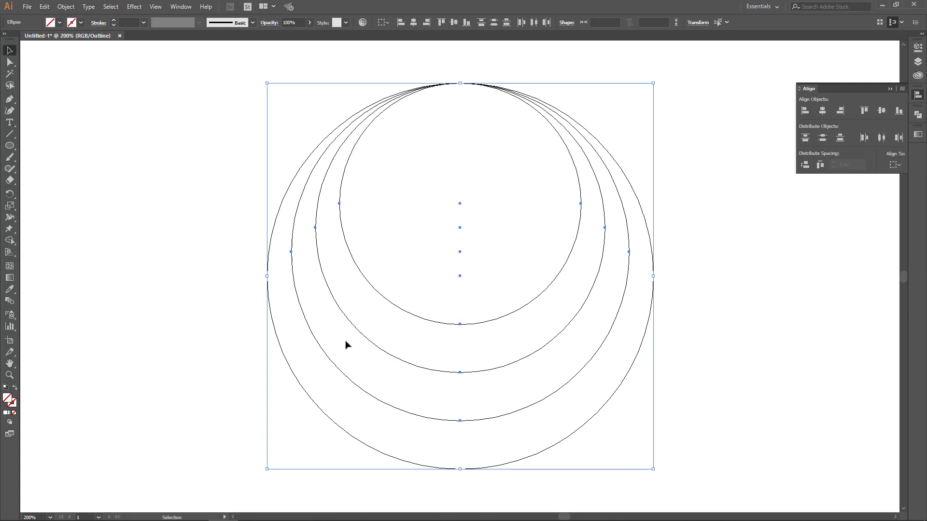
pyautogui.press('a')
pyautogui.hotkey('ctrl', 'y')
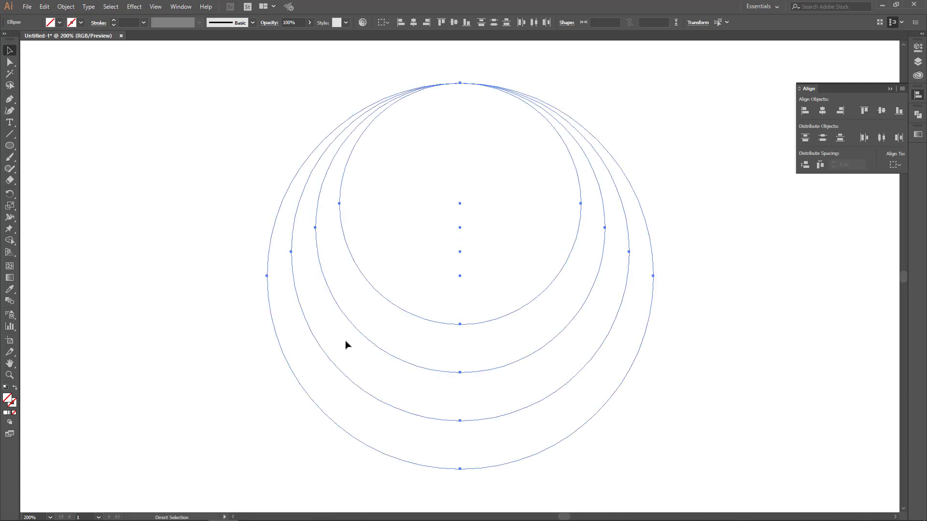
pyautogui.hotkey('ctrl', 'y')
pyautogui.hotkey('ctrl', 'y')
pyautogui.hotkey('ctrl', 'y')
pyautogui.hotkey('ctrl', 'y')
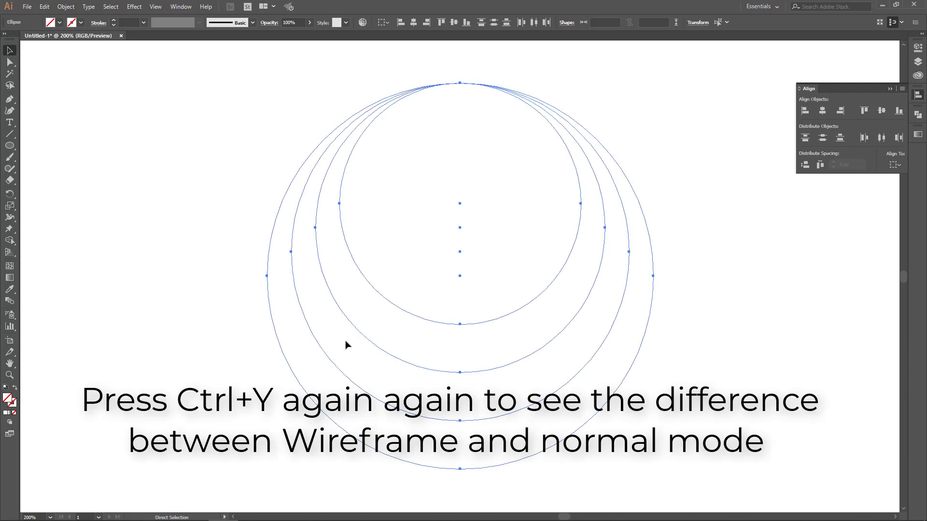
# - Toggle back to Outline view, zoom out to 150%, and leave the circles deselected
pyautogui.press('v')
pyautogui.click(194, 286)
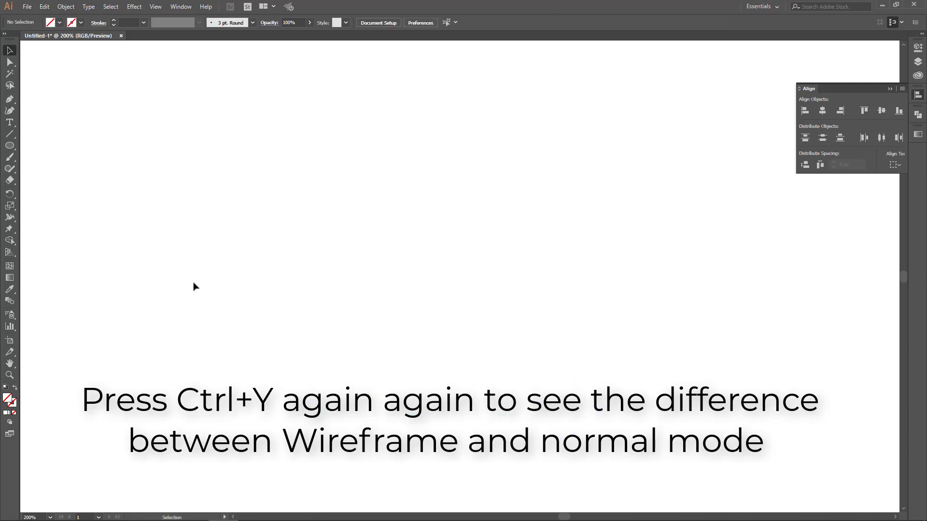
pyautogui.hotkey('ctrl', 'y')
pyautogui.hotkey('ctrl', 'y')
pyautogui.hotkey('ctrl', 'y')
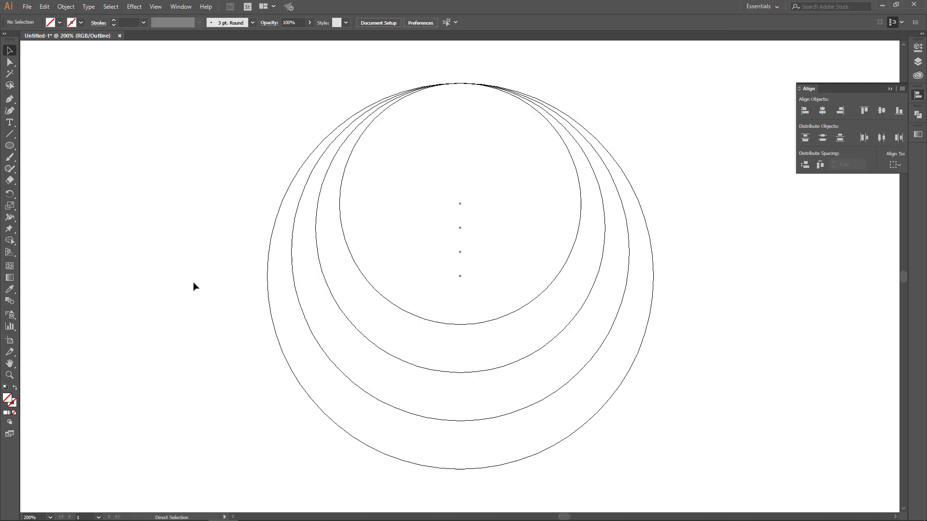
pyautogui.moveTo(224, 63)
pyautogui.mouseDown()
pyautogui.moveTo(580, 379)
pyautogui.moveTo(693, 500)
pyautogui.mouseUp()
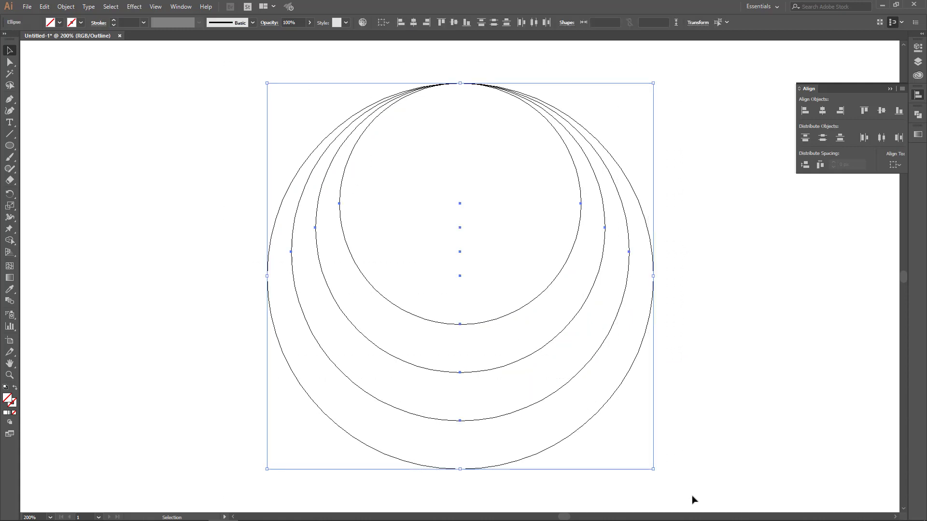
pyautogui.press('a')
pyautogui.hotkey('ctrl', '-')
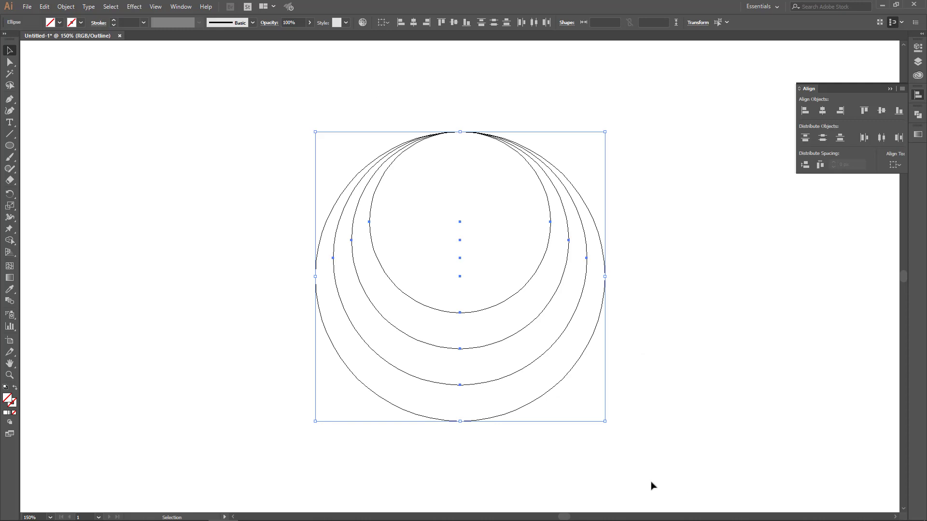
pyautogui.click(485, 247)
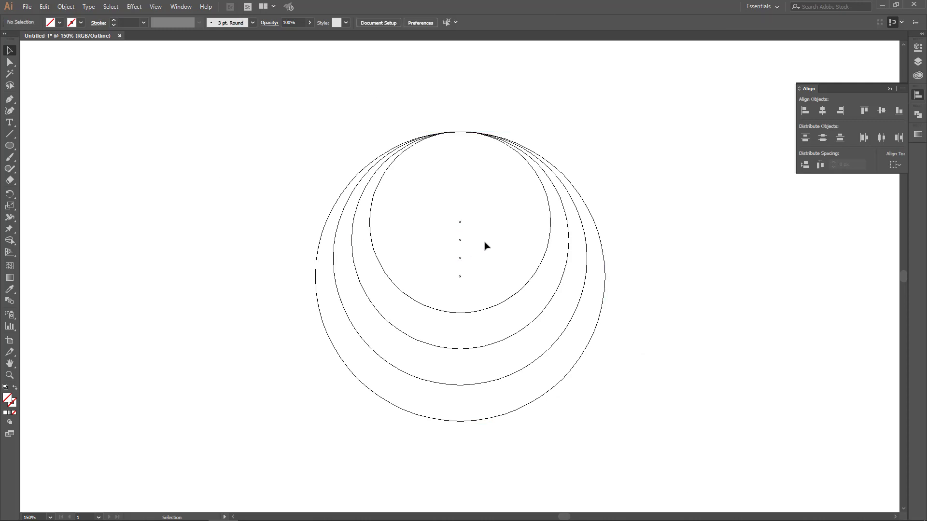
# - Draw a fifth circle measuring 200 × 200 px
pyautogui.press('l')
pyautogui.click(551, 241)
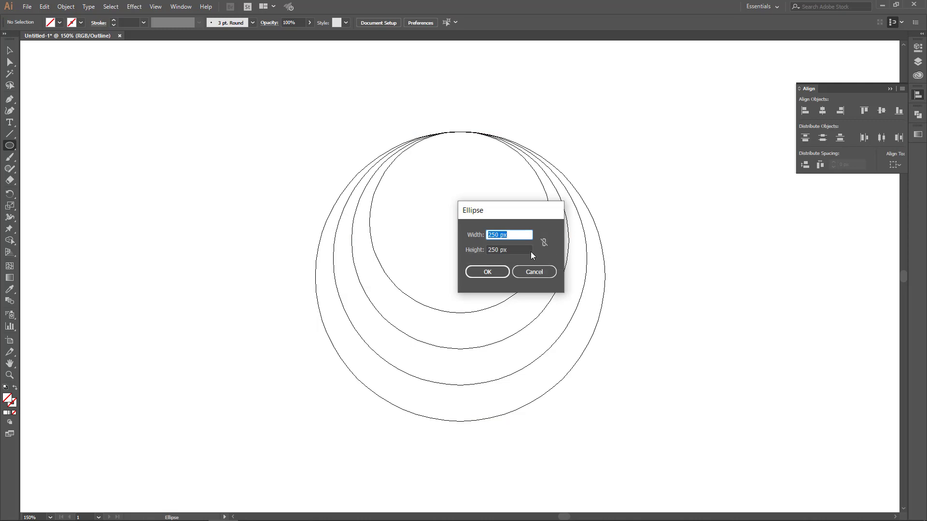
pyautogui.write('200')
pyautogui.press('Tab')
pyautogui.write('2')
pyautogui.press('Return')
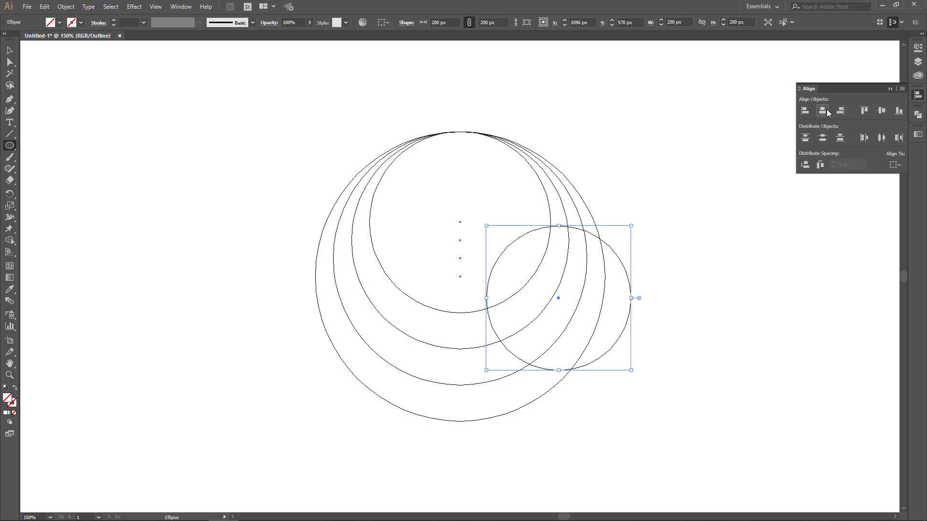
# - Centre the new 200 px circle horizontally on the artboard
pyautogui.click(894, 165)
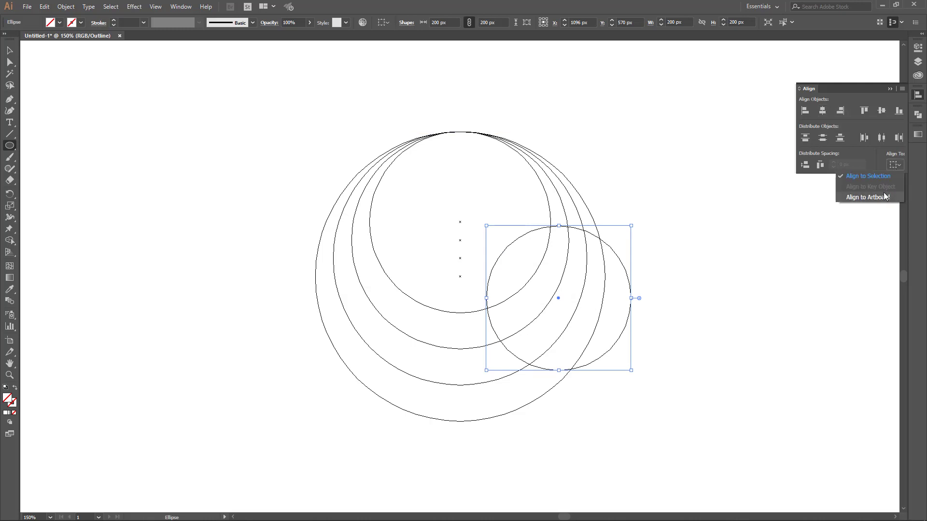
pyautogui.click(884, 196)
pyautogui.click(823, 111)
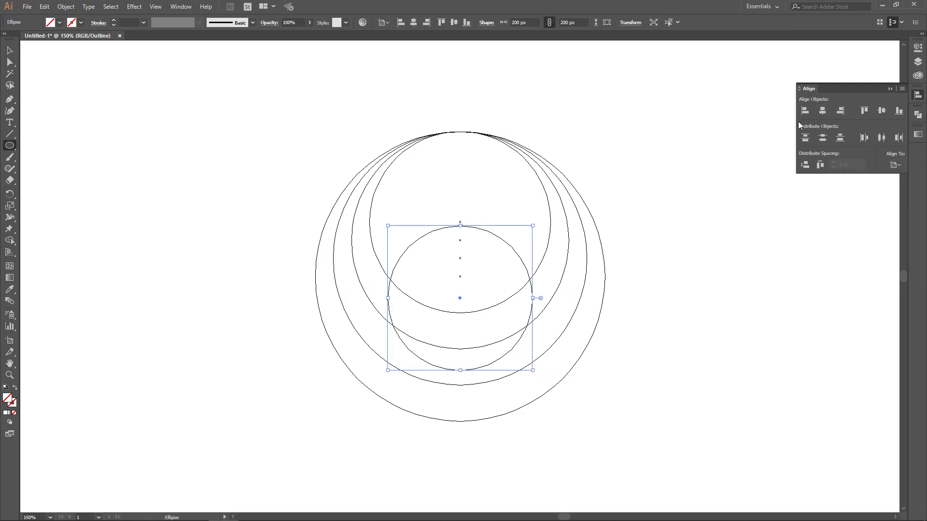
pyautogui.click(896, 167)
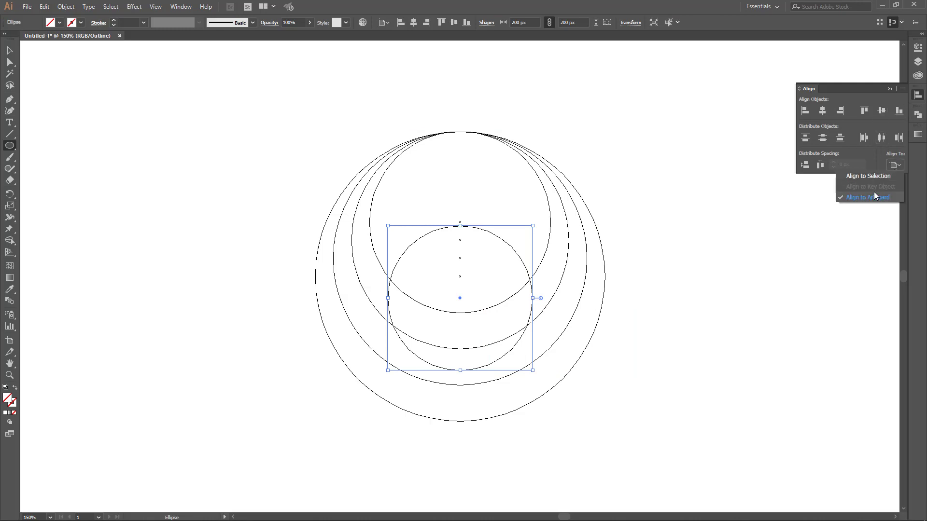
pyautogui.click(882, 114)
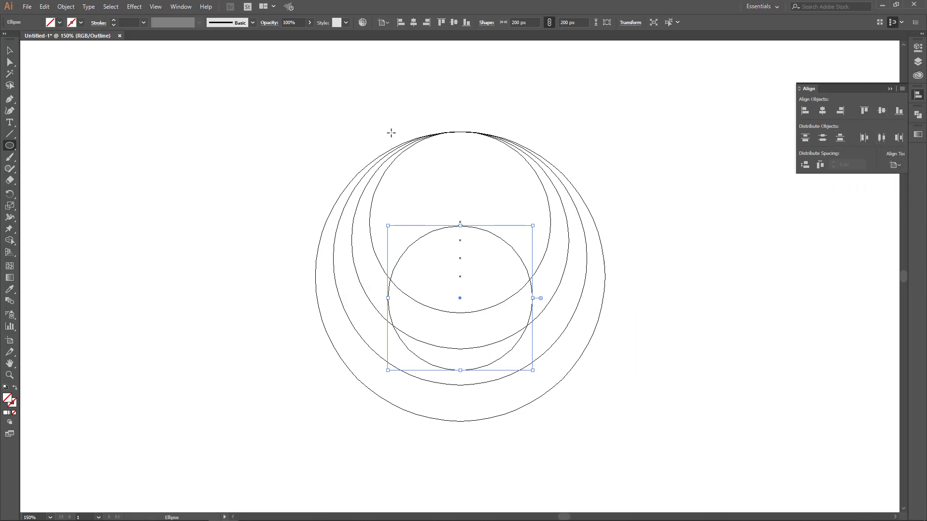
# - Align all five circles by their top edges and horizontal centres, relative to the selection
pyautogui.click(8, 50)
pyautogui.moveTo(52, 67); pyautogui.dragTo(679, 452)
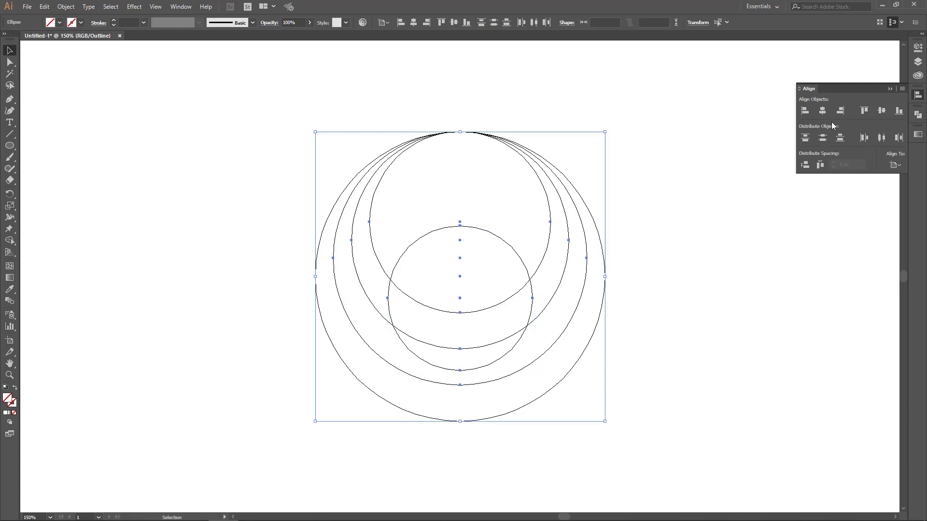
pyautogui.click(900, 167)
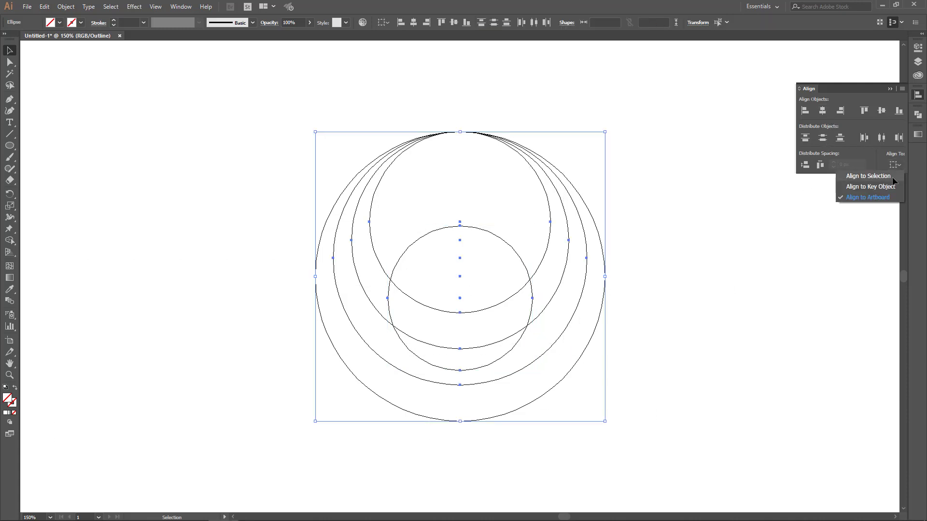
pyautogui.click(847, 177)
pyautogui.click(806, 110)
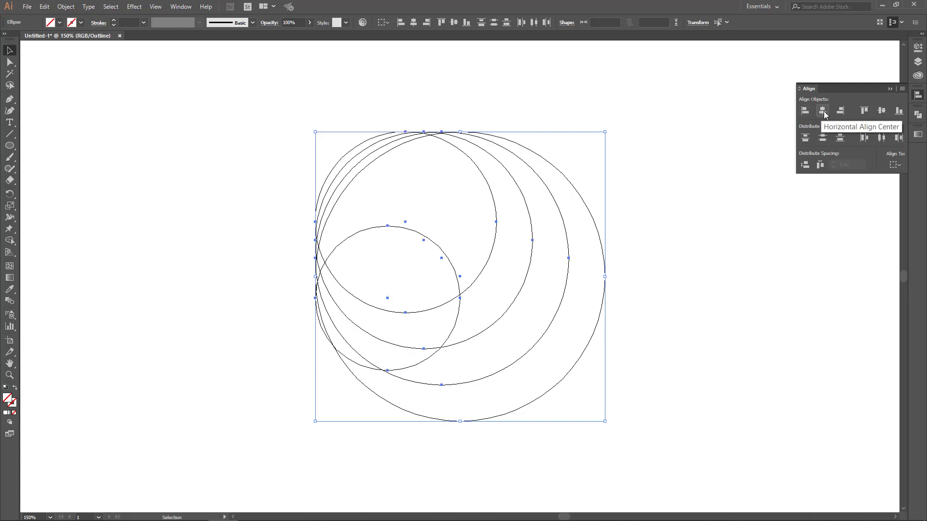
pyautogui.click(868, 112)
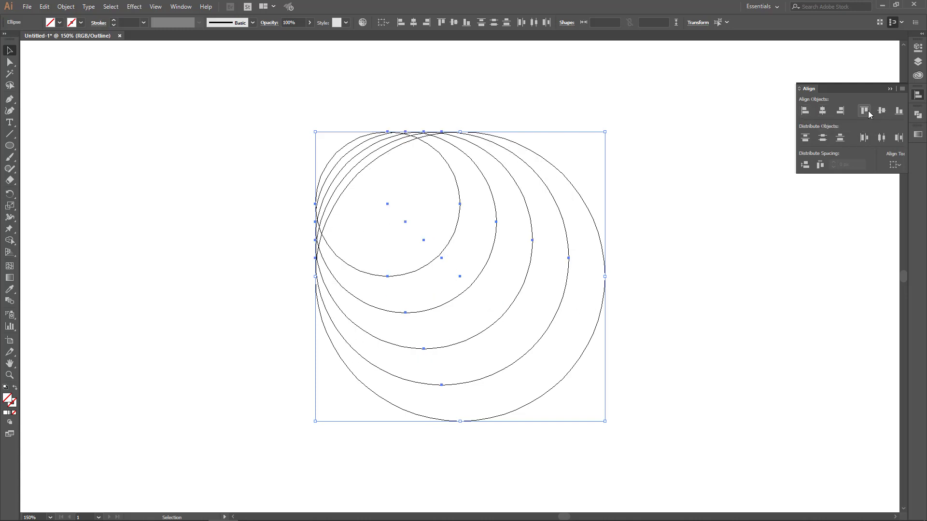
pyautogui.click(823, 111)
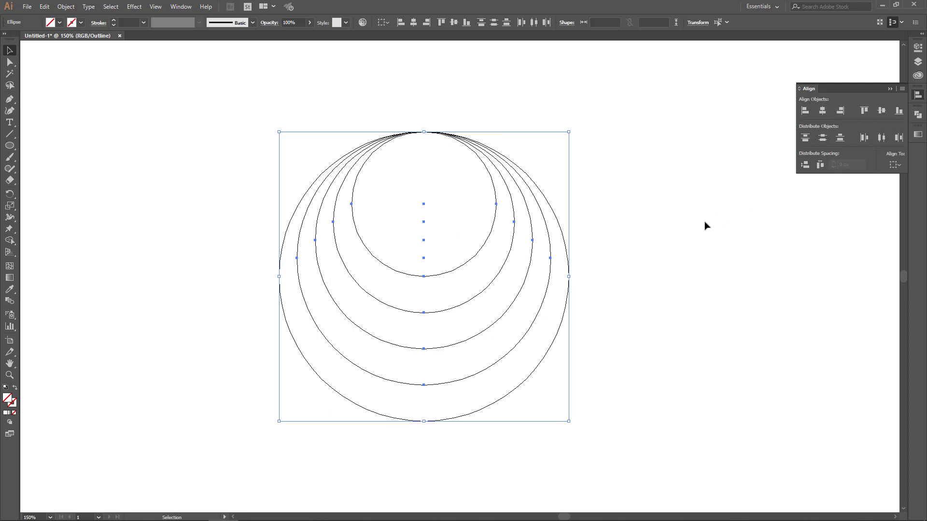
pyautogui.moveTo(659, 119); pyautogui.dragTo(457, 402)
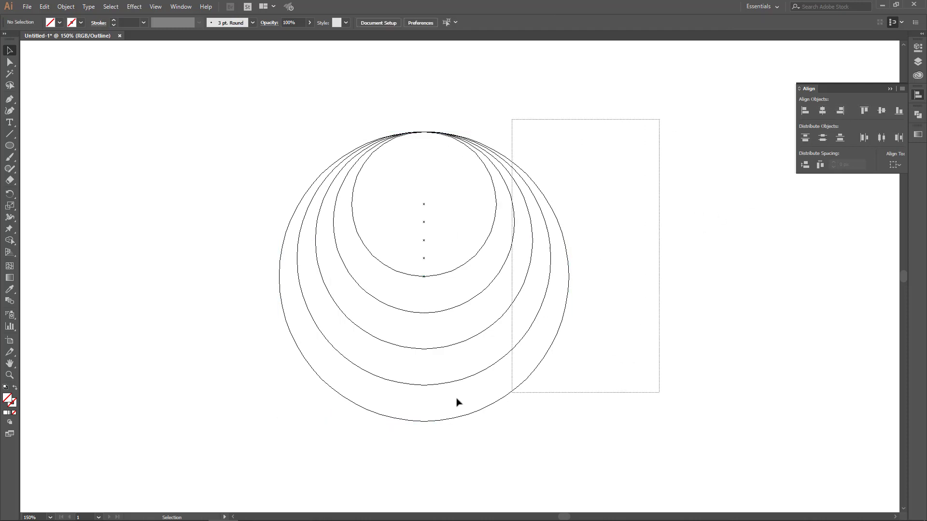
# - Preview the five selected circles with trial 3 pt strokes, then set stroke back to none
pyautogui.moveTo(458, 402); pyautogui.dragTo(189, 466)
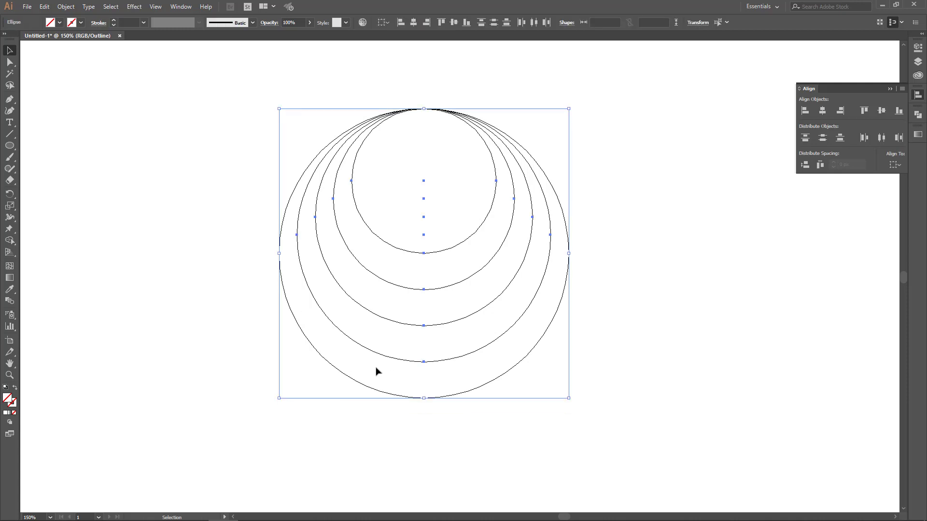
pyautogui.scroll(-2, 375, 368)
pyautogui.press('a')
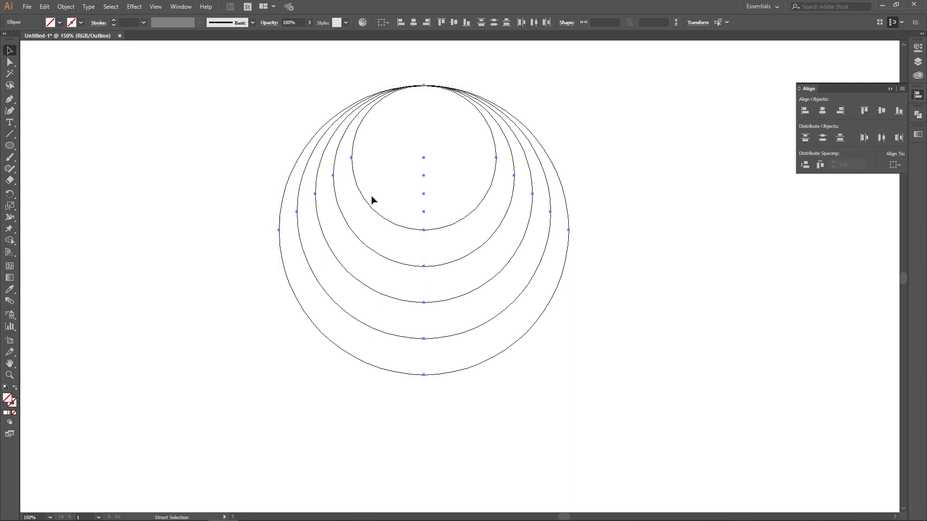
pyautogui.hotkey('ctrl', 'y')
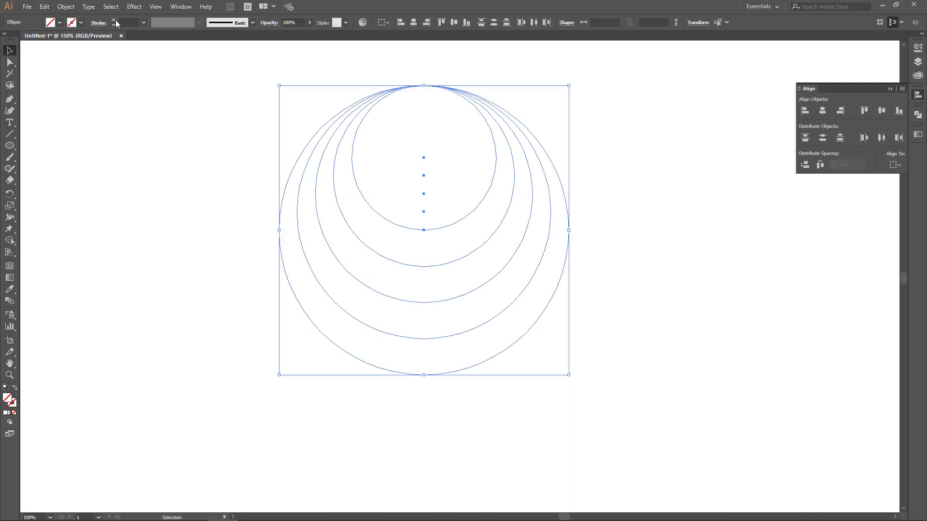
pyautogui.click(114, 20)
pyautogui.click(114, 21)
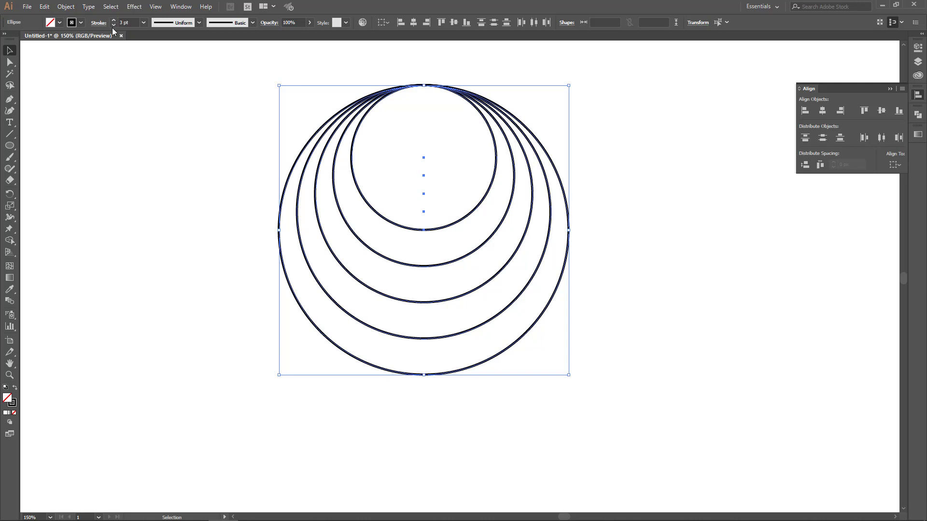
pyautogui.click(114, 25)
pyautogui.click(114, 25)
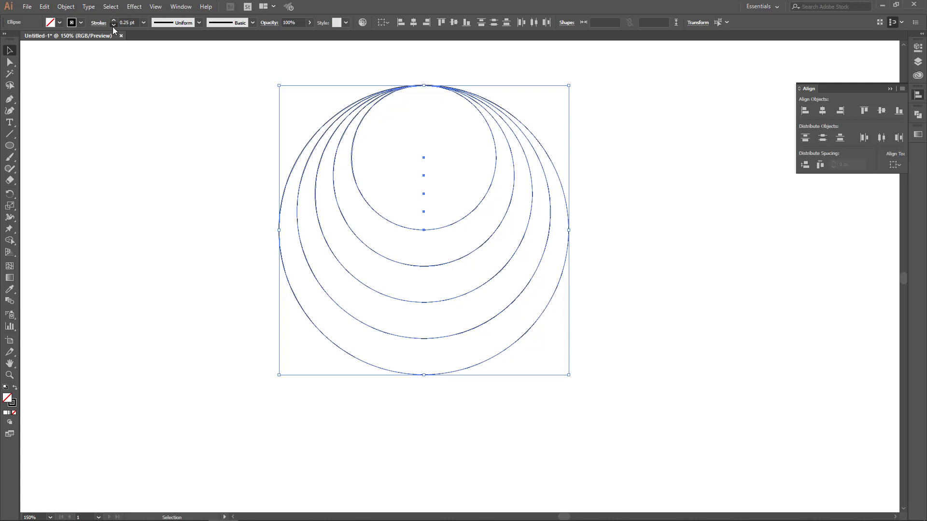
pyautogui.click(114, 25)
pyautogui.click(114, 25)
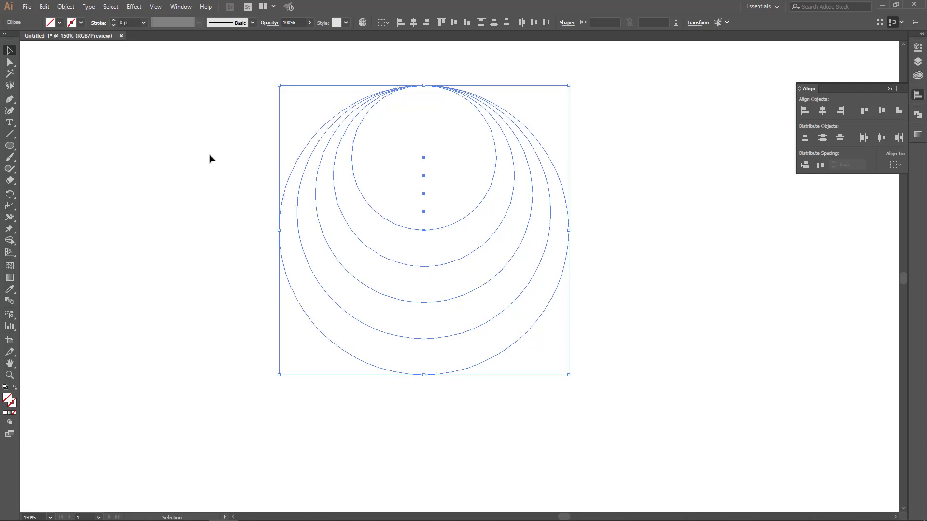
# - Return to Outline view and rotate the circles 180° so they meet at the bottom
pyautogui.press('a')
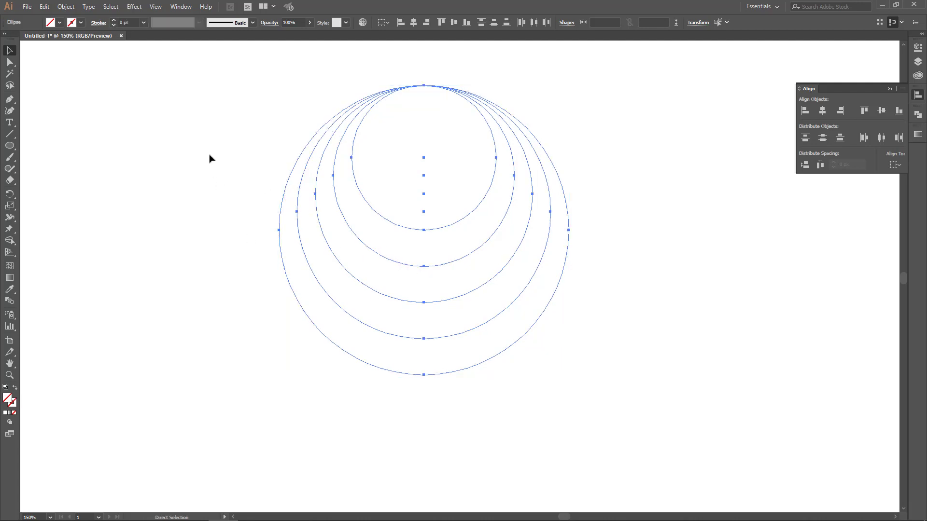
pyautogui.hotkey('ctrl', 'y')
pyautogui.press('v')
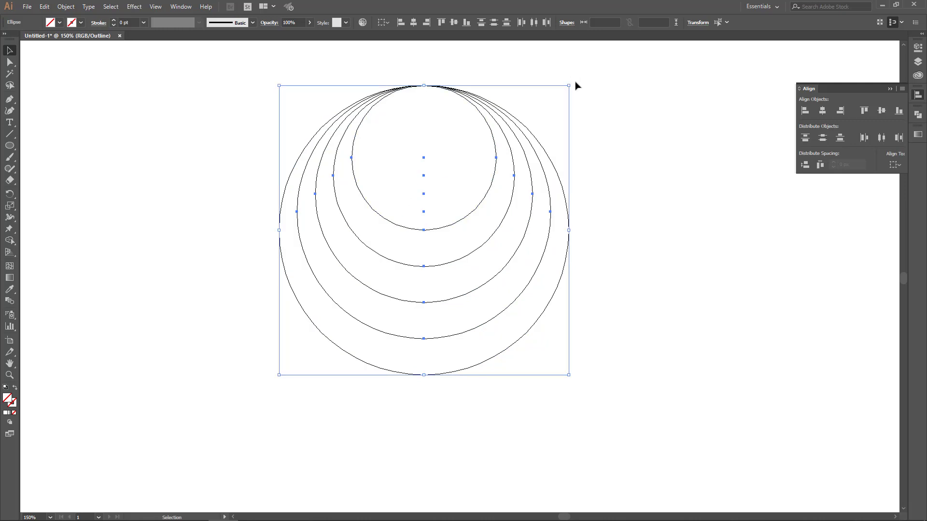
pyautogui.moveTo(573, 80); pyautogui.dragTo(308, 388)
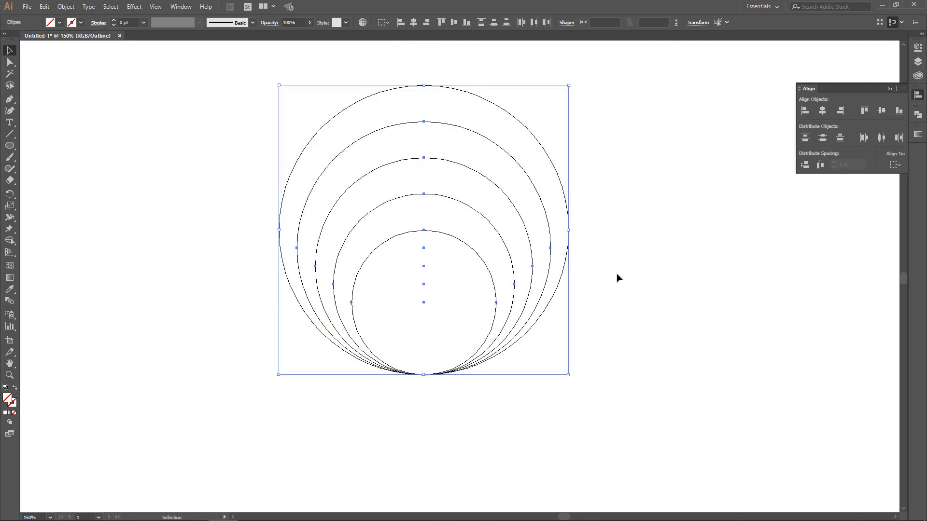
pyautogui.click(434, 270)
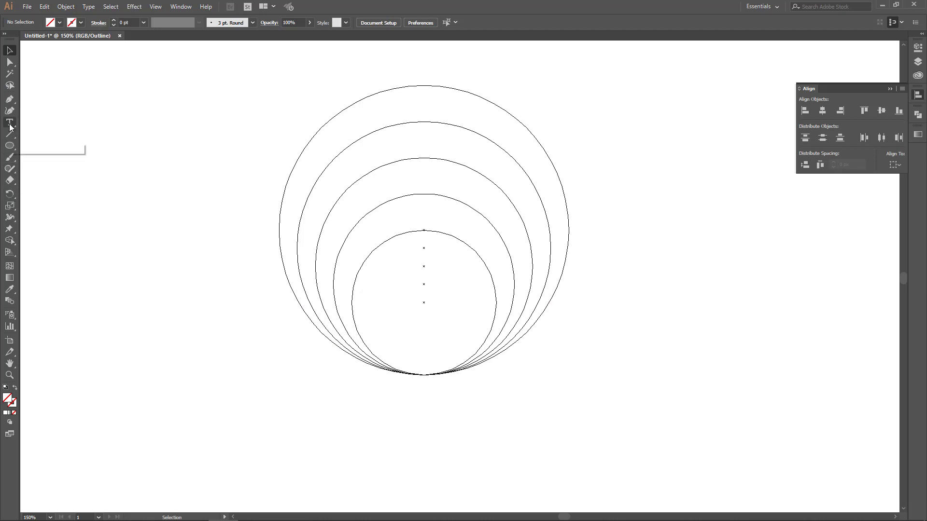
# - Pen-draw a curve from above the circles down to the smallest one, shifted about 54 px right
pyautogui.click(9, 100)
pyautogui.moveTo(9, 104); pyautogui.dragTo(27, 100)
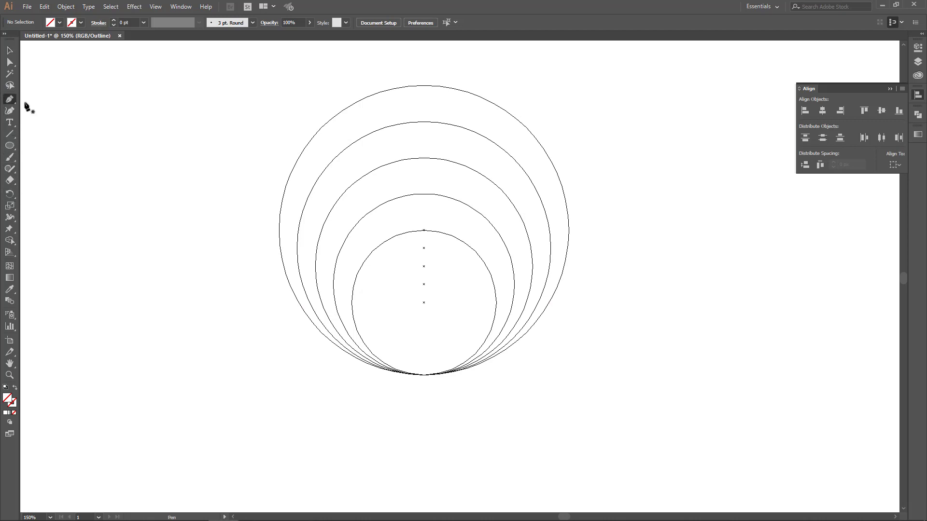
pyautogui.click(423, 67)
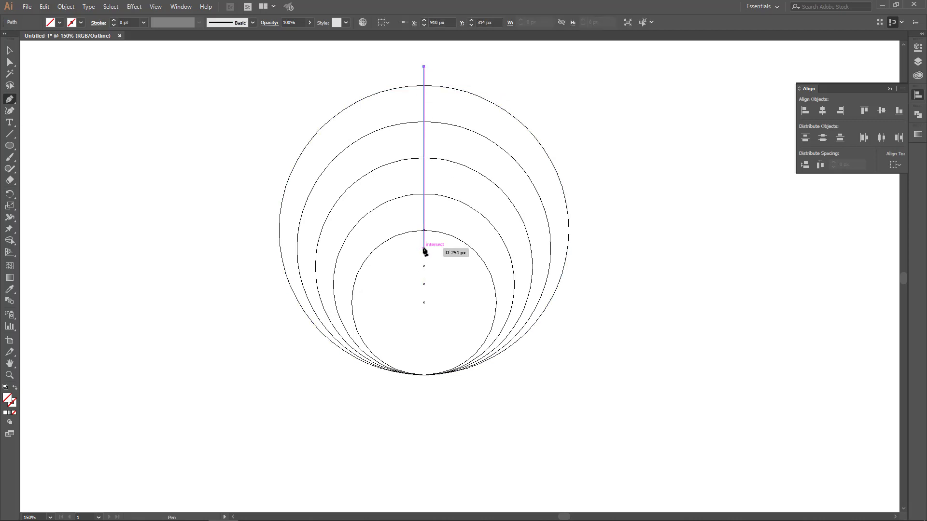
pyautogui.moveTo(424, 247); pyautogui.dragTo(473, 347)
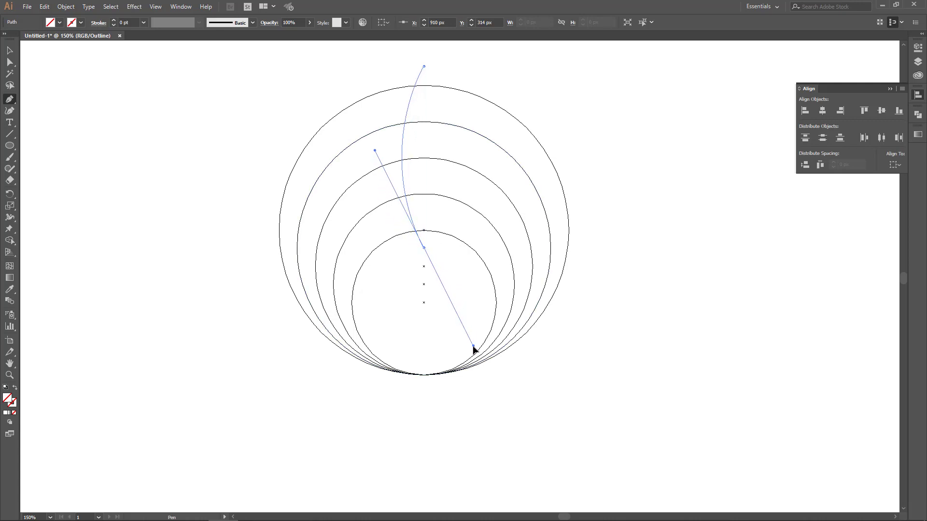
pyautogui.click(424, 248)
pyautogui.press('v')
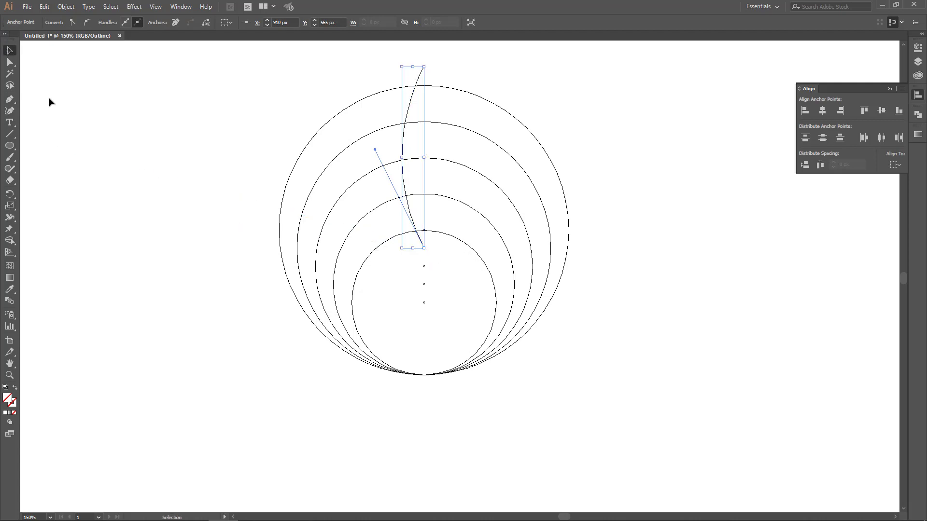
pyautogui.click(366, 179)
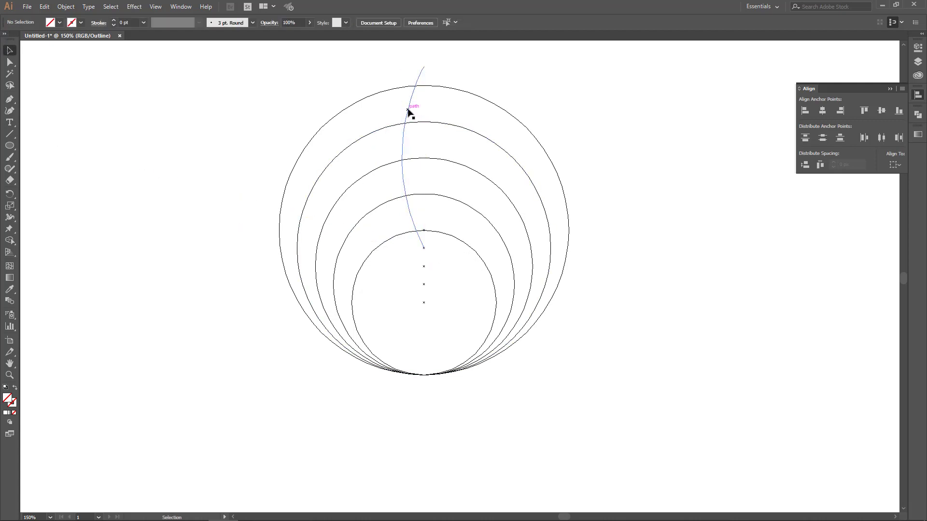
pyautogui.moveTo(426, 110); pyautogui.dragTo(447, 121)
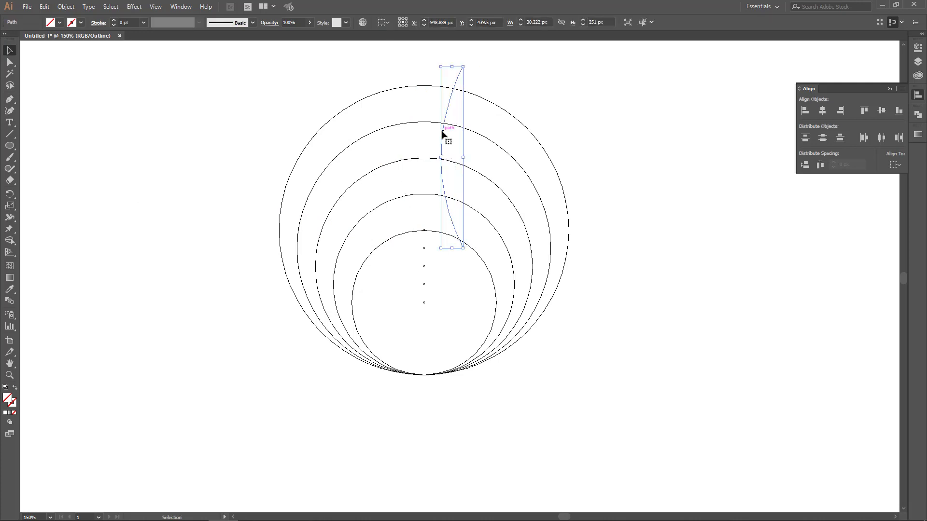
# - Make a vertically reflected copy of the curve, nudged about 80 px left, then deselect
pyautogui.rightClick(442, 130)
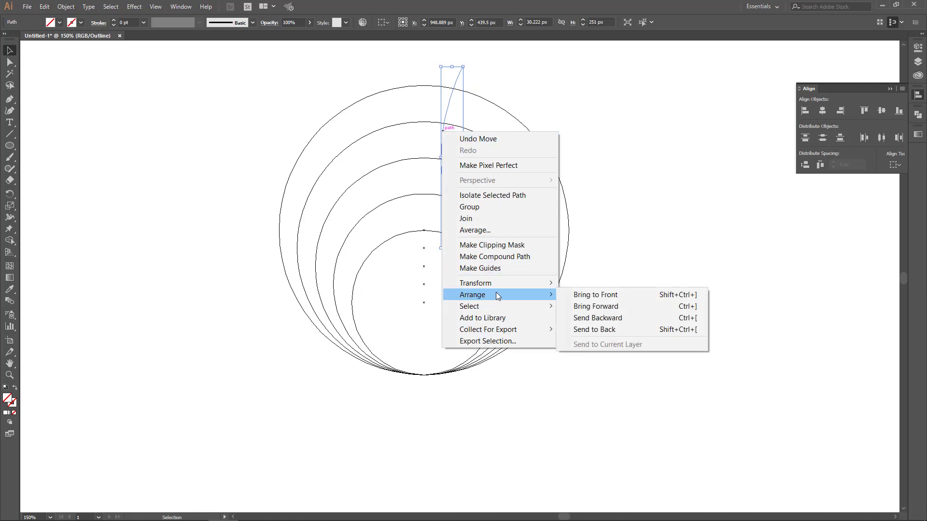
pyautogui.moveTo(475, 283)
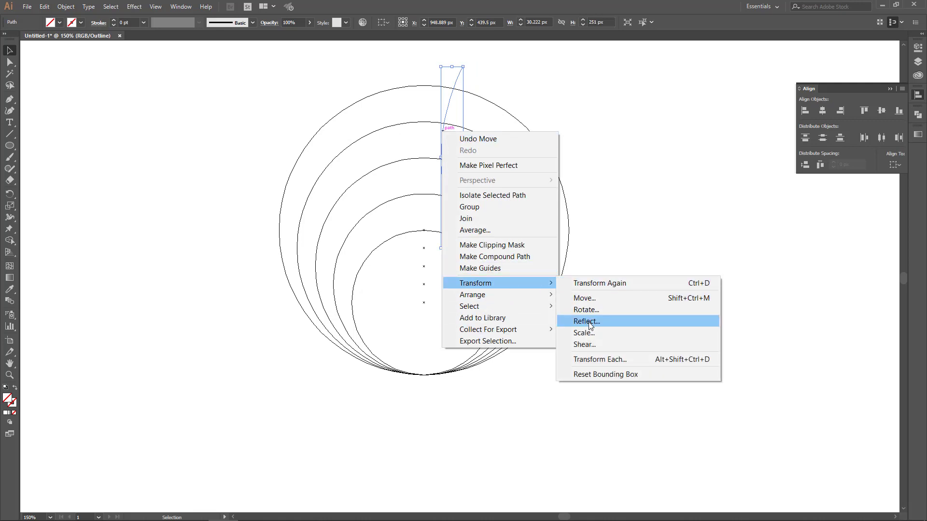
pyautogui.click(586, 321)
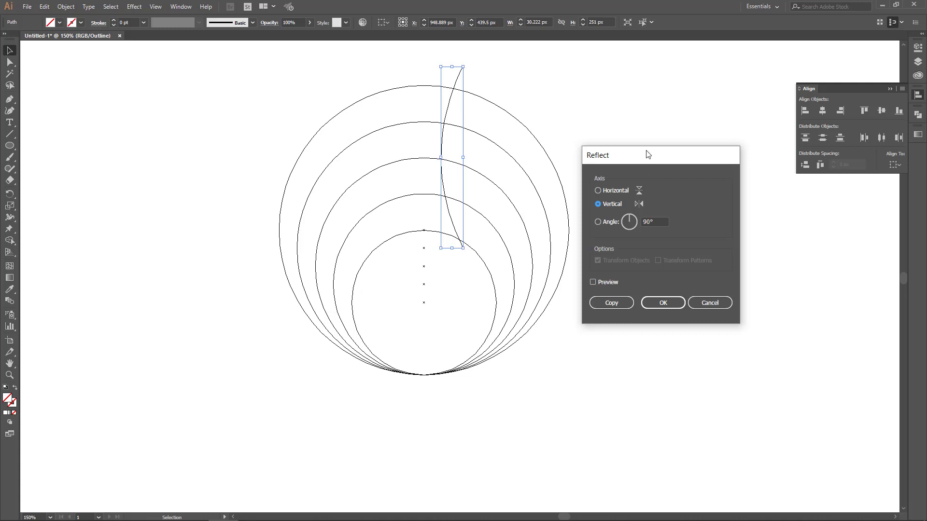
pyautogui.moveTo(644, 163); pyautogui.dragTo(651, 125)
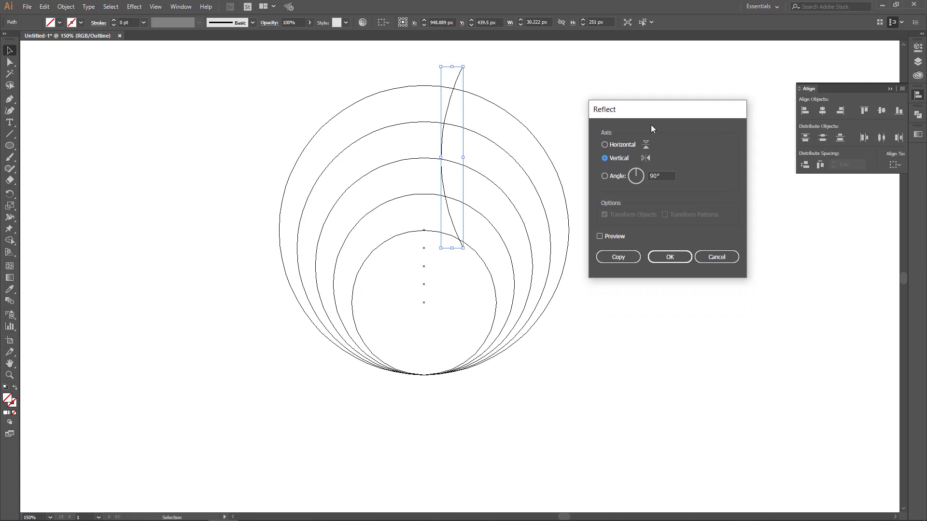
pyautogui.click(603, 237)
pyautogui.click(619, 258)
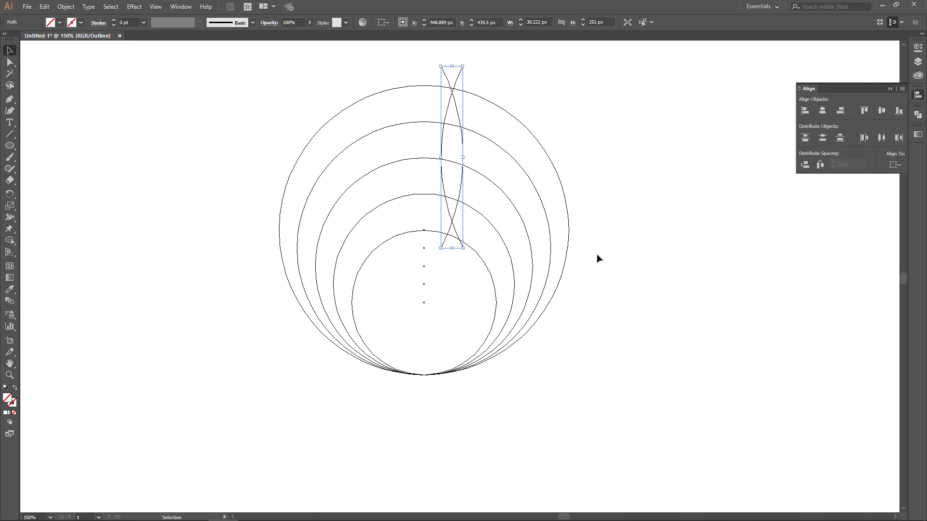
pyautogui.hotkey('shift', 'Left')
pyautogui.hotkey('shift', 'Left')
pyautogui.hotkey('shift', 'Left')
pyautogui.hotkey('shift', 'Left')
pyautogui.hotkey('shift', 'Left')
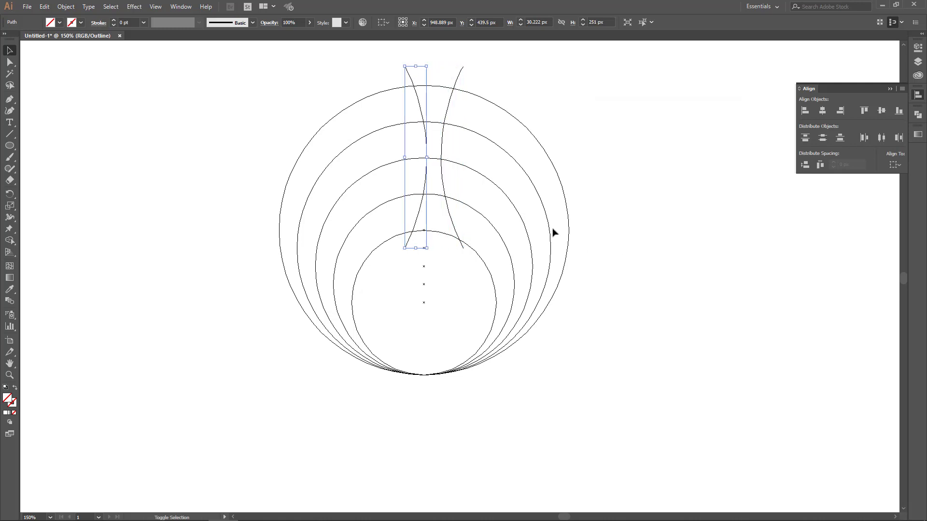
pyautogui.hotkey('shift', 'Left')
pyautogui.hotkey('shift', 'Left')
pyautogui.hotkey('shift', 'Left')
pyautogui.hotkey('shift', 'Left')
pyautogui.hotkey('shift', 'Left')
pyautogui.hotkey('shift', 'Right')
pyautogui.hotkey('shift', 'Right')
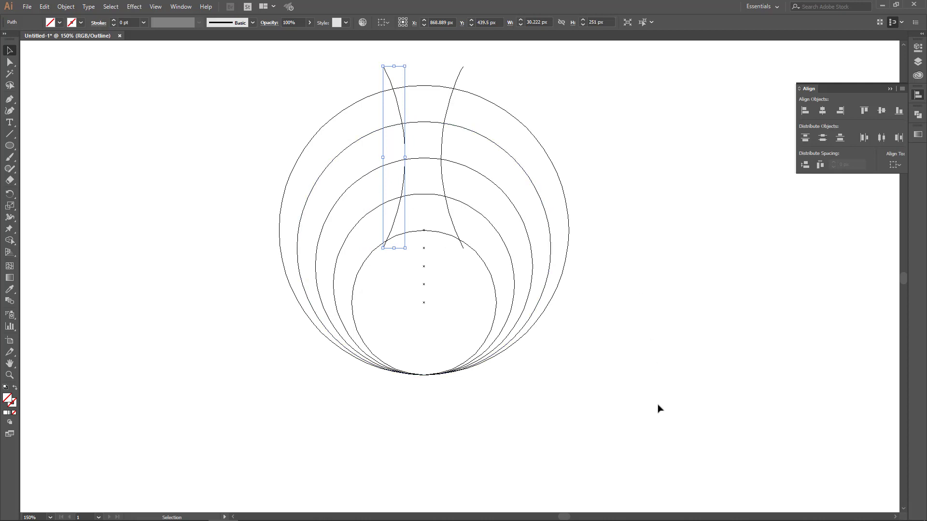
pyautogui.moveTo(659, 404)
pyautogui.mouseDown()
pyautogui.moveTo(258, 99)
pyautogui.moveTo(217, 49)
pyautogui.mouseUp()
pyautogui.click(620, 193)
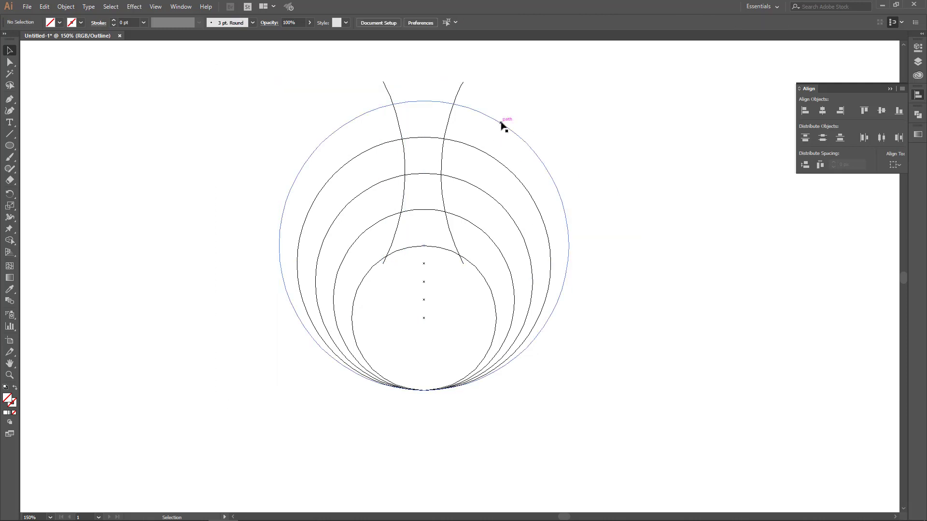
# - Connect the curves' top anchors and bottom anchors with straight Pen segments, closing the shape
pyautogui.click(9, 99)
pyautogui.click(383, 82)
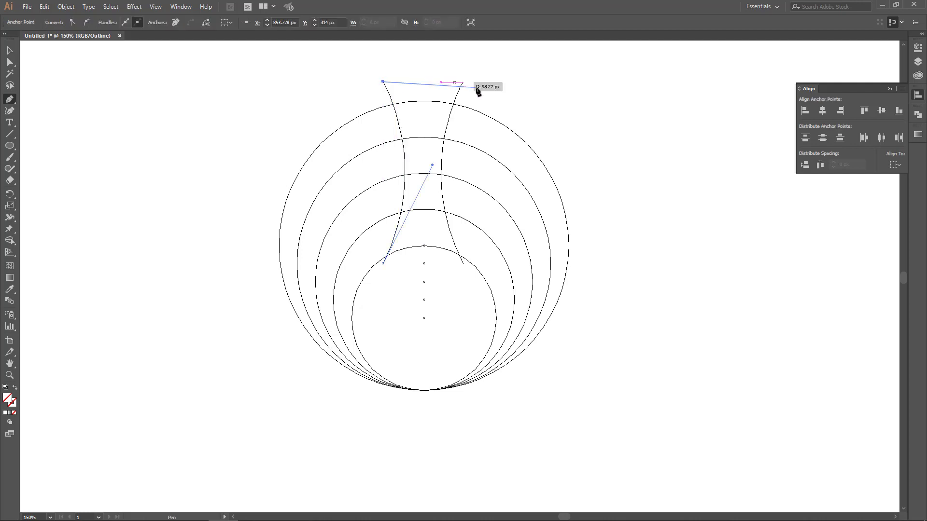
pyautogui.click(462, 82)
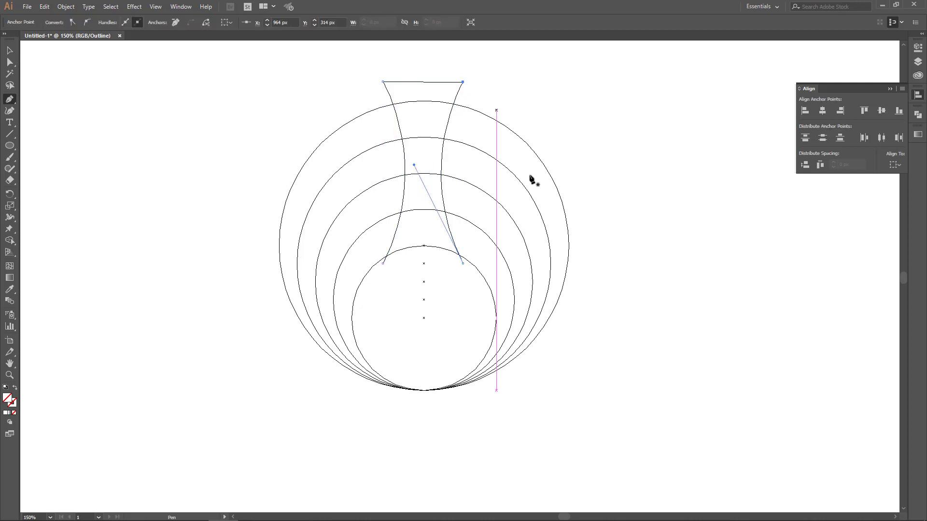
pyautogui.click(463, 264)
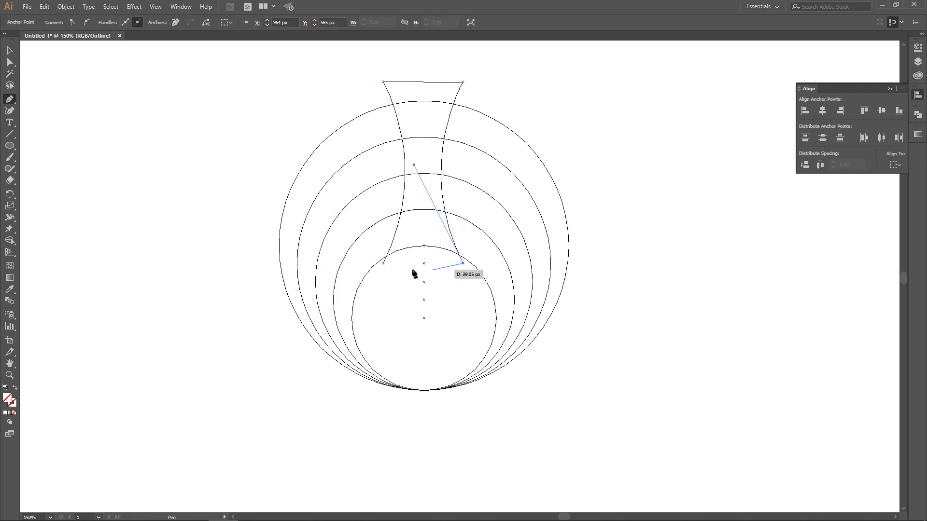
pyautogui.click(383, 264)
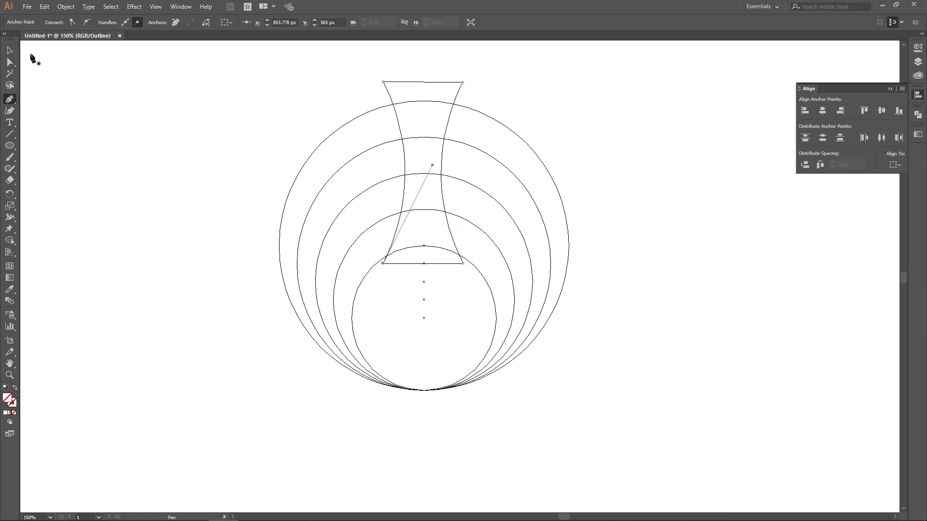
pyautogui.click(10, 50)
pyautogui.click(122, 242)
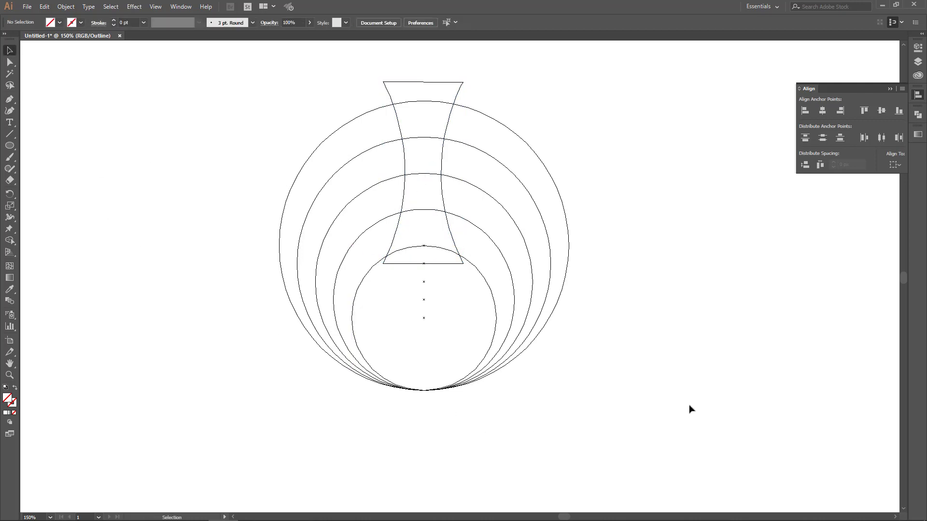
# - With Shape Builder, turn the four crescent regions of the nested circles into separate shapes
pyautogui.moveTo(690, 410); pyautogui.dragTo(191, 57)
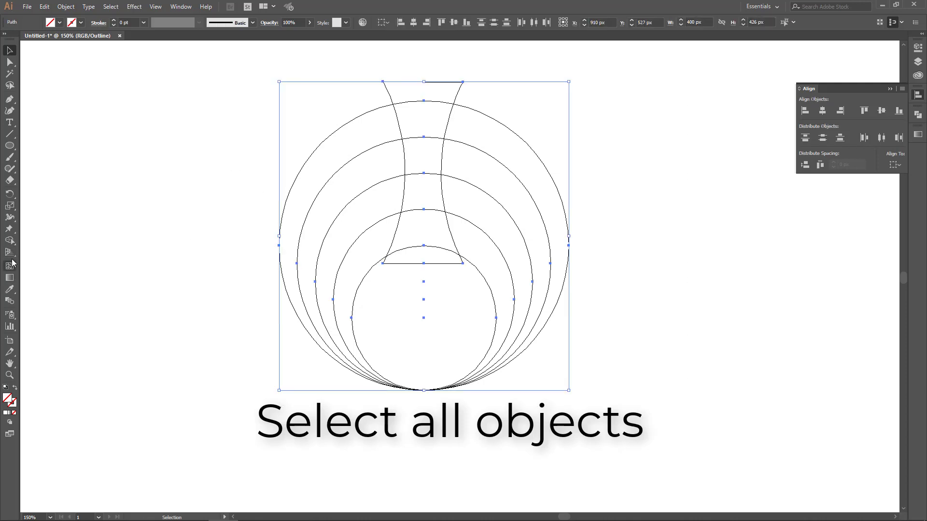
pyautogui.click(10, 241)
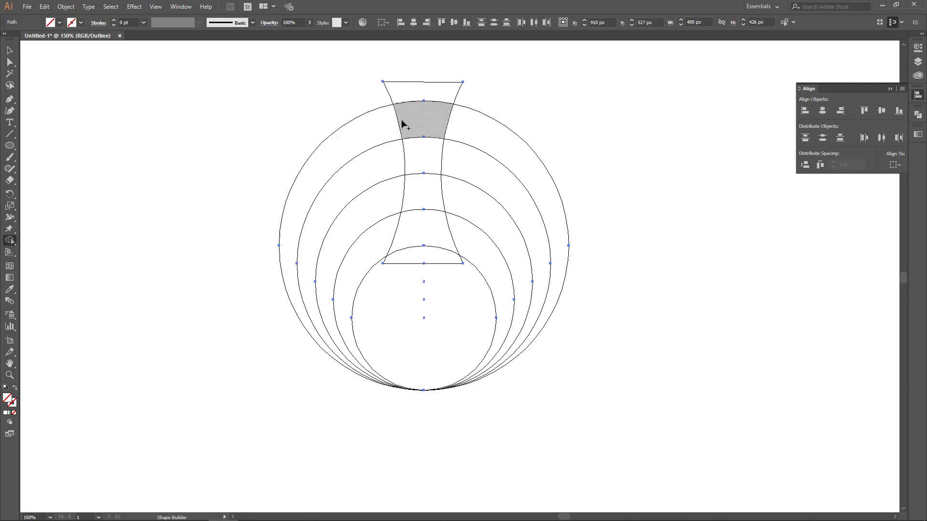
pyautogui.click(367, 130)
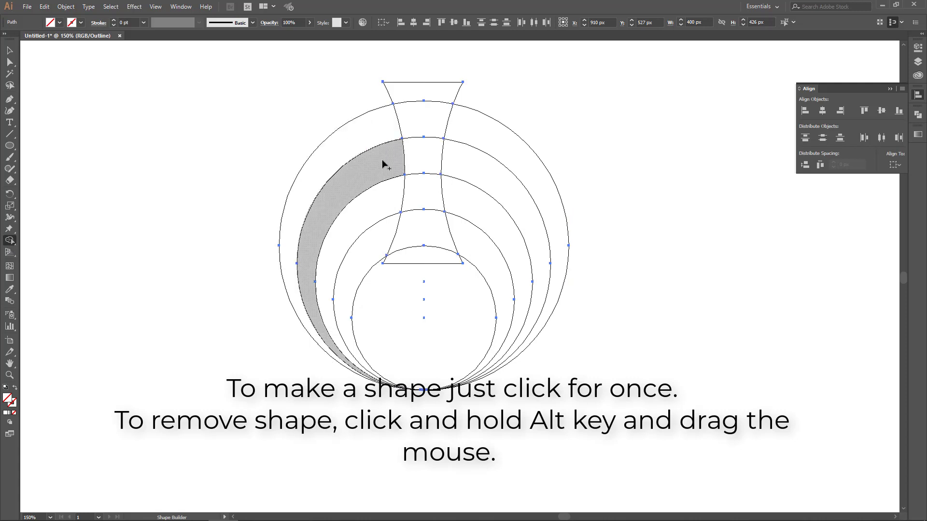
pyautogui.click(383, 164)
pyautogui.click(374, 241)
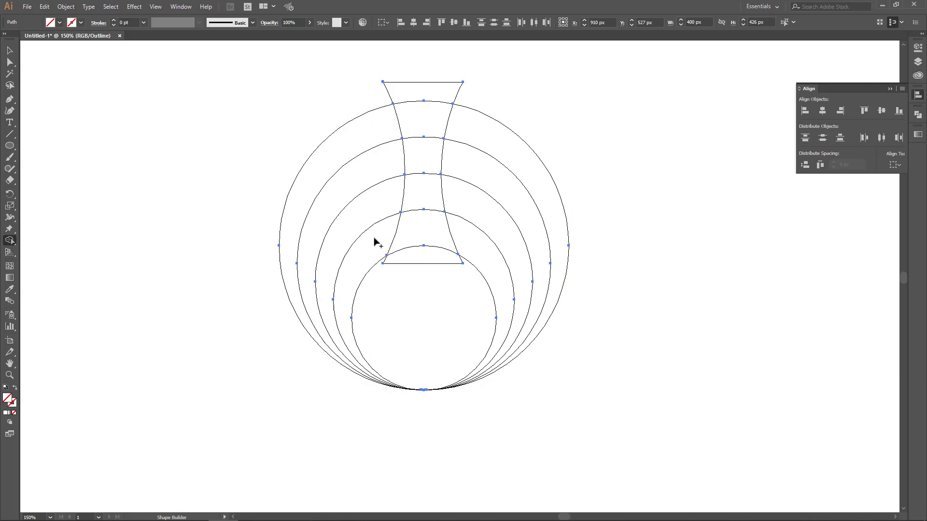
pyautogui.click(484, 249)
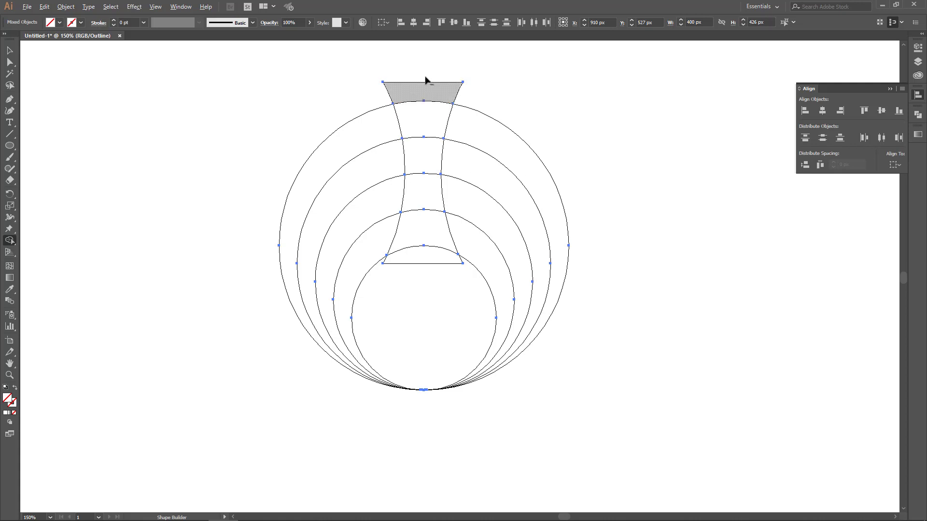
# - Delete the central trapezoid strip to leave an open channel, then deselect
pyautogui.moveTo(425, 76); pyautogui.dragTo(422, 276)
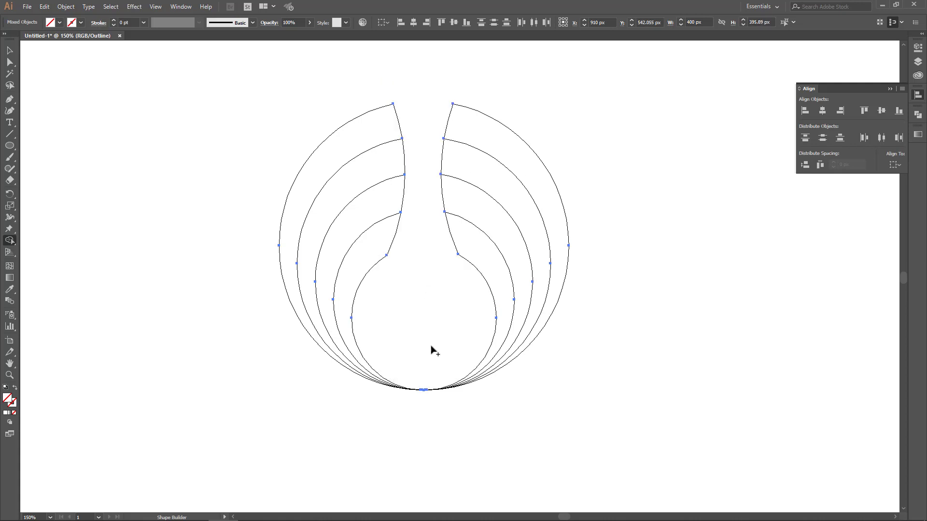
pyautogui.click(10, 51)
pyautogui.click(202, 216)
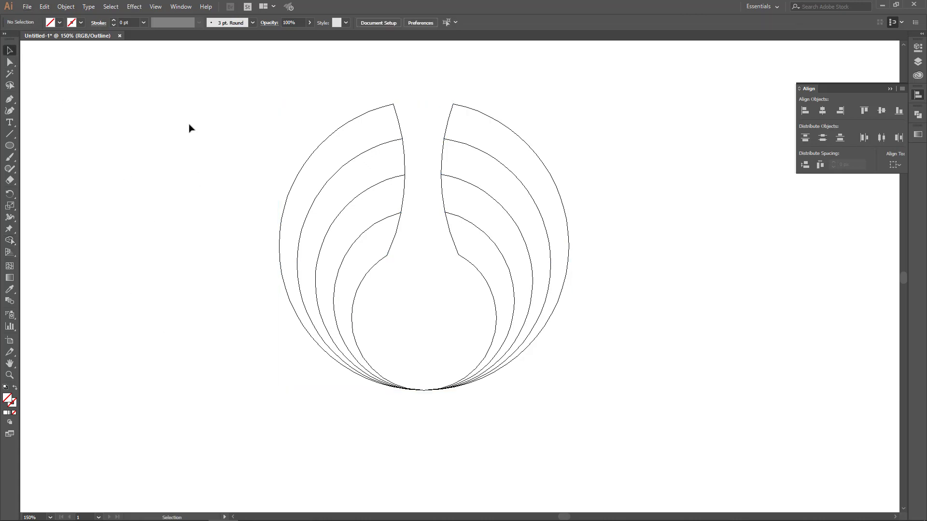
# - Rotate the whole banded emblem 180 degrees
pyautogui.moveTo(188, 96)
pyautogui.mouseDown()
pyautogui.moveTo(280, 292)
pyautogui.moveTo(697, 500)
pyautogui.mouseUp()
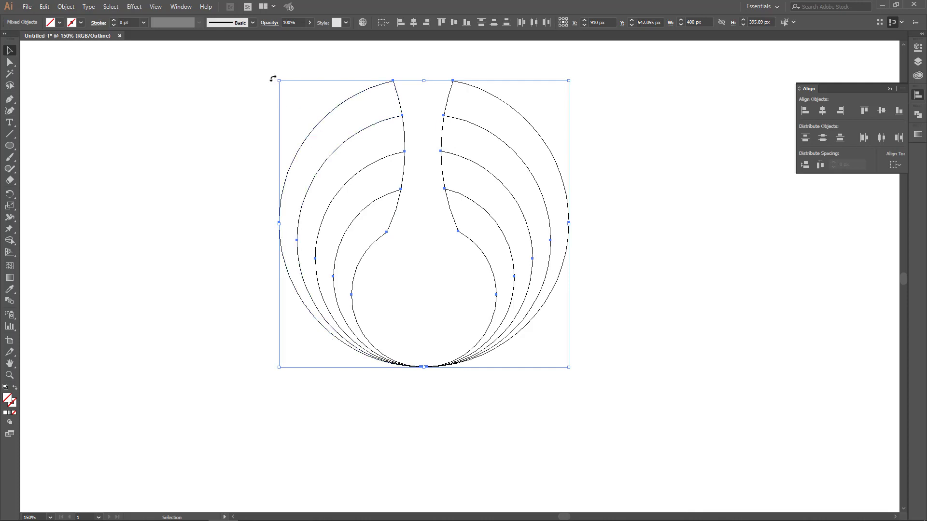
pyautogui.moveTo(272, 78); pyautogui.dragTo(571, 369)
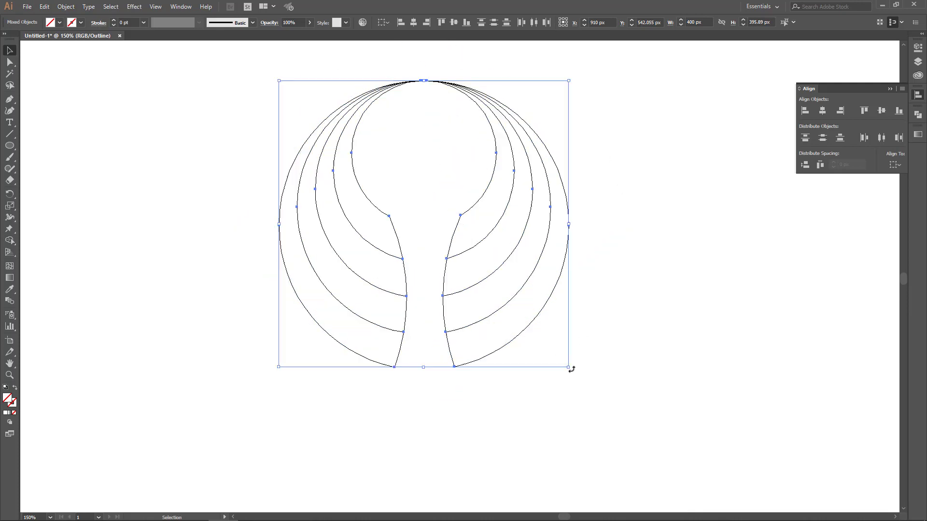
pyautogui.click(634, 338)
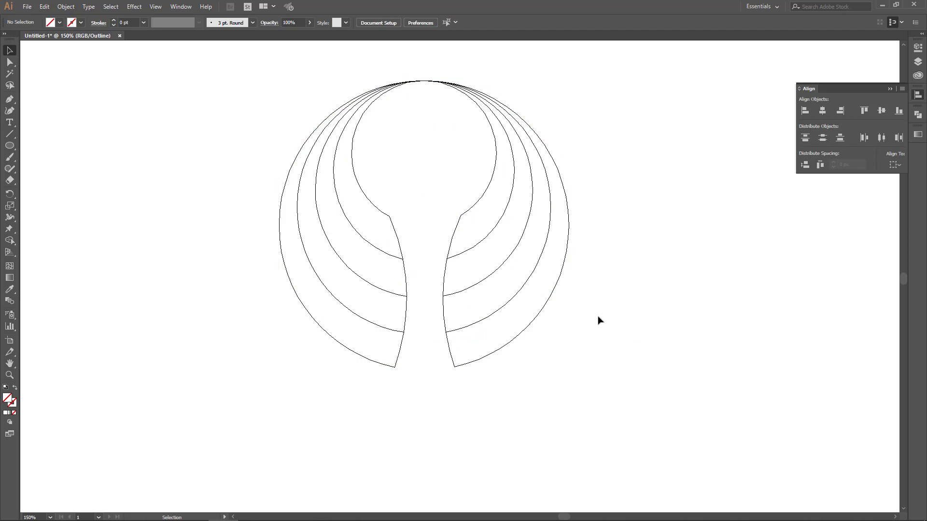
# - Nudge the right half of the emblem 10 px right, then reselect all pieces
pyautogui.moveTo(647, 423); pyautogui.dragTo(460, 157)
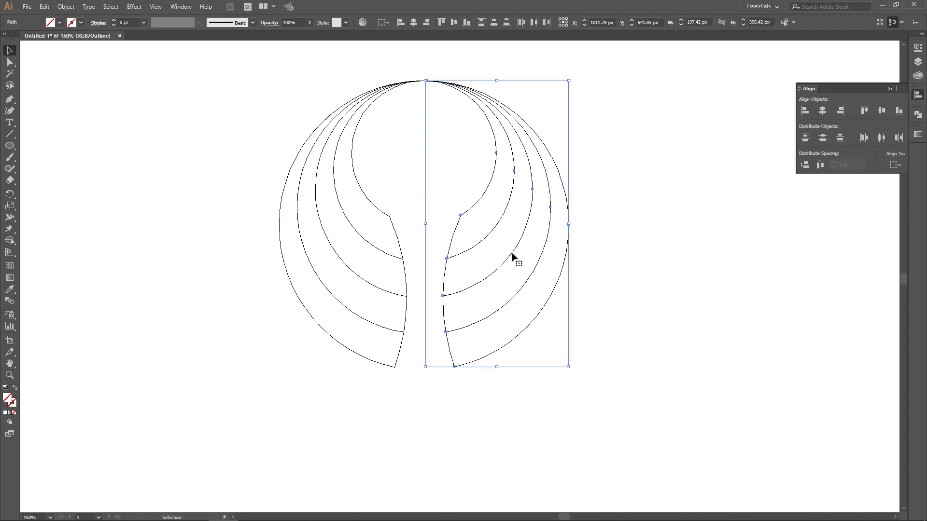
pyautogui.hotkey('shift', 'Right')
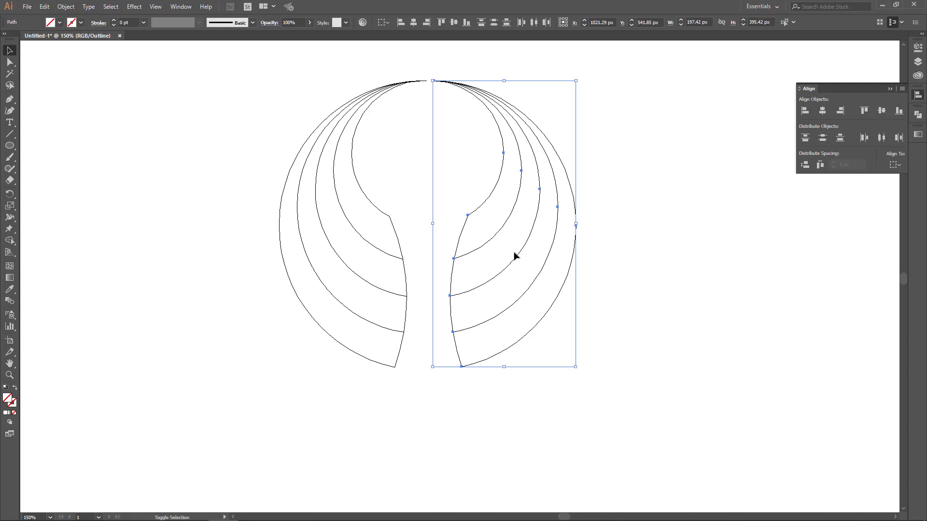
pyautogui.click(627, 276)
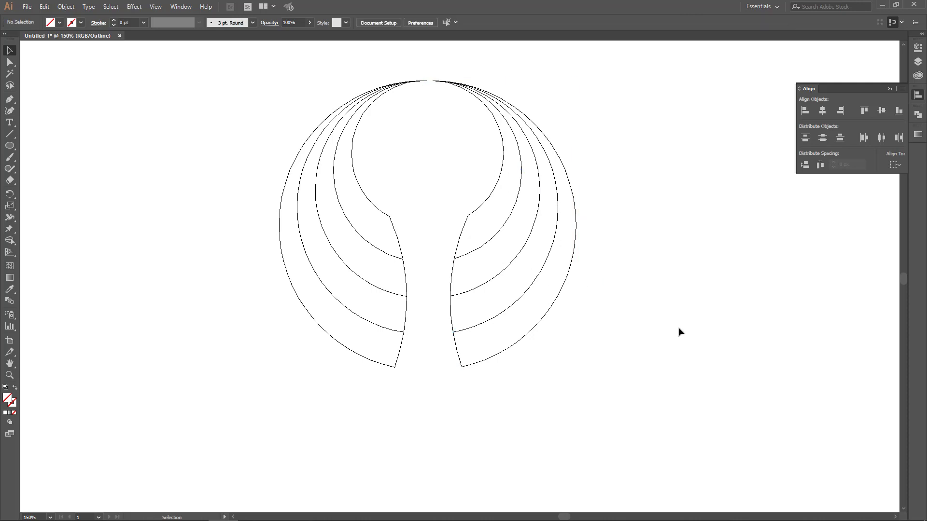
pyautogui.moveTo(715, 370); pyautogui.dragTo(192, 66)
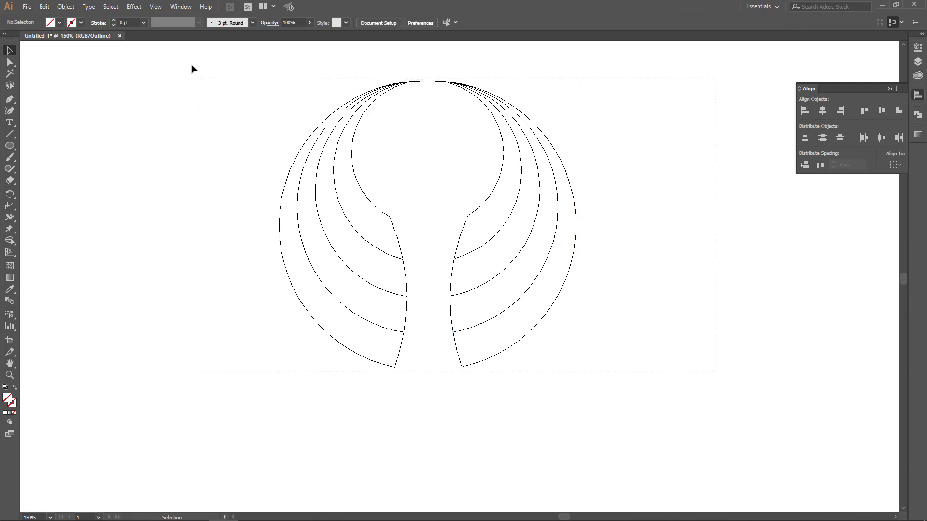
pyautogui.moveTo(724, 390)
pyautogui.mouseDown()
pyautogui.moveTo(199, 85)
pyautogui.moveTo(176, 62)
pyautogui.moveTo(173, 71)
pyautogui.mouseUp()
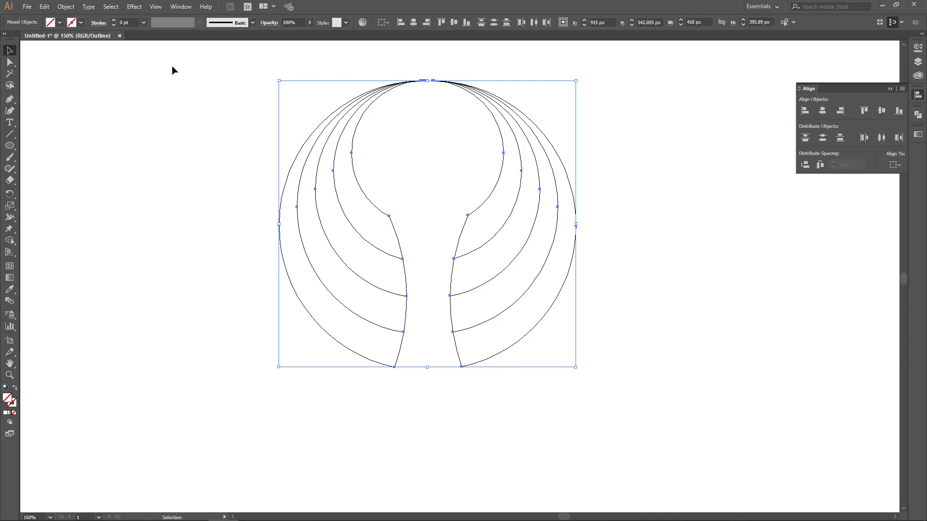
# - Select all the emblem's paths and switch the view to full Preview with Ctrl+Y
pyautogui.click(173, 70)
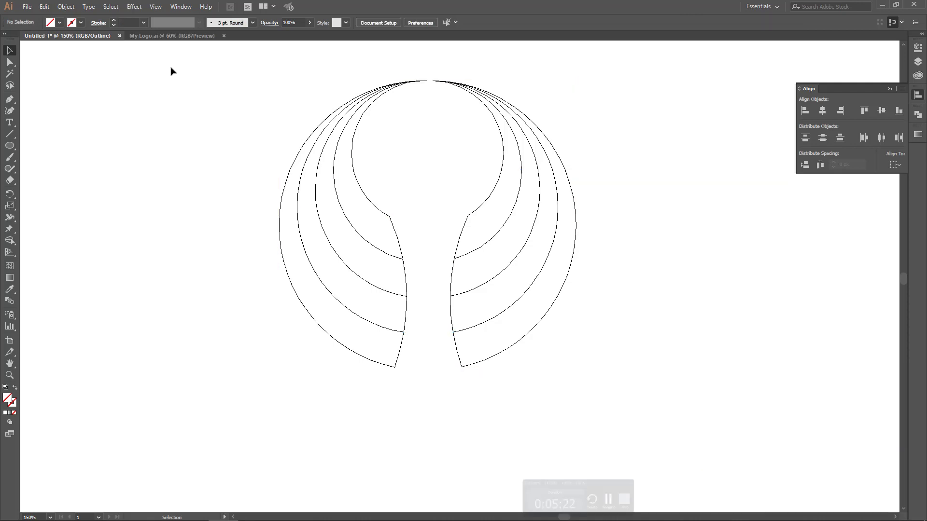
pyautogui.moveTo(261, 68); pyautogui.dragTo(653, 414)
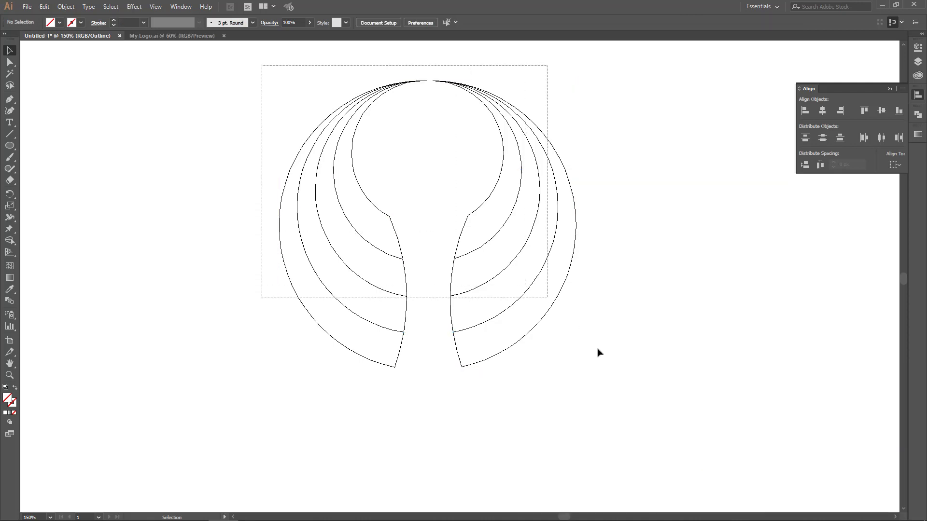
pyautogui.click(435, 233)
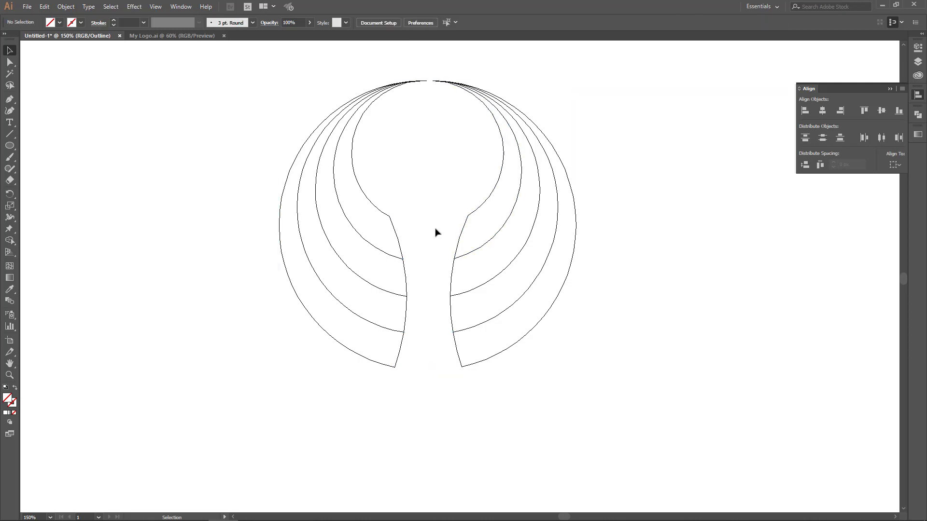
pyautogui.moveTo(244, 70); pyautogui.dragTo(599, 417)
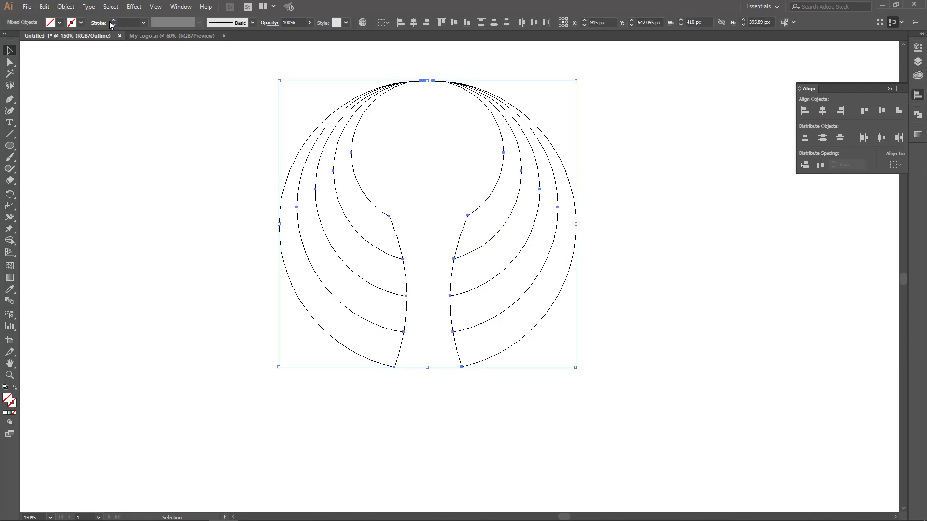
pyautogui.hotkey('ctrl', 'y')
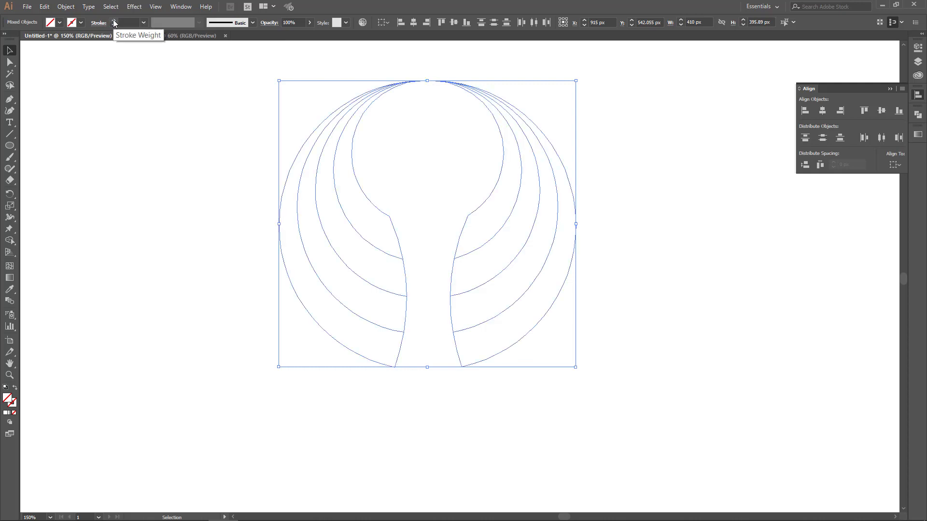
# - Give every band a black stroke at 2 pt weight
pyautogui.click(115, 20)
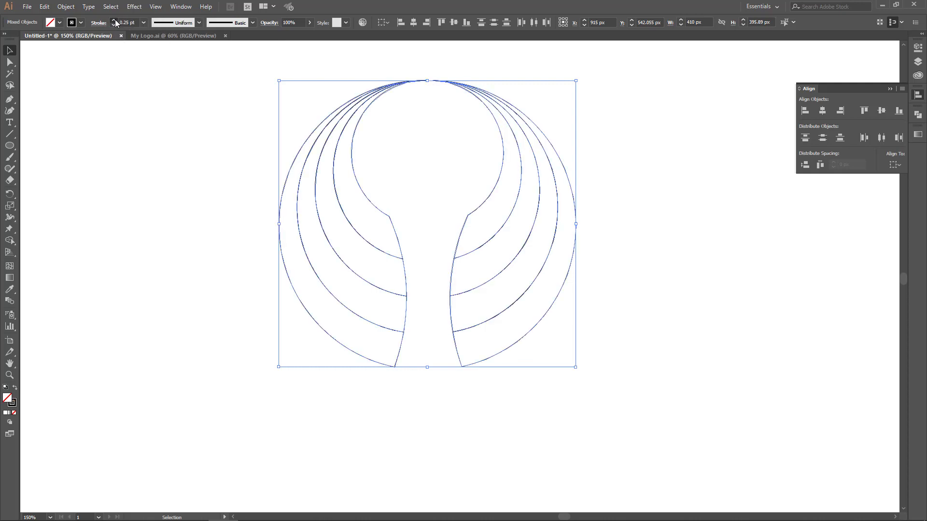
pyautogui.click(114, 20)
pyautogui.click(114, 20)
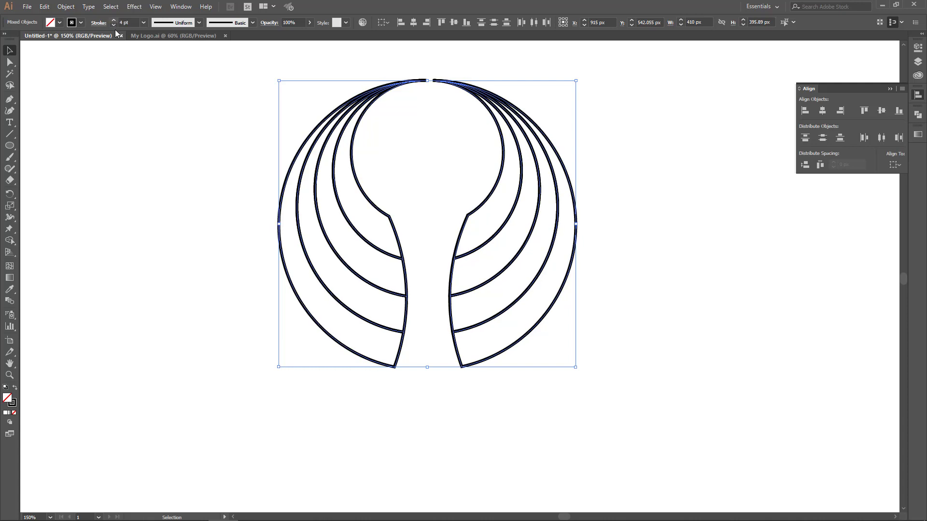
pyautogui.click(114, 25)
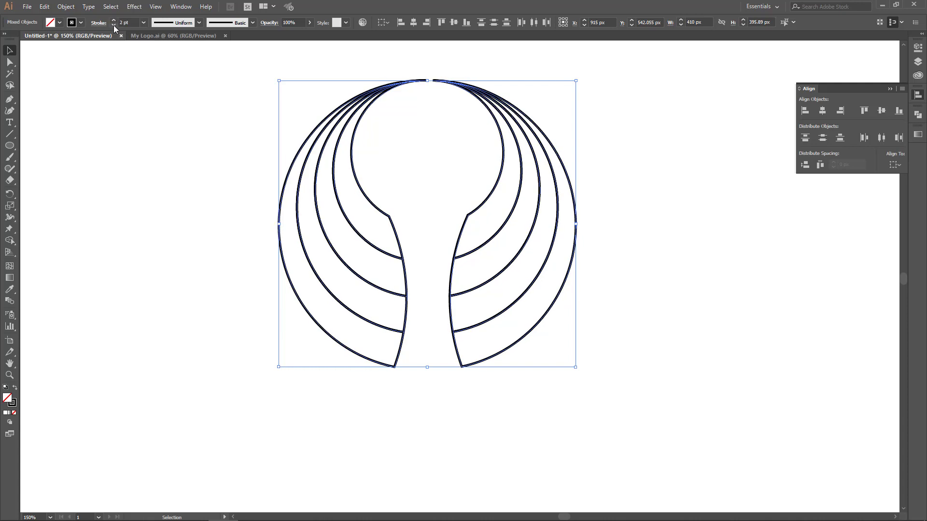
pyautogui.click(114, 25)
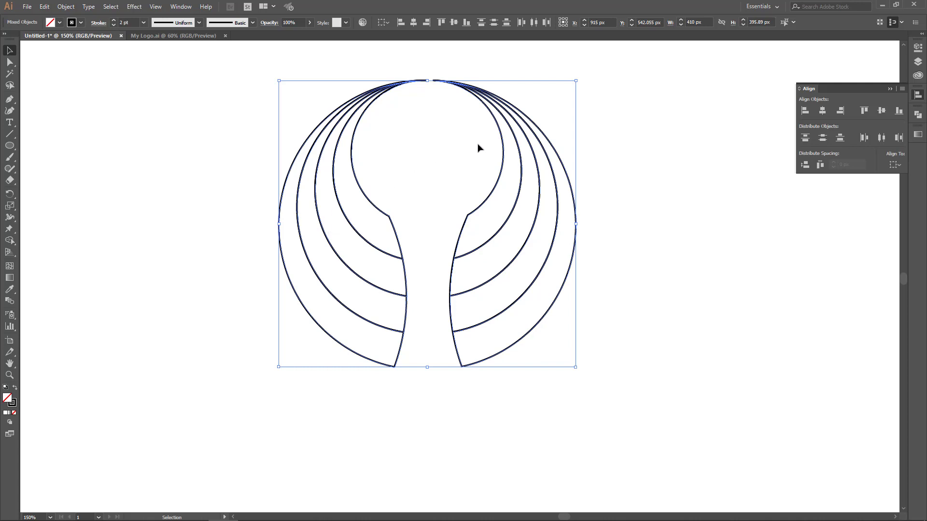
pyautogui.click(99, 23)
# - Zoom in on the arcs and try stroke corner and alignment options, ending with Align Center
pyautogui.press('z')
pyautogui.moveTo(372, 59); pyautogui.dragTo(524, 132)
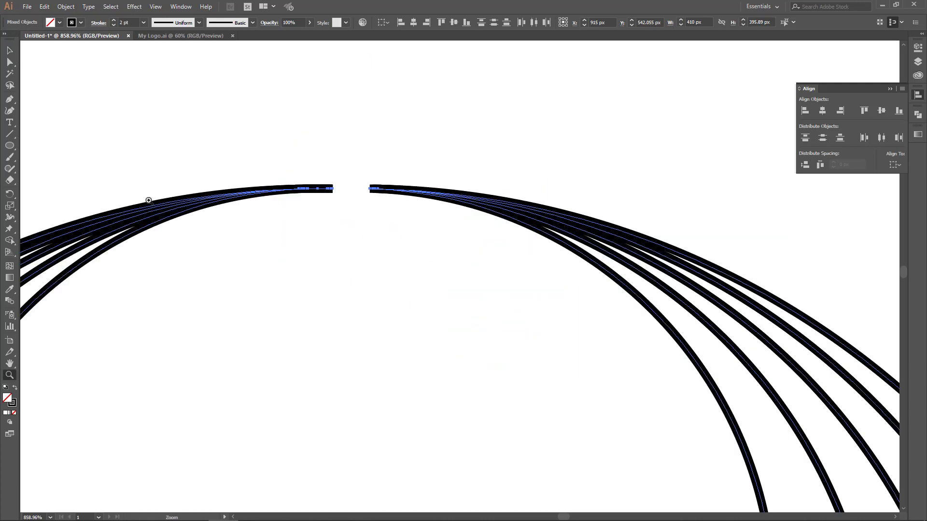
pyautogui.moveTo(230, 213)
pyautogui.mouseDown()
pyautogui.moveTo(462, 231)
pyautogui.moveTo(531, 224)
pyautogui.mouseUp()
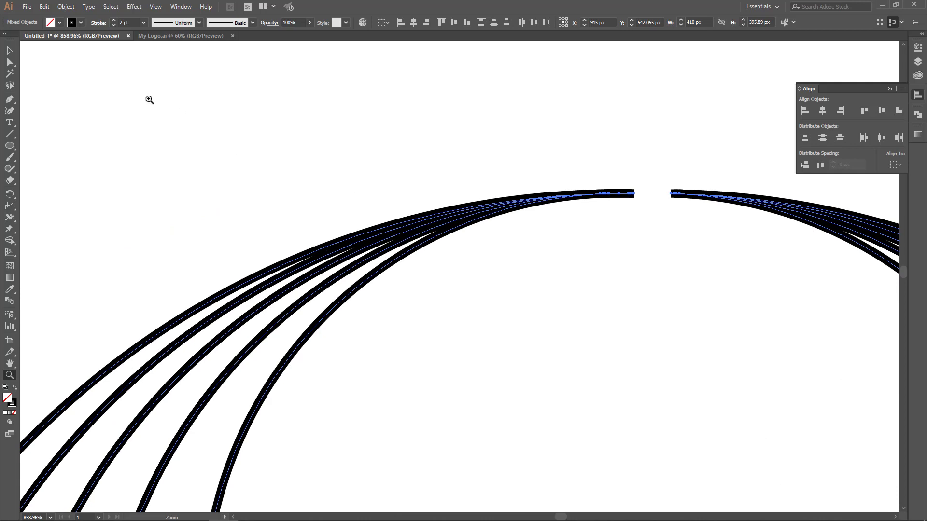
pyautogui.click(99, 23)
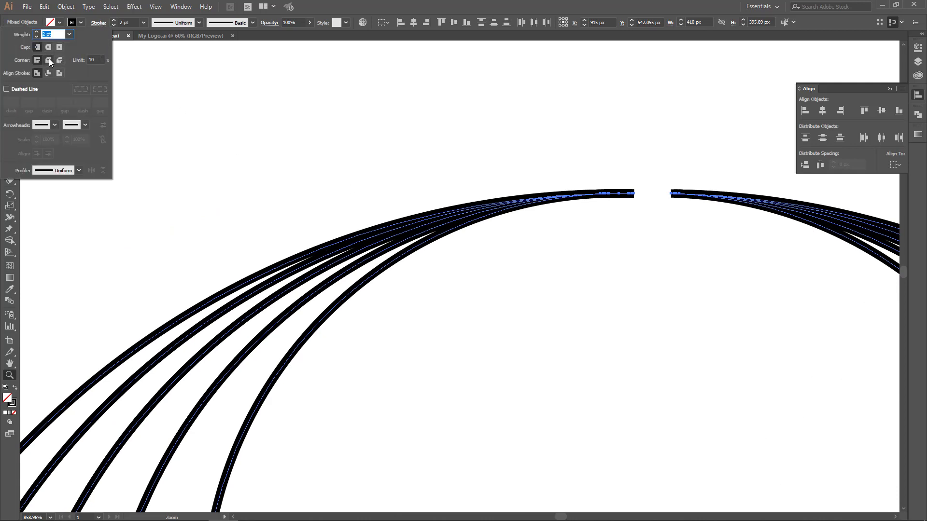
pyautogui.click(49, 60)
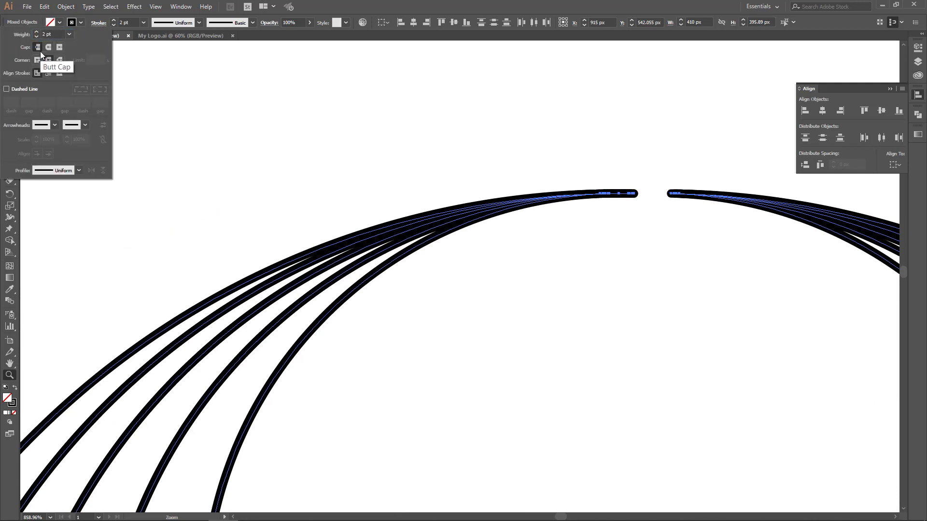
pyautogui.click(38, 57)
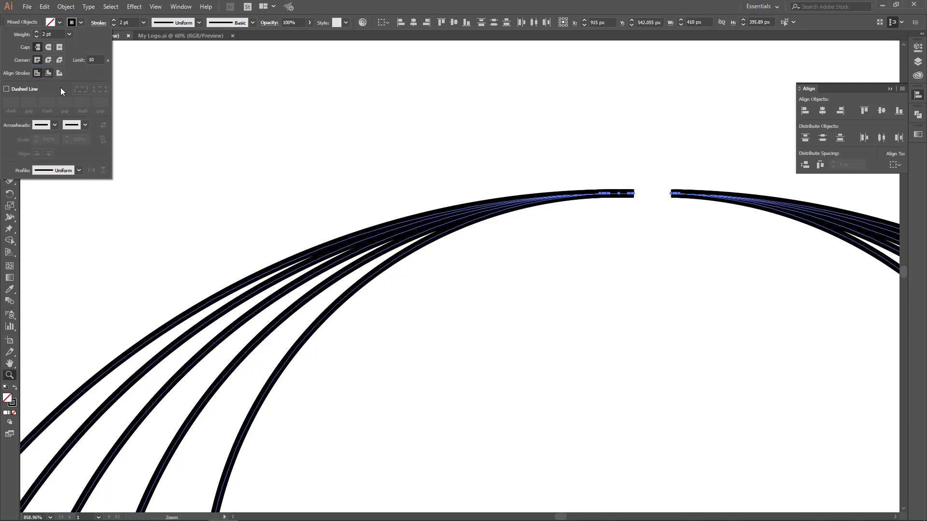
pyautogui.click(48, 61)
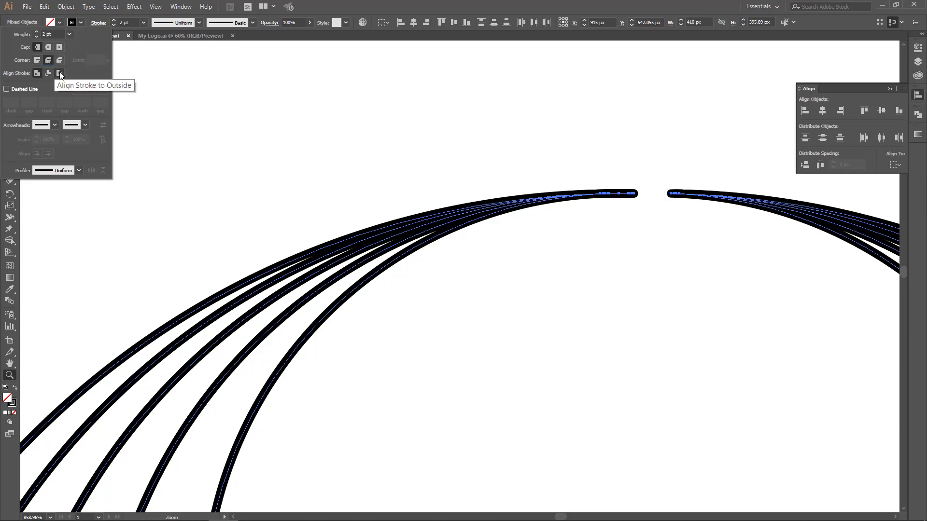
pyautogui.click(59, 73)
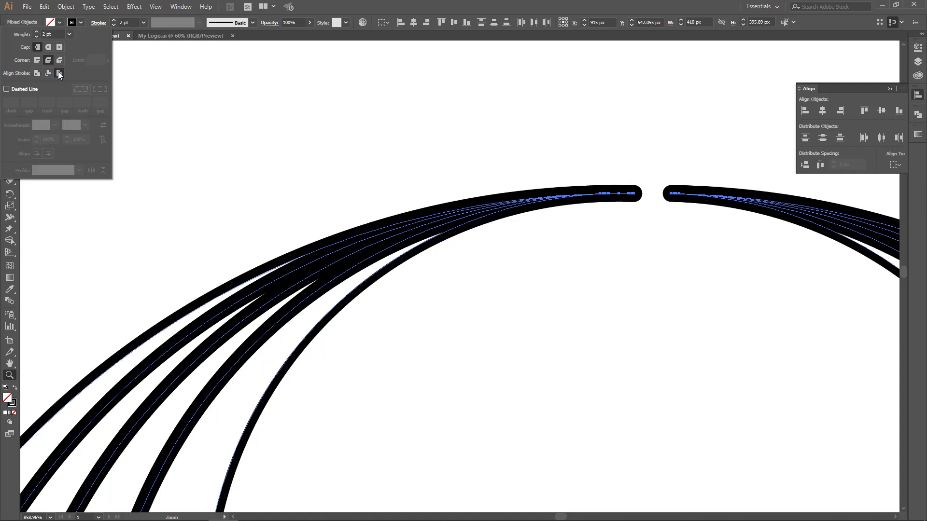
pyautogui.click(49, 72)
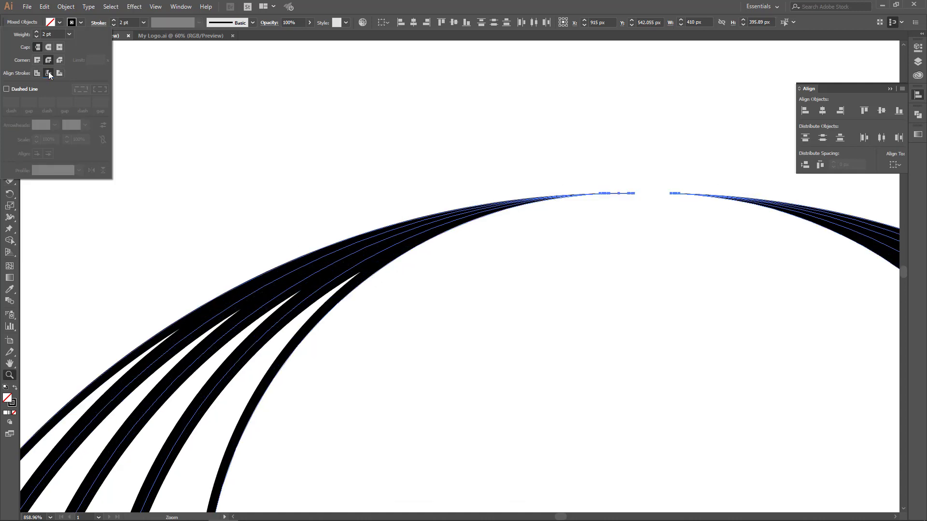
pyautogui.click(38, 73)
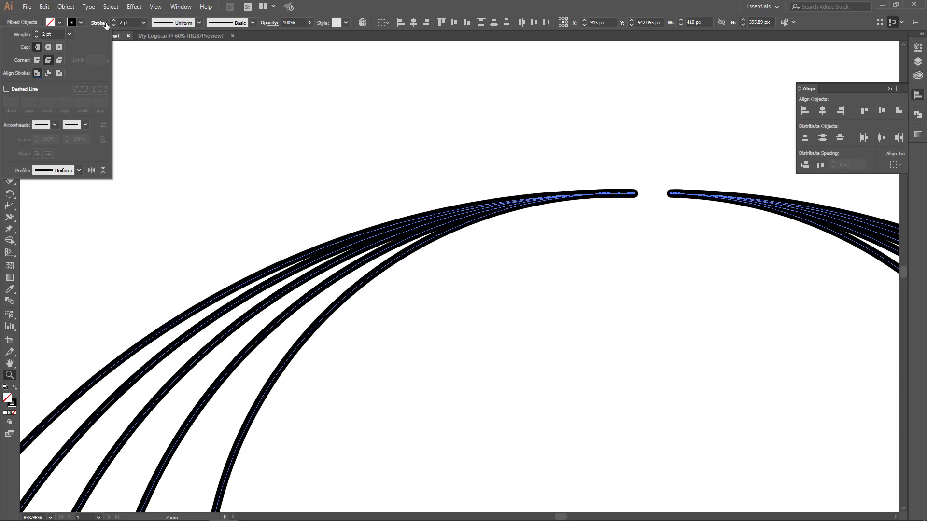
# - Apply the 3 pt. Round brush to the curves and zoom out to the whole emblem
pyautogui.click(253, 23)
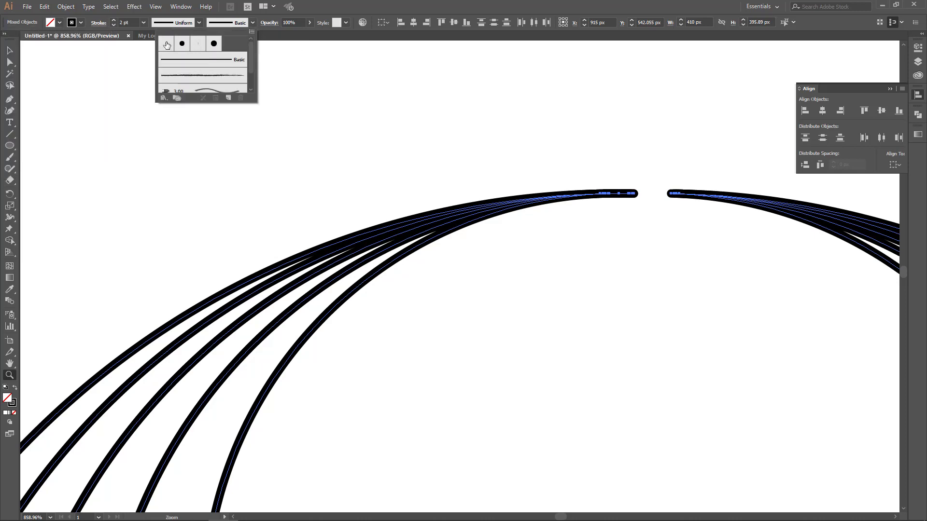
pyautogui.click(166, 45)
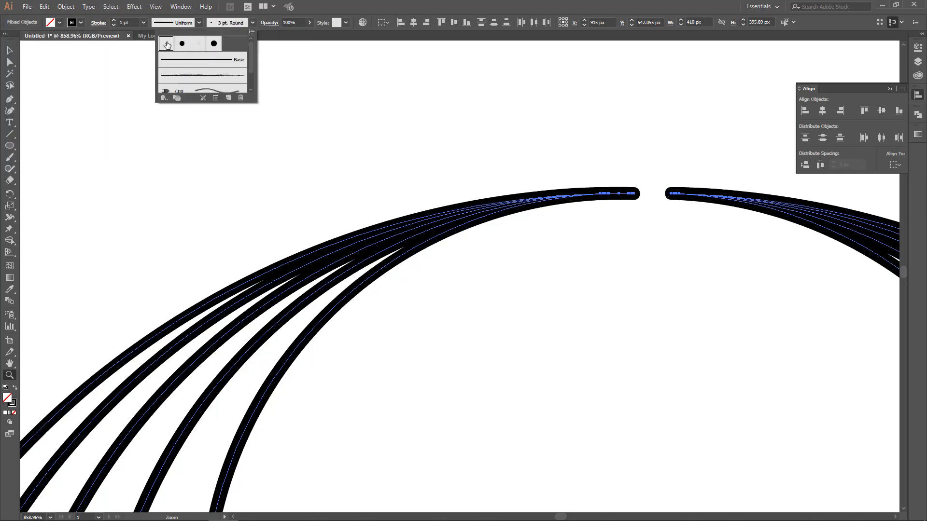
pyautogui.press('Escape')
pyautogui.hotkey('ctrl', '-')
pyautogui.hotkey('ctrl', '-')
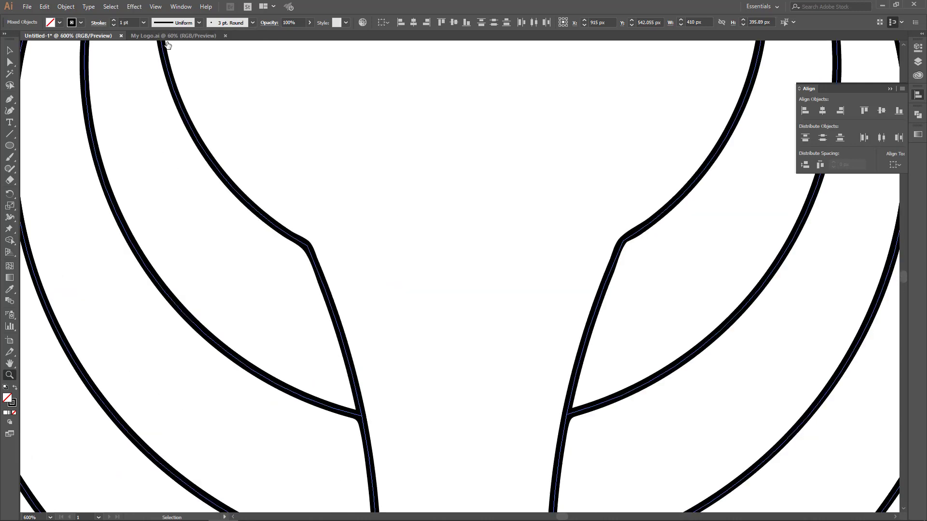
pyautogui.hotkey('ctrl', '-')
pyautogui.hotkey('ctrl', '-')
pyautogui.hotkey('ctrl', '-')
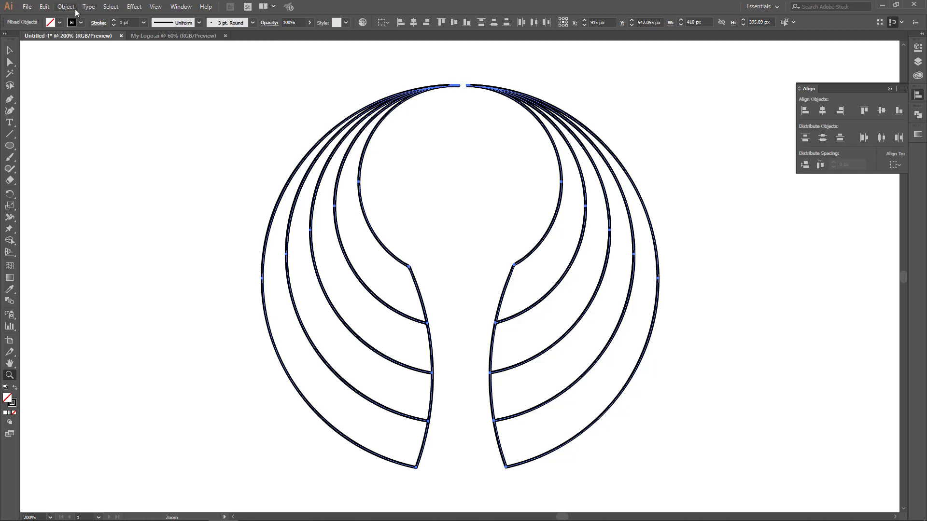
# - Expand the brushed strokes' appearance into grouped outline shapes and zoom in to check the arc ends
pyautogui.click(73, 7)
pyautogui.click(88, 129)
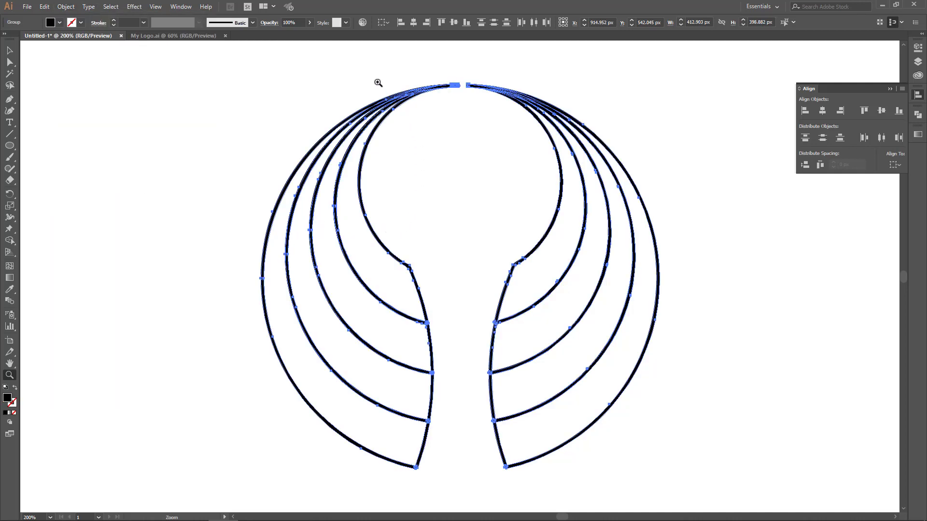
pyautogui.moveTo(377, 82); pyautogui.dragTo(457, 139)
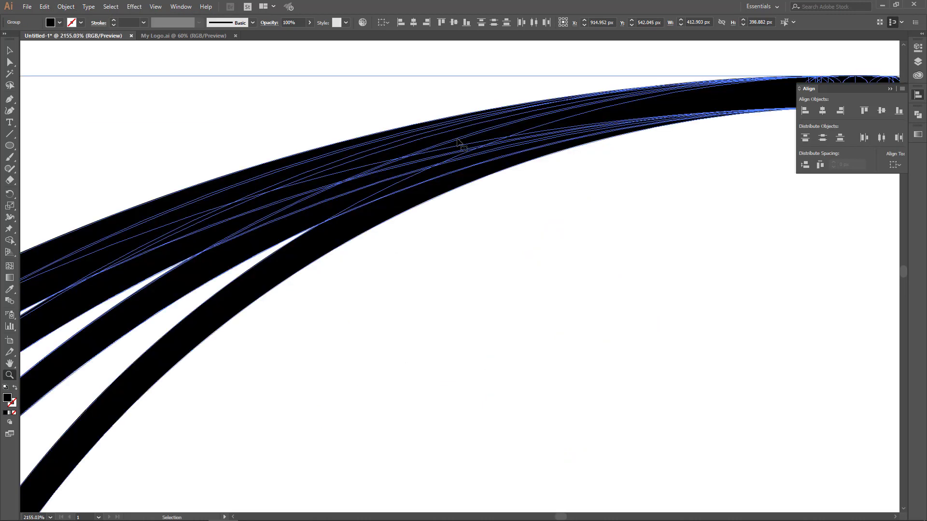
pyautogui.hotkey('ctrl', '0')
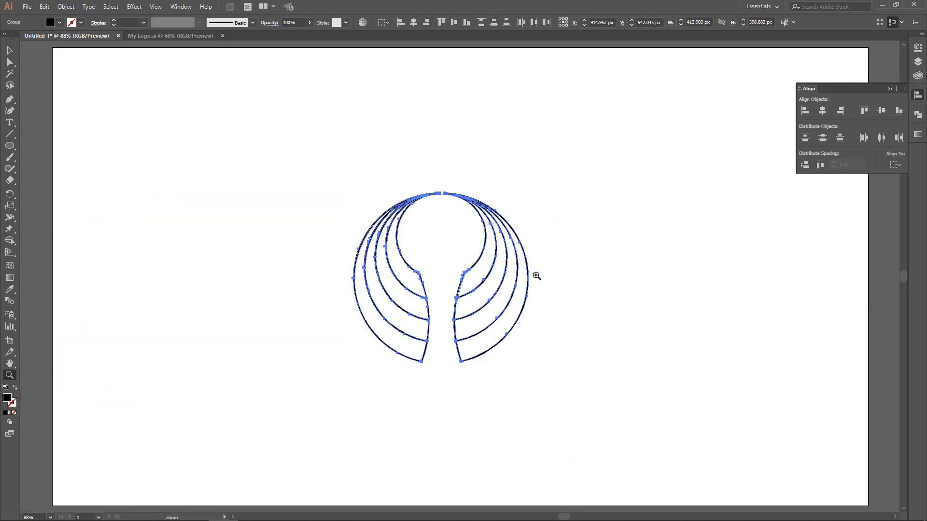
pyautogui.hotkey('ctrl', '1')
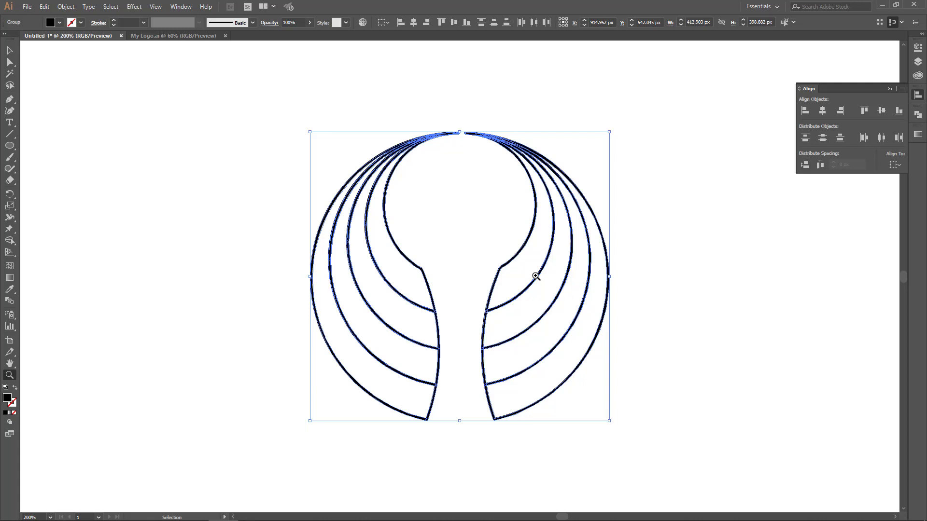
pyautogui.hotkey('ctrl', '+')
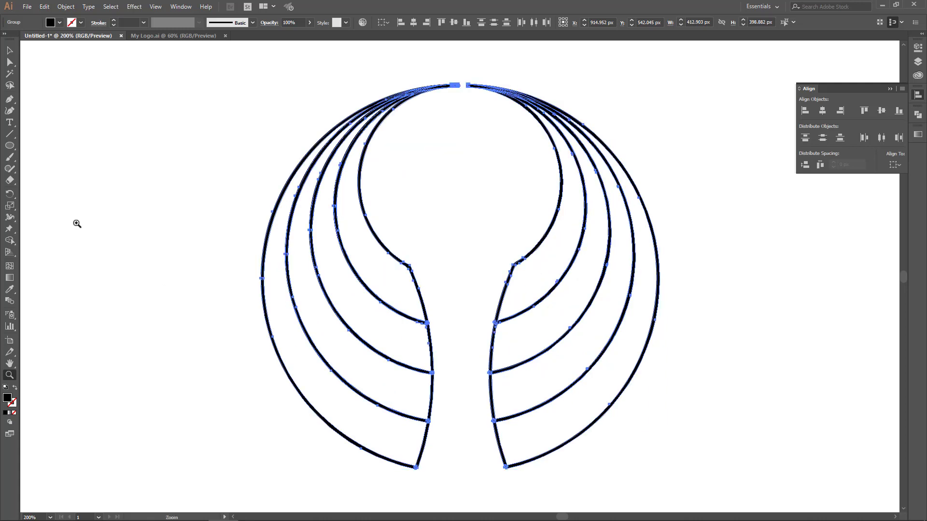
pyautogui.hotkey('shift', 'm')
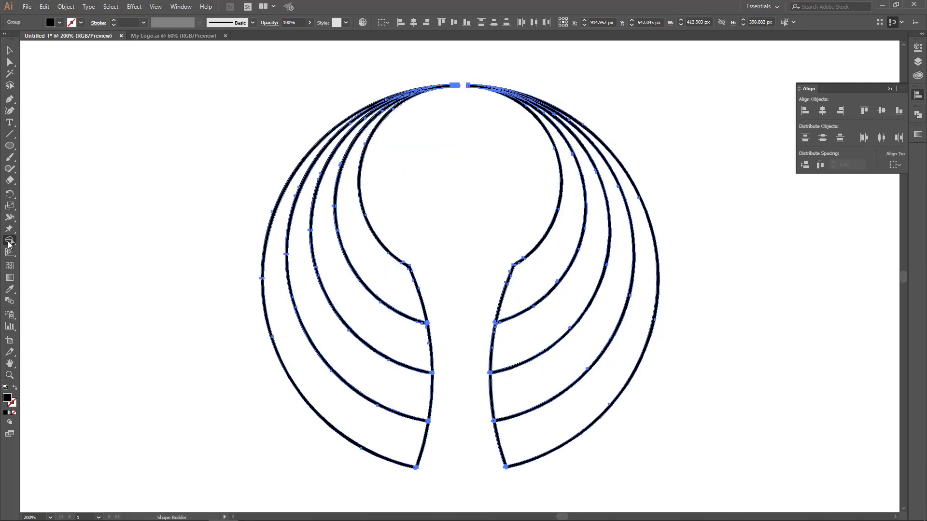
# - Fill the four bands on the left wing and four on the right as solid black shapes
pyautogui.moveTo(9, 243); pyautogui.dragTo(34, 245)
pyautogui.click(340, 217)
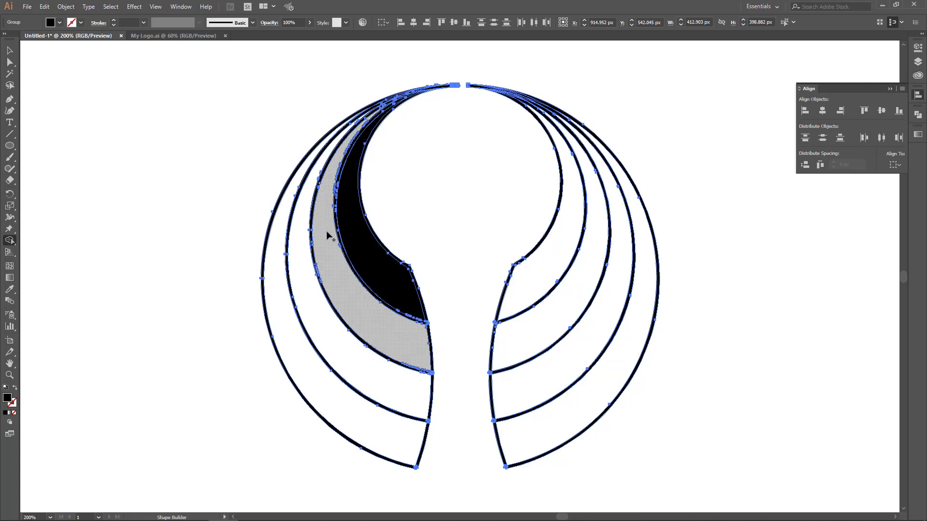
pyautogui.click(315, 263)
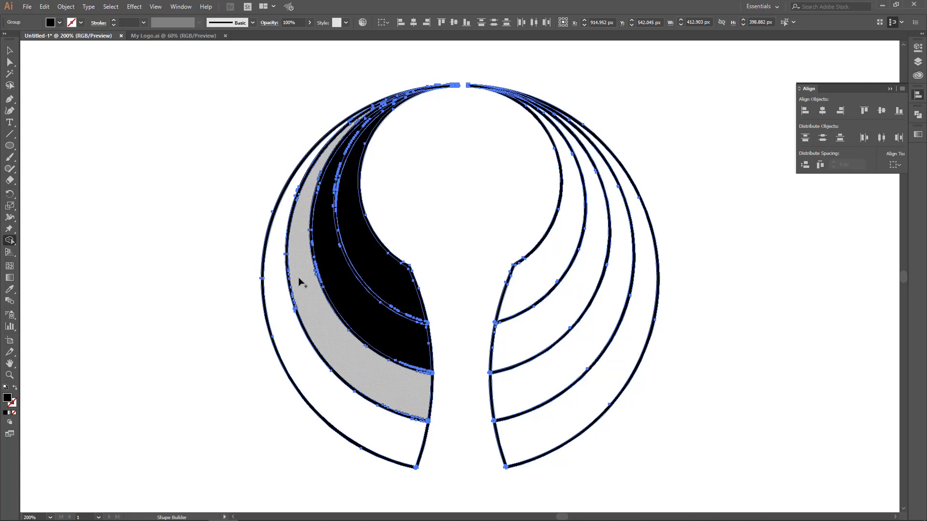
pyautogui.click(293, 306)
pyautogui.click(288, 324)
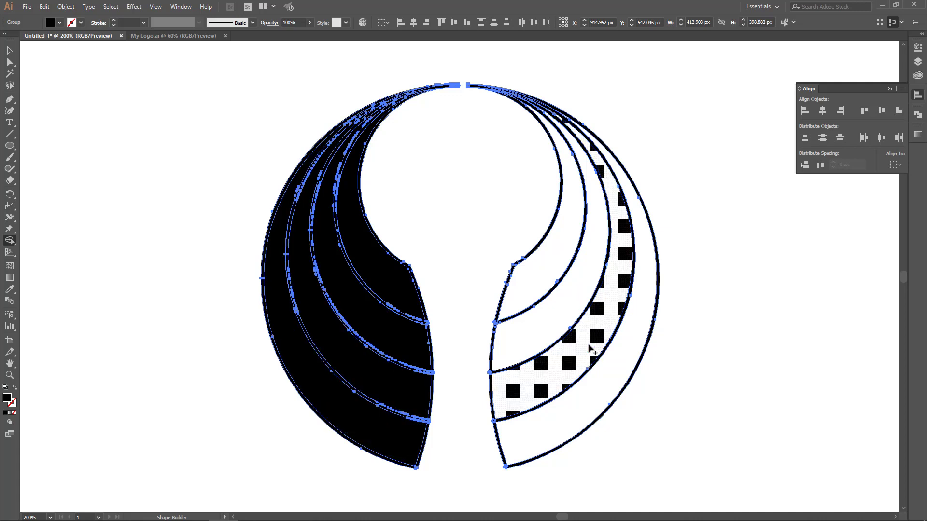
pyautogui.click(561, 270)
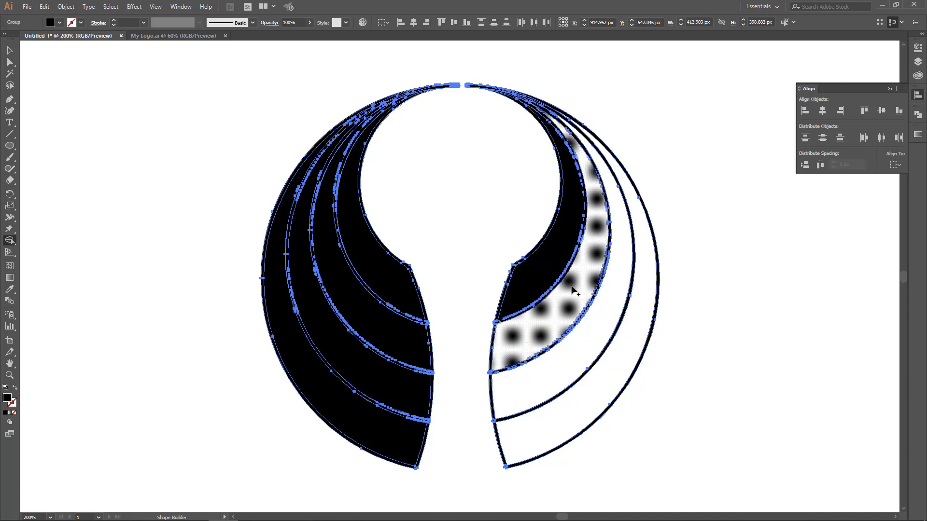
pyautogui.click(593, 327)
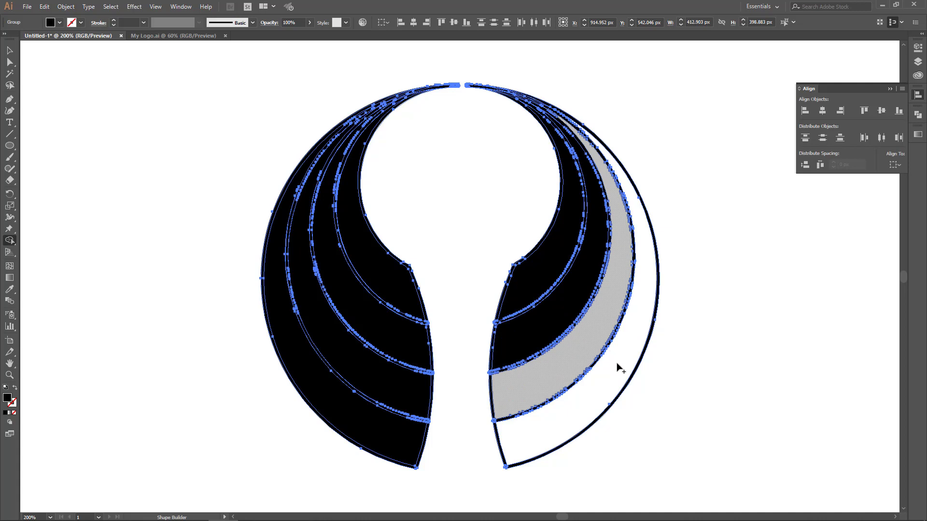
pyautogui.click(618, 368)
pyautogui.click(618, 368)
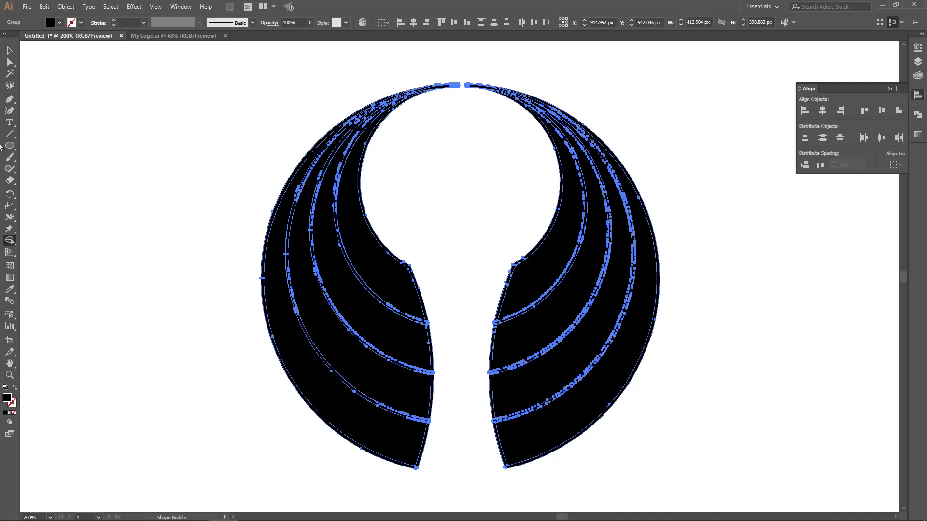
pyautogui.click(7, 50)
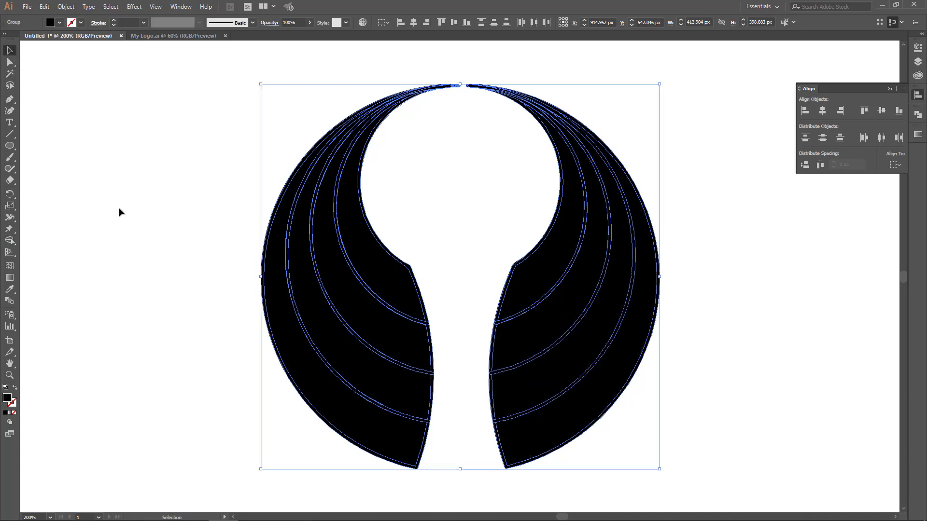
# - Select the black crescent bands on both wings and delete them
pyautogui.click(135, 239)
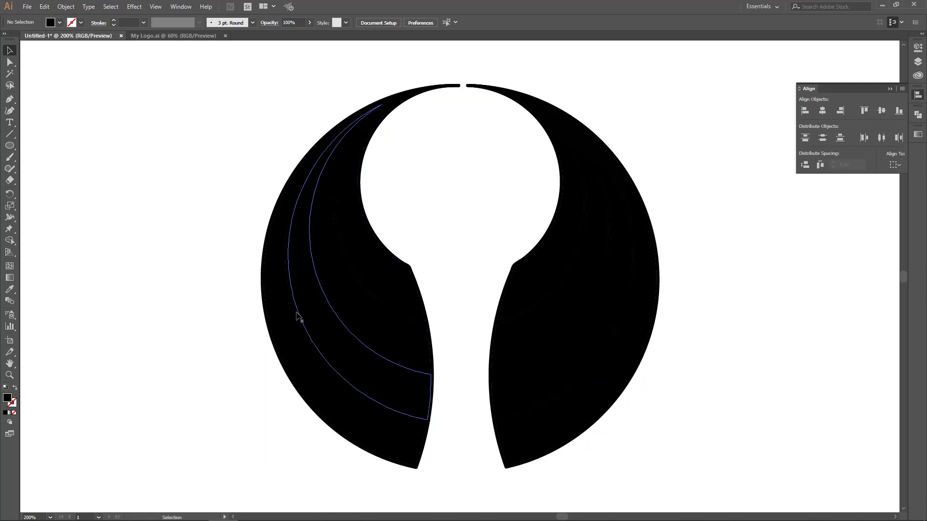
pyautogui.click(359, 256)
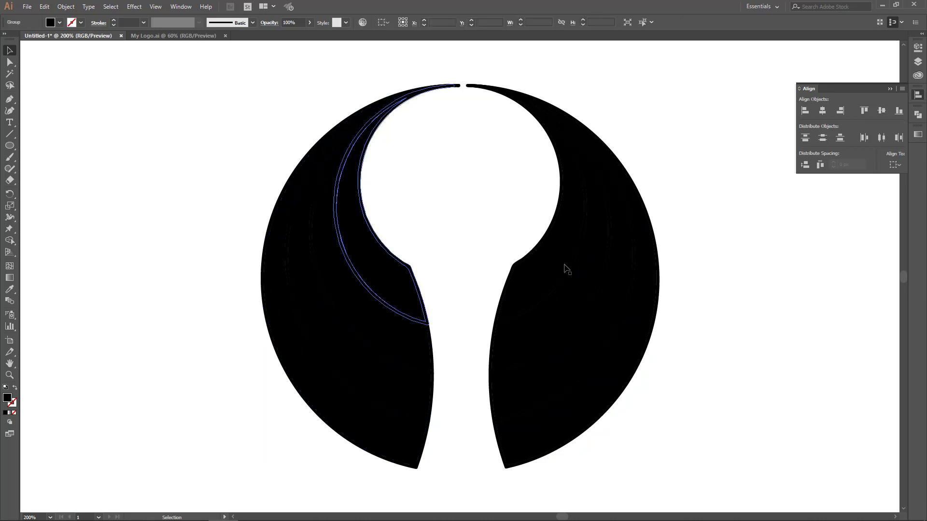
pyautogui.hotkey('ctrl', 'shift', 'a')
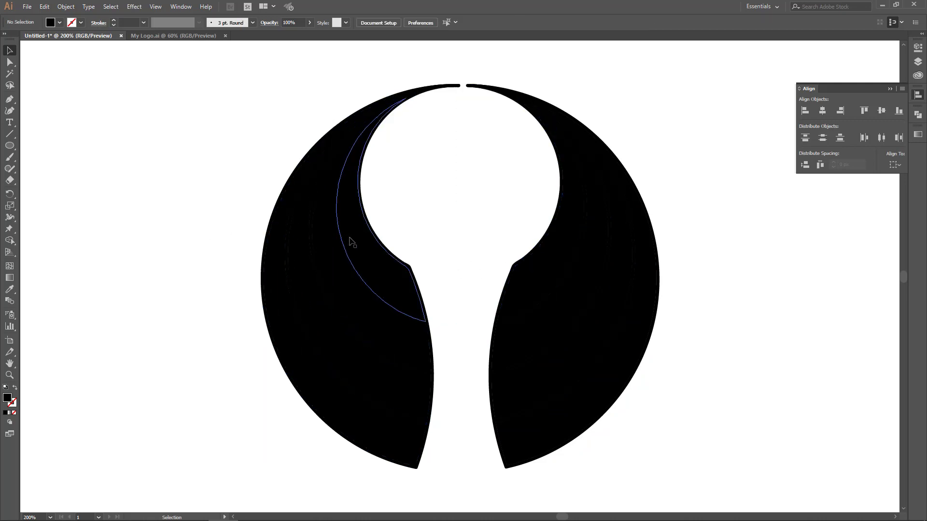
pyautogui.click(358, 246)
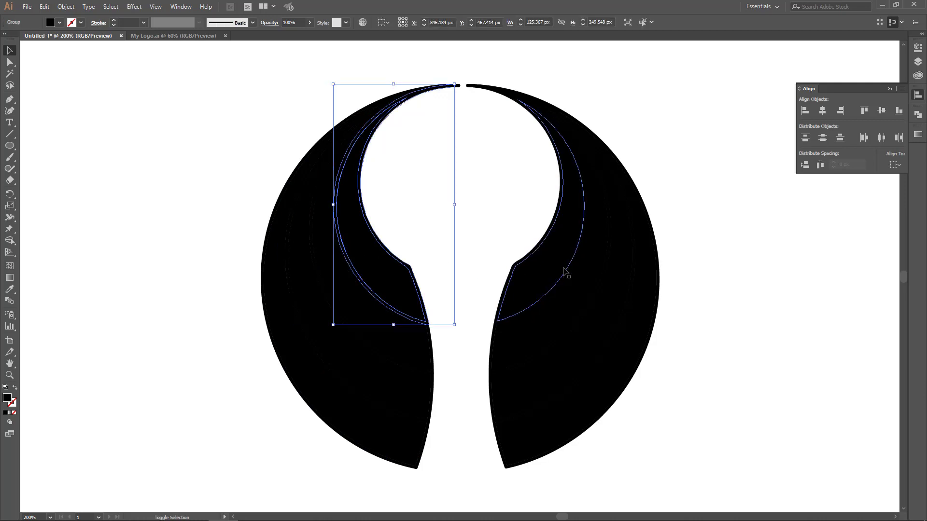
pyautogui.keyDown('shift'); pyautogui.click(572, 256); pyautogui.keyUp('shift')
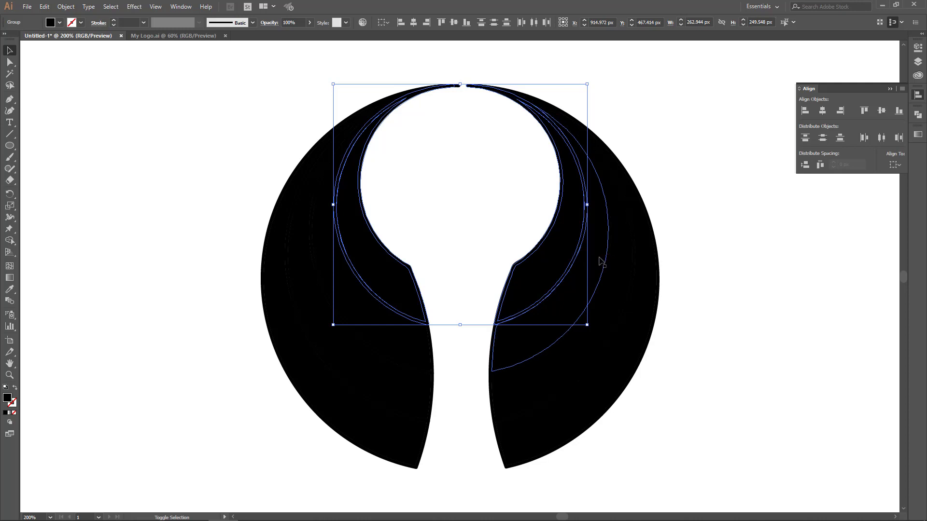
pyautogui.keyDown('shift'); pyautogui.click(617, 274); pyautogui.keyUp('shift')
pyautogui.keyDown('shift'); pyautogui.click(625, 279); pyautogui.keyUp('shift')
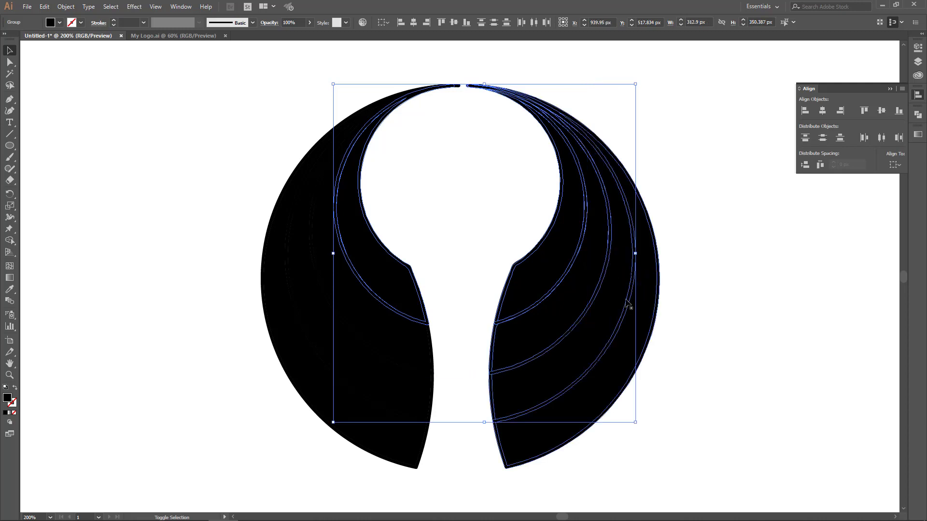
pyautogui.keyDown('shift'); pyautogui.click(648, 290); pyautogui.keyUp('shift')
pyautogui.keyDown('shift'); pyautogui.click(348, 306); pyautogui.keyUp('shift')
pyautogui.keyDown('shift'); pyautogui.click(317, 298); pyautogui.keyUp('shift')
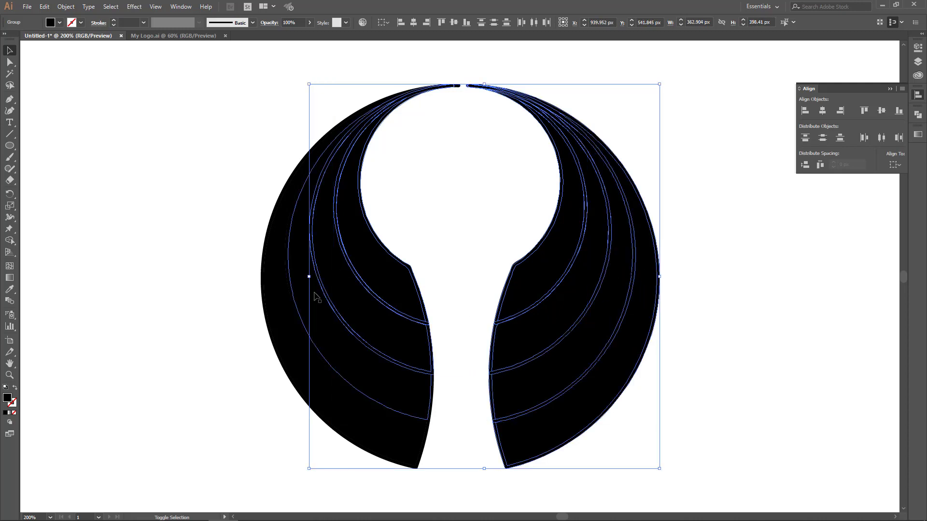
pyautogui.keyDown('shift'); pyautogui.click(277, 313); pyautogui.keyUp('shift')
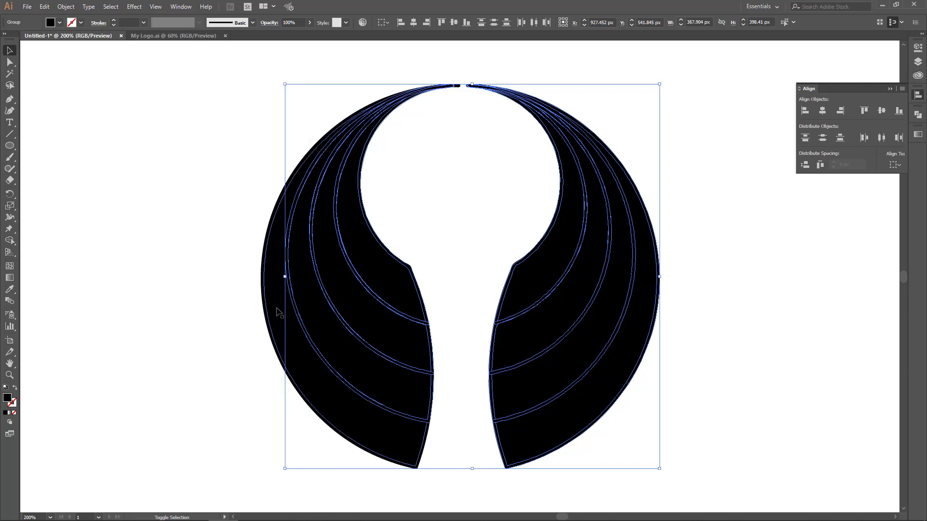
pyautogui.keyDown('shift'); pyautogui.click(277, 312); pyautogui.keyUp('shift')
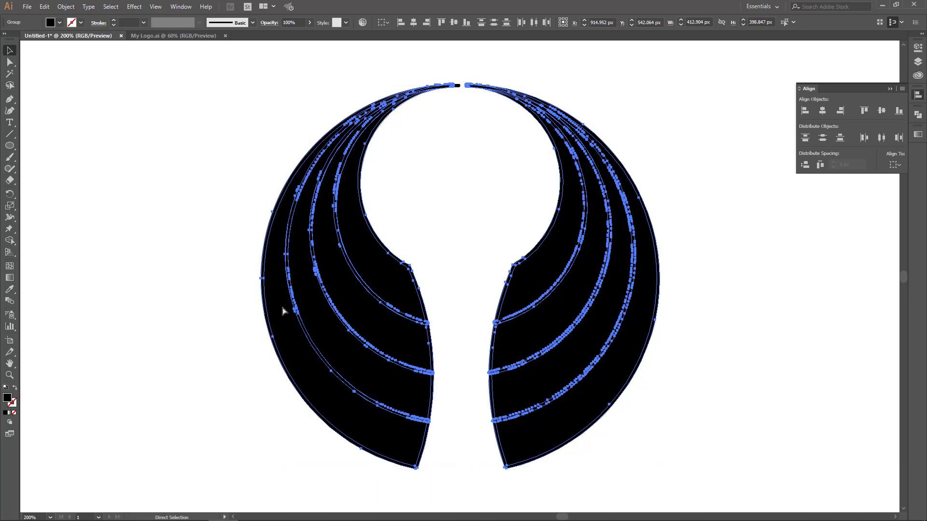
pyautogui.press('Delete')
# - Undo the deletion to restore the crescents and ungroup them
pyautogui.hotkey('ctrl', 'z')
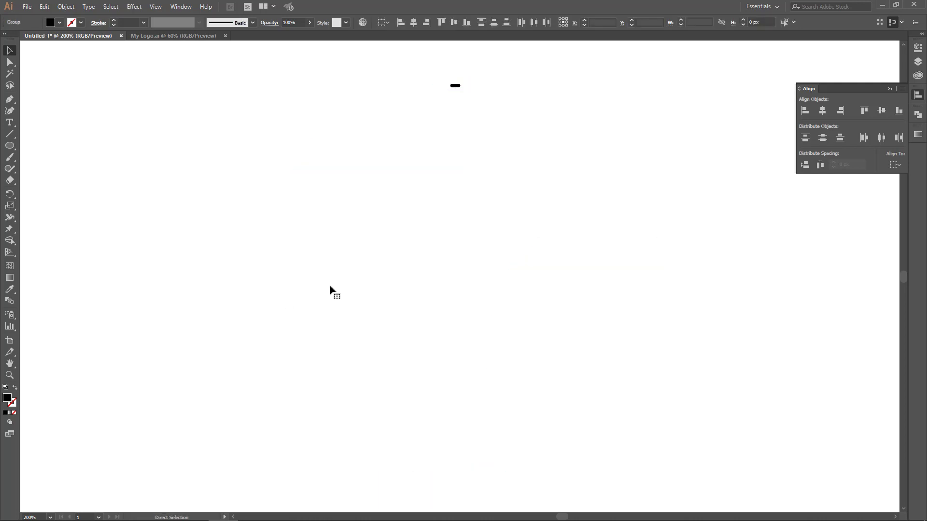
pyautogui.rightClick(339, 273)
pyautogui.click(366, 347)
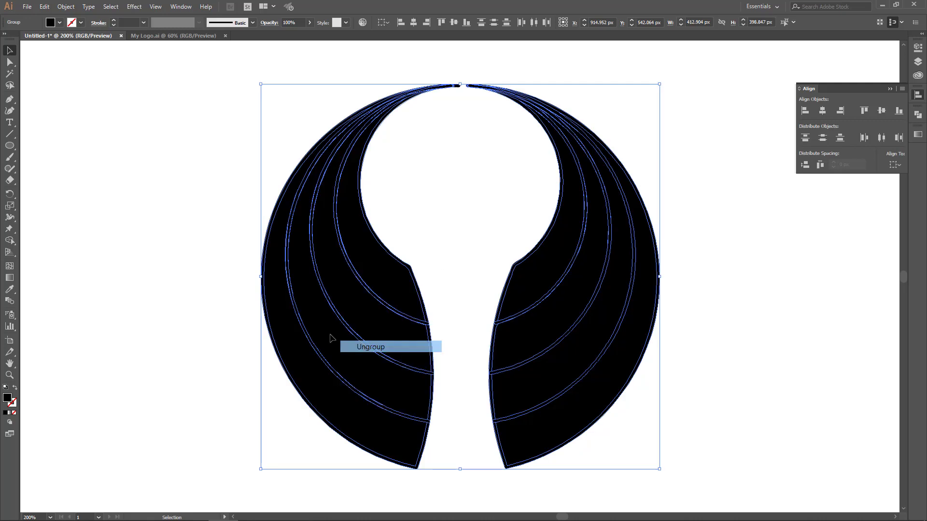
pyautogui.click(195, 278)
# - Shift-select all eight crescent bands across the left and right wings
pyautogui.click(315, 284)
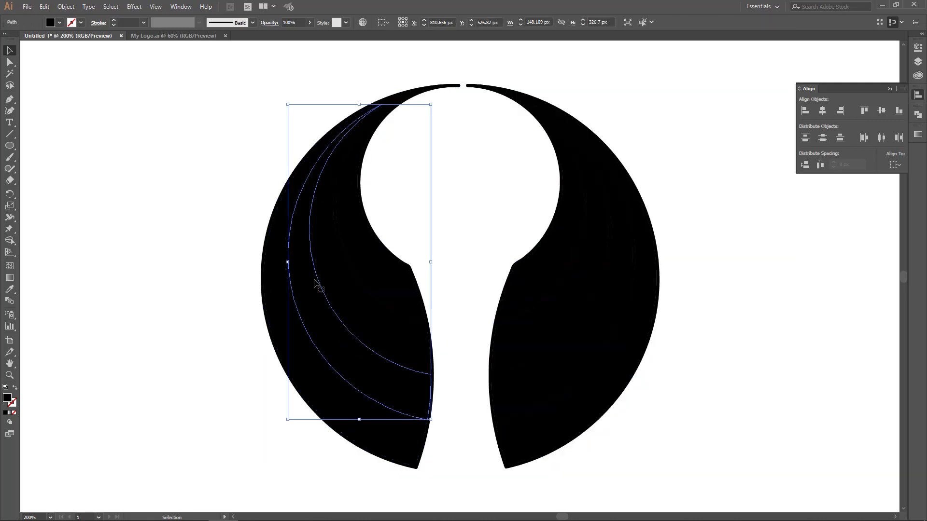
pyautogui.click(368, 252)
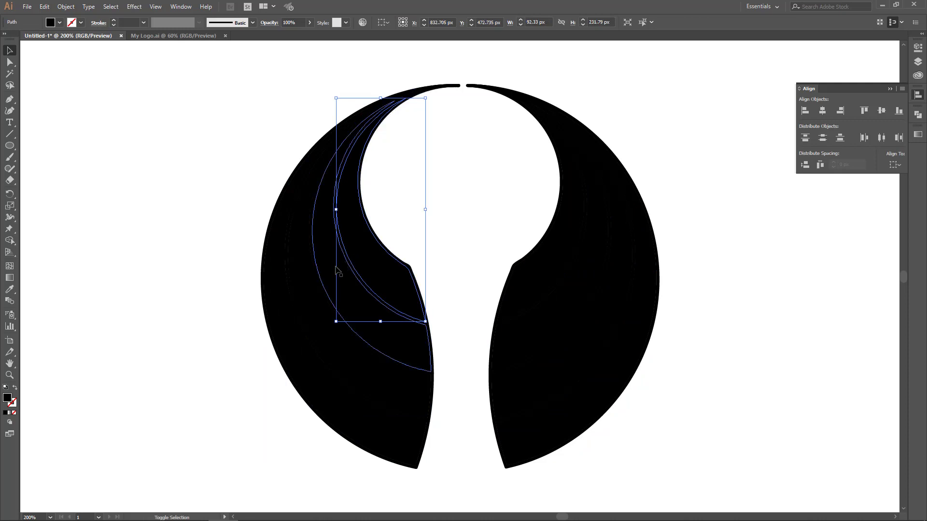
pyautogui.keyDown('shift'); pyautogui.click(323, 269); pyautogui.keyUp('shift')
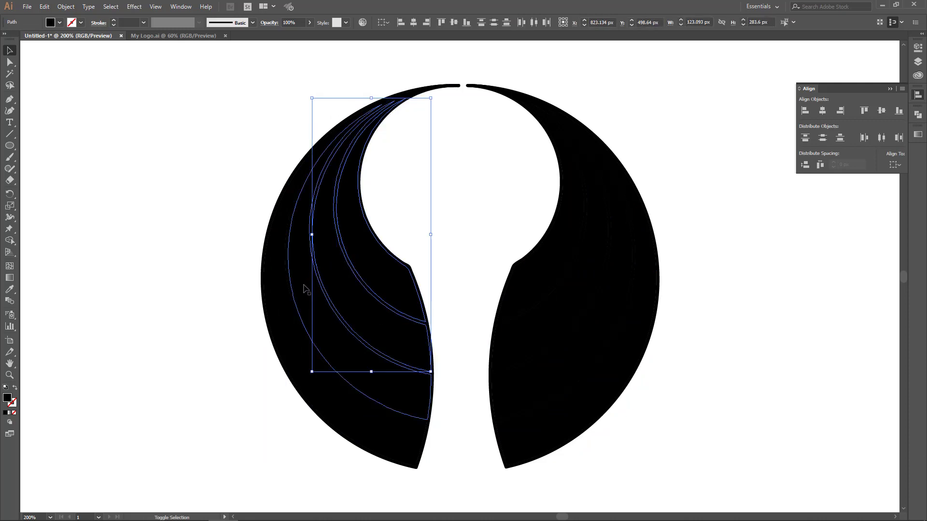
pyautogui.keyDown('shift'); pyautogui.click(304, 288); pyautogui.keyUp('shift')
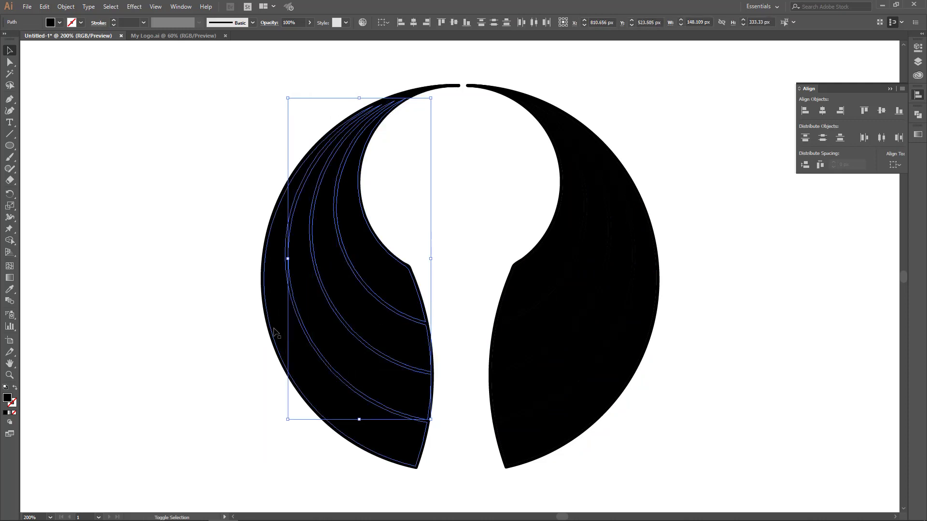
pyautogui.keyDown('shift'); pyautogui.click(274, 332); pyautogui.keyUp('shift')
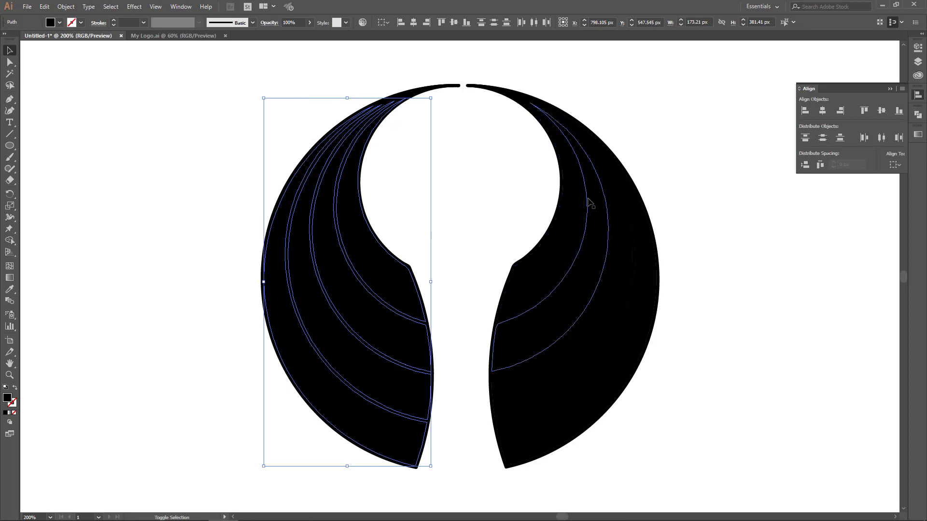
pyautogui.keyDown('shift'); pyautogui.click(581, 200); pyautogui.keyUp('shift')
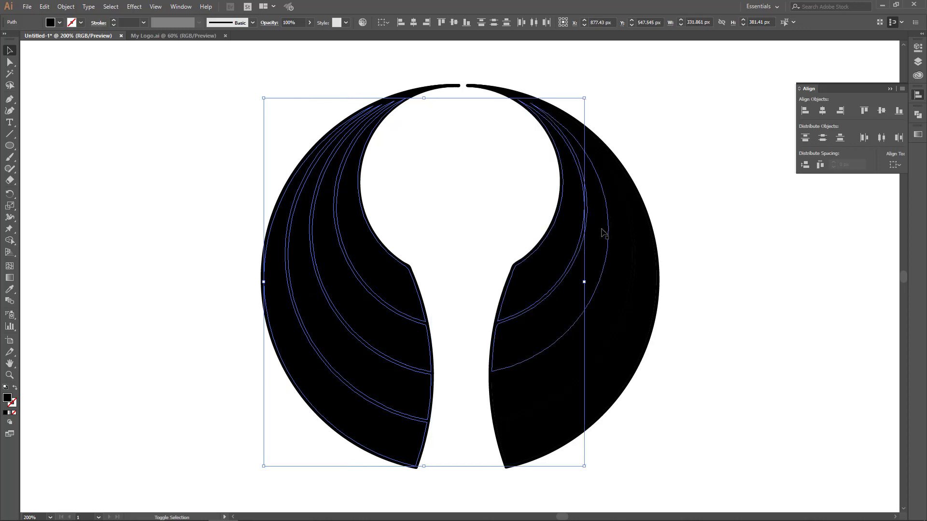
pyautogui.keyDown('shift'); pyautogui.click(603, 234); pyautogui.keyUp('shift')
pyautogui.keyDown('shift'); pyautogui.click(623, 258); pyautogui.keyUp('shift')
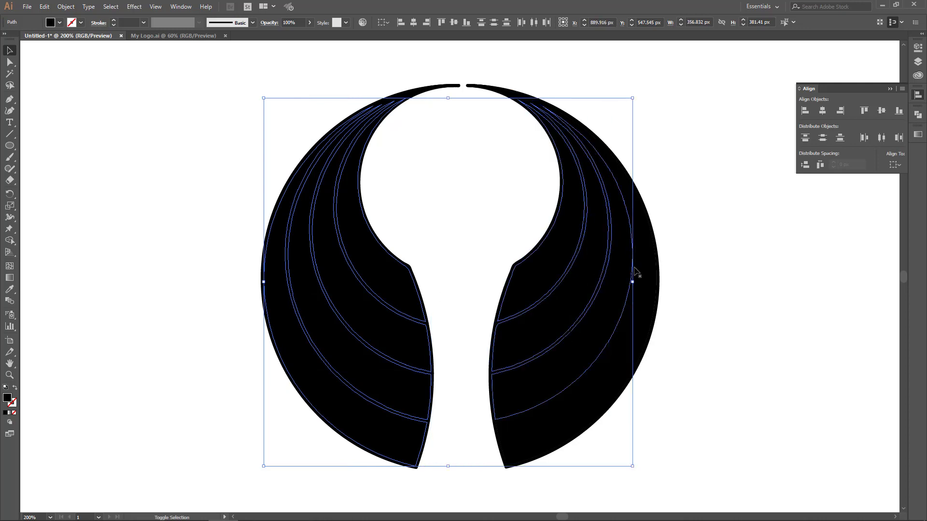
pyautogui.keyDown('shift'); pyautogui.click(647, 294); pyautogui.keyUp('shift')
# - Swap the crescents' fill and stroke, delete the outlines, then undo to restore the black bands
pyautogui.press('a')
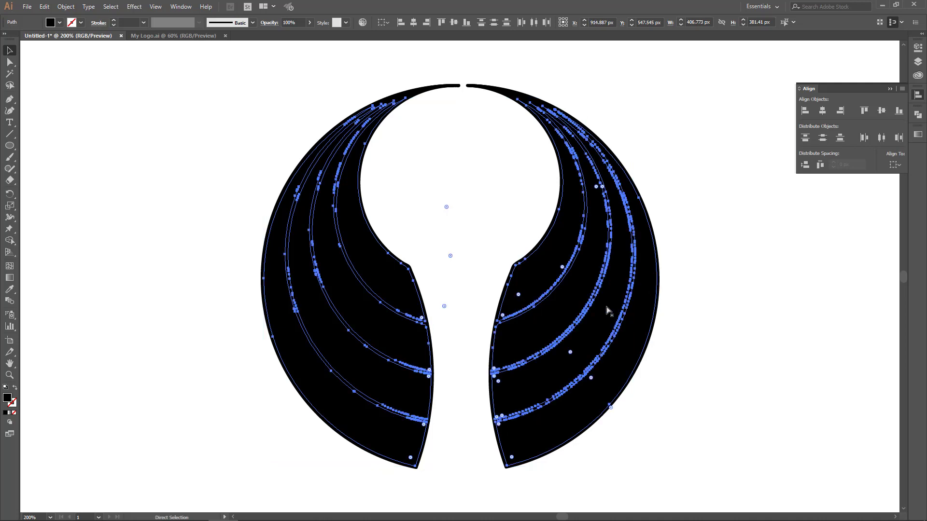
pyautogui.hotkey('ctrl', 'z')
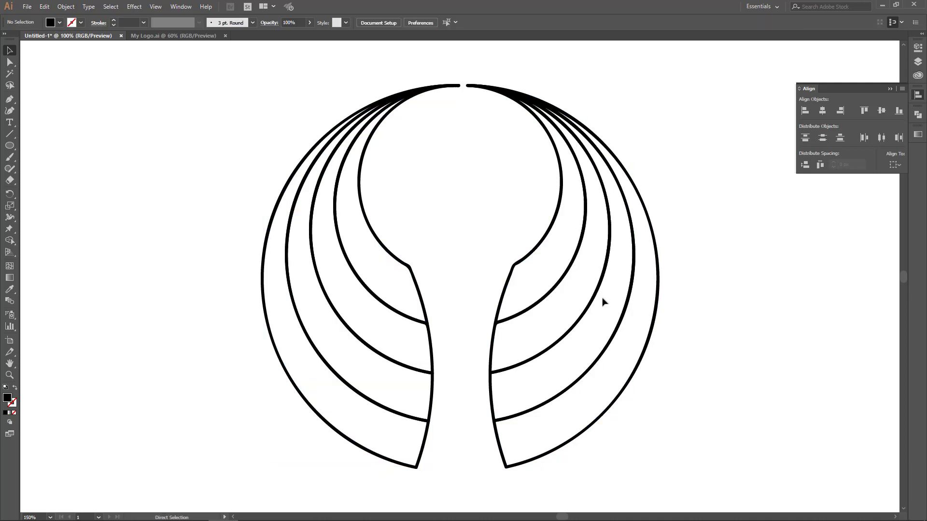
pyautogui.hotkey('ctrl', '-')
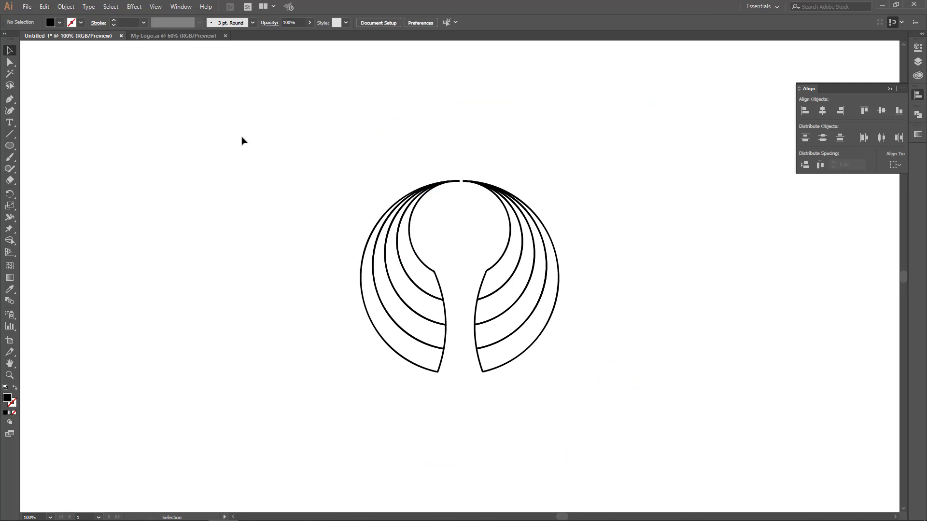
pyautogui.moveTo(242, 138); pyautogui.dragTo(660, 431)
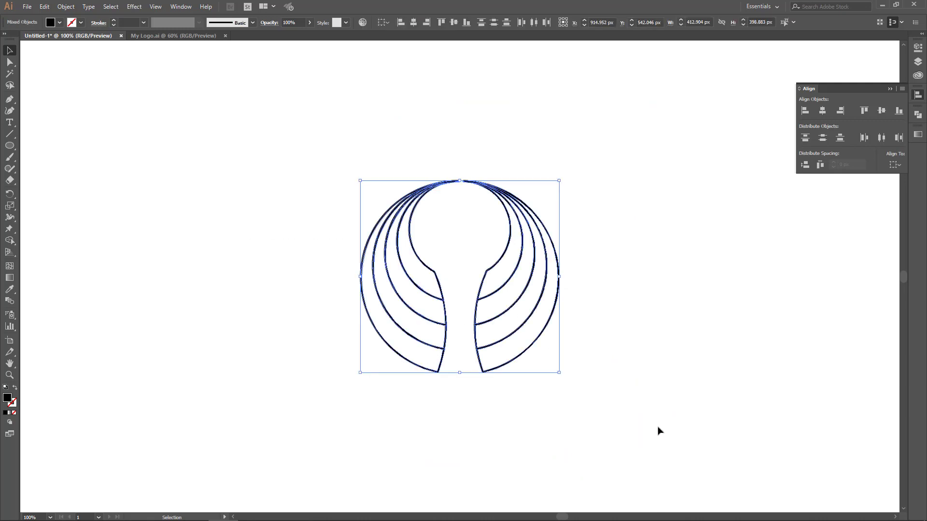
pyautogui.press('Delete')
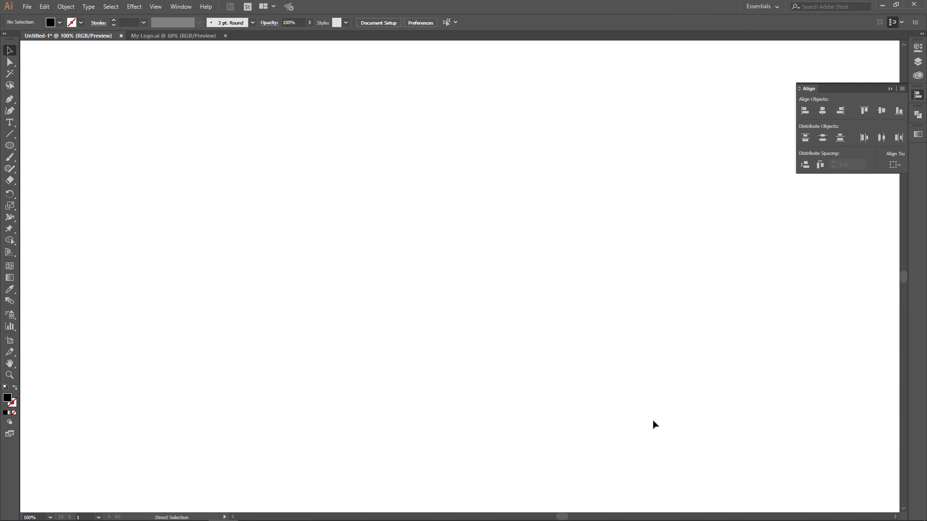
pyautogui.hotkey('ctrl', 'z')
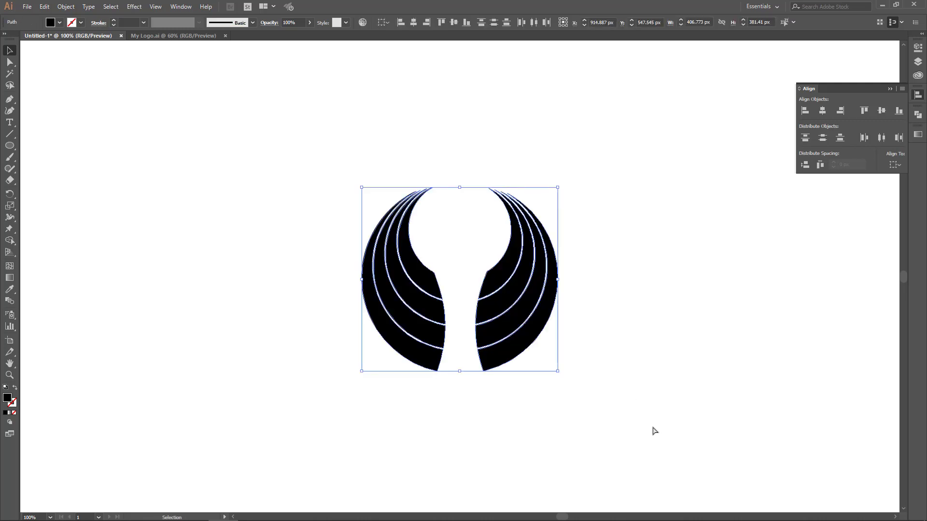
# - Reselect all eight wing bands as a whole and zoom to fit the artboard
pyautogui.click(658, 303)
pyautogui.moveTo(602, 142); pyautogui.dragTo(311, 436)
pyautogui.hotkey('ctrl', '+')
pyautogui.hotkey('ctrl', '+')
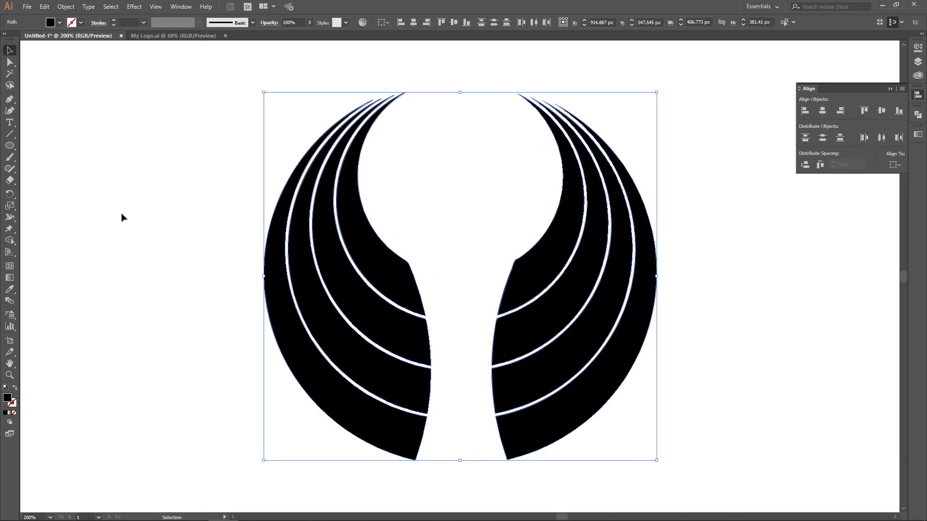
pyautogui.click(209, 246)
pyautogui.click(360, 249)
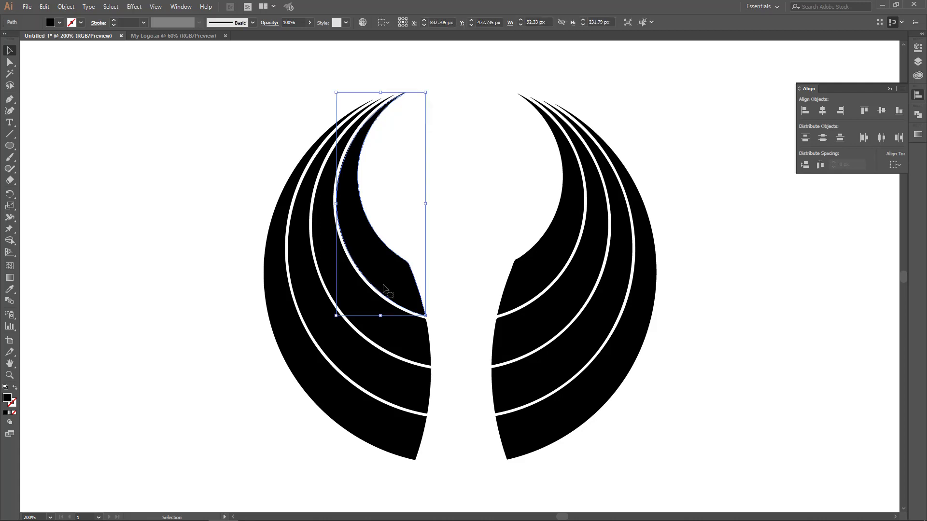
pyautogui.click(239, 140)
pyautogui.moveTo(227, 88); pyautogui.dragTo(722, 495)
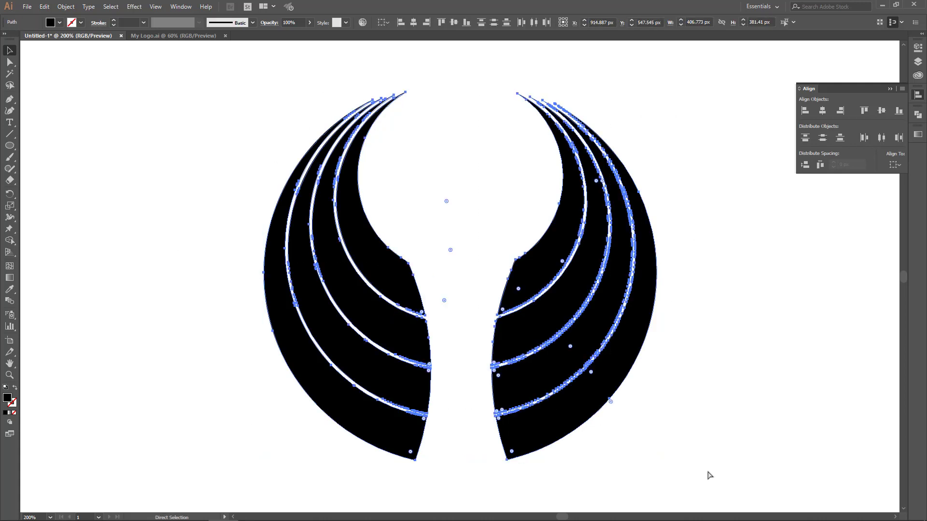
pyautogui.hotkey('ctrl', '0')
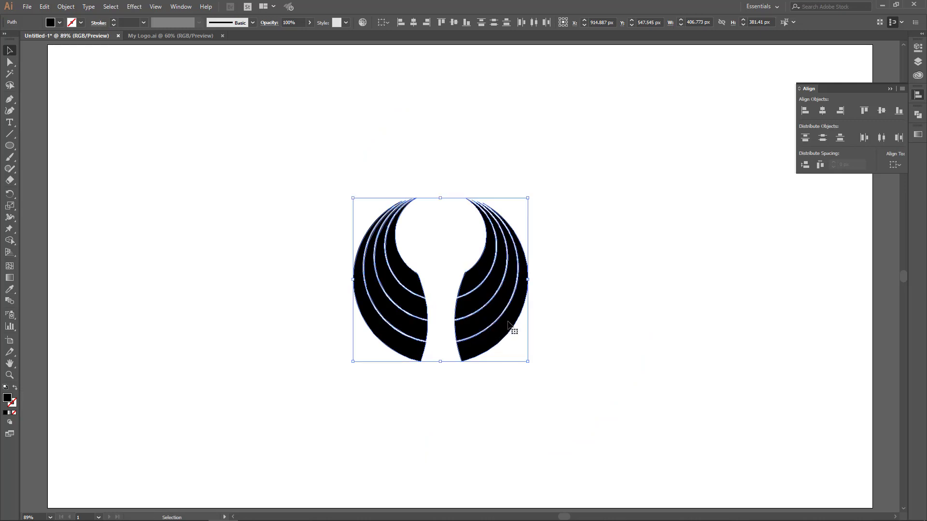
# - Enlarge the wing emblem to about 492 × 461 px and group its bands
pyautogui.moveTo(529, 361); pyautogui.dragTo(547, 379)
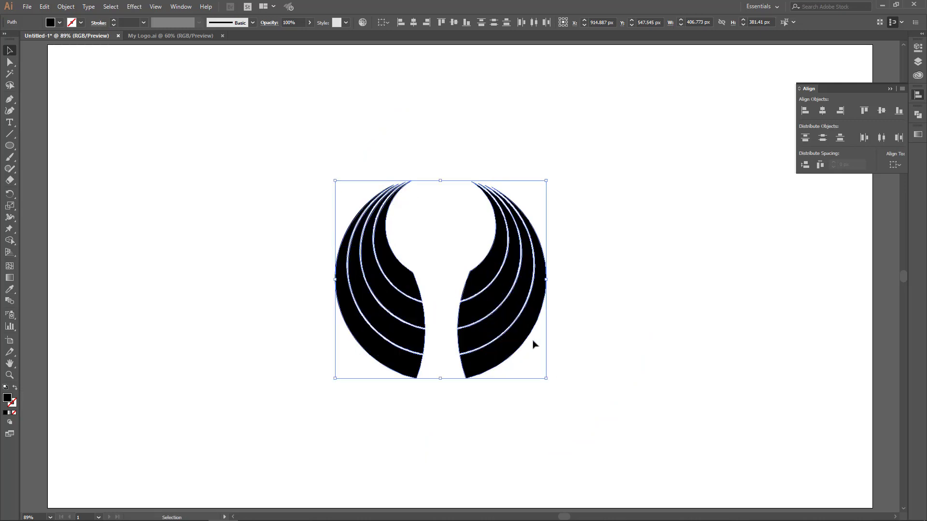
pyautogui.moveTo(512, 287); pyautogui.dragTo(527, 286)
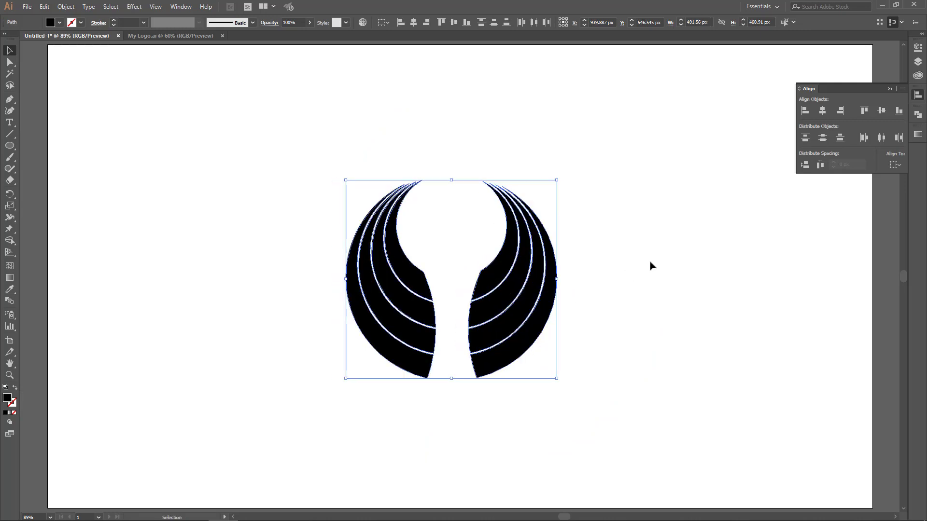
pyautogui.press('a')
pyautogui.press('v')
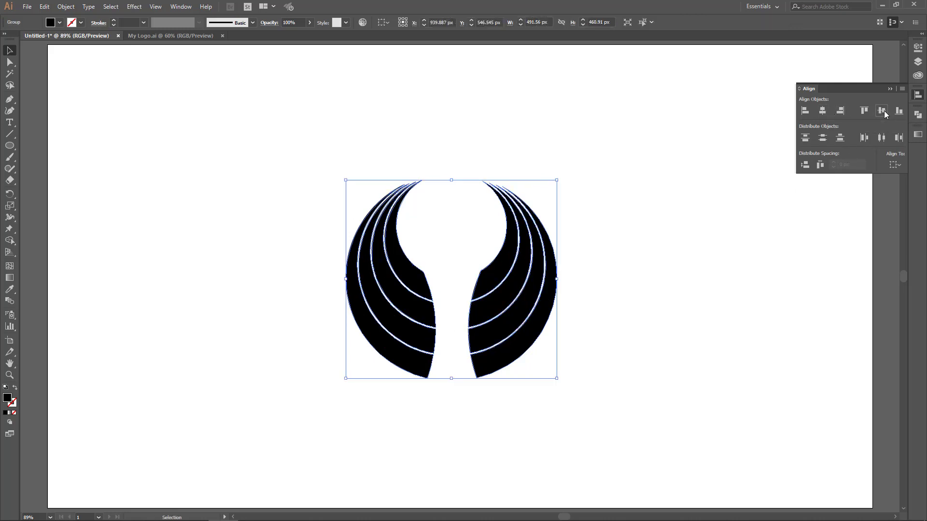
# - Align the emblem to the artboard, centred horizontally and vertically, then deselect
pyautogui.click(900, 164)
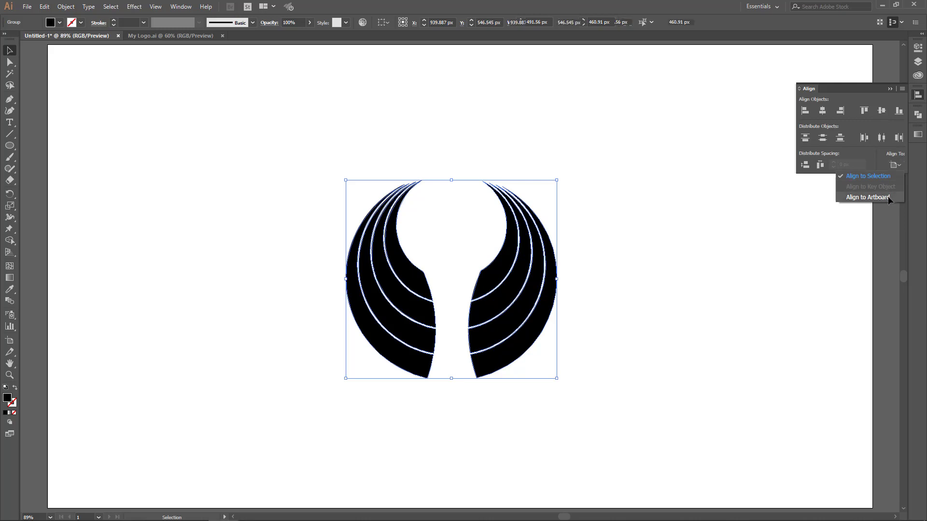
pyautogui.click(849, 197)
pyautogui.click(823, 112)
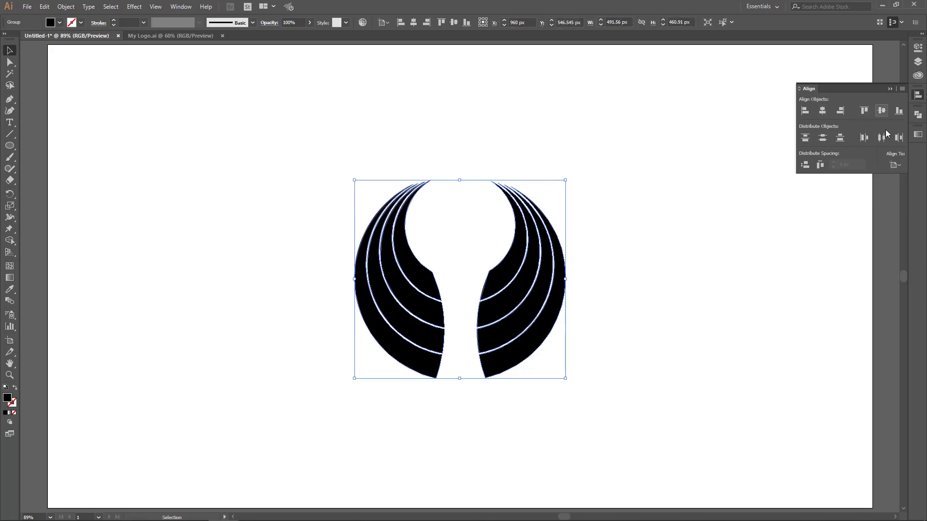
pyautogui.click(882, 111)
pyautogui.click(634, 182)
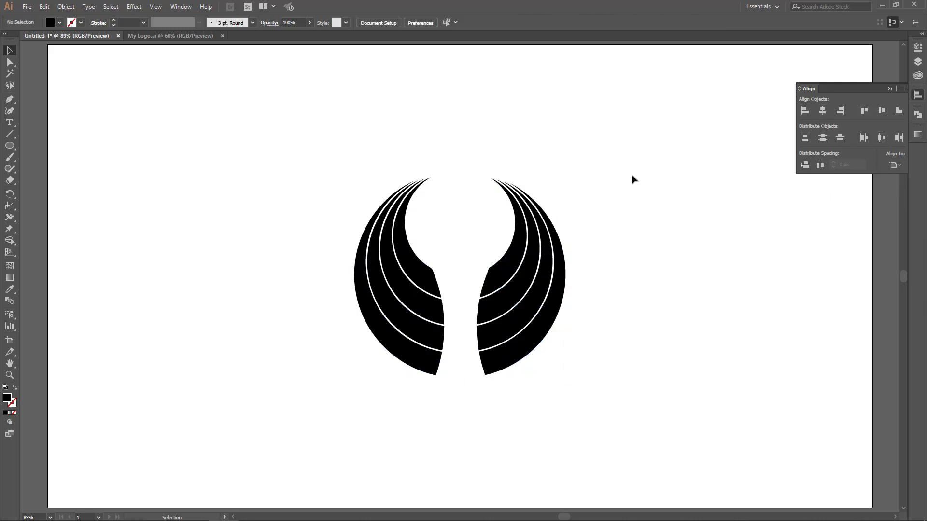
# - Paste the purple, pink, red, orange and blue swatches left of the emblem and zoom in
pyautogui.press('ctrl')
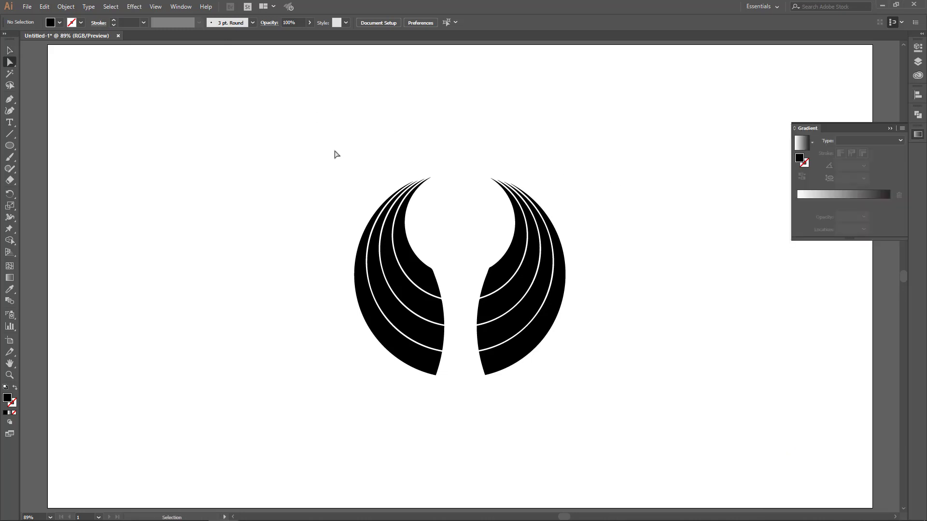
pyautogui.hotkey('ctrl', '-')
pyautogui.hotkey('ctrl', '-')
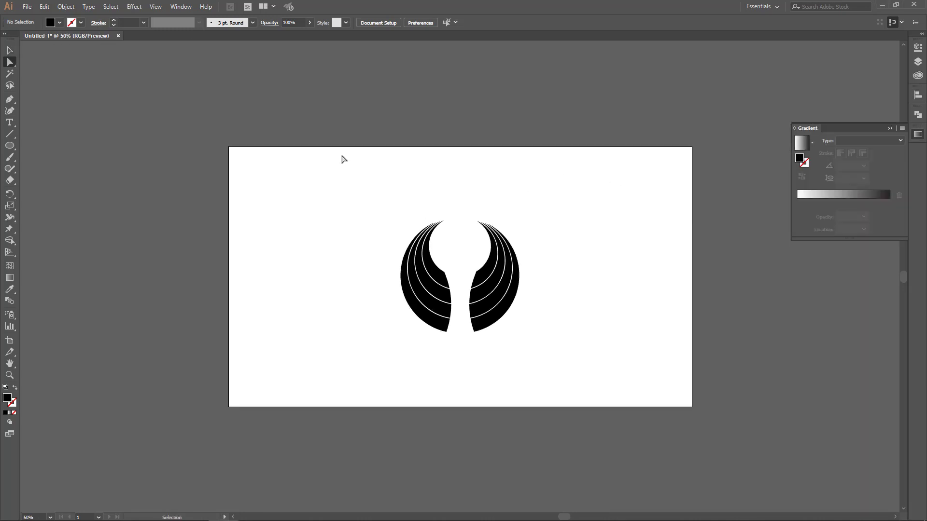
pyautogui.hotkey('ctrl', 'f')
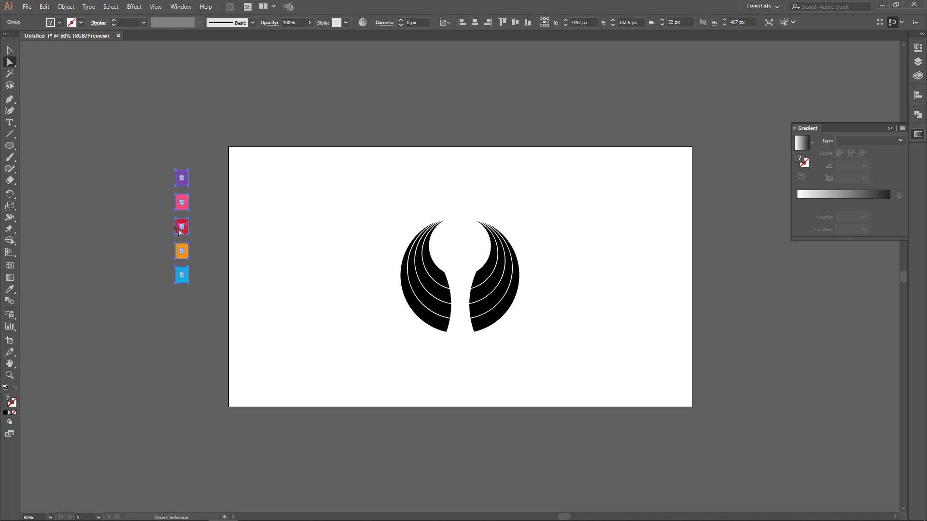
pyautogui.moveTo(195, 240); pyautogui.dragTo(379, 292)
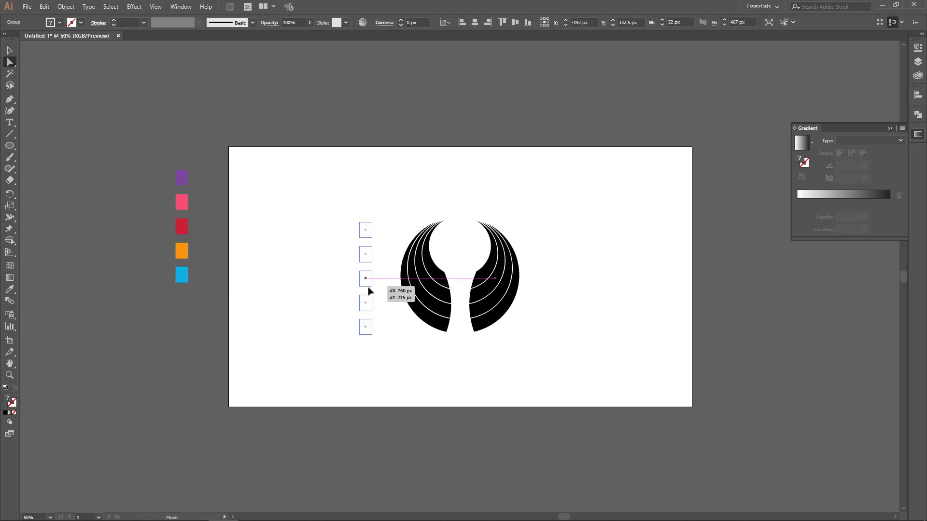
pyautogui.click(386, 281)
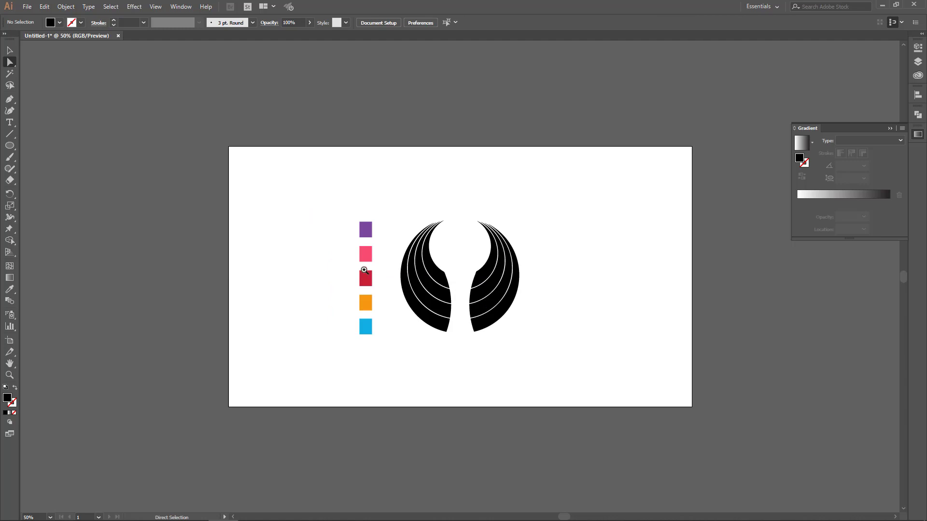
pyautogui.press('z')
pyautogui.moveTo(332, 202); pyautogui.dragTo(543, 360)
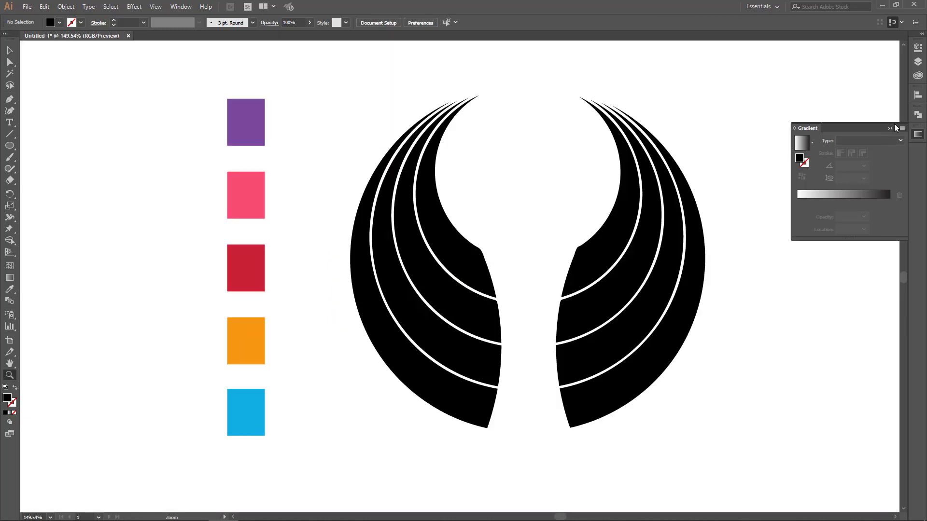
# - Ungroup the wing emblem into separate bands
pyautogui.click(890, 129)
pyautogui.click(9, 50)
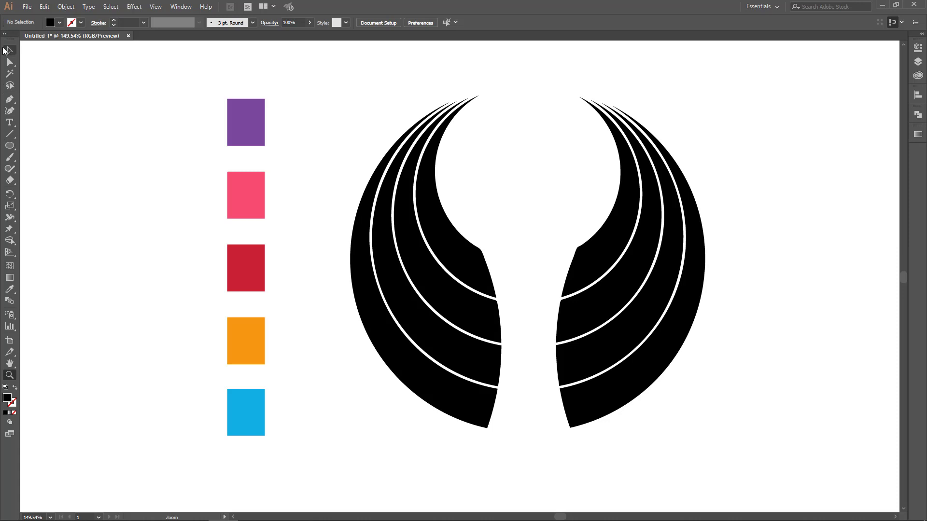
pyautogui.click(443, 215)
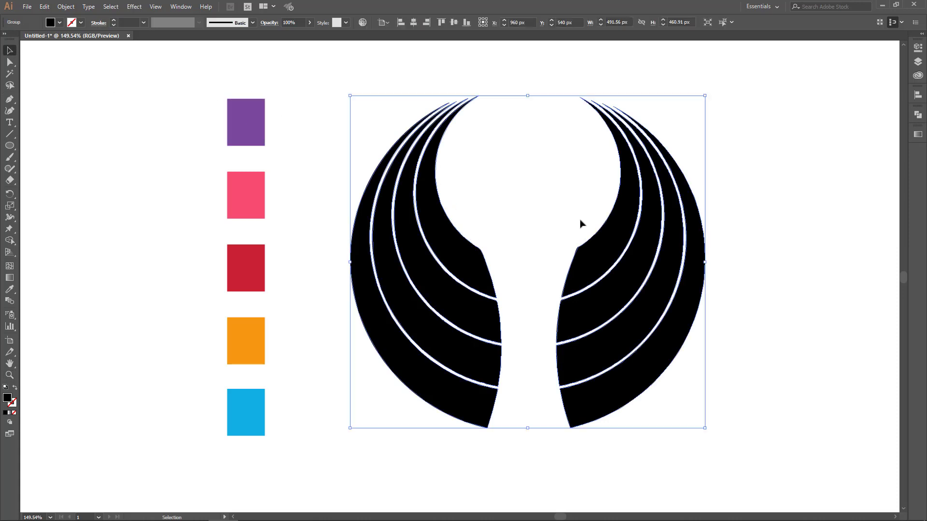
pyautogui.rightClick(543, 222)
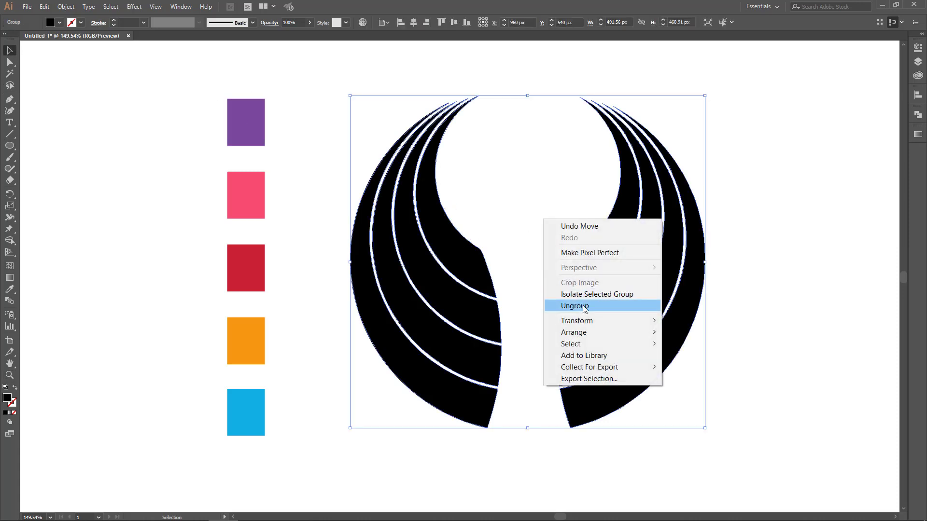
pyautogui.click(570, 305)
# - Fill the innermost right band with a white-to-black linear gradient at a 90° angle
pyautogui.click(601, 251)
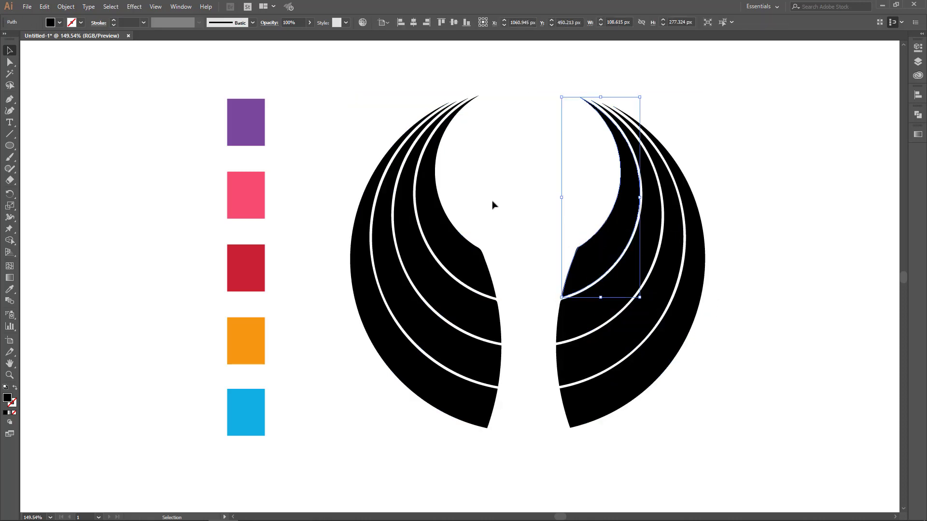
pyautogui.click(918, 134)
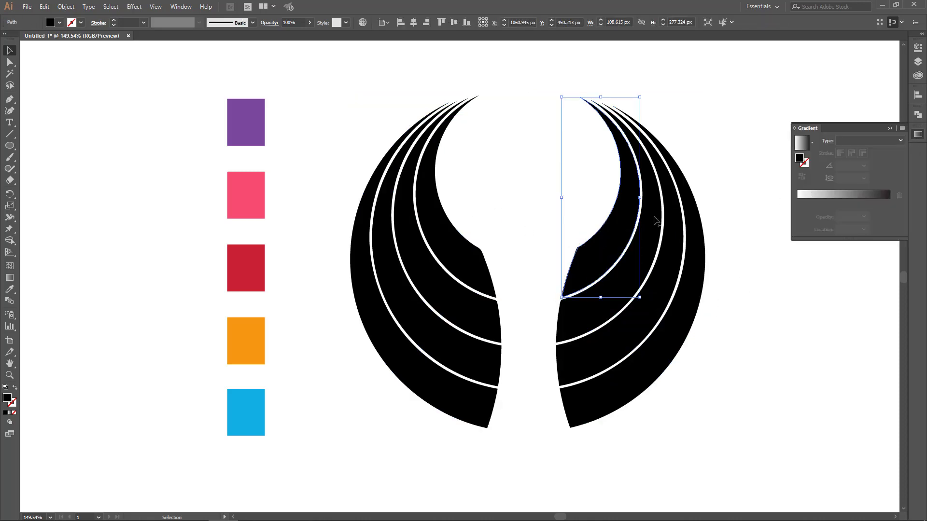
pyautogui.click(830, 196)
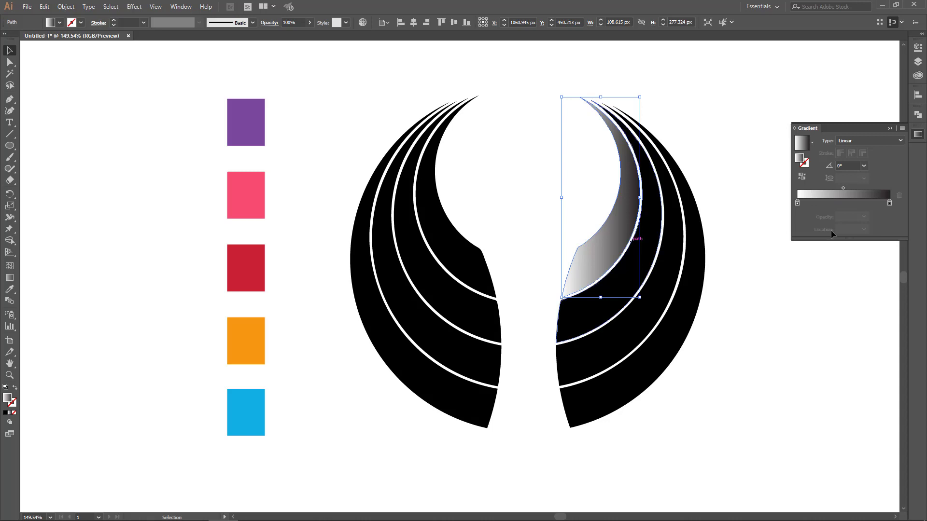
pyautogui.click(799, 178)
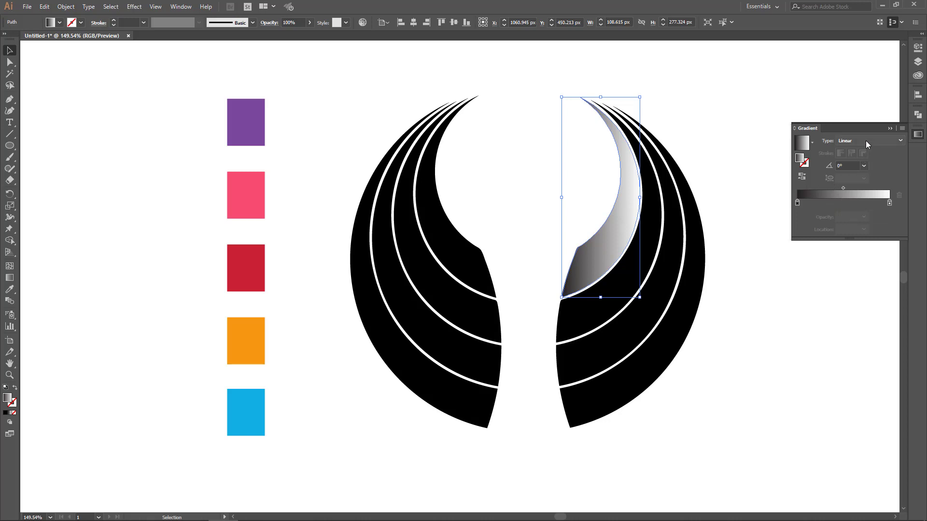
pyautogui.click(802, 177)
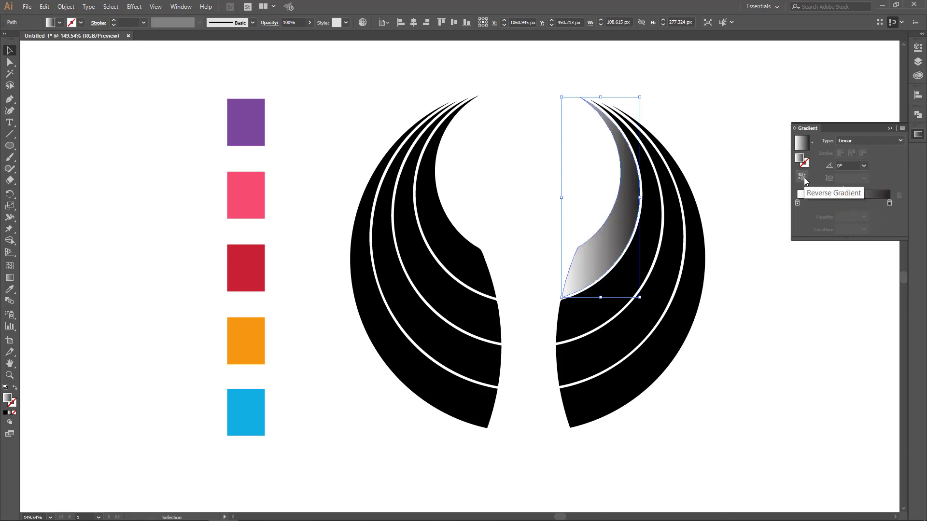
pyautogui.click(867, 167)
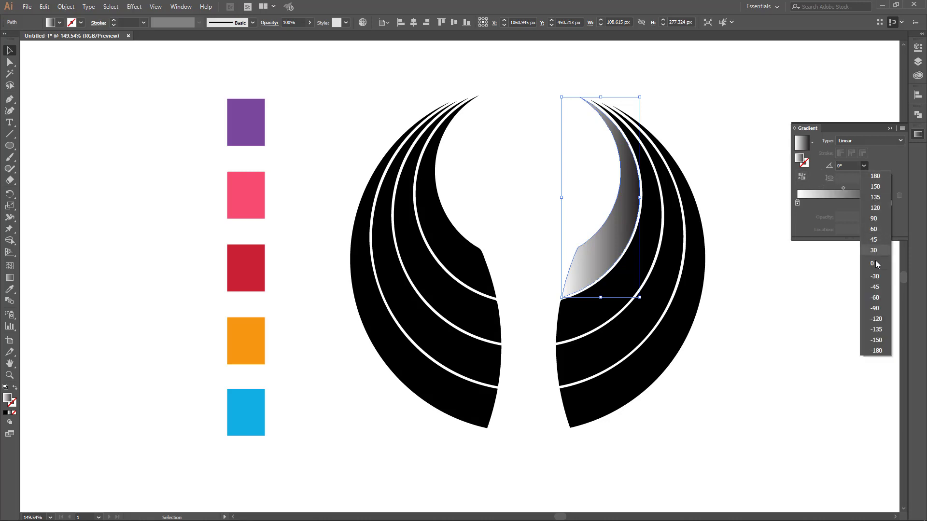
pyautogui.click(874, 219)
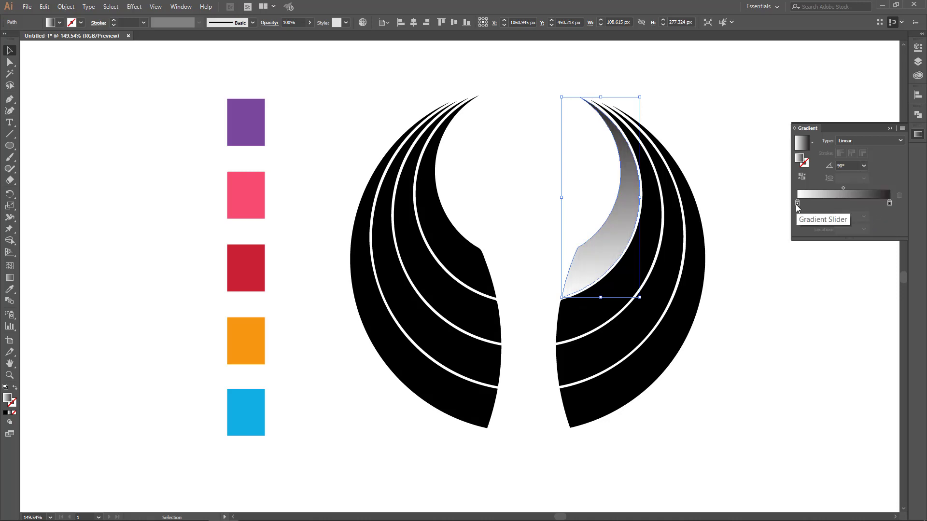
pyautogui.click(750, 186)
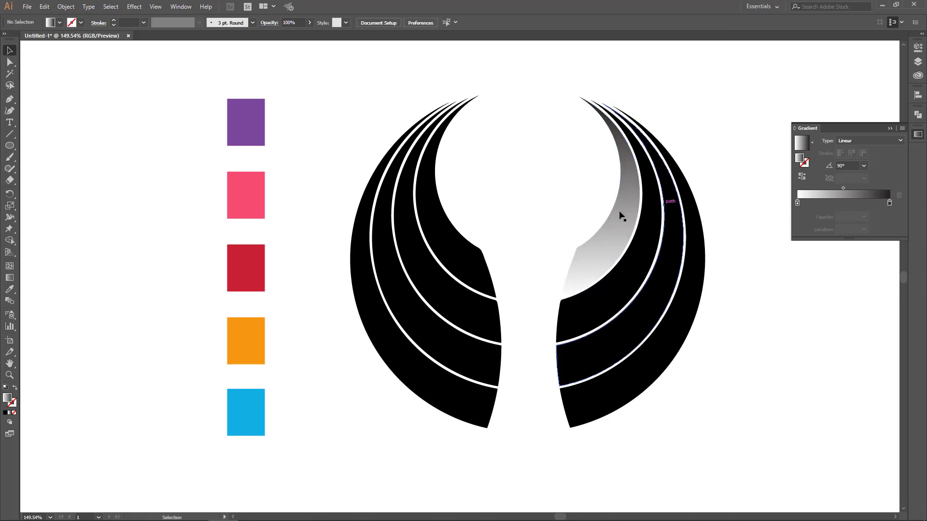
# - Ungroup the colour swatches and read the purple swatch's colour value
pyautogui.click(259, 121)
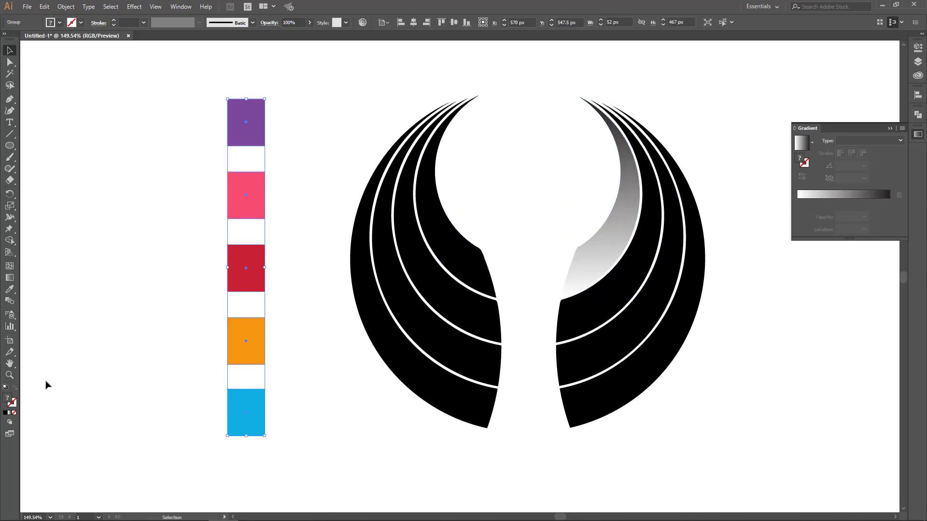
pyautogui.rightClick(232, 135)
pyautogui.click(261, 224)
pyautogui.click(238, 129)
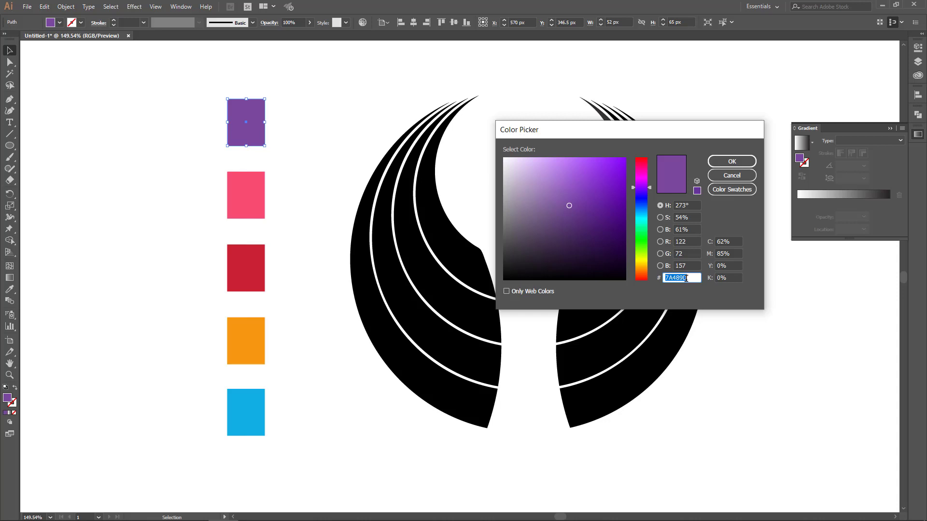
pyautogui.click(732, 161)
pyautogui.click(778, 325)
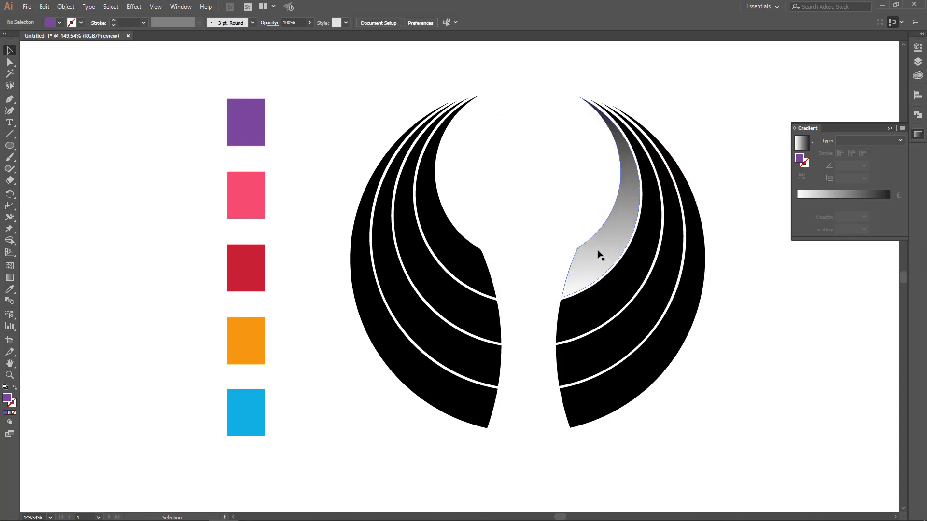
# - Set the band gradient's starting stop to RGB purple 7d3c98
pyautogui.click(600, 255)
pyautogui.click(797, 203)
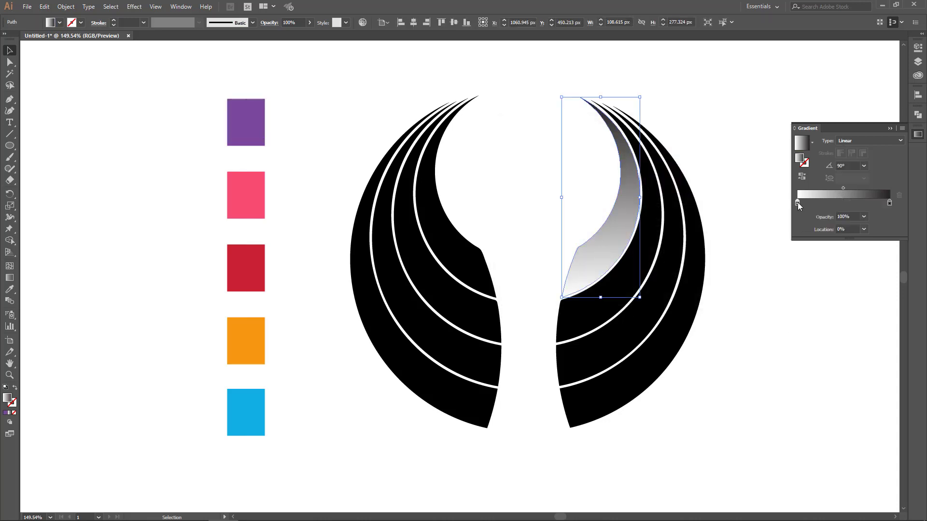
pyautogui.doubleClick(797, 202)
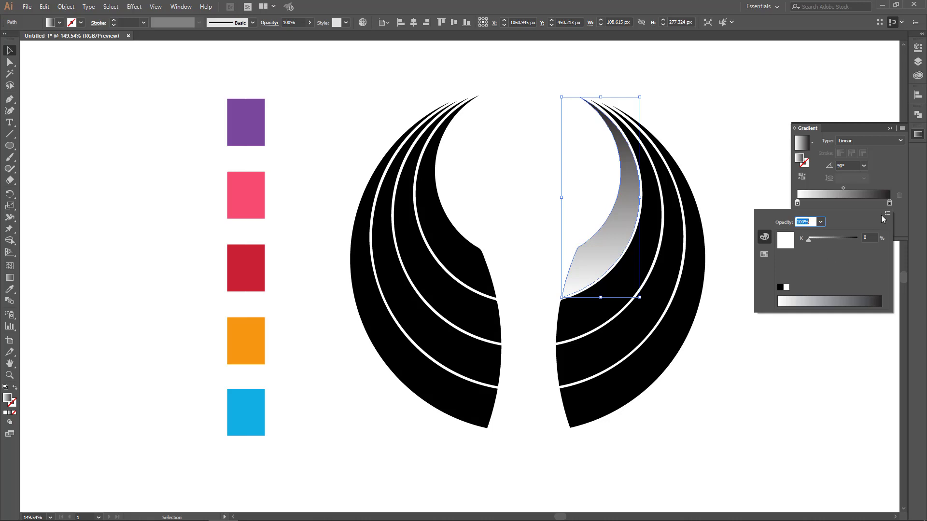
pyautogui.click(887, 213)
pyautogui.click(820, 228)
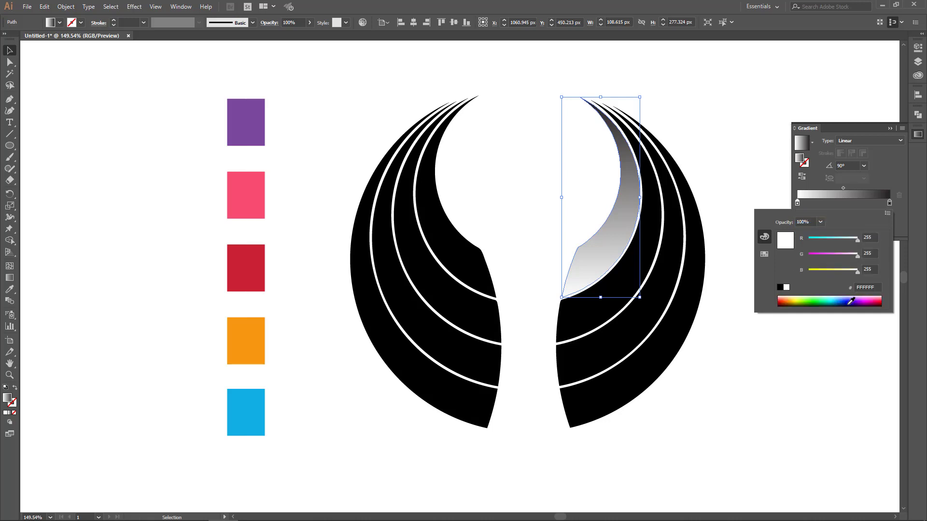
pyautogui.moveTo(877, 285); pyautogui.dragTo(826, 284)
pyautogui.write('7d3c98')
pyautogui.press('Return')
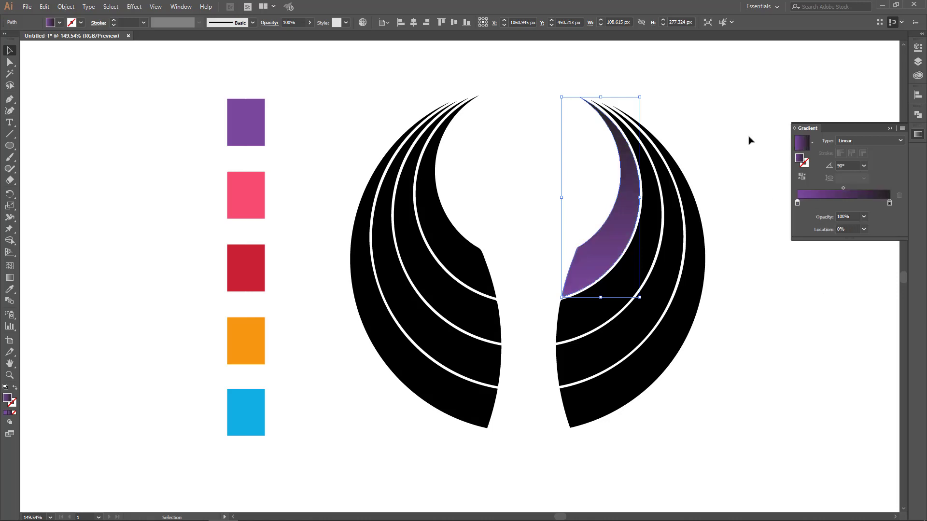
pyautogui.hotkey('ctrl', 'shift', 'a')
# - Read the pink swatch's colour value in the Color Picker
pyautogui.click(258, 201)
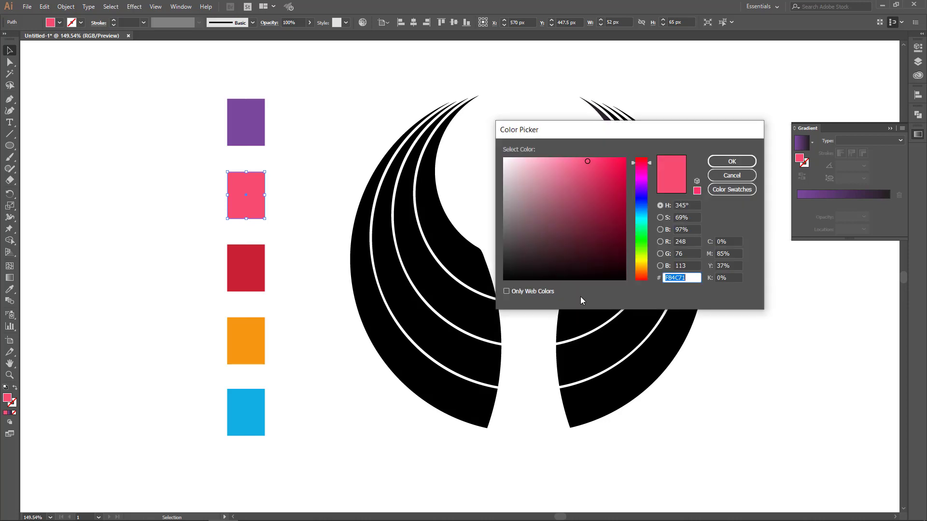
pyautogui.write('7A489D')
pyautogui.click(731, 161)
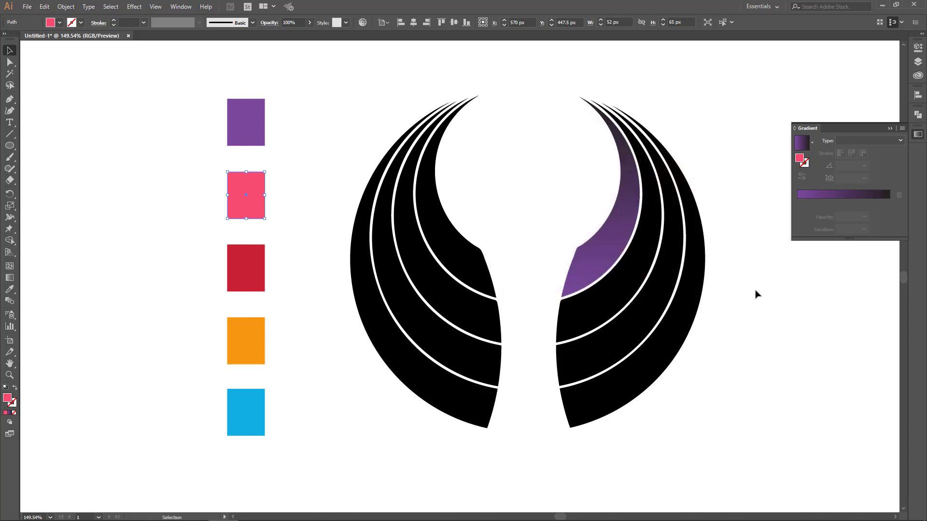
pyautogui.click(755, 294)
# - Set the band gradient's ending stop to RGB pink F84C71
pyautogui.hotkey('ctrl', 'z')
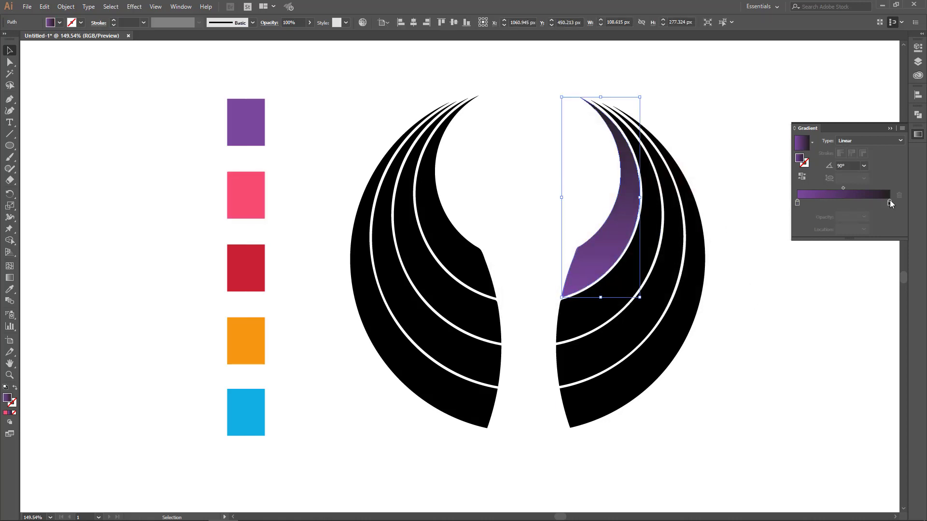
pyautogui.click(889, 203)
pyautogui.doubleClick(889, 203)
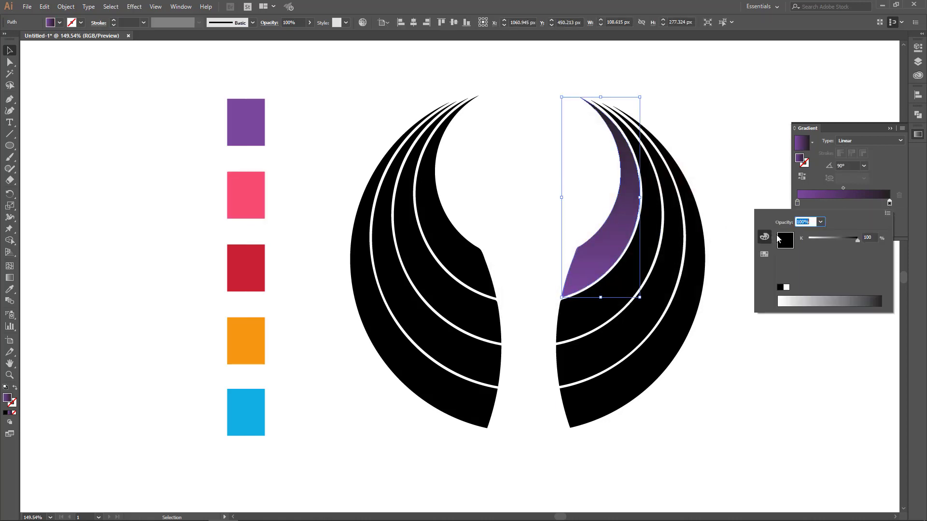
pyautogui.click(888, 214)
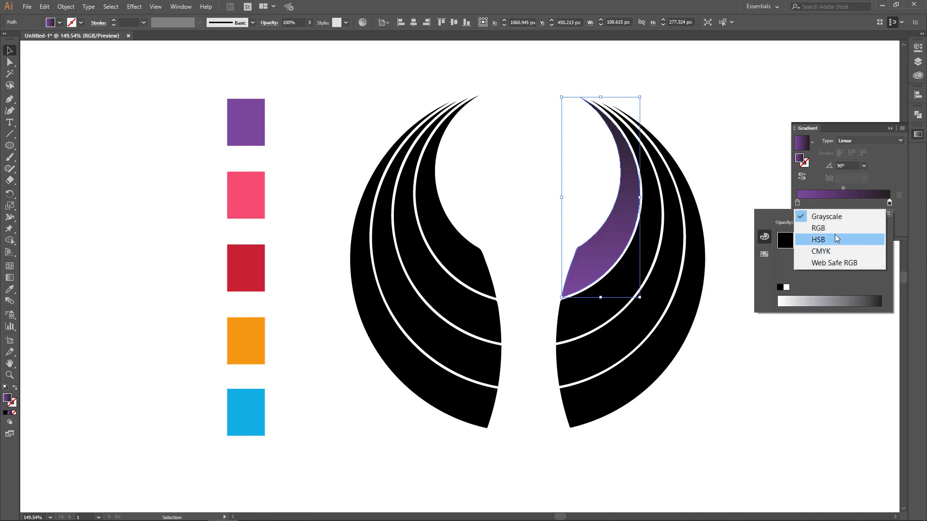
pyautogui.click(821, 228)
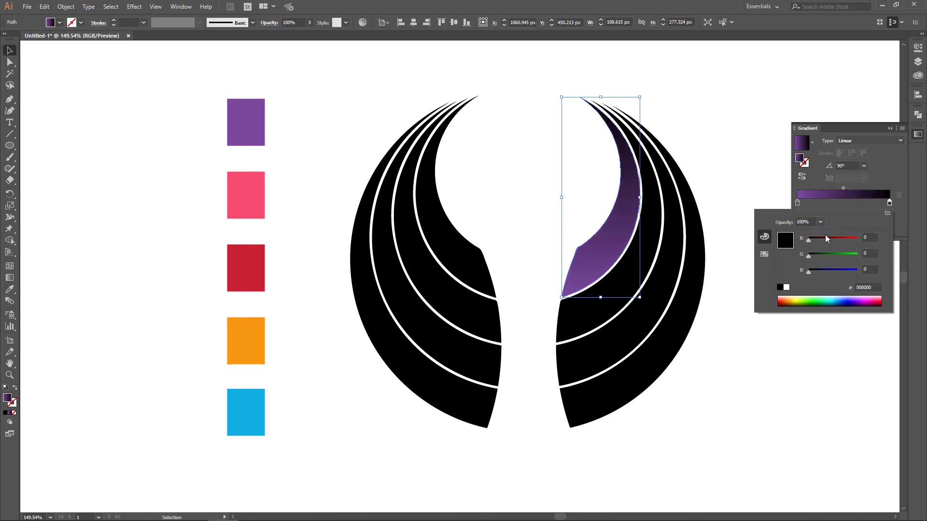
pyautogui.doubleClick(890, 203)
pyautogui.click(868, 287)
pyautogui.write('F84C71')
pyautogui.press('Return')
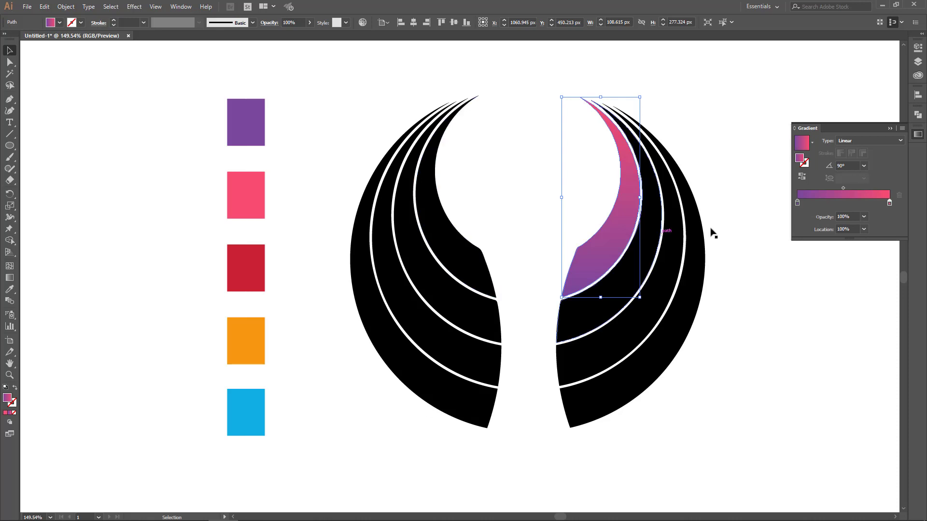
pyautogui.click(729, 220)
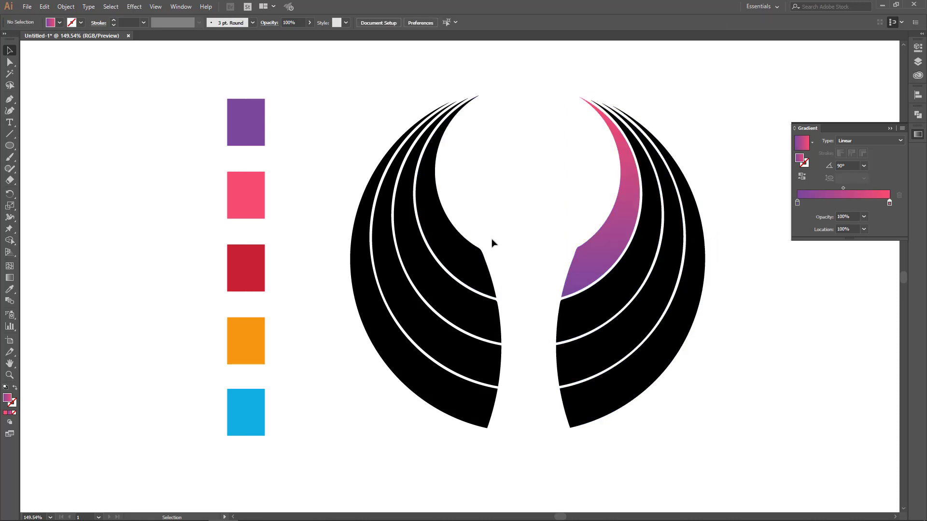
# - Eyedropper the purple-pink gradient onto the left horn, set to 90° fading pink to purple
pyautogui.click(453, 246)
pyautogui.press('i')
pyautogui.click(603, 240)
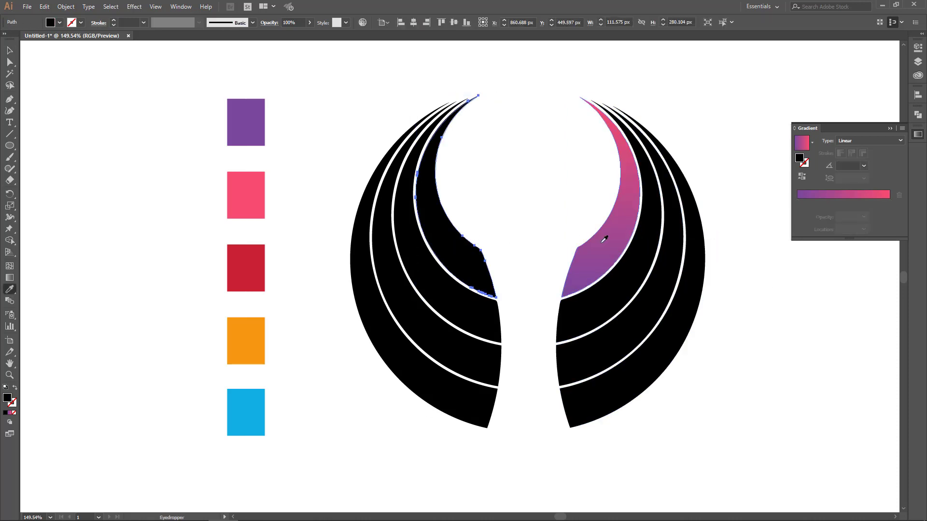
pyautogui.click(802, 176)
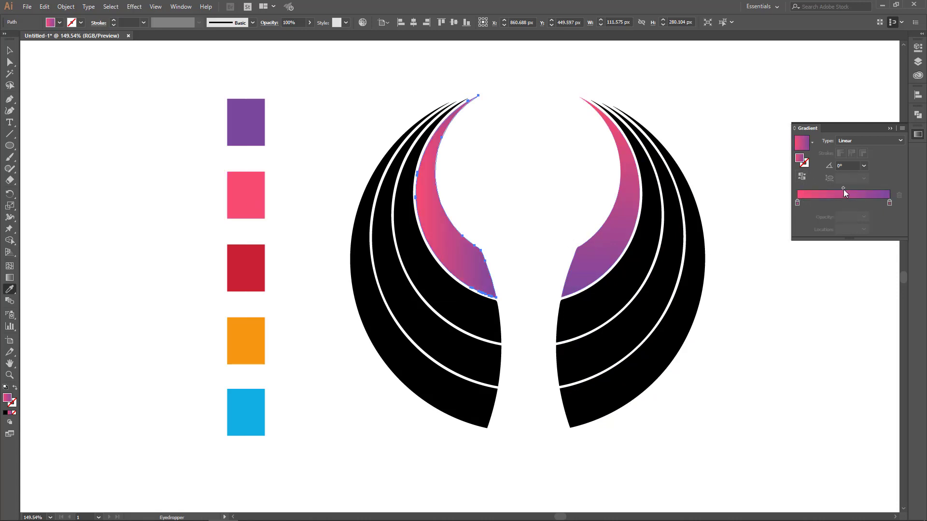
pyautogui.click(844, 166)
pyautogui.write('90')
pyautogui.press('Return')
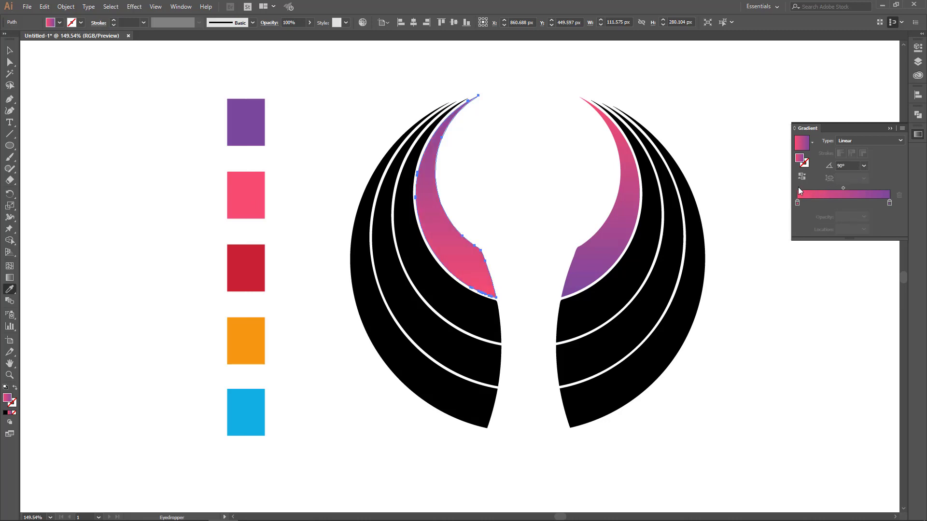
pyautogui.click(800, 179)
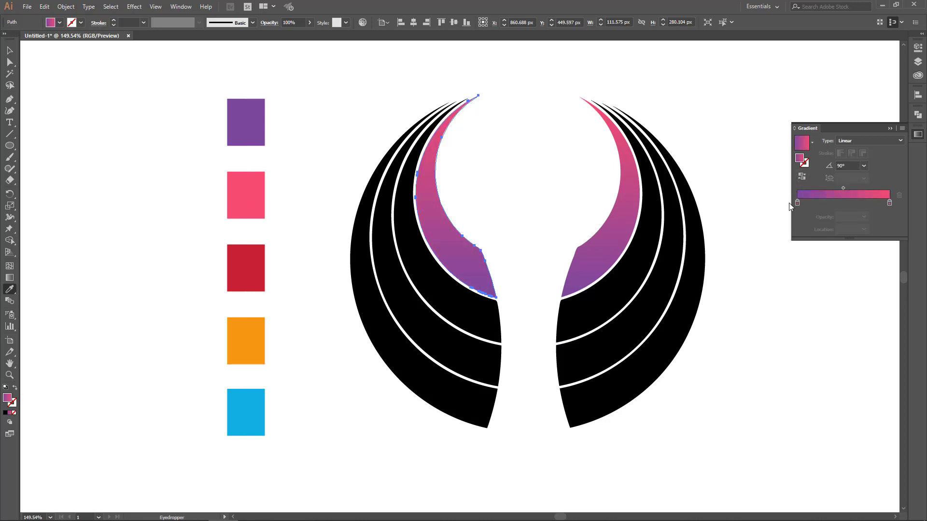
pyautogui.click(10, 50)
pyautogui.click(193, 230)
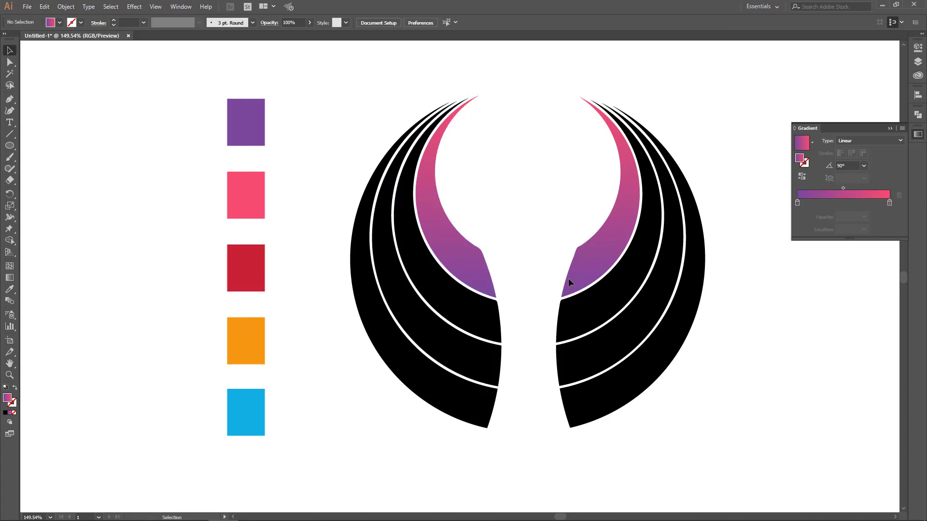
# - Eyedropper the horn's purple-pink gradient onto the right wing's inner black band
pyautogui.click(645, 262)
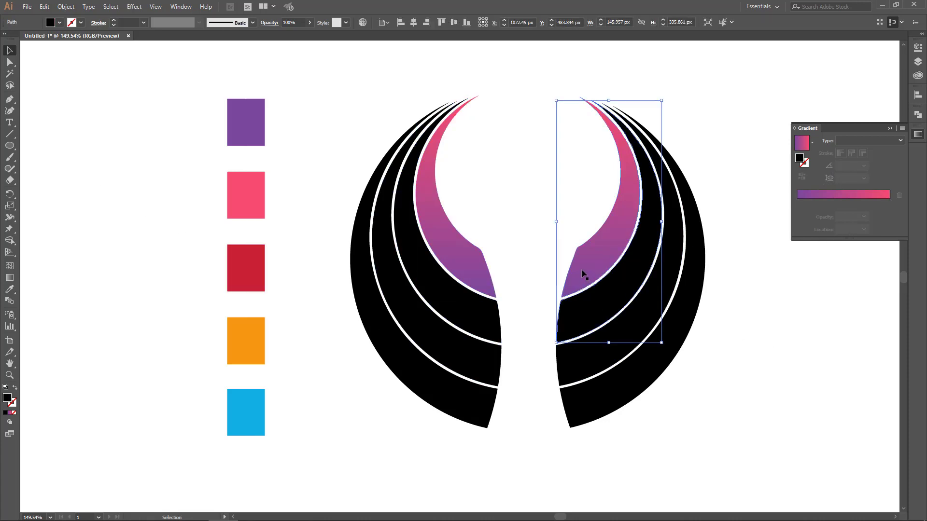
pyautogui.press('i')
pyautogui.click(614, 231)
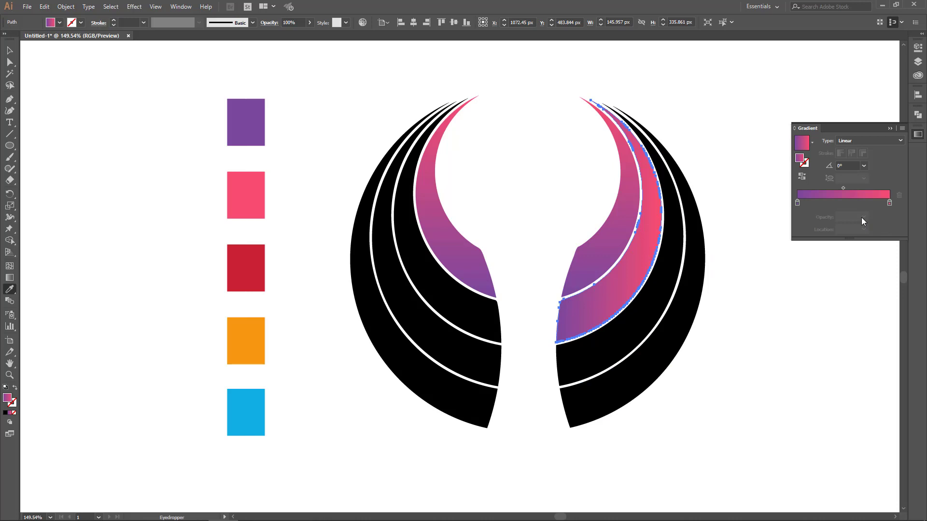
pyautogui.click(10, 50)
pyautogui.click(150, 184)
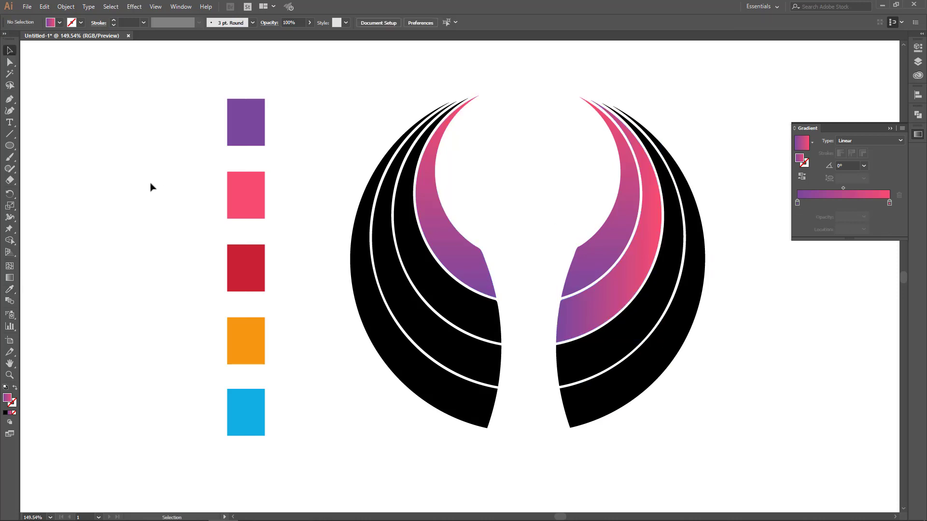
pyautogui.click(244, 264)
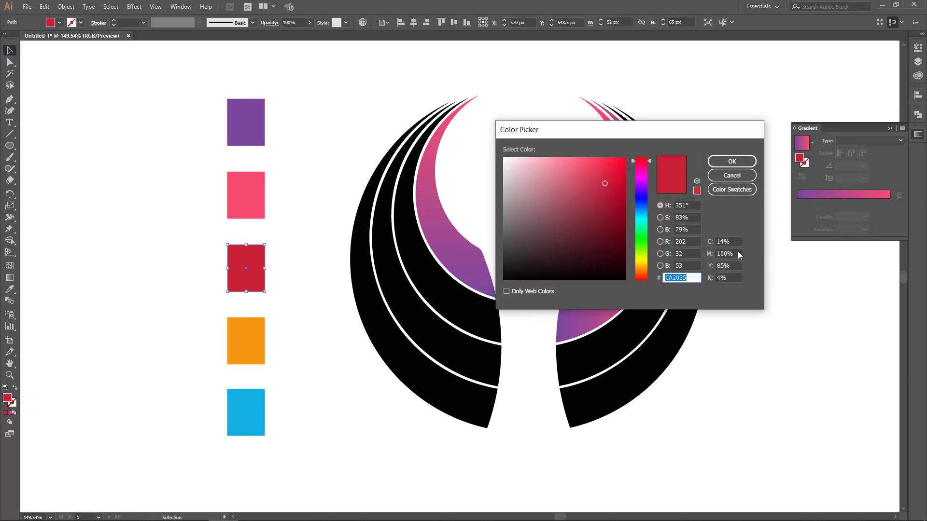
# - Set the right band gradient's left stop to red C8203A
pyautogui.click(724, 166)
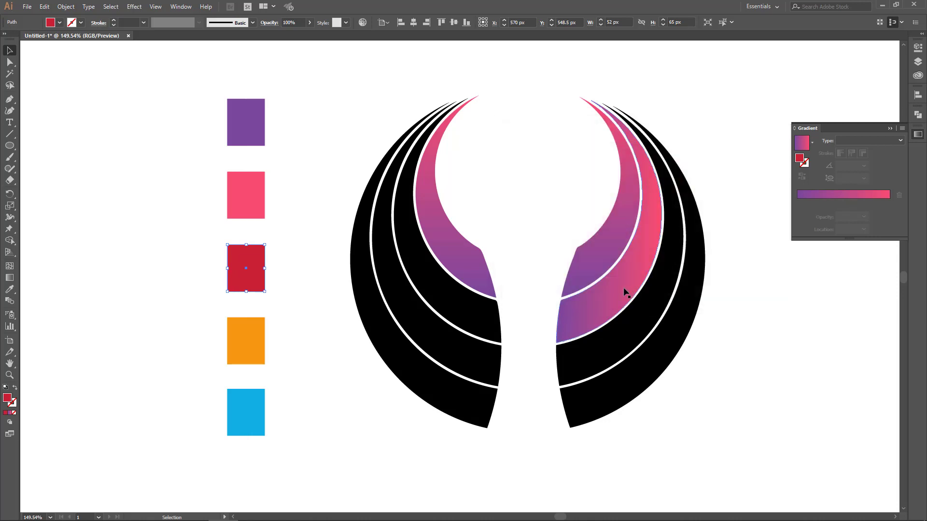
pyautogui.click(622, 289)
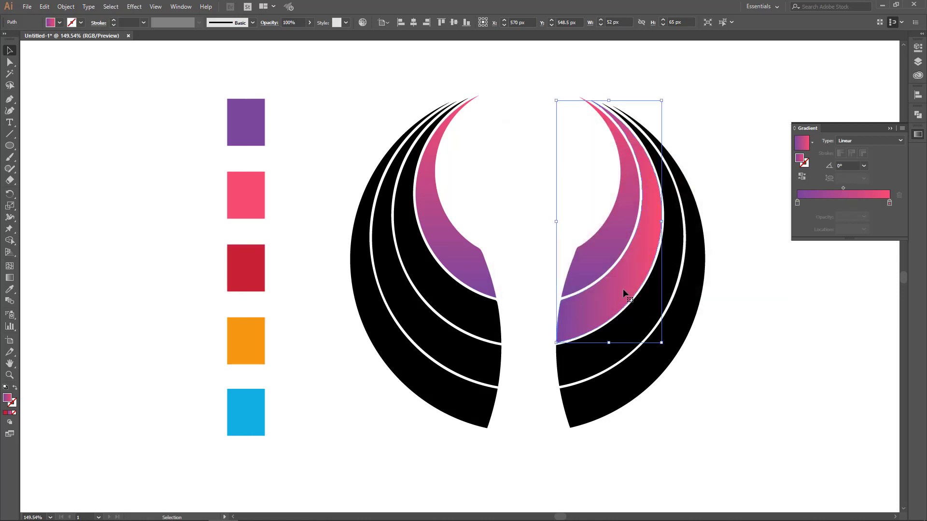
pyautogui.doubleClick(797, 204)
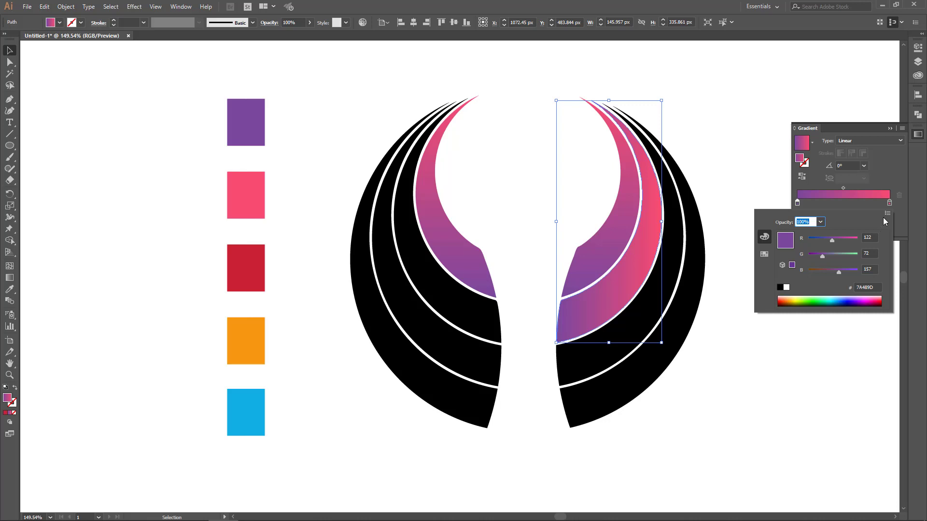
pyautogui.click(887, 214)
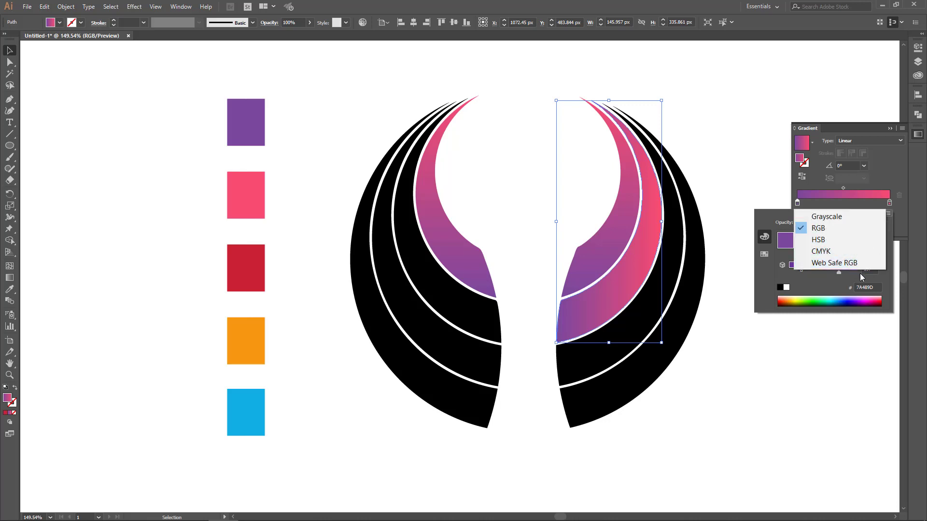
pyautogui.click(875, 289)
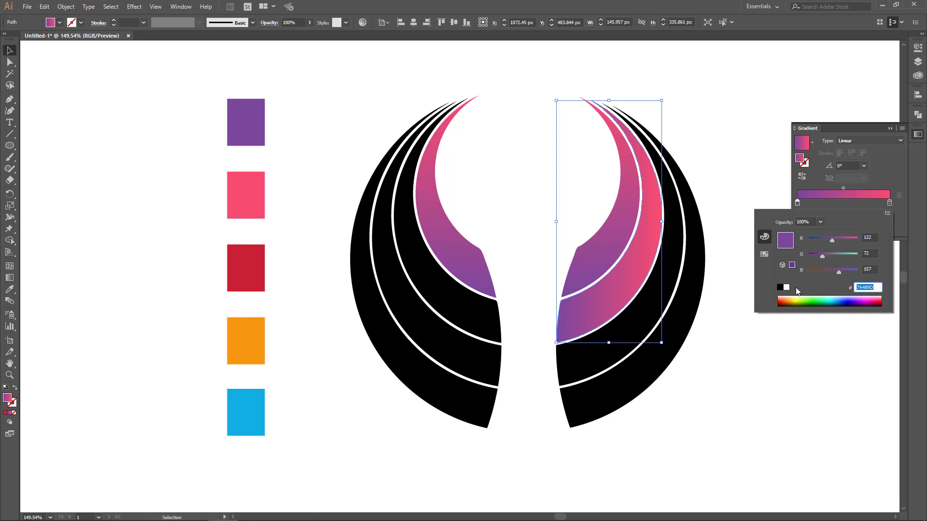
pyautogui.write('C8203A')
pyautogui.press('Return')
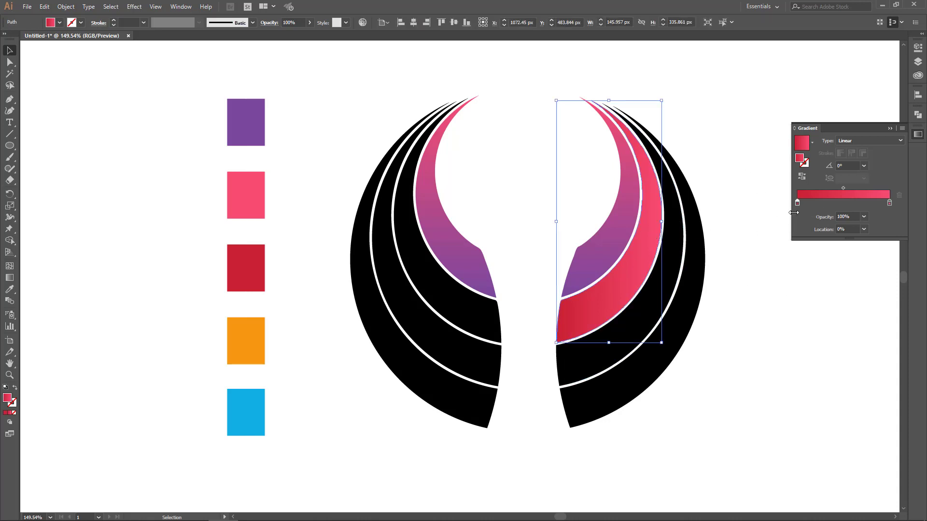
# - Set the red-to-pink gradient angle to 90° with its midpoint at about 40%
pyautogui.moveTo(844, 188); pyautogui.dragTo(831, 187)
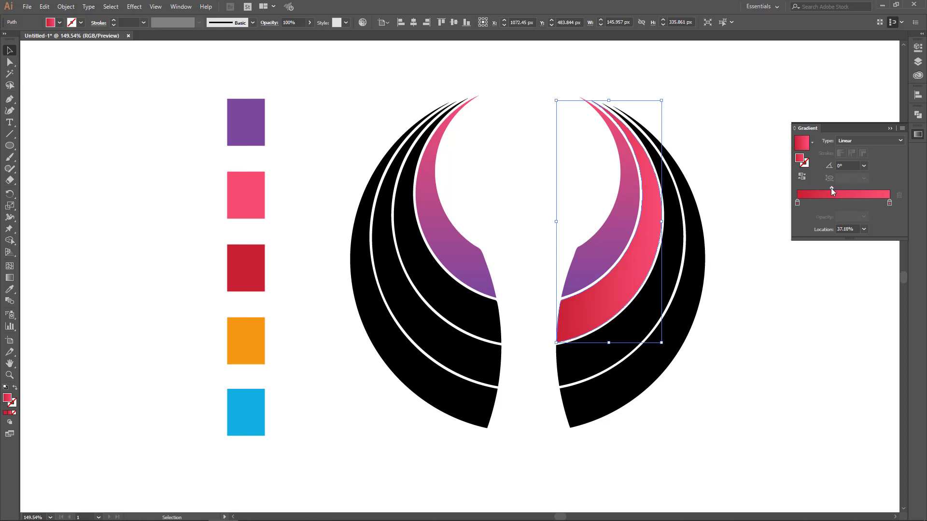
pyautogui.click(856, 166)
pyautogui.write('90')
pyautogui.press('Return')
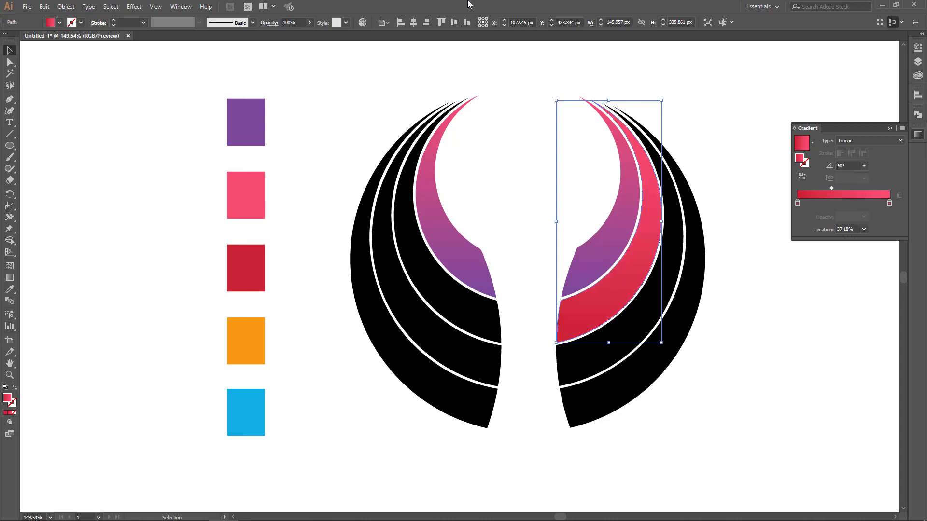
pyautogui.moveTo(831, 187)
pyautogui.mouseDown()
pyautogui.moveTo(864, 195)
pyautogui.moveTo(835, 204)
pyautogui.moveTo(836, 188)
pyautogui.mouseUp()
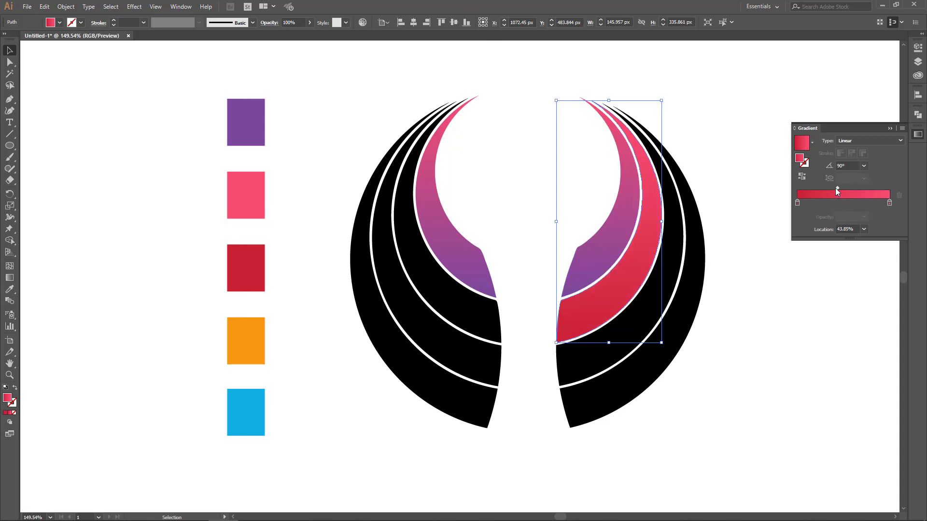
pyautogui.click(770, 260)
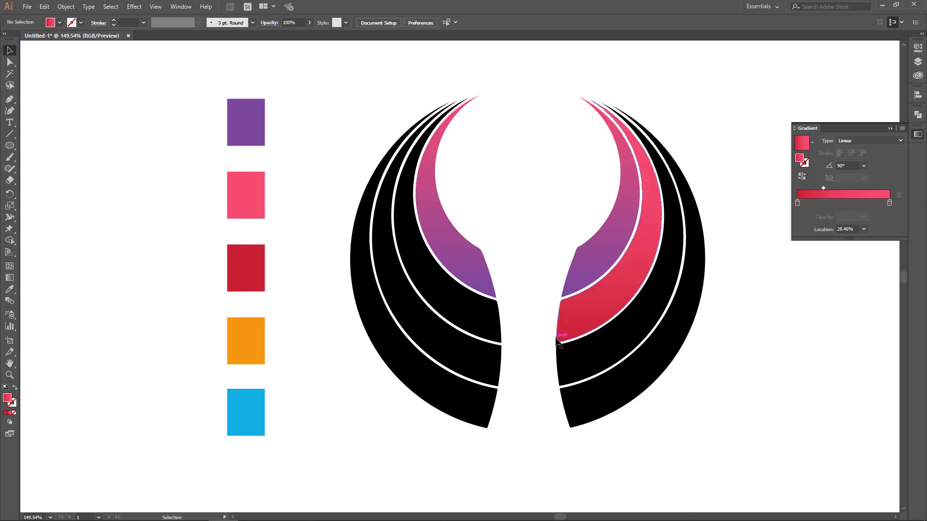
pyautogui.press('a')
pyautogui.click(579, 319)
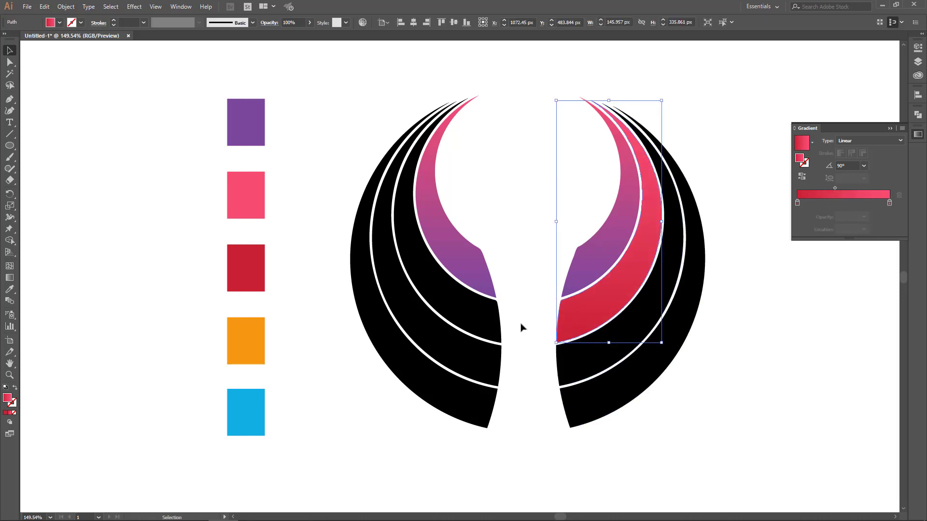
# - Eyedropper the right band's red-to-pink gradient onto the left wing's first black band
pyautogui.press('v')
pyautogui.click(486, 321)
pyautogui.press('i')
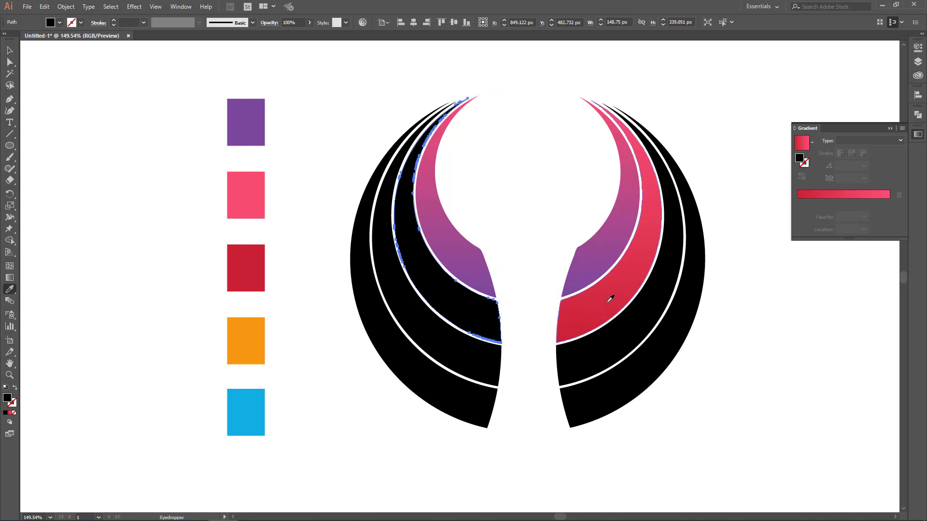
pyautogui.click(610, 296)
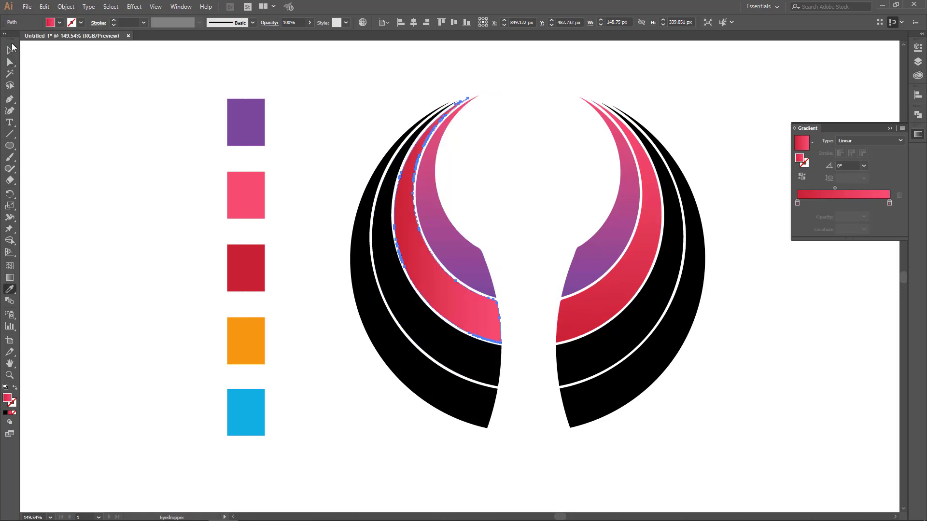
# - Set the left band's gradient to 90°, red at bottom, midpoint at 45.9%
pyautogui.click(803, 176)
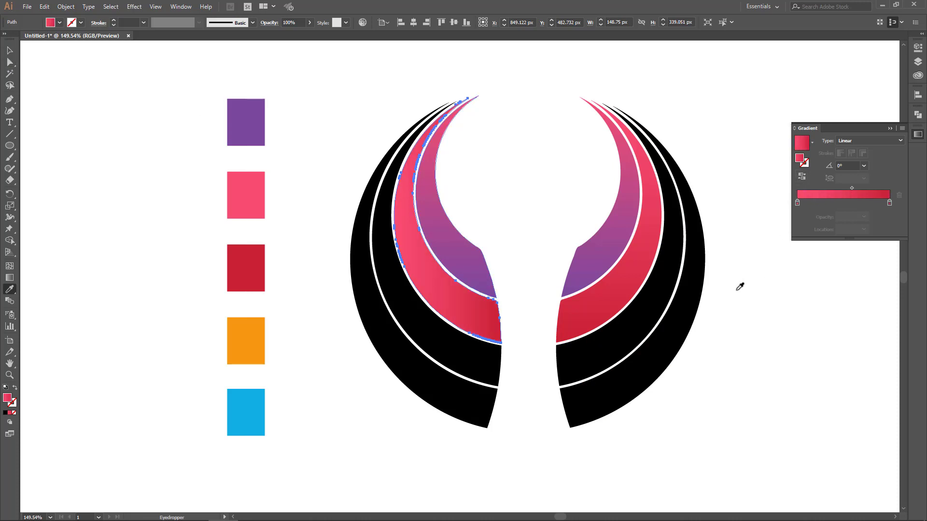
pyautogui.click(848, 166)
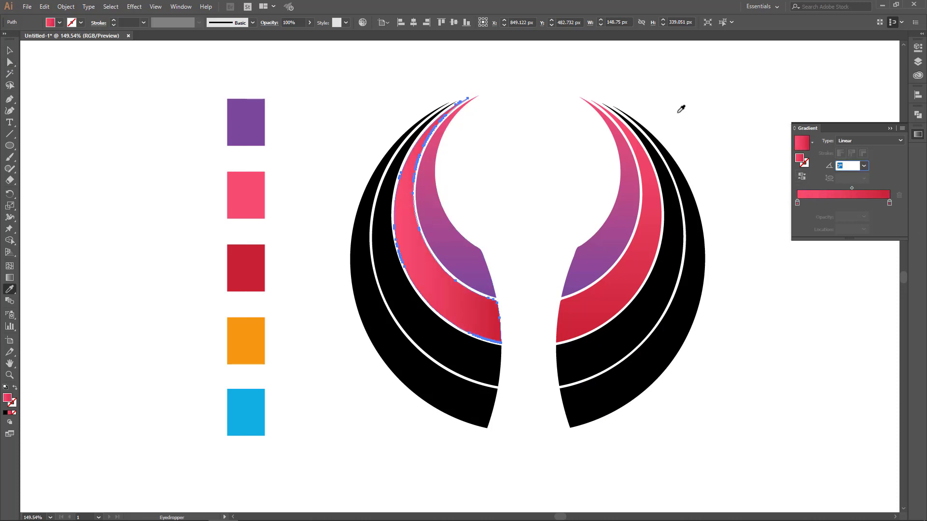
pyautogui.write('90')
pyautogui.press('Return')
pyautogui.click(803, 177)
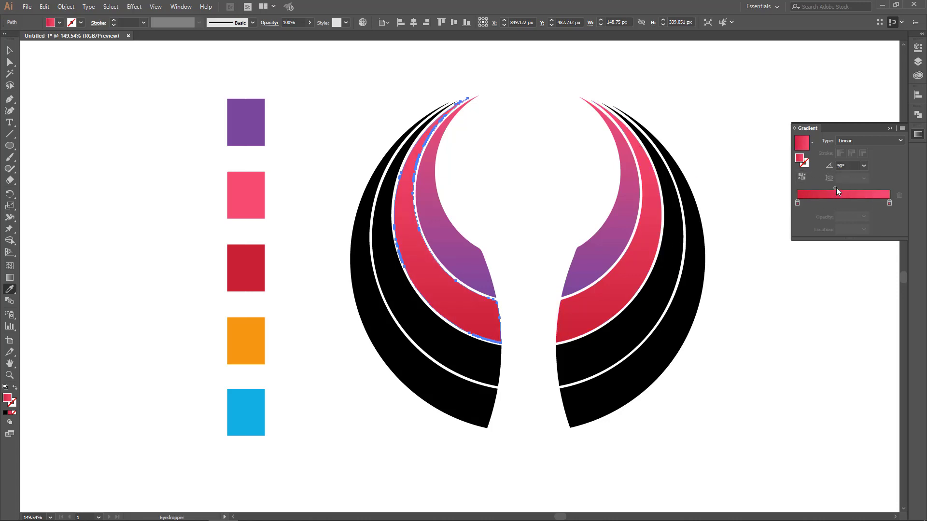
pyautogui.moveTo(835, 188); pyautogui.dragTo(841, 188)
pyautogui.press('v')
pyautogui.hotkey('ctrl', 'z')
pyautogui.click(9, 50)
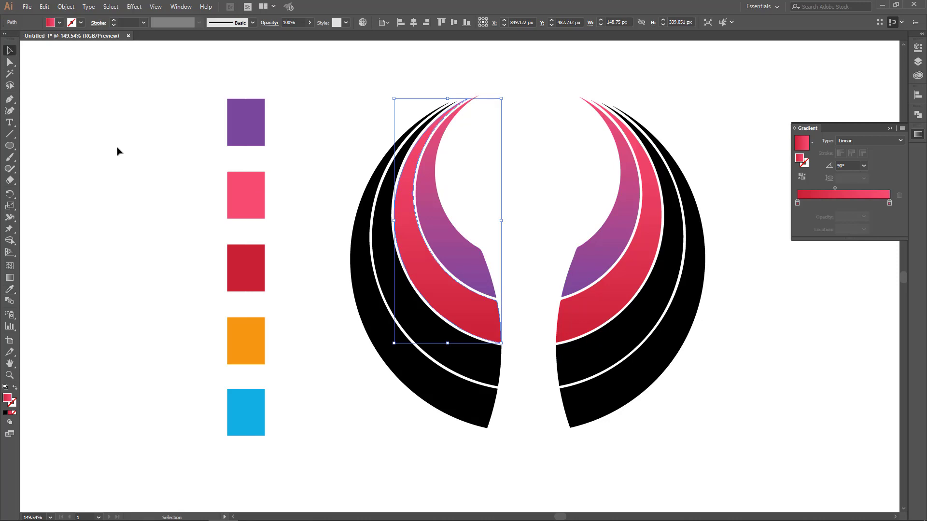
pyautogui.click(428, 429)
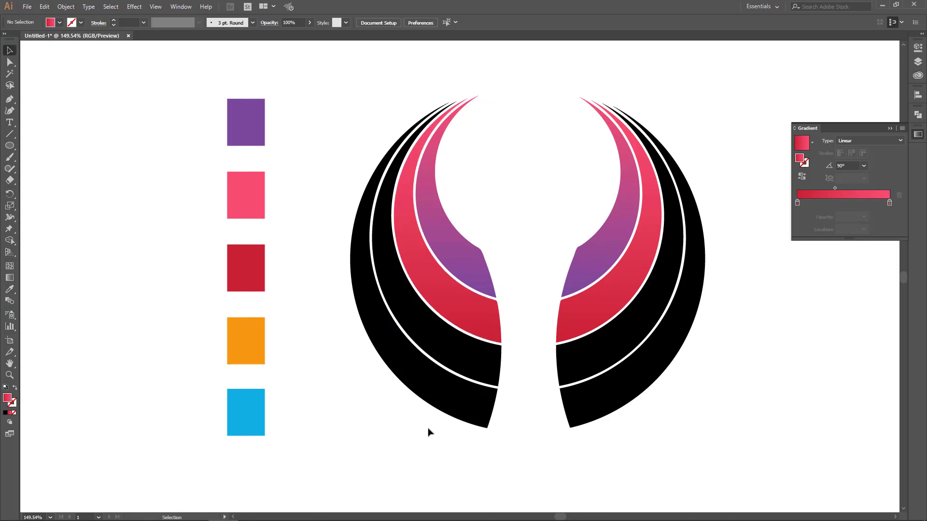
# - Eyedropper the red gradient onto the third black band of the right wing
pyautogui.click(638, 333)
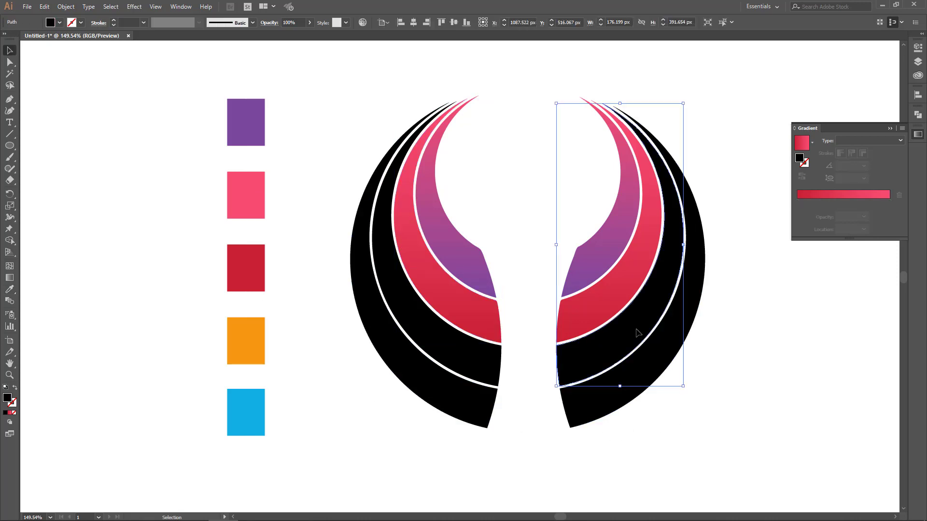
pyautogui.press('i')
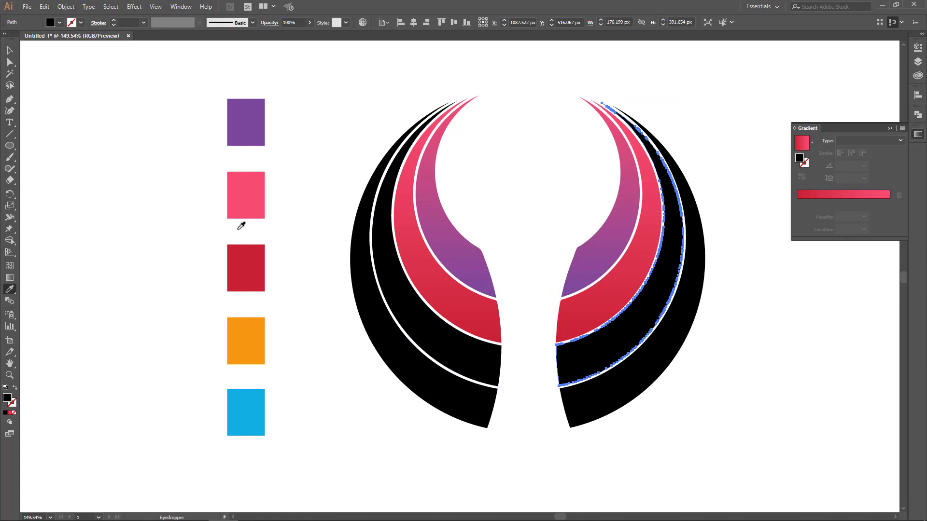
pyautogui.click(625, 275)
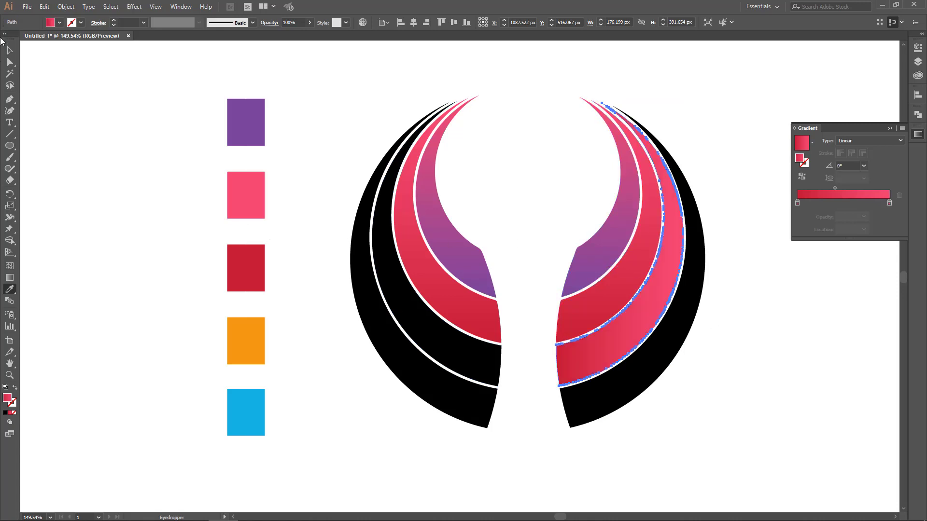
pyautogui.click(10, 50)
pyautogui.click(548, 352)
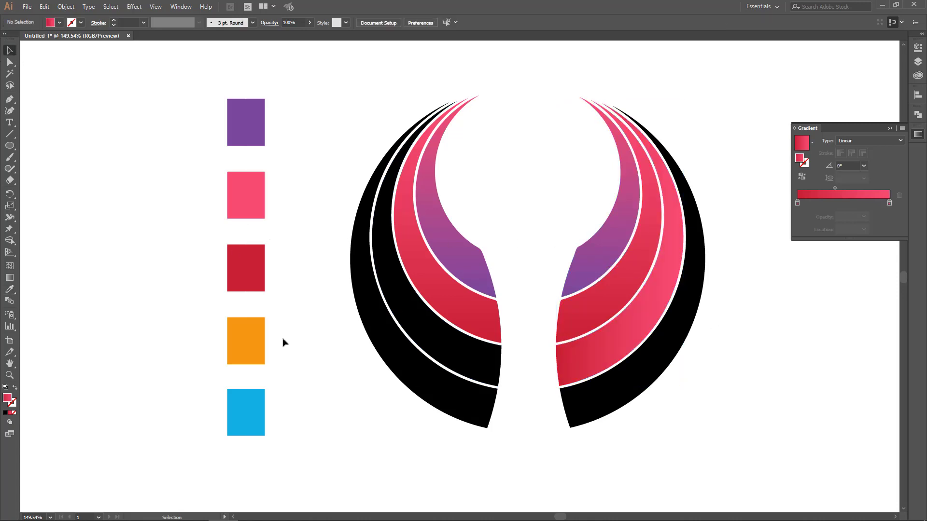
# - Read the orange swatch's hex and set the band's starting gradient stop to F79611
pyautogui.click(260, 325)
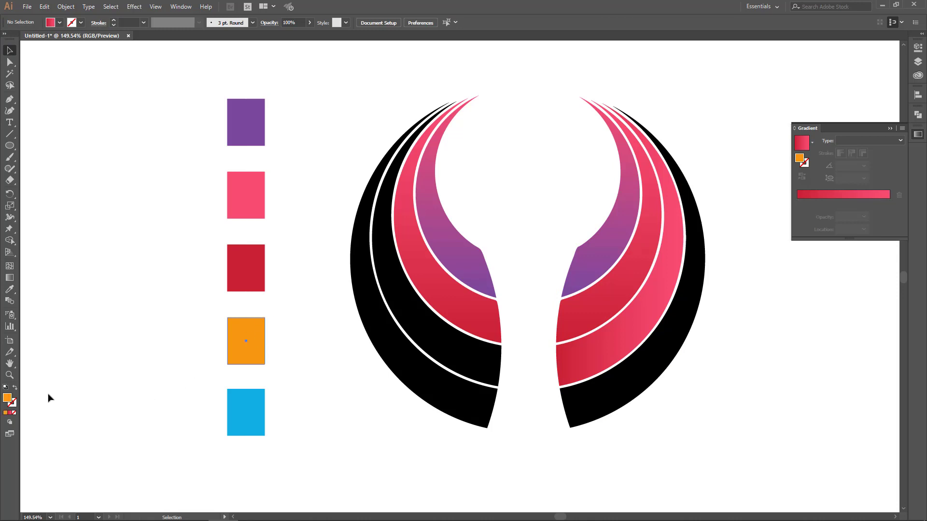
pyautogui.doubleClick(9, 399)
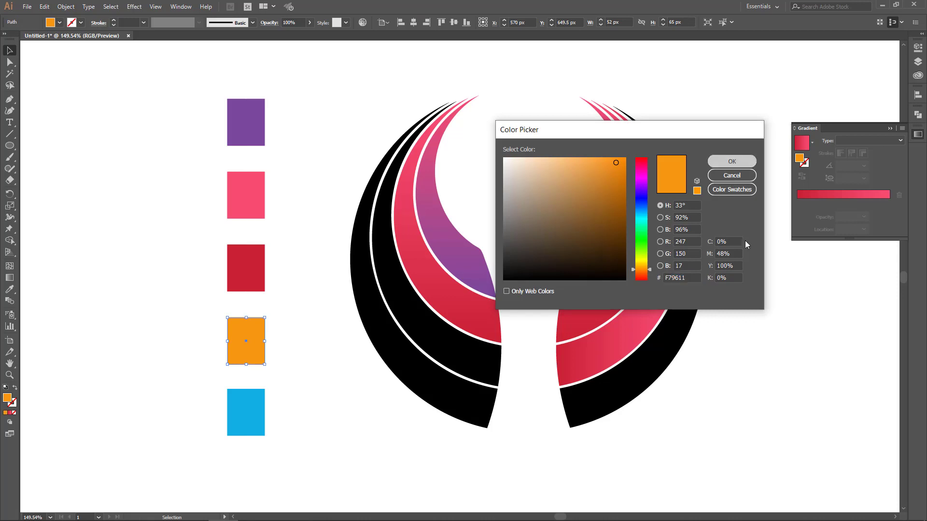
pyautogui.click(731, 176)
pyautogui.click(754, 374)
pyautogui.click(614, 326)
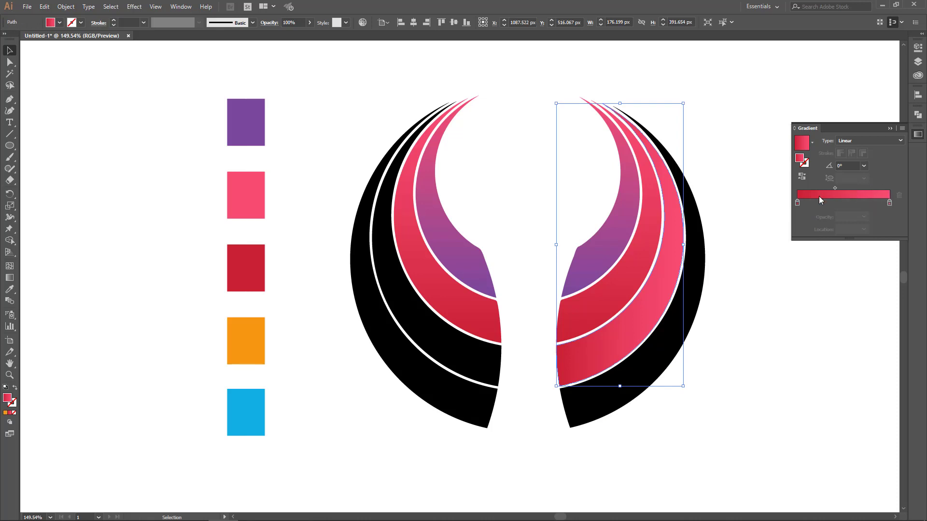
pyautogui.doubleClick(796, 203)
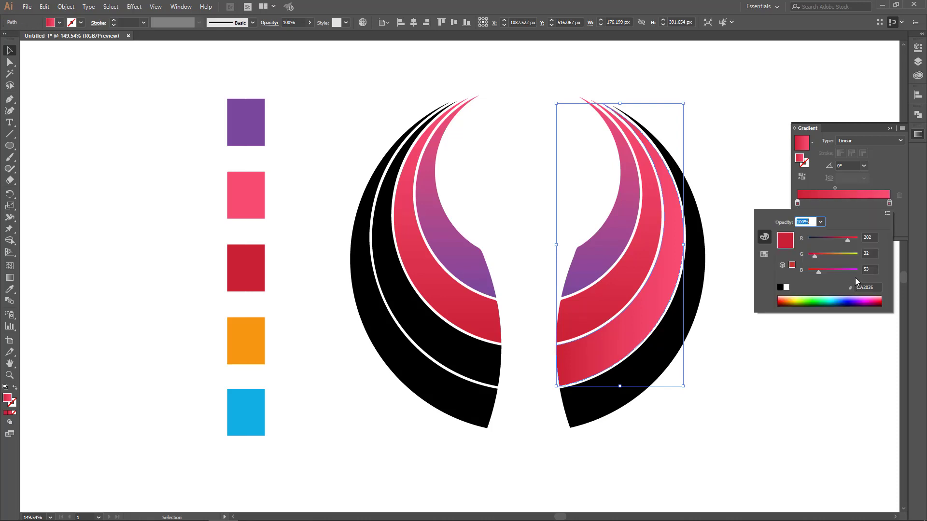
pyautogui.click(871, 287)
pyautogui.write('F79611')
pyautogui.press('Return')
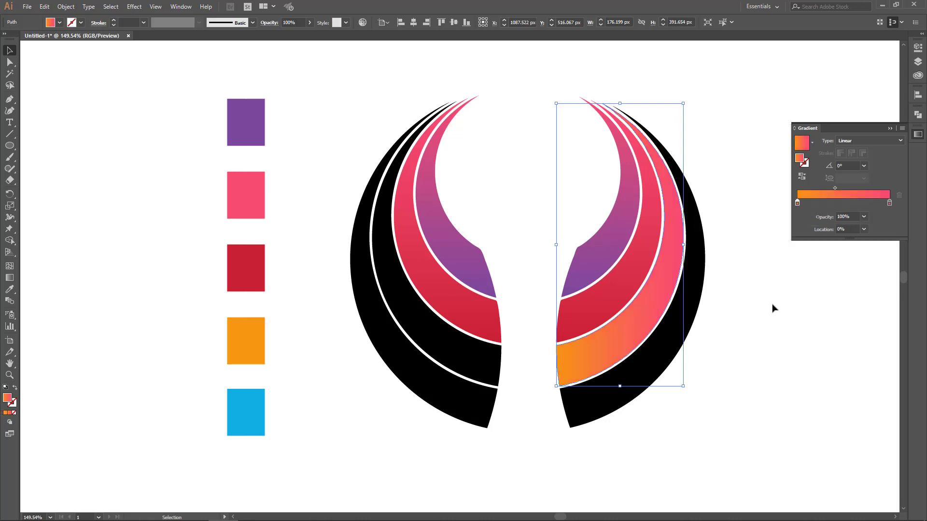
# - Set the orange-to-pink gradient to 90°, orange at bottom, midpoint nudged toward orange
pyautogui.click(845, 165)
pyautogui.write('90')
pyautogui.press('Return')
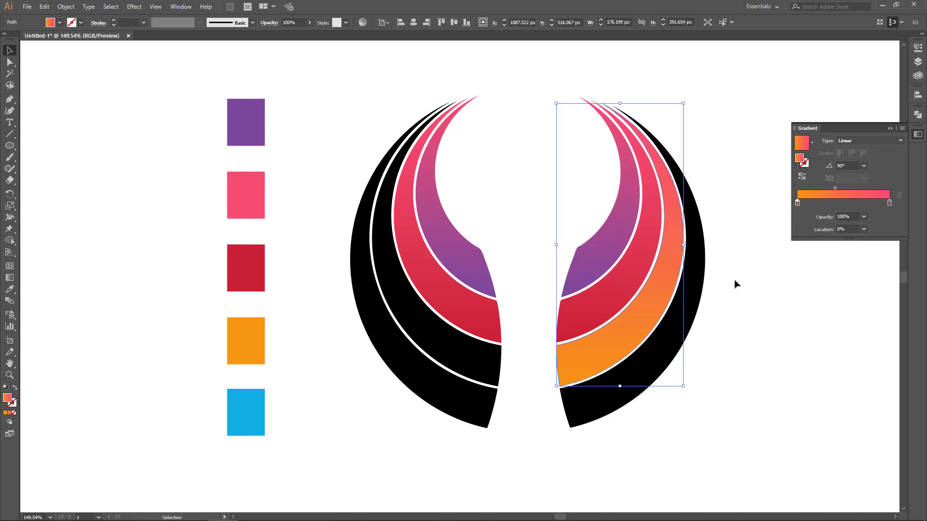
pyautogui.click(802, 175)
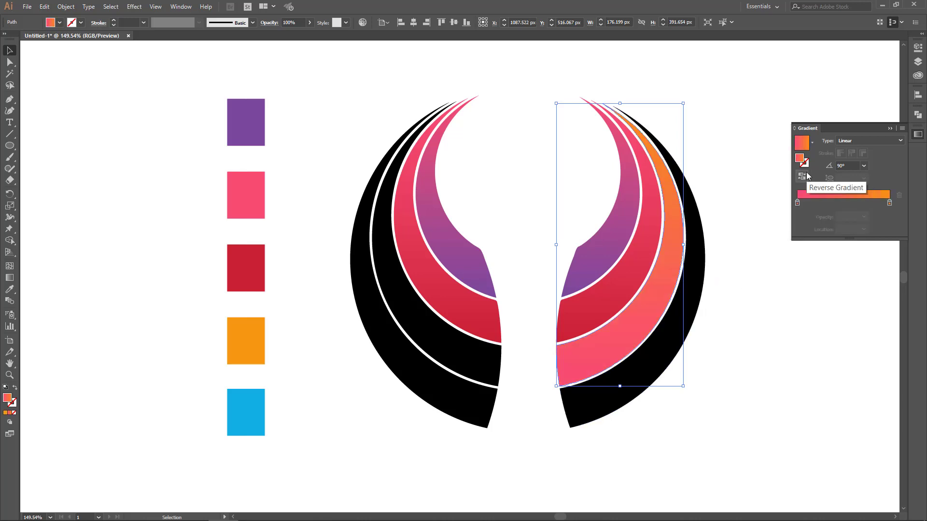
pyautogui.click(807, 175)
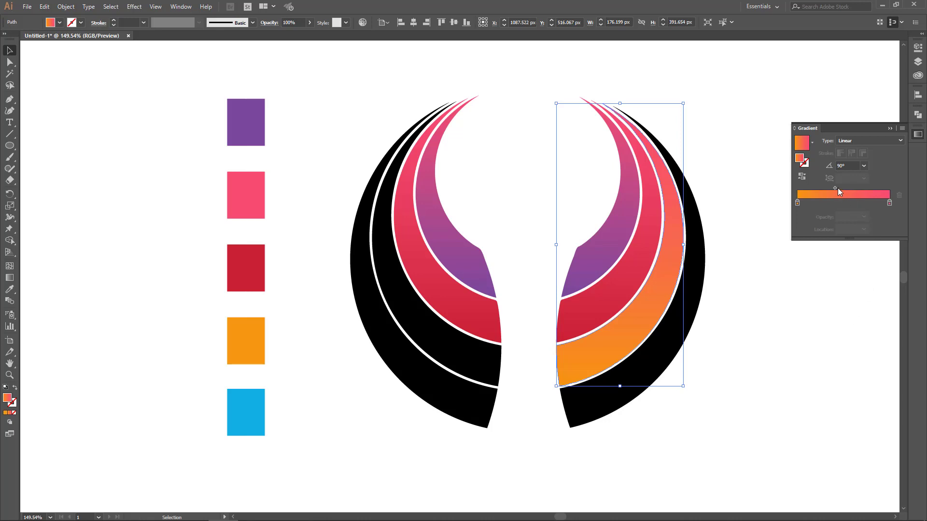
pyautogui.moveTo(838, 188); pyautogui.dragTo(827, 189)
pyautogui.click(743, 314)
pyautogui.click(464, 356)
# - Eyedropper the orange-to-pink gradient onto the left band and set it to 90°, orange at bottom
pyautogui.press('i')
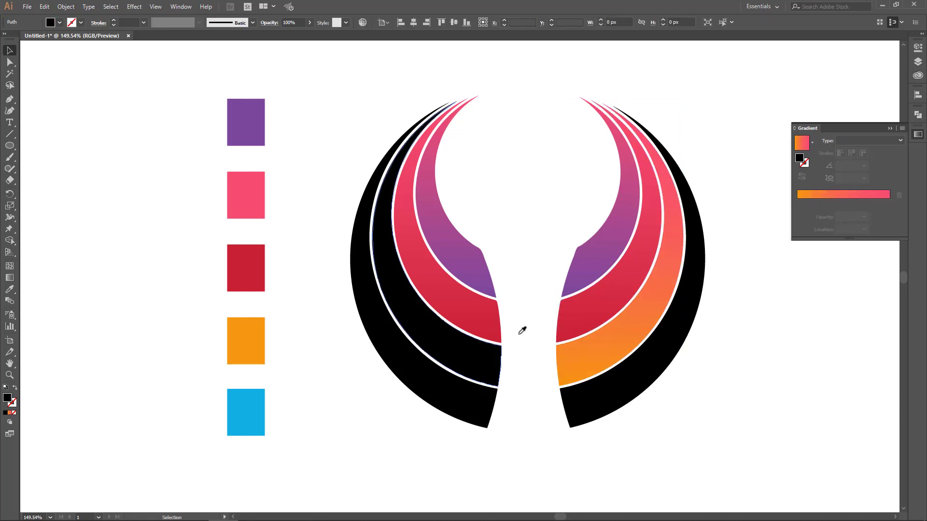
pyautogui.click(632, 316)
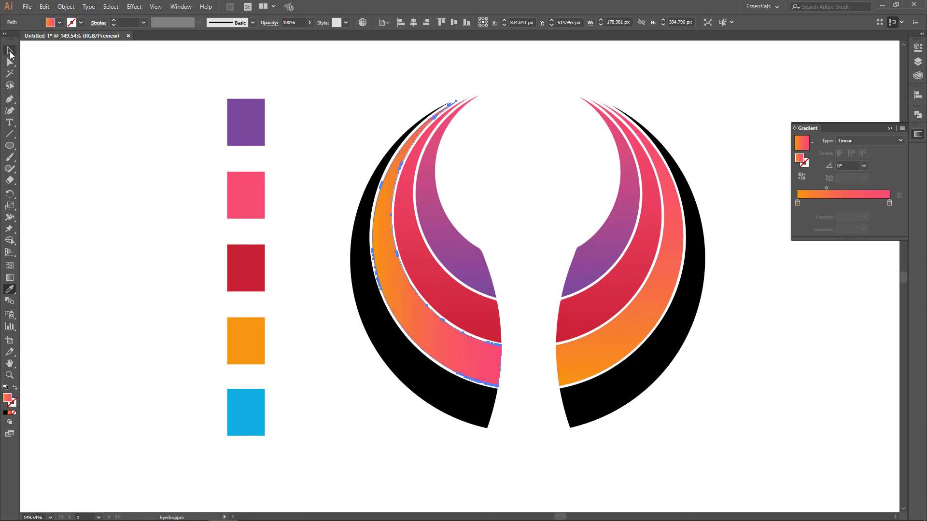
pyautogui.click(9, 51)
pyautogui.click(290, 316)
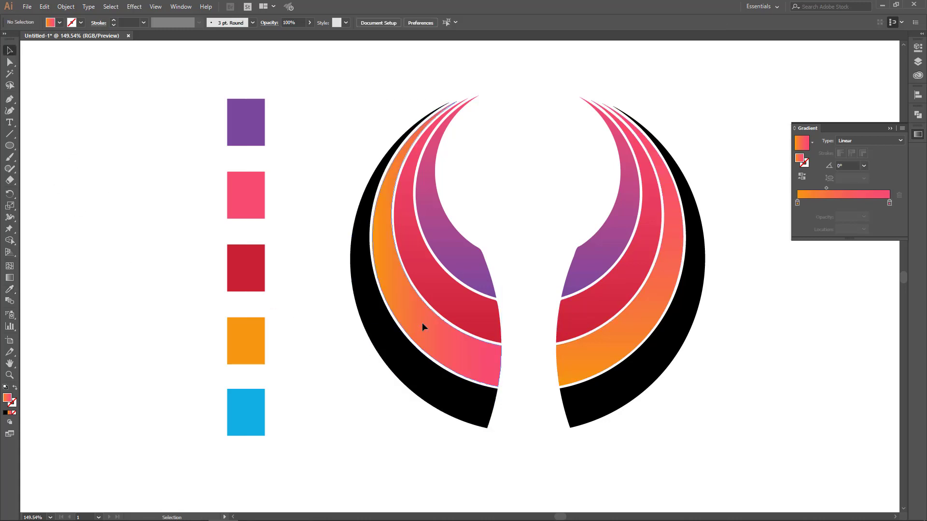
pyautogui.click(422, 327)
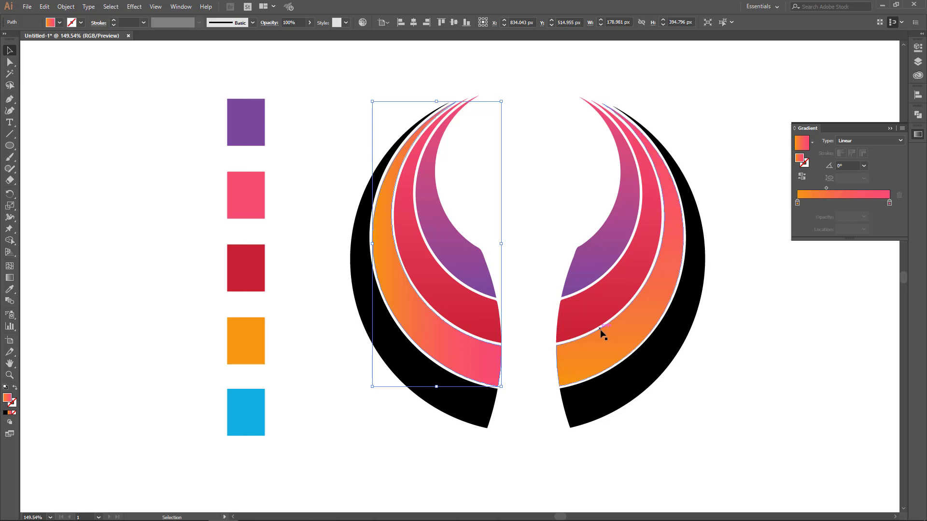
pyautogui.click(805, 178)
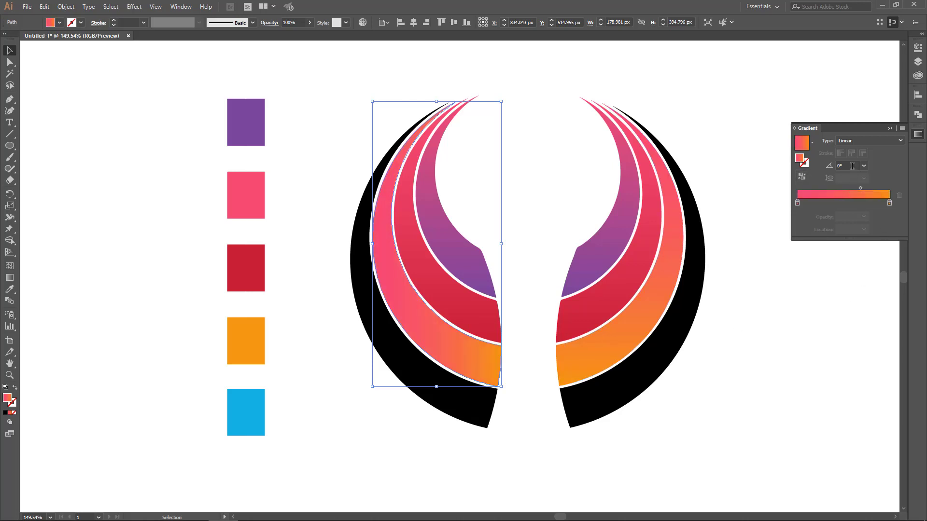
pyautogui.click(798, 168)
pyautogui.write('90')
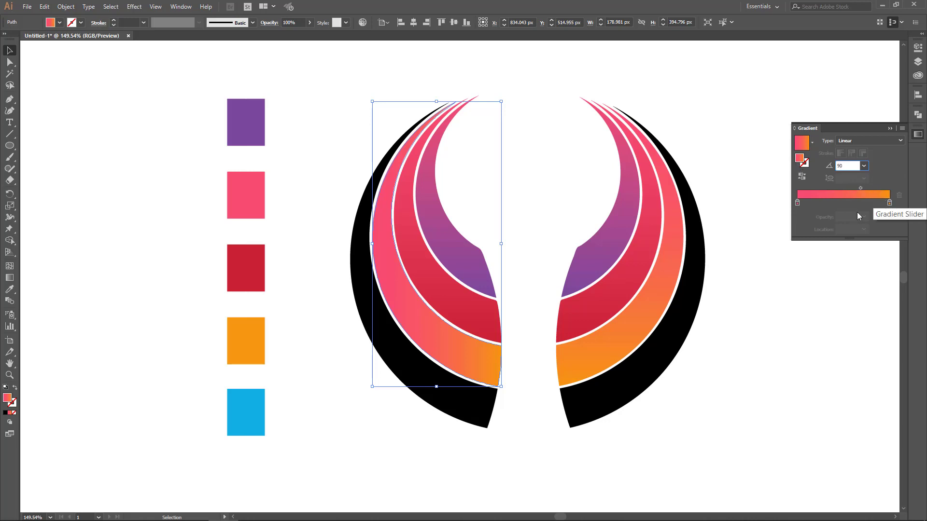
pyautogui.press('Return')
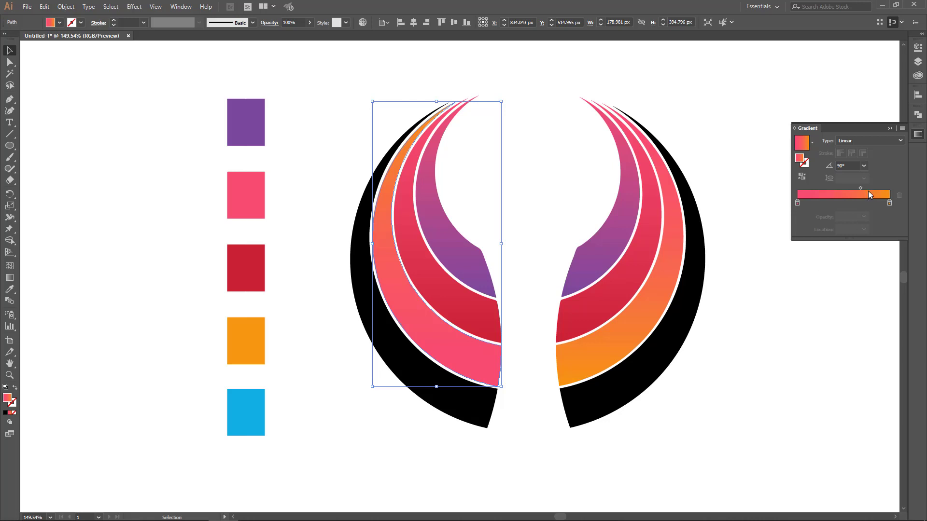
pyautogui.moveTo(860, 188); pyautogui.dragTo(843, 188)
pyautogui.hotkey('ctrl', 'z')
pyautogui.click(802, 179)
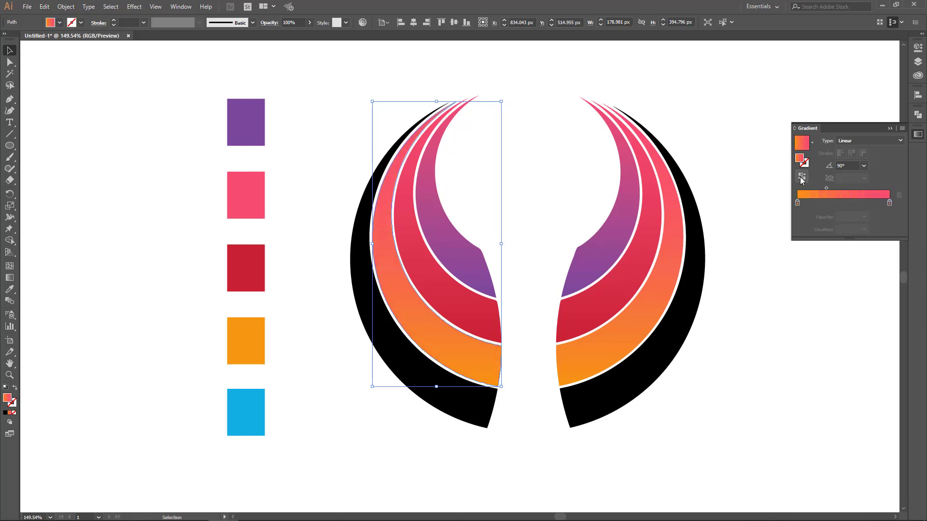
# - Eyedropper the orange-to-pink gradient onto the right wing's outermost black band
pyautogui.click(706, 333)
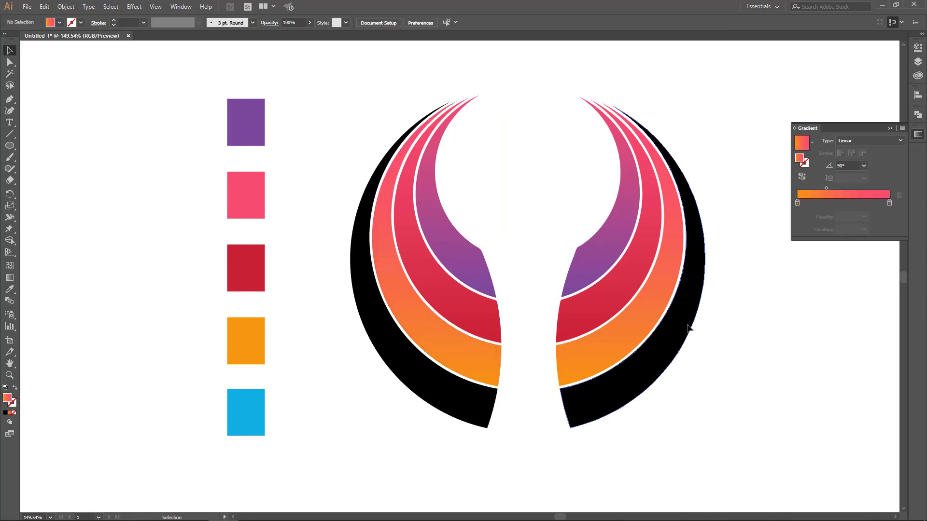
pyautogui.press('i')
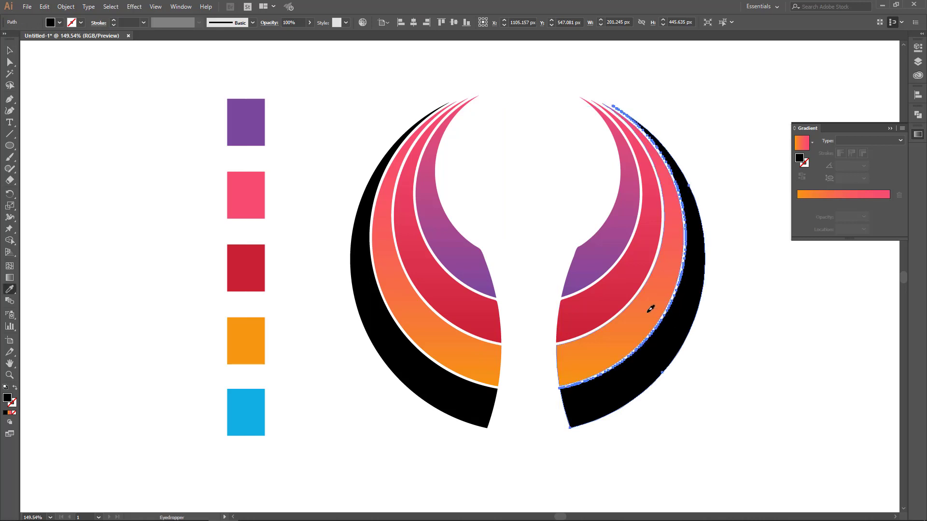
pyautogui.click(652, 308)
pyautogui.click(9, 50)
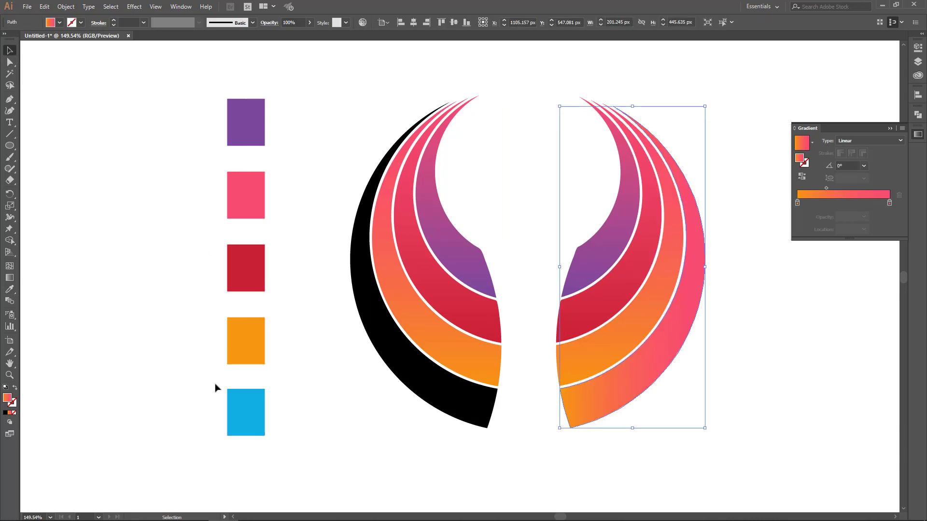
# - Read the blue swatch's hex and set the gradient's starting stop to 29abe2
pyautogui.click(235, 396)
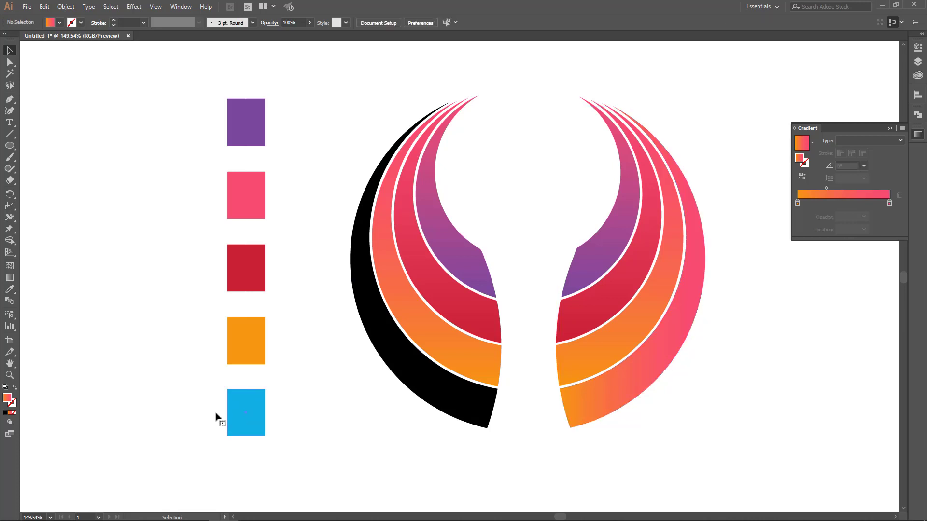
pyautogui.doubleClick(7, 397)
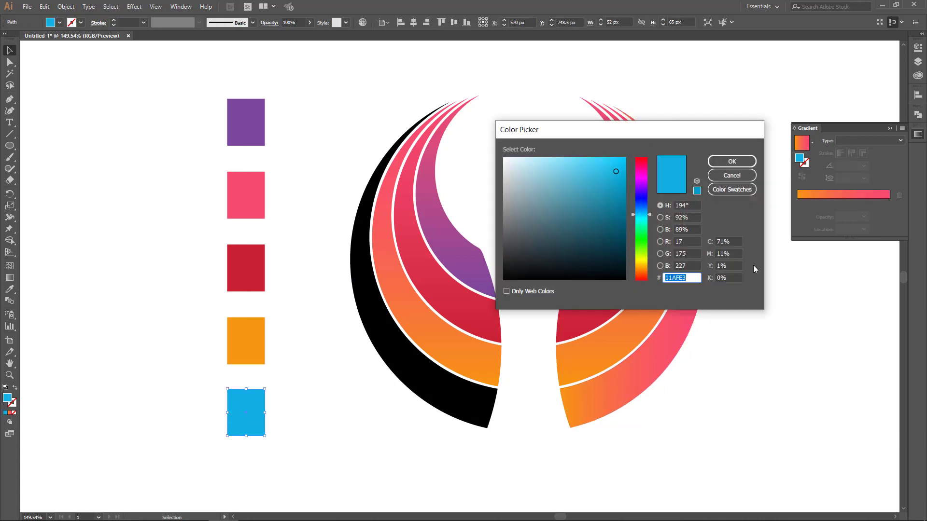
pyautogui.click(717, 162)
pyautogui.click(635, 379)
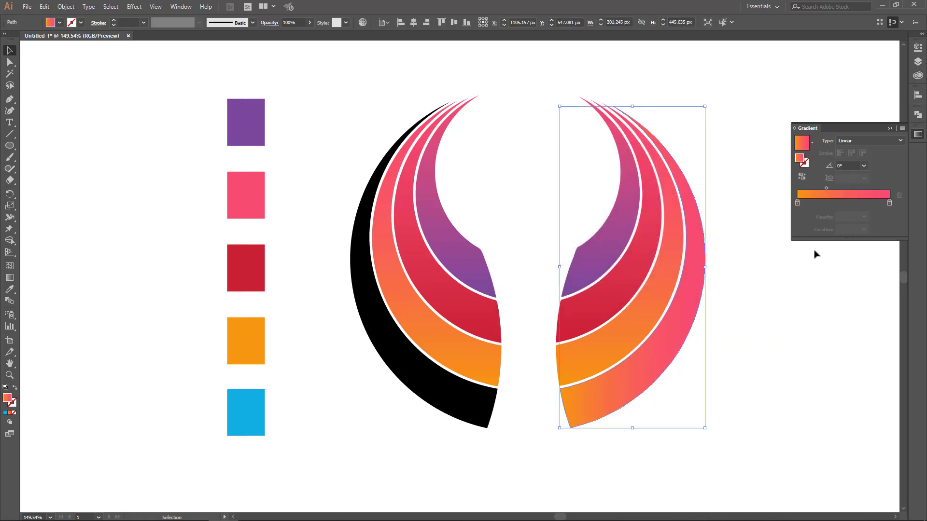
pyautogui.doubleClick(797, 203)
pyautogui.click(867, 288)
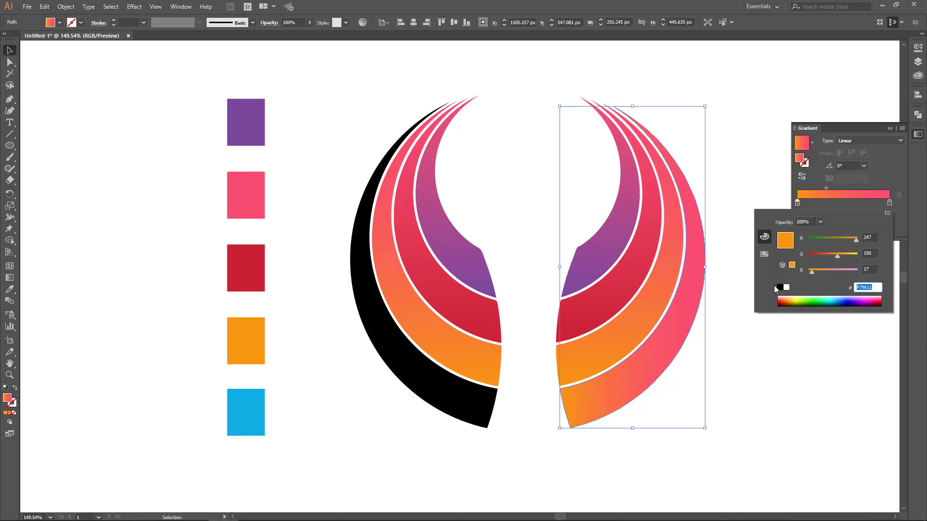
pyautogui.write('29abe2')
pyautogui.press('Return')
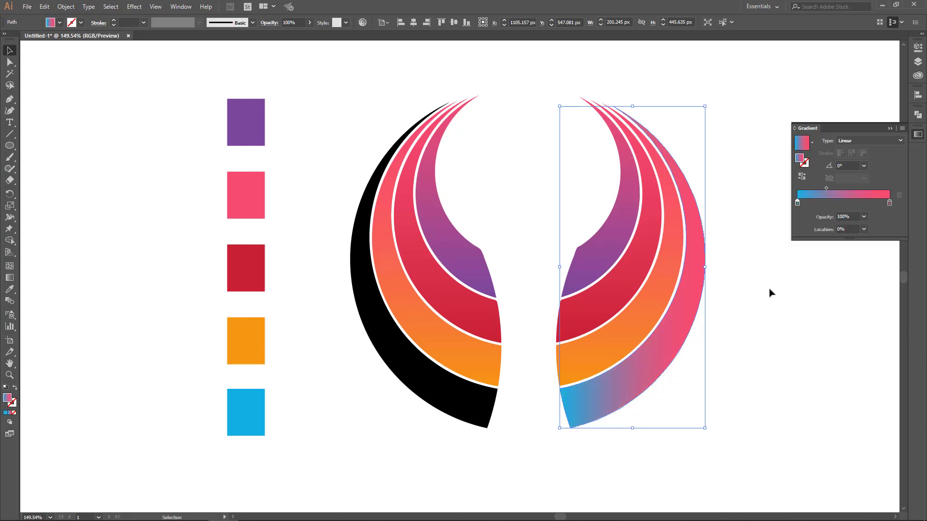
# - Set the blue-to-pink gradient angle to 90° and shift its midpoint toward blue
pyautogui.moveTo(826, 190); pyautogui.dragTo(834, 188)
pyautogui.click(847, 165)
pyautogui.write('90')
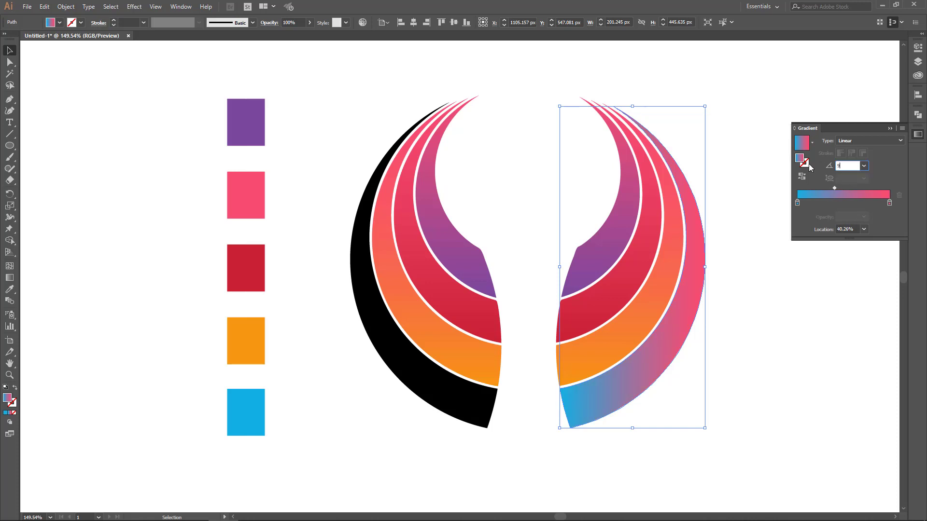
pyautogui.press('Return')
pyautogui.moveTo(835, 189); pyautogui.dragTo(825, 188)
# - Copy the right band's blue-to-pink gradient onto the left wing's outer black band with the Eyedropper
pyautogui.click(672, 384)
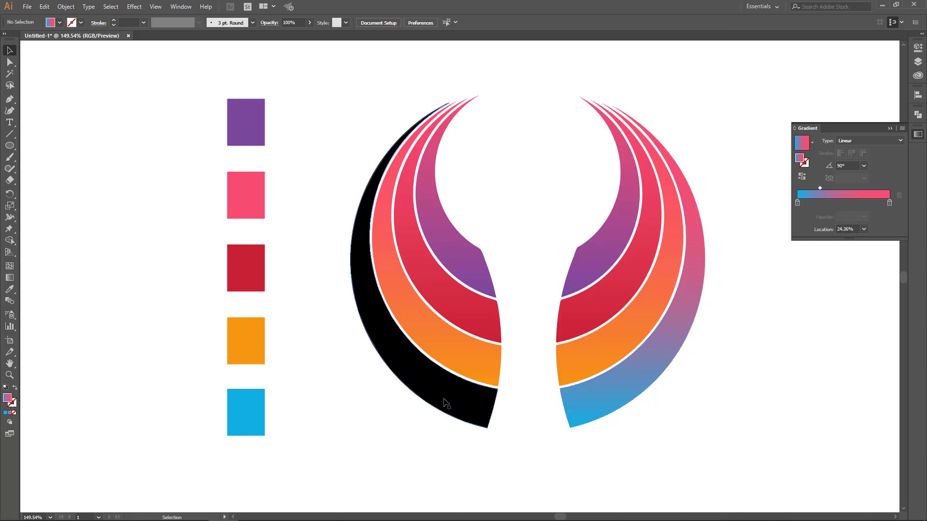
pyautogui.click(433, 403)
pyautogui.press('i')
pyautogui.click(621, 382)
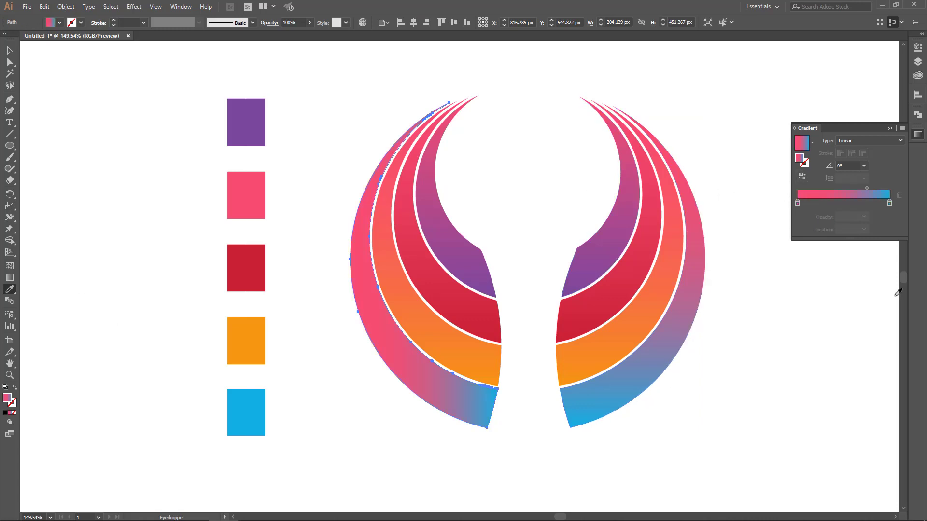
# - Set the left band's gradient to 90°, reversed so blue sits at the bottom, with the midpoint adjusted
pyautogui.click(866, 189)
pyautogui.moveTo(843, 188); pyautogui.dragTo(837, 188)
pyautogui.moveTo(840, 187); pyautogui.dragTo(847, 188)
pyautogui.click(847, 164)
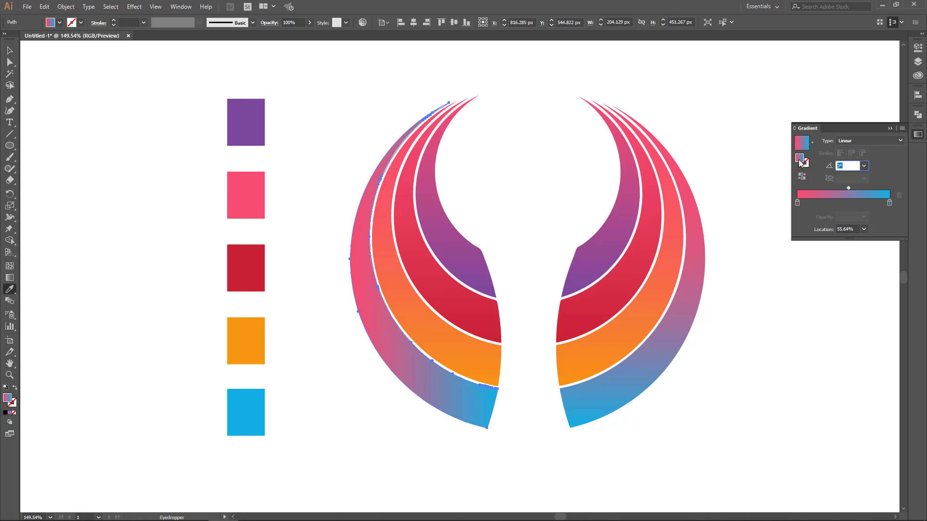
pyautogui.write('90')
pyautogui.press('Return')
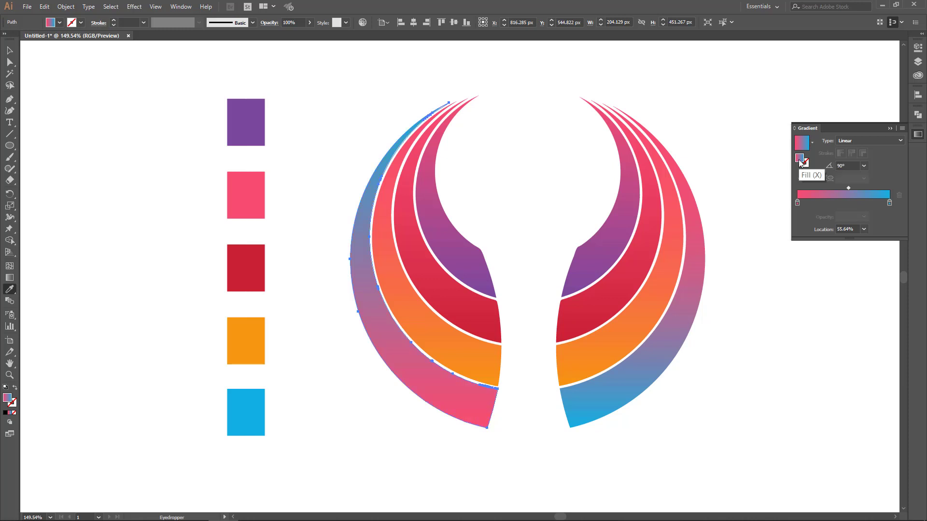
pyautogui.click(802, 177)
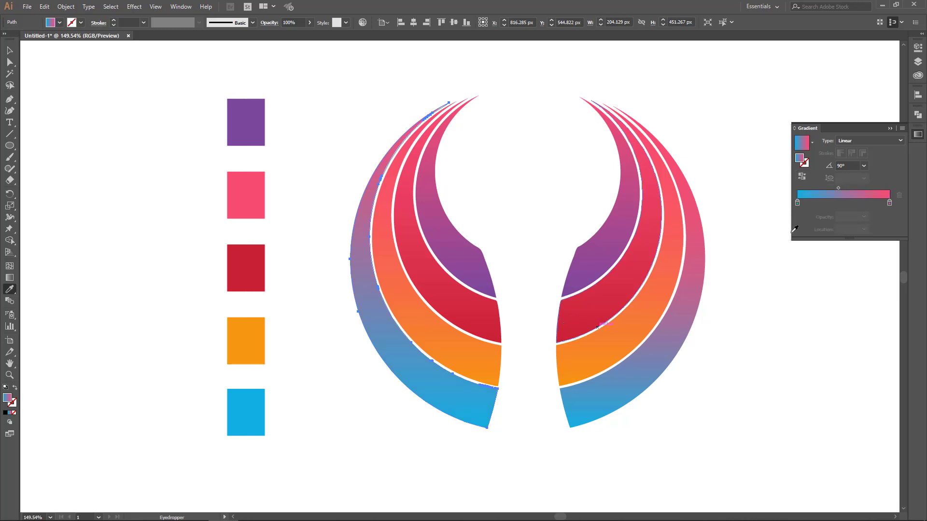
pyautogui.moveTo(838, 188)
pyautogui.mouseDown()
pyautogui.moveTo(846, 188)
pyautogui.moveTo(825, 187)
pyautogui.mouseUp()
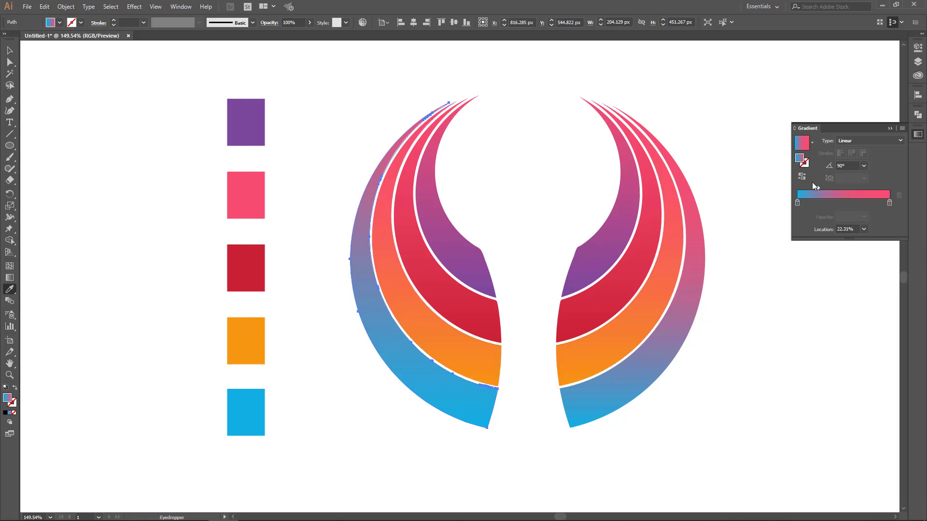
# - Move the first band's pink stop inward and fine-tune its gradient midpoint
pyautogui.moveTo(817, 187); pyautogui.dragTo(816, 187)
pyautogui.moveTo(888, 203); pyautogui.dragTo(875, 206)
pyautogui.moveTo(874, 203); pyautogui.dragTo(870, 203)
pyautogui.click(814, 189)
pyautogui.hotkey('ctrl', 'z')
pyautogui.moveTo(812, 188); pyautogui.dragTo(817, 188)
# - Pull in the pink stops: right outer band ~78%, left orange ~89%, right orange ~92%
pyautogui.click(9, 50)
pyautogui.click(638, 393)
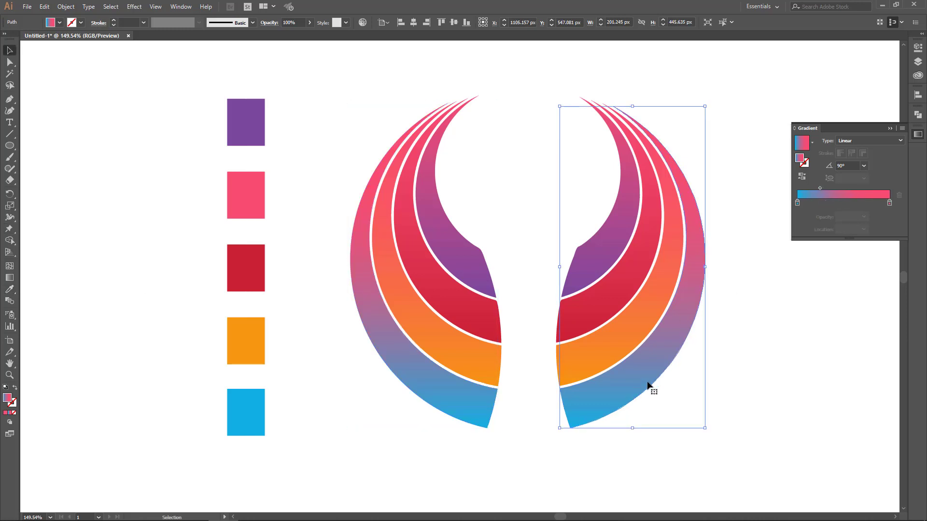
pyautogui.moveTo(820, 188); pyautogui.dragTo(824, 187)
pyautogui.moveTo(890, 205); pyautogui.dragTo(869, 206)
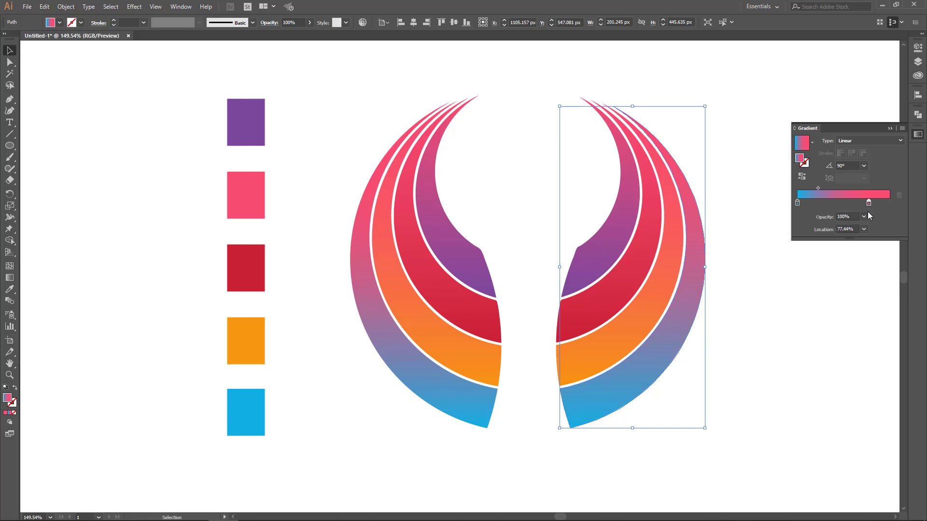
pyautogui.click(422, 331)
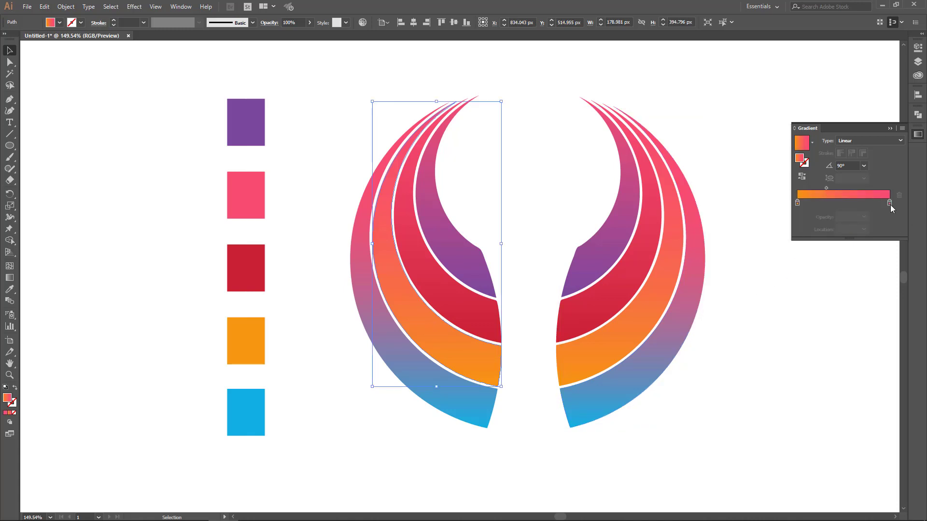
pyautogui.moveTo(890, 204); pyautogui.dragTo(880, 204)
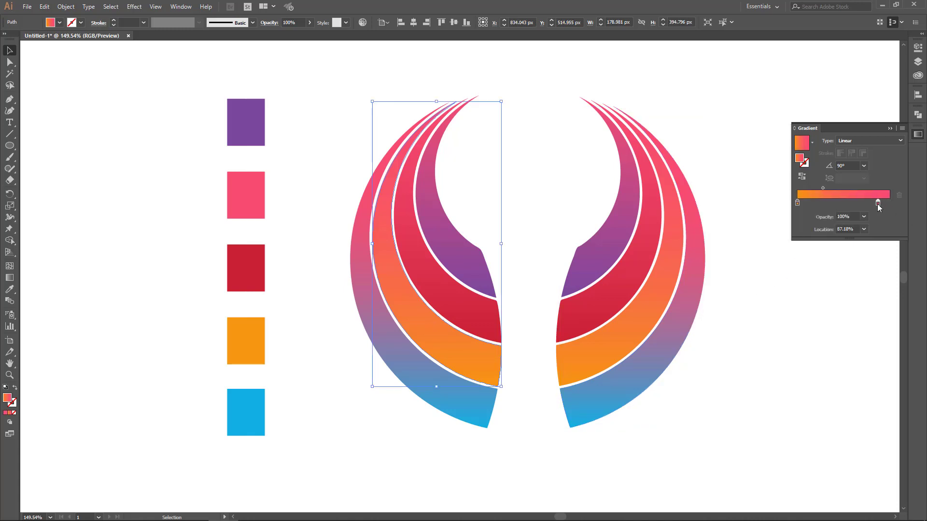
pyautogui.click(660, 299)
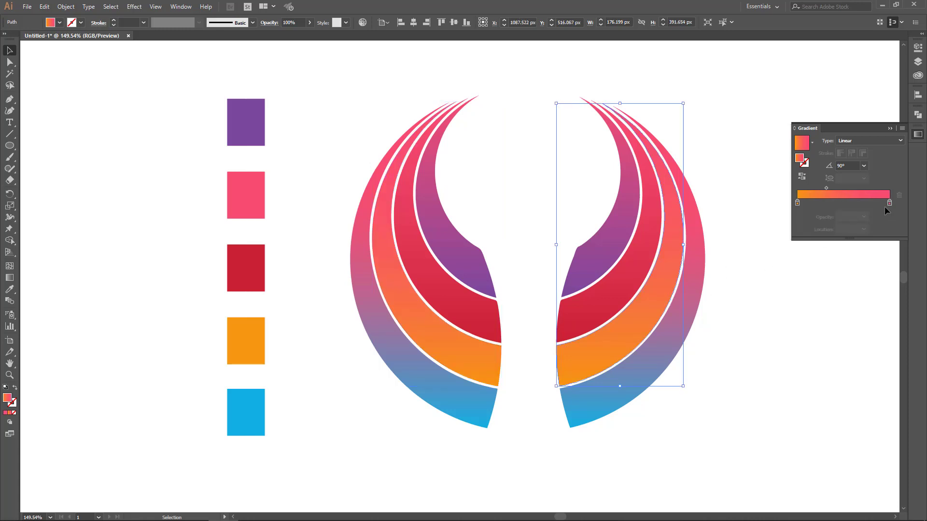
pyautogui.moveTo(889, 204); pyautogui.dragTo(869, 213)
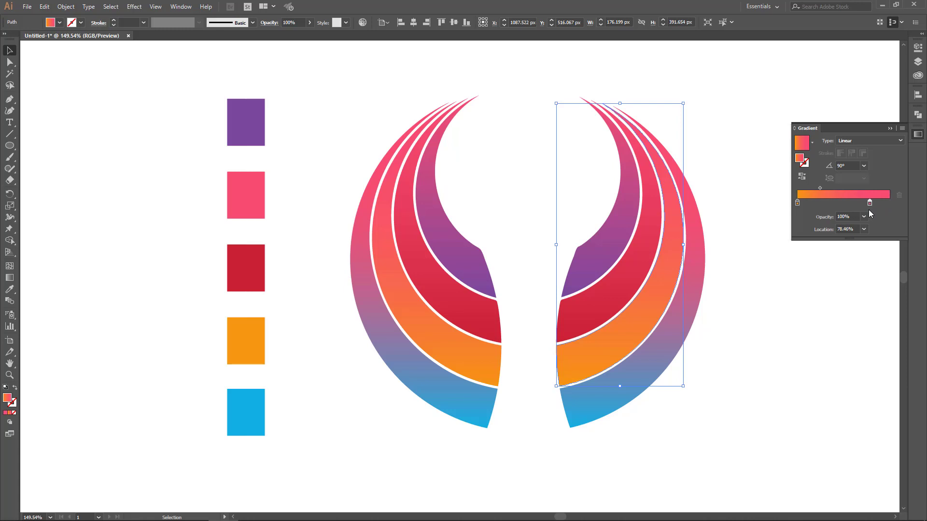
# - Pull in the end stops: red bands ~81% and ~71%, purple pieces ~76% and ~70%
pyautogui.click(652, 246)
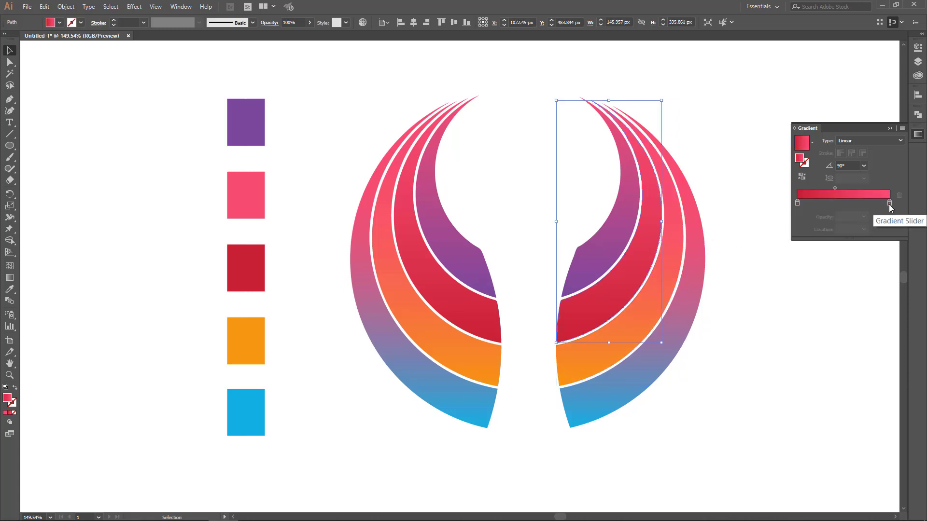
pyautogui.moveTo(890, 203); pyautogui.dragTo(872, 203)
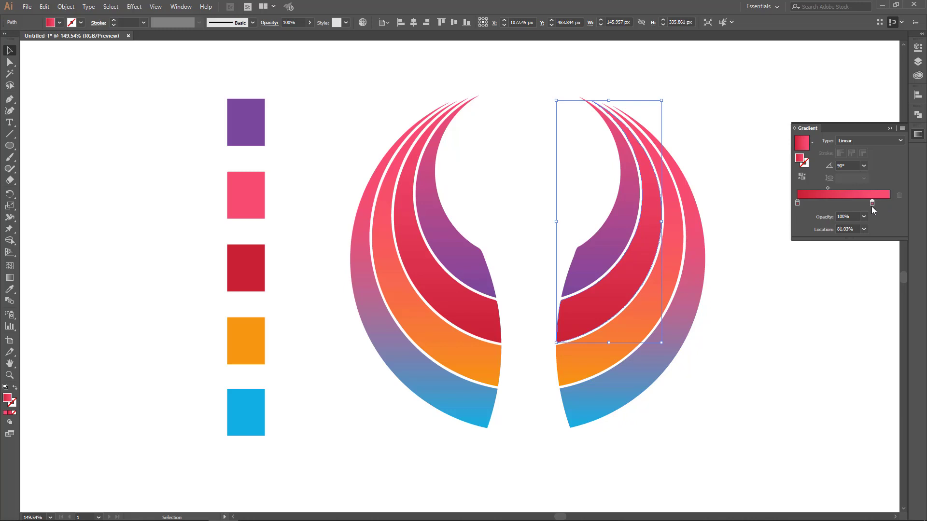
pyautogui.click(483, 302)
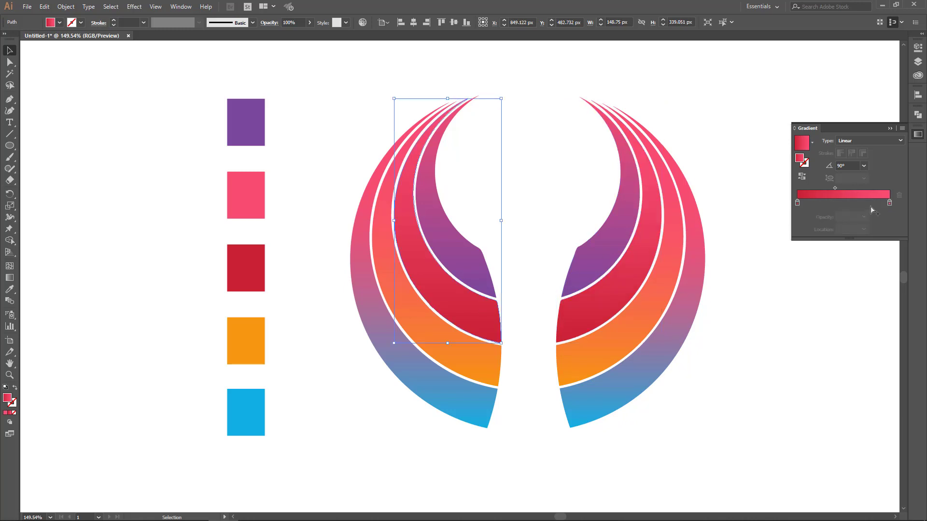
pyautogui.moveTo(890, 203); pyautogui.dragTo(860, 205)
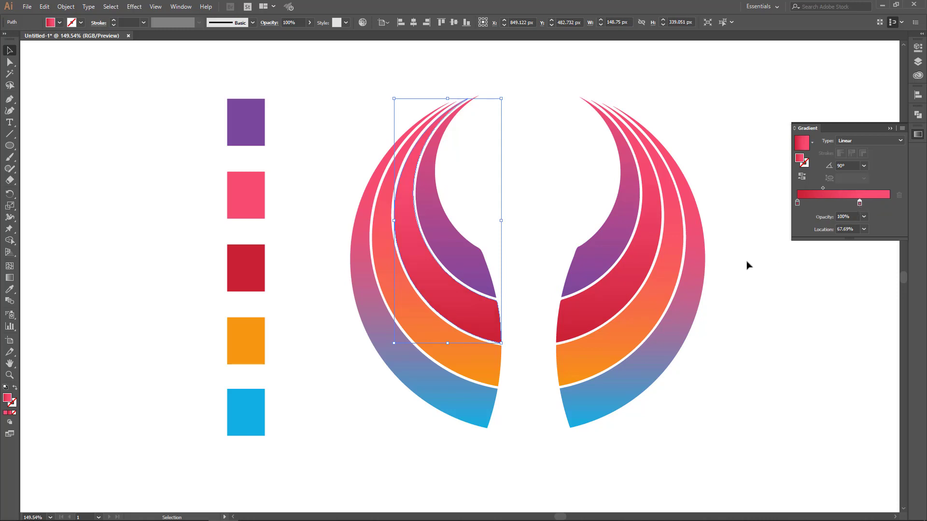
pyautogui.click(613, 237)
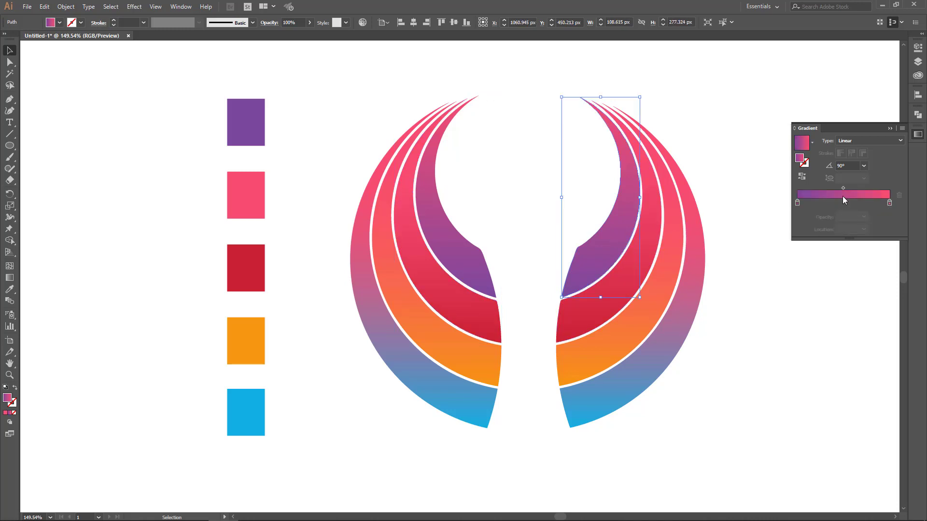
pyautogui.click(889, 203)
pyautogui.moveTo(888, 205); pyautogui.dragTo(862, 209)
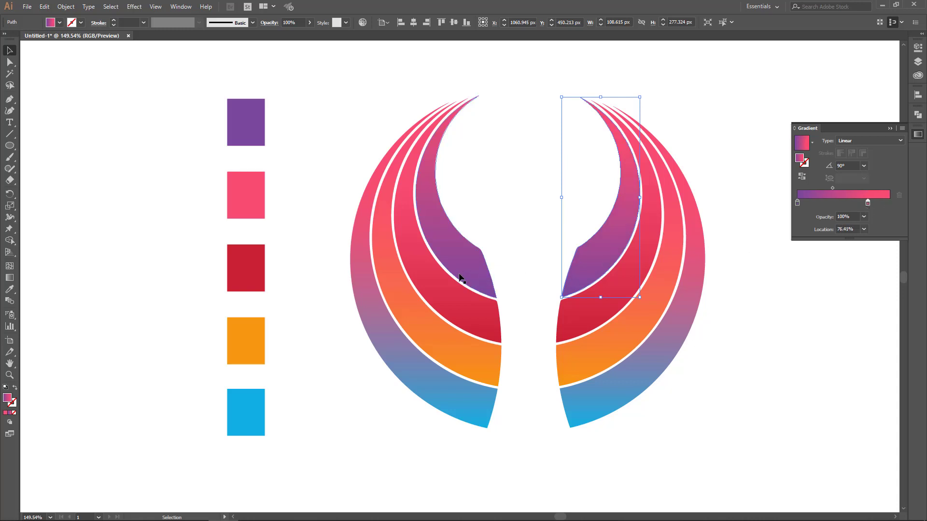
pyautogui.click(478, 281)
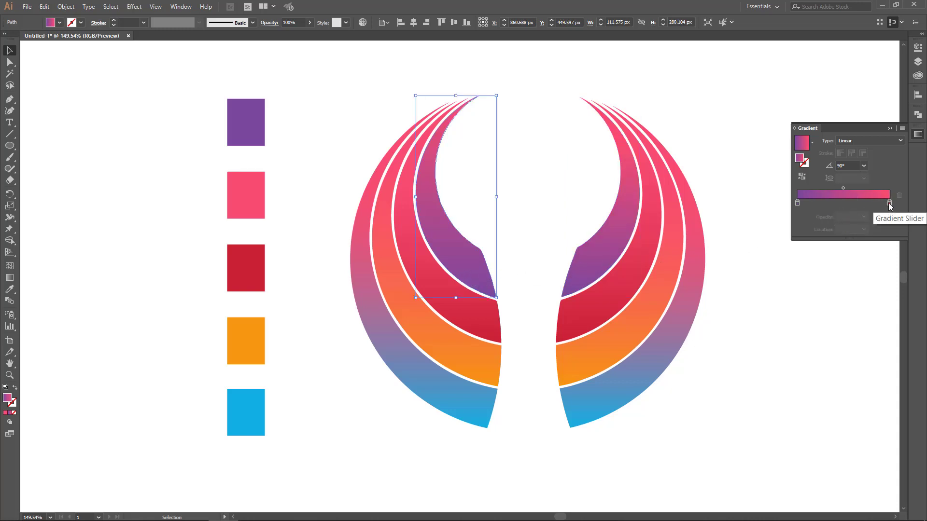
pyautogui.moveTo(889, 204); pyautogui.dragTo(862, 203)
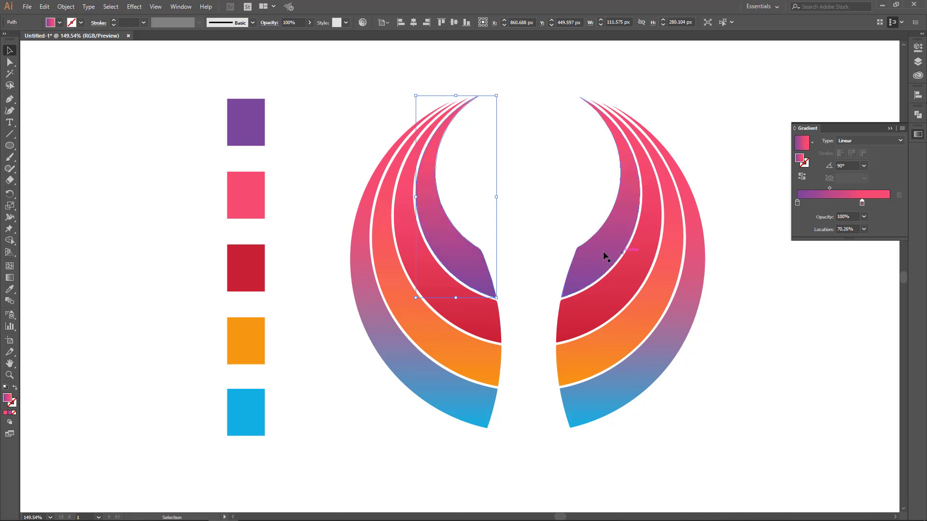
# - Move the five colour swatches off the artboard to the left
pyautogui.click(306, 180)
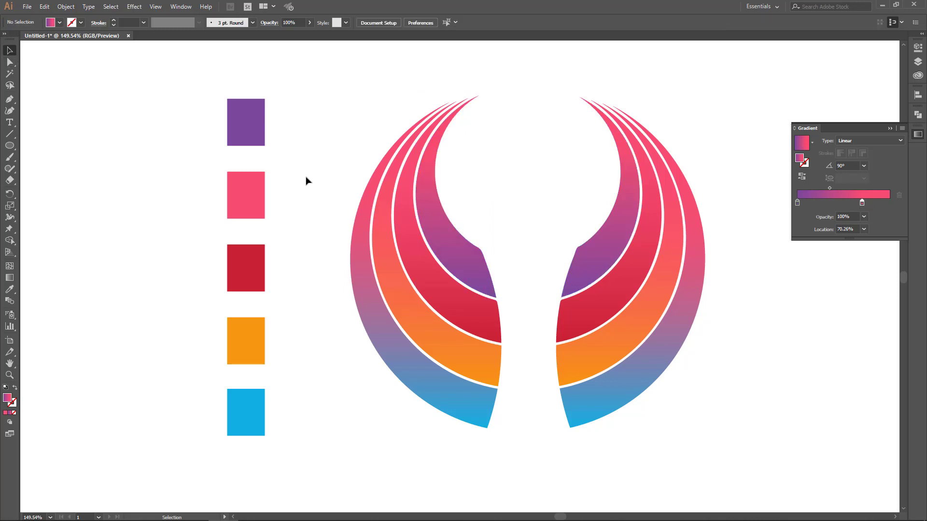
pyautogui.hotkey('ctrl', '-')
pyautogui.hotkey('ctrl', '-')
pyautogui.hotkey('ctrl', '-')
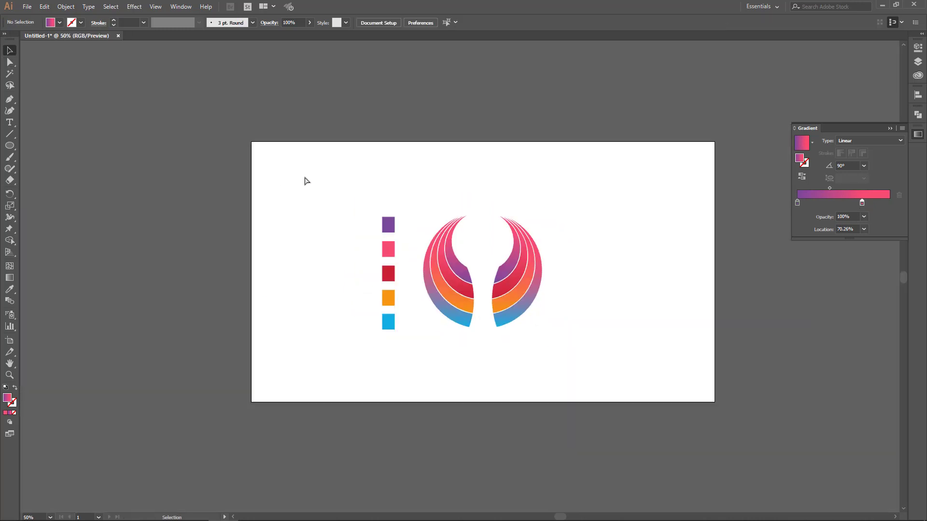
pyautogui.moveTo(326, 210); pyautogui.dragTo(403, 346)
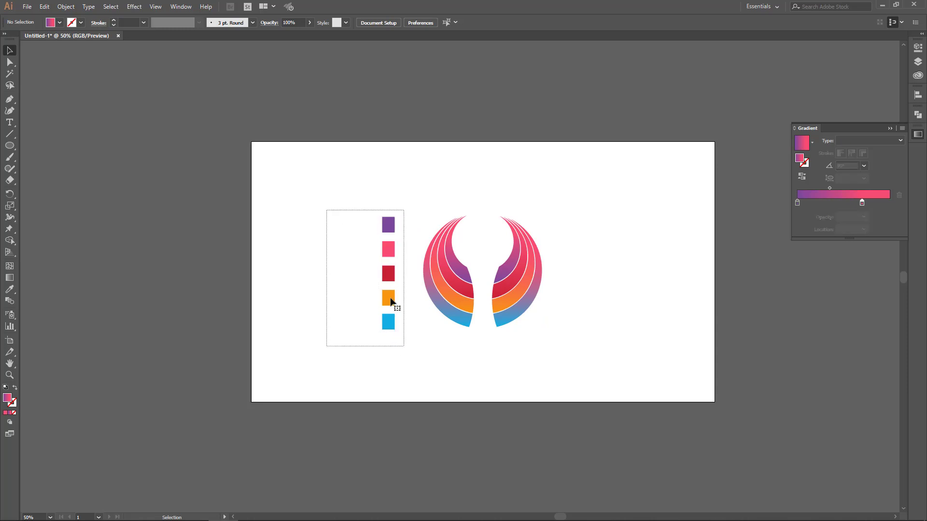
pyautogui.moveTo(391, 285); pyautogui.dragTo(170, 278)
pyautogui.moveTo(415, 197); pyautogui.dragTo(602, 361)
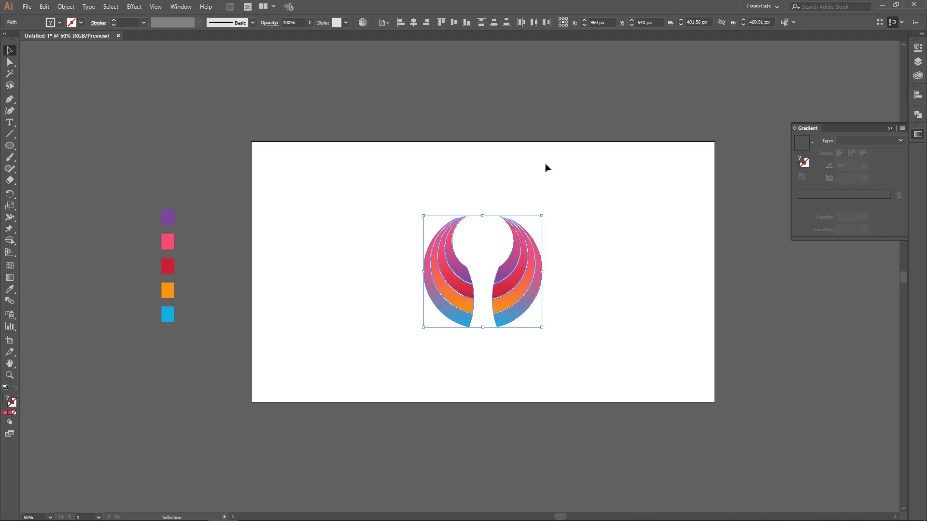
# - Rotate the wing logo, then turn it 180° back upright
pyautogui.moveTo(546, 212)
pyautogui.mouseDown()
pyautogui.moveTo(469, 344)
pyautogui.moveTo(434, 352)
pyautogui.mouseUp()
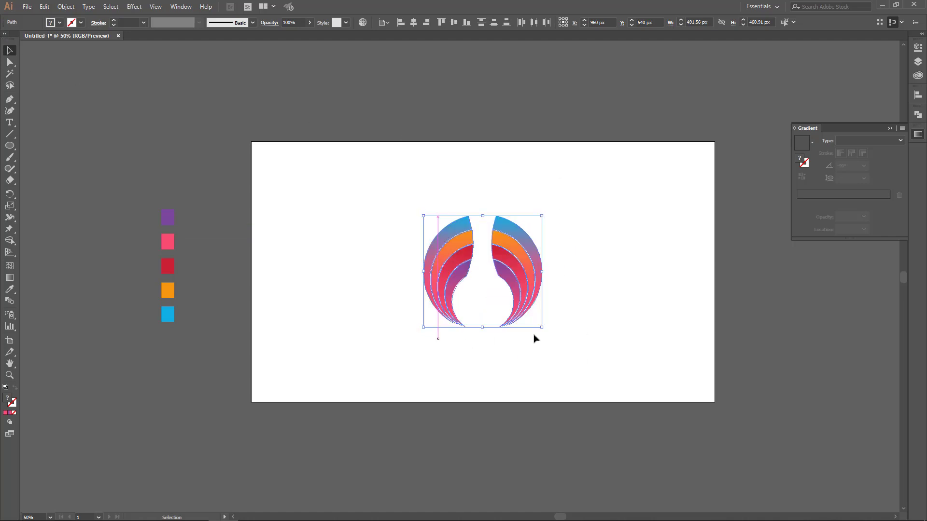
pyautogui.click(642, 292)
pyautogui.hotkey('ctrl', '0')
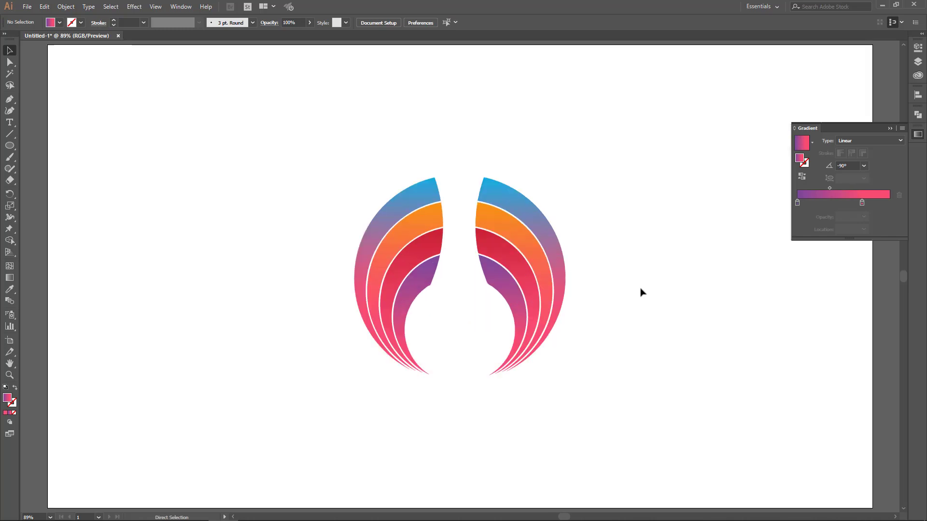
pyautogui.moveTo(590, 125); pyautogui.dragTo(295, 402)
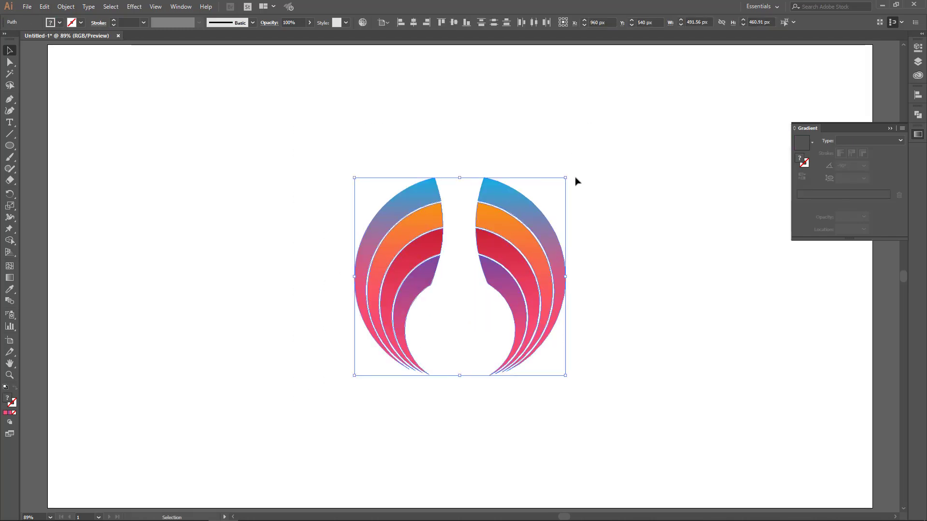
pyautogui.moveTo(571, 174); pyautogui.dragTo(403, 369)
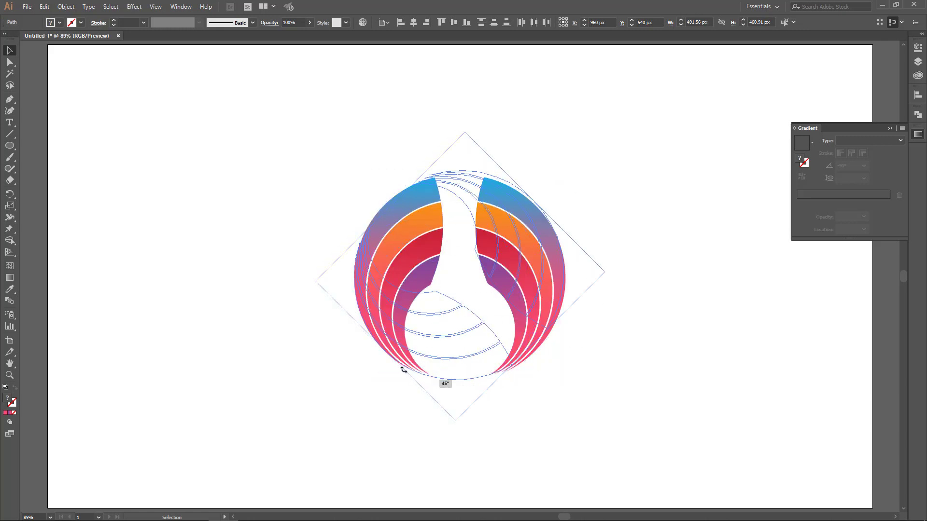
pyautogui.click(676, 253)
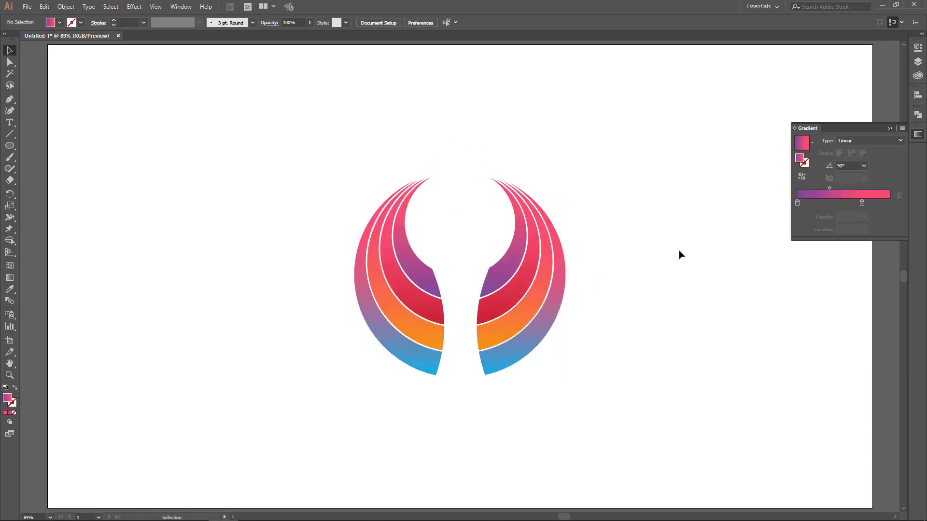
pyautogui.hotkey('ctrl', '-')
pyautogui.hotkey('ctrl', '-')
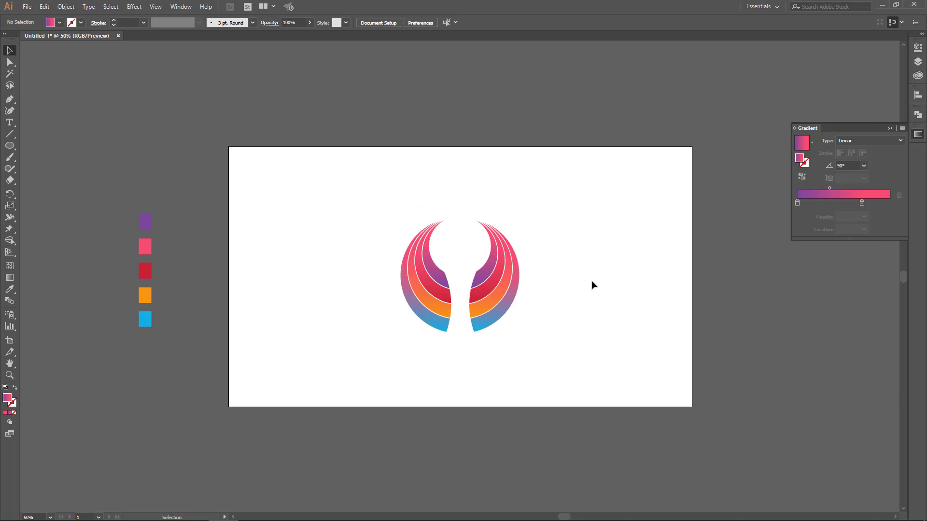
# - Group all the wing logo pieces, undoing a trial move off the artboard
pyautogui.moveTo(385, 187); pyautogui.dragTo(597, 379)
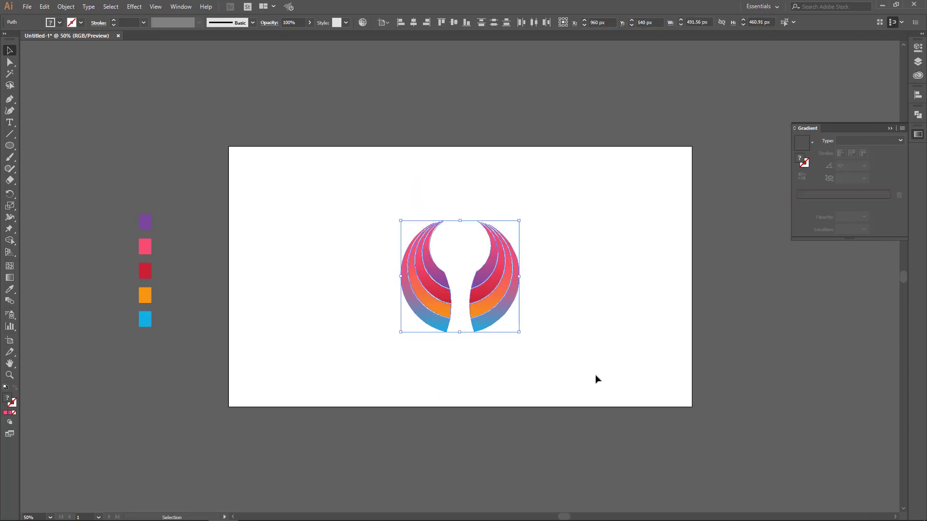
pyautogui.press('a')
pyautogui.press('v')
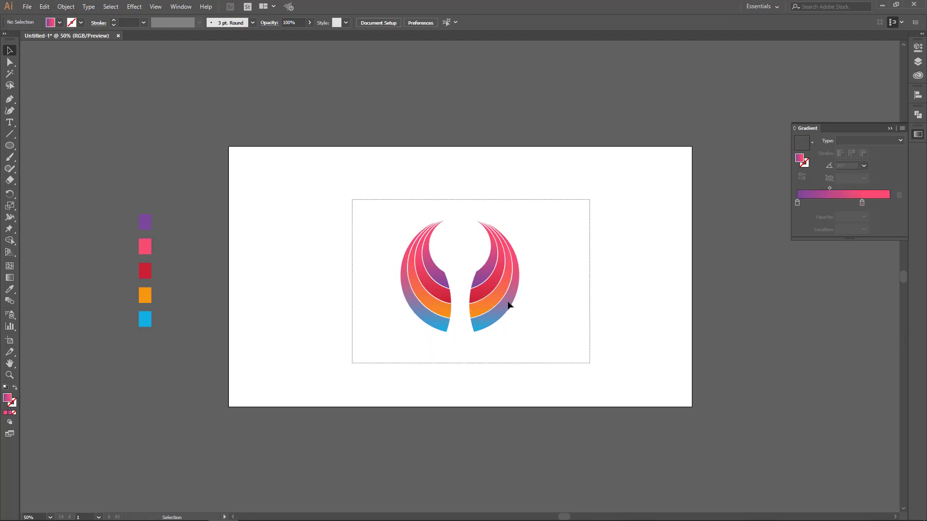
pyautogui.moveTo(490, 288); pyautogui.dragTo(144, 124)
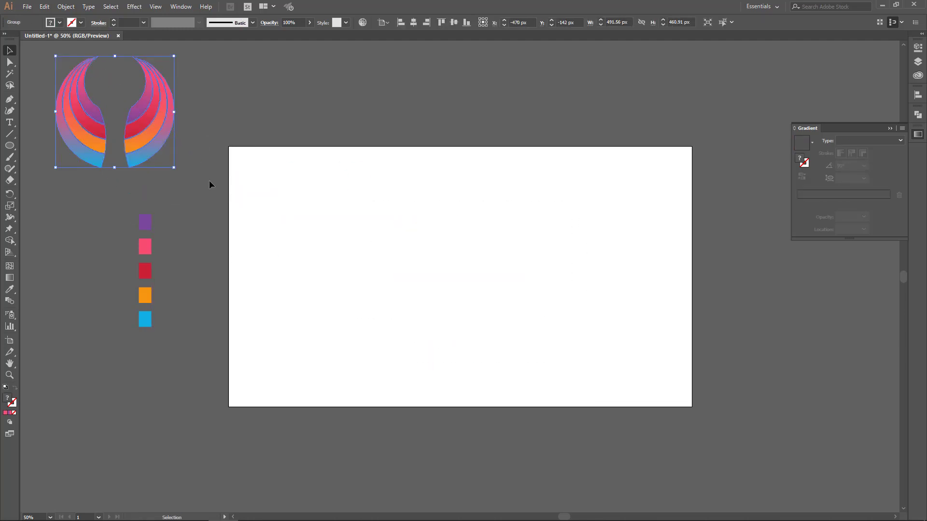
pyautogui.click(262, 207)
pyautogui.hotkey('ctrl', 'z')
pyautogui.hotkey('ctrl', 'z')
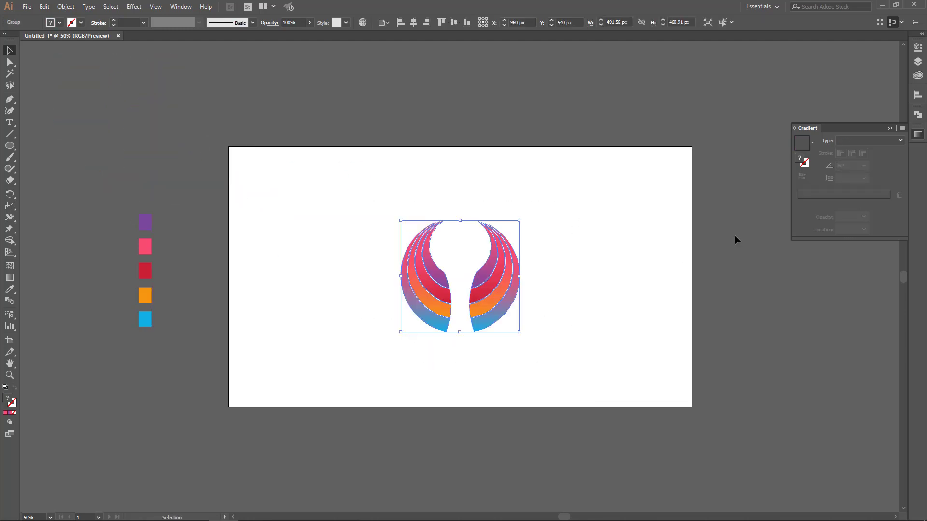
# - Set alignment to Align To Artboard with the logo group selected
pyautogui.click(917, 96)
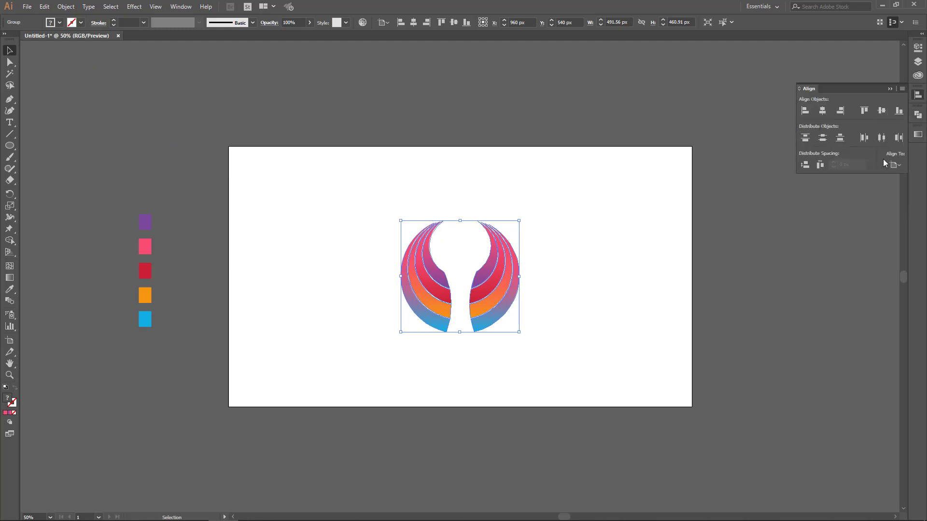
pyautogui.click(893, 164)
pyautogui.click(887, 194)
pyautogui.moveTo(574, 187)
pyautogui.mouseDown()
pyautogui.moveTo(385, 344)
pyautogui.moveTo(415, 320)
pyautogui.mouseUp()
pyautogui.hotkey('ctrl', '0')
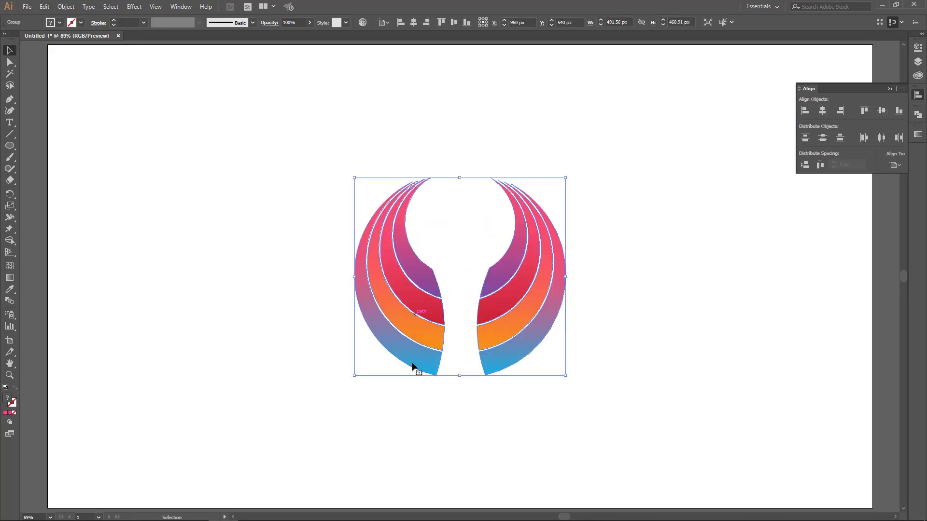
pyautogui.click(680, 293)
# - Draw a 400 px circle and move it to the left of the logo
pyautogui.press('l')
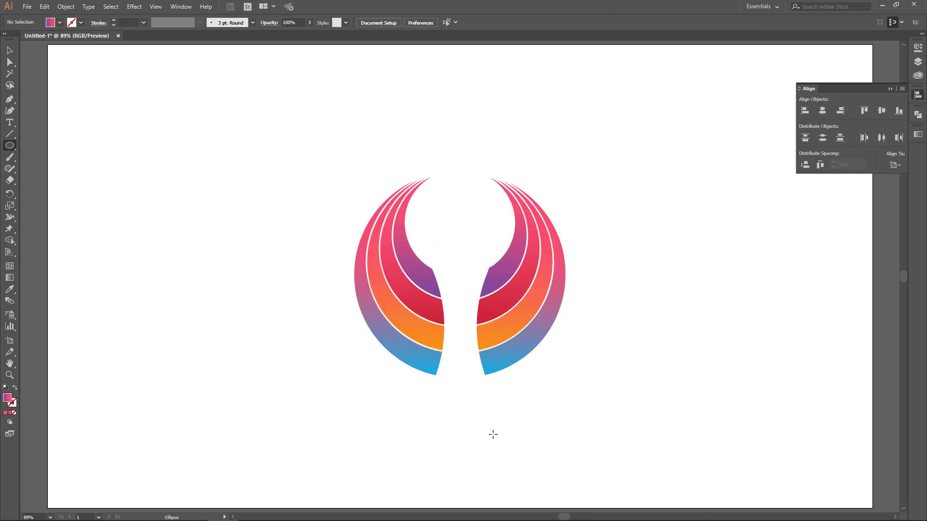
pyautogui.click(503, 429)
pyautogui.write('70')
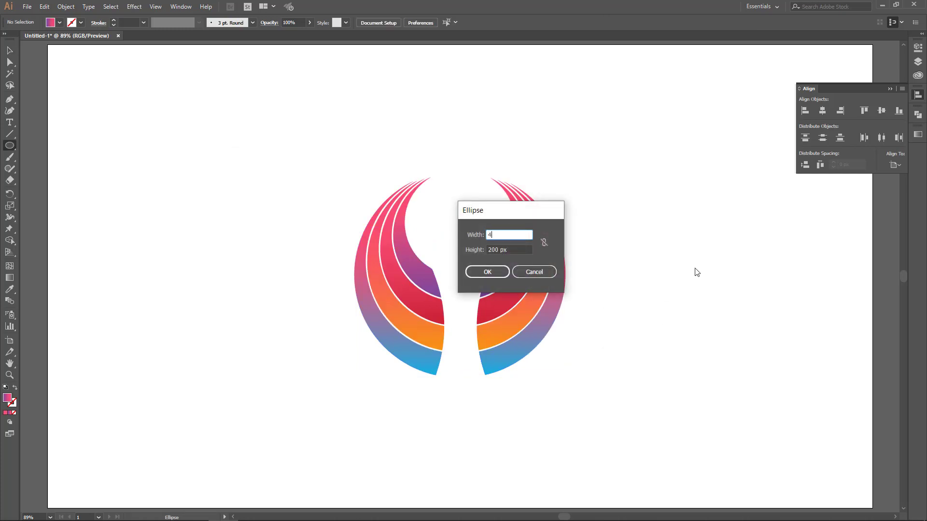
pyautogui.press('Tab')
pyautogui.write('4')
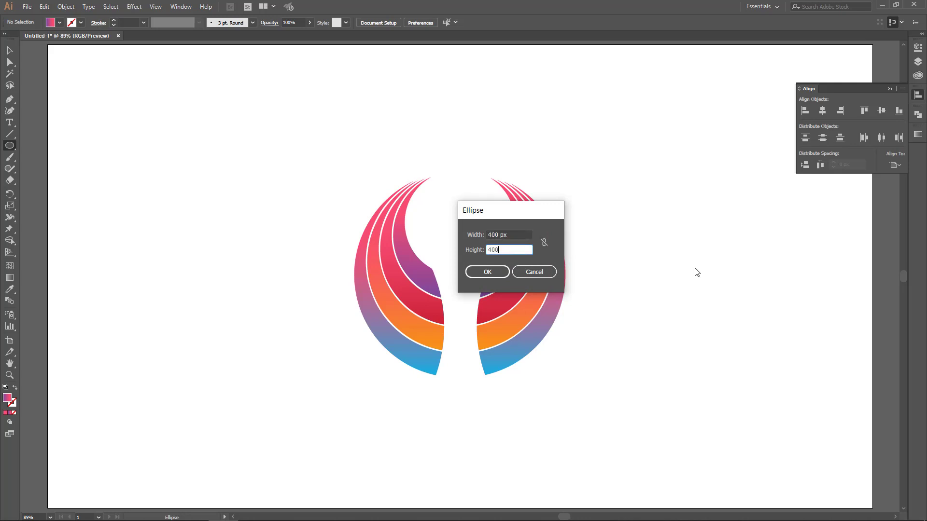
pyautogui.press('Return')
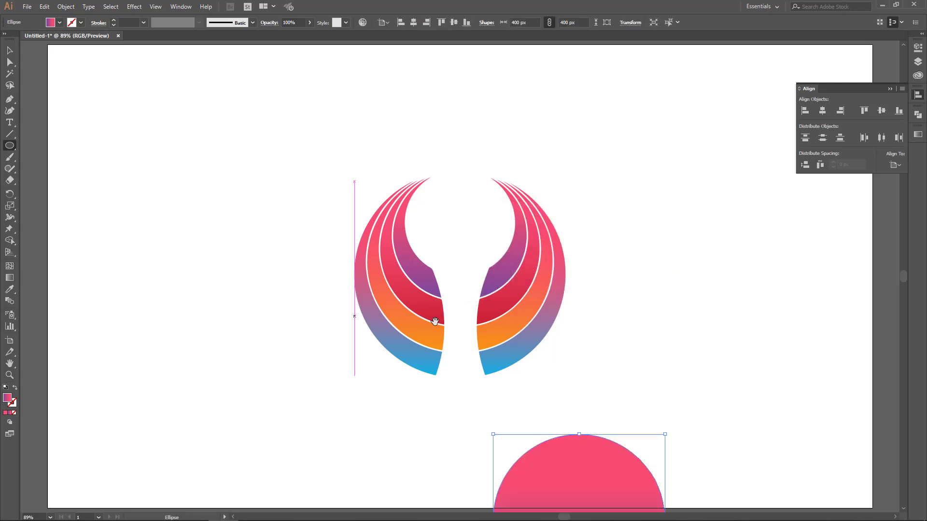
pyautogui.moveTo(517, 283); pyautogui.dragTo(497, 146)
pyautogui.press('v')
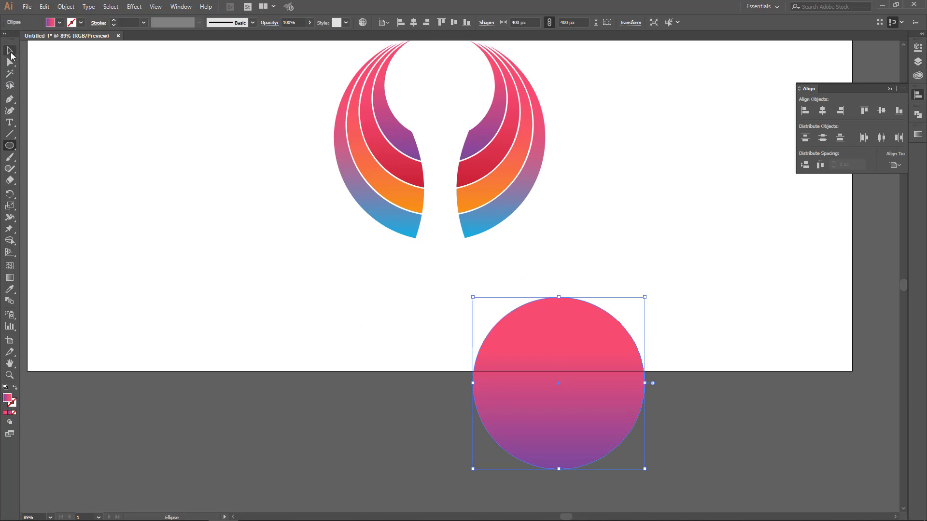
pyautogui.moveTo(525, 327); pyautogui.dragTo(229, 175)
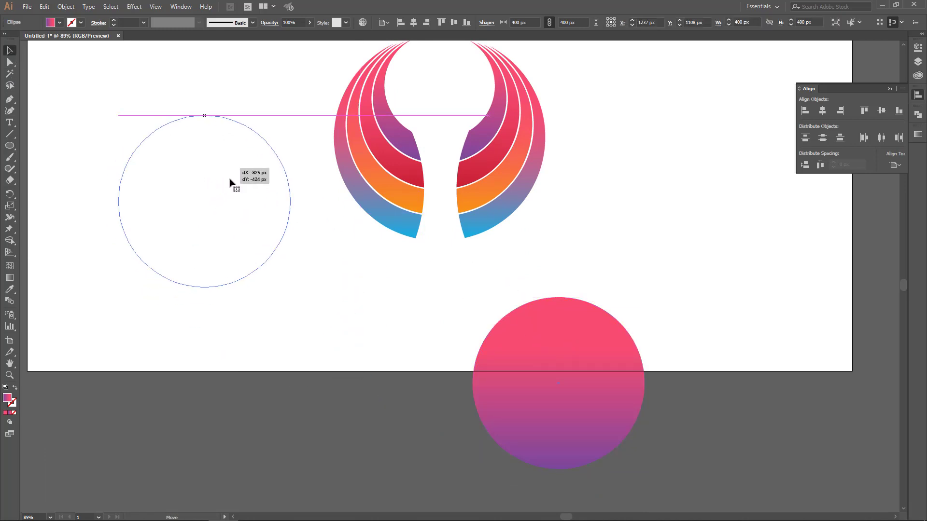
# - Select the orange swatch and view its F79611 colour value
pyautogui.moveTo(338, 265); pyautogui.dragTo(451, 290)
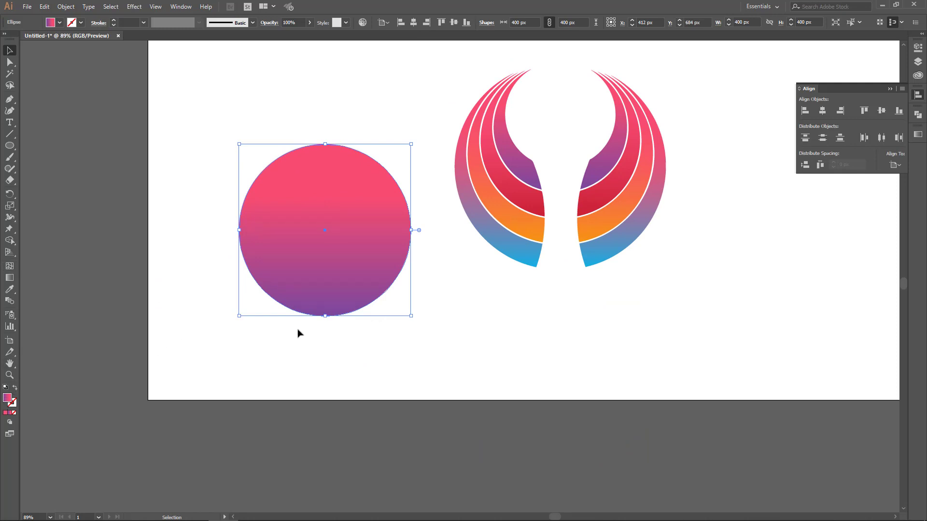
pyautogui.click(372, 340)
pyautogui.moveTo(224, 252); pyautogui.dragTo(321, 280)
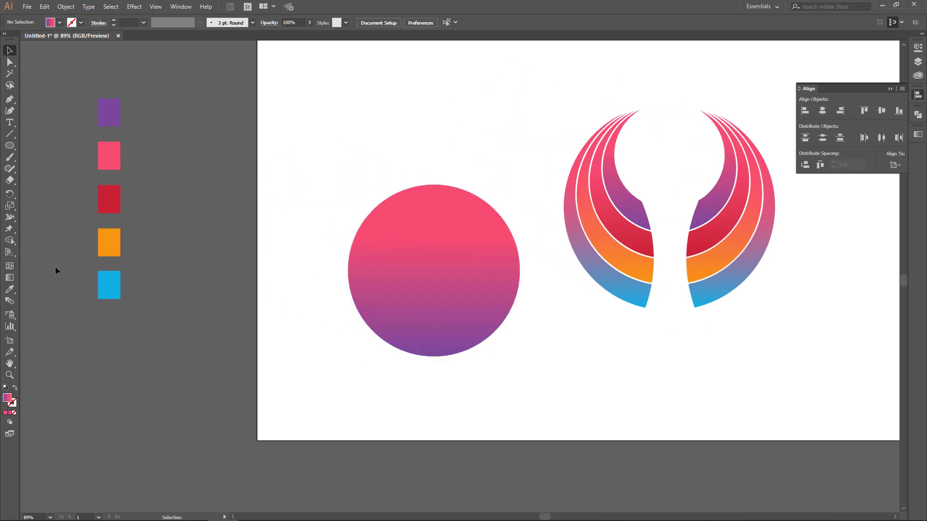
pyautogui.click(409, 289)
pyautogui.click(109, 243)
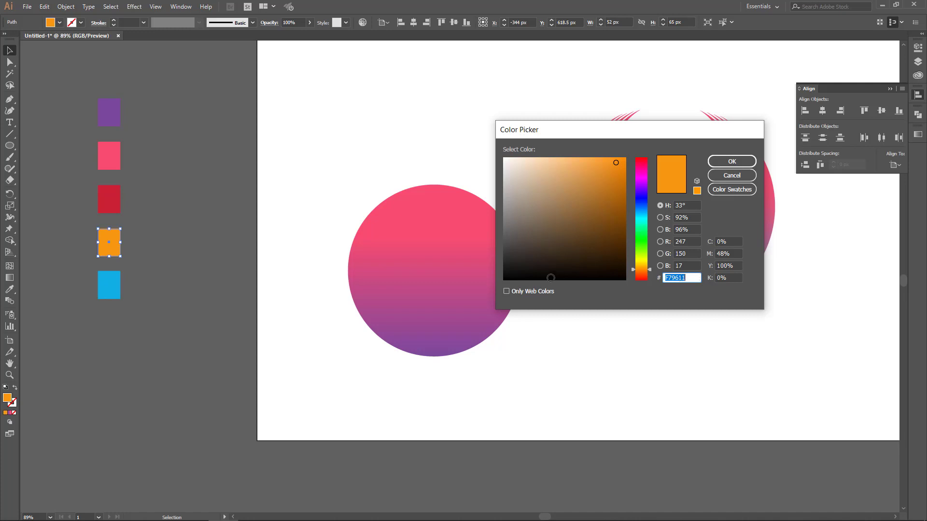
# - Set the circle gradient's middle stop to orange F79611 at 59.23% location
pyautogui.click(731, 161)
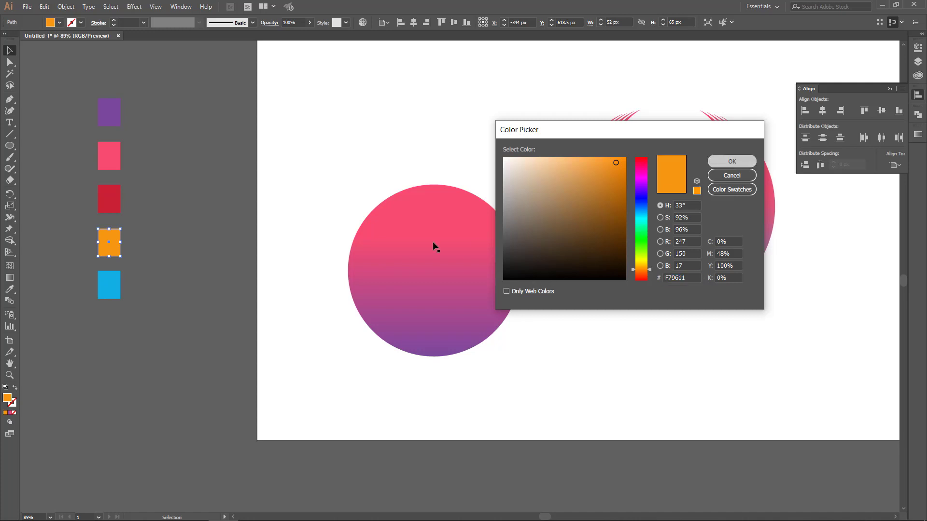
pyautogui.click(389, 238)
pyautogui.click(7, 279)
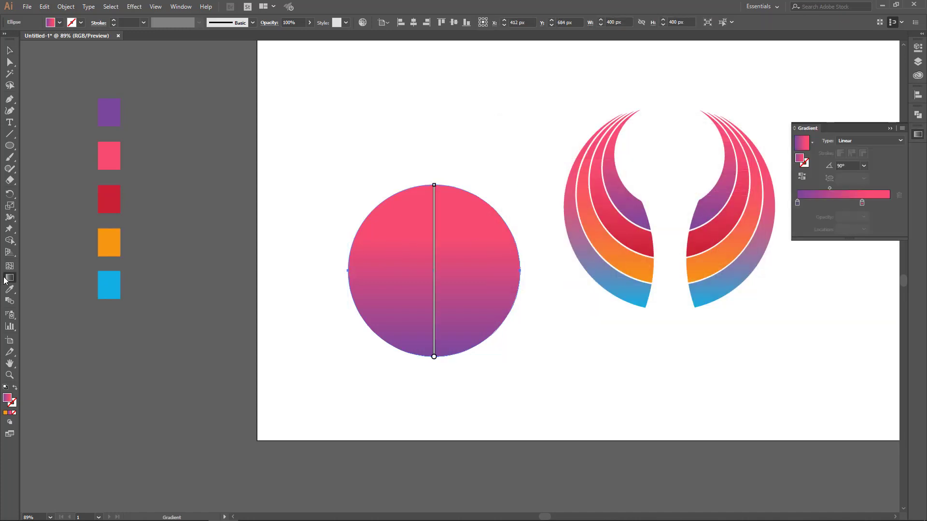
pyautogui.moveTo(861, 207); pyautogui.dragTo(852, 207)
pyautogui.doubleClick(852, 207)
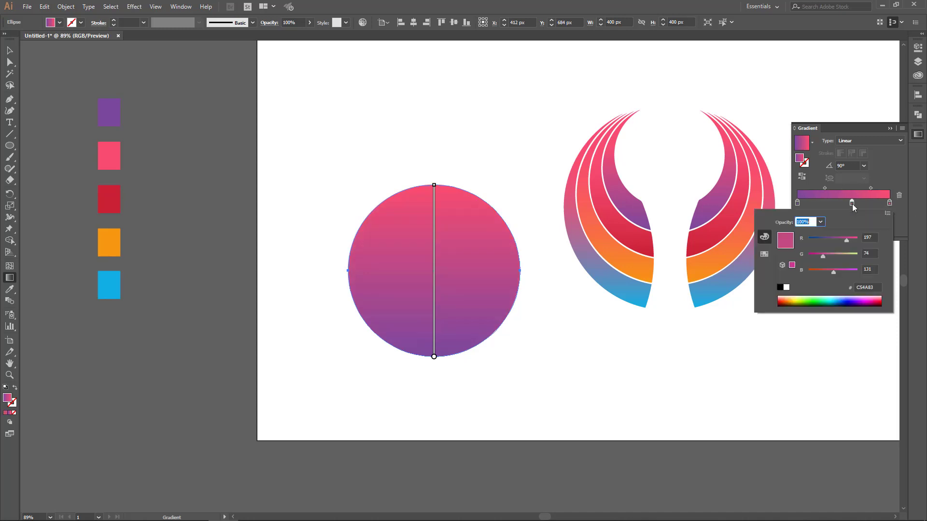
pyautogui.click(874, 288)
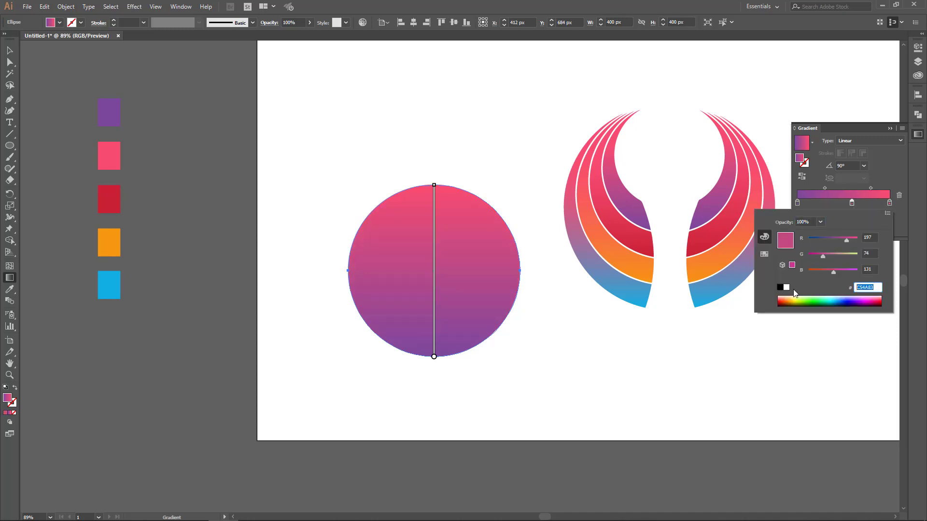
pyautogui.write('F79611')
pyautogui.press('Return')
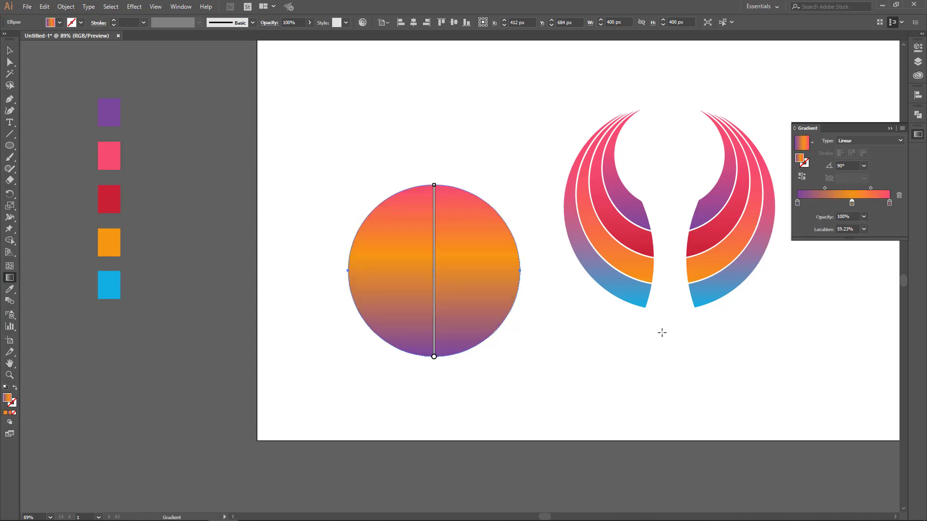
# - Try a radial circle gradient, reversing it and shifting the orange stop and midpoint
pyautogui.click(853, 140)
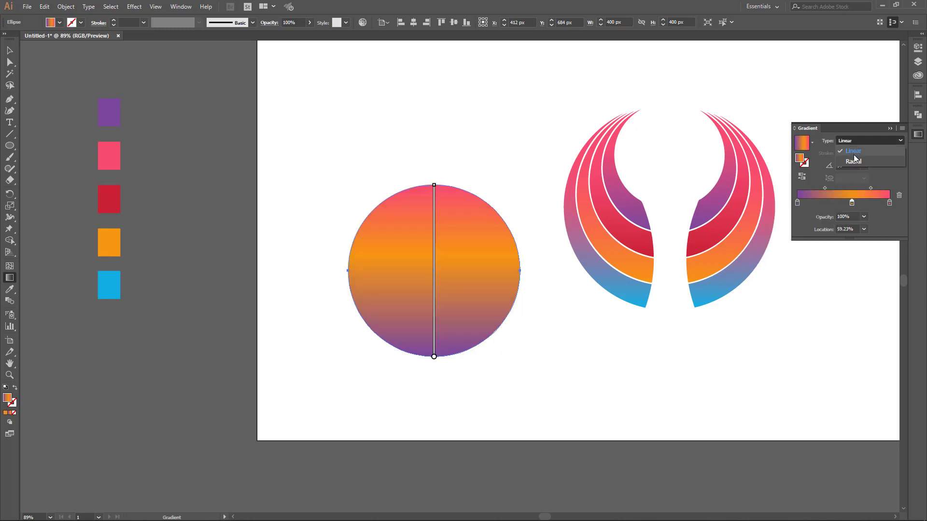
pyautogui.click(854, 158)
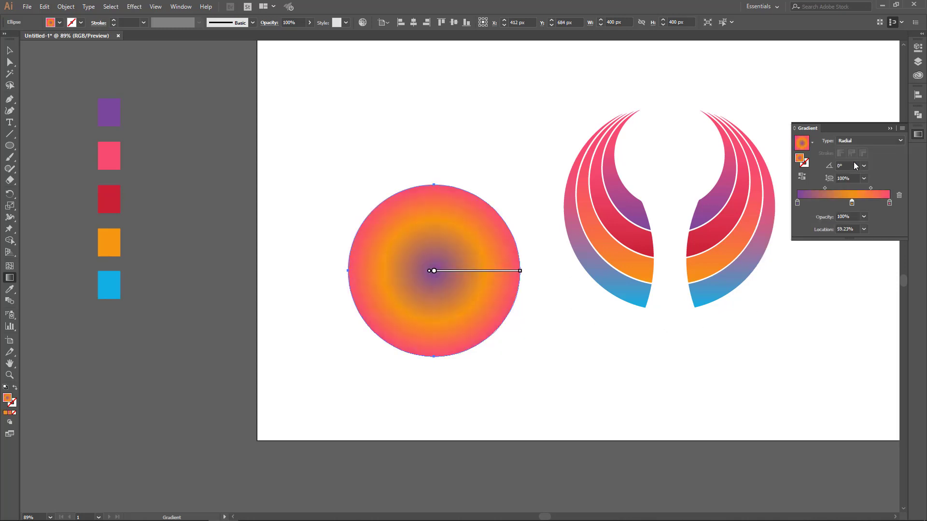
pyautogui.click(802, 177)
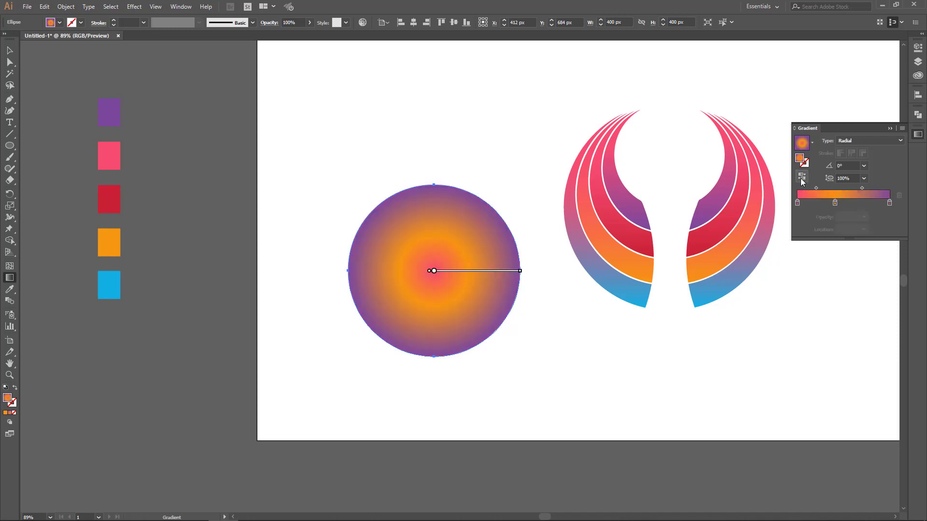
pyautogui.click(801, 177)
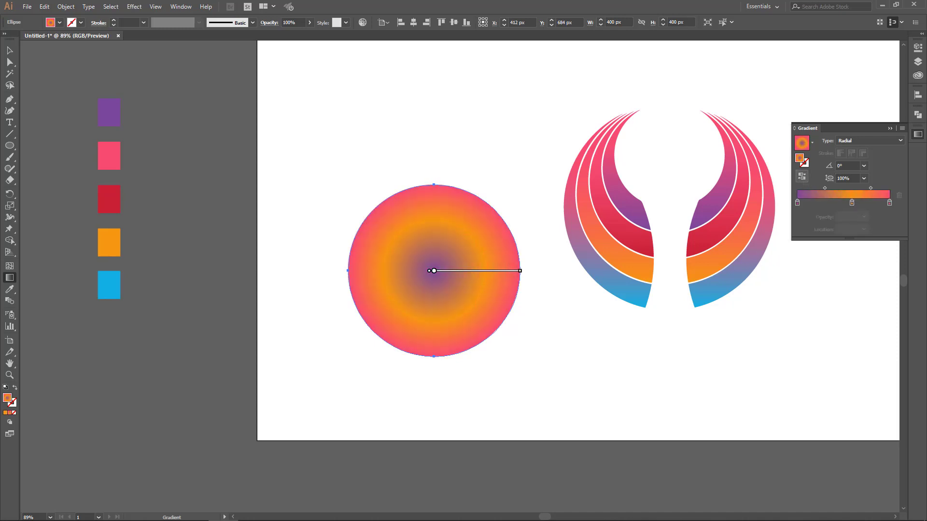
pyautogui.moveTo(852, 203); pyautogui.dragTo(839, 205)
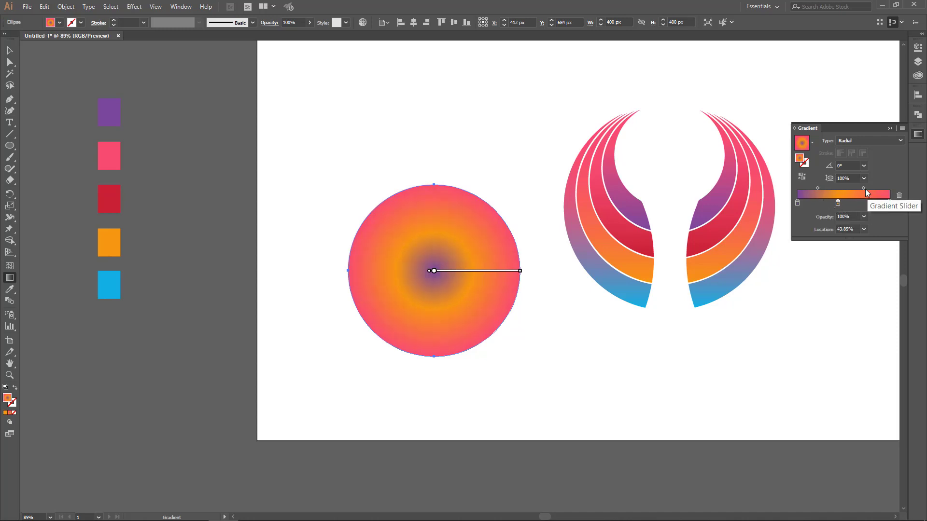
pyautogui.moveTo(864, 188); pyautogui.dragTo(870, 205)
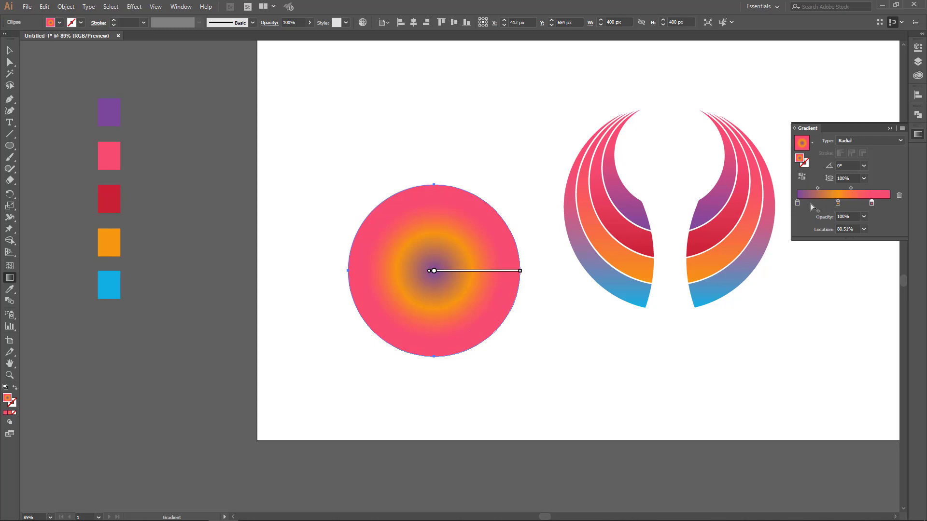
pyautogui.moveTo(520, 270)
pyautogui.mouseDown()
pyautogui.moveTo(575, 271)
pyautogui.moveTo(517, 272)
pyautogui.mouseUp()
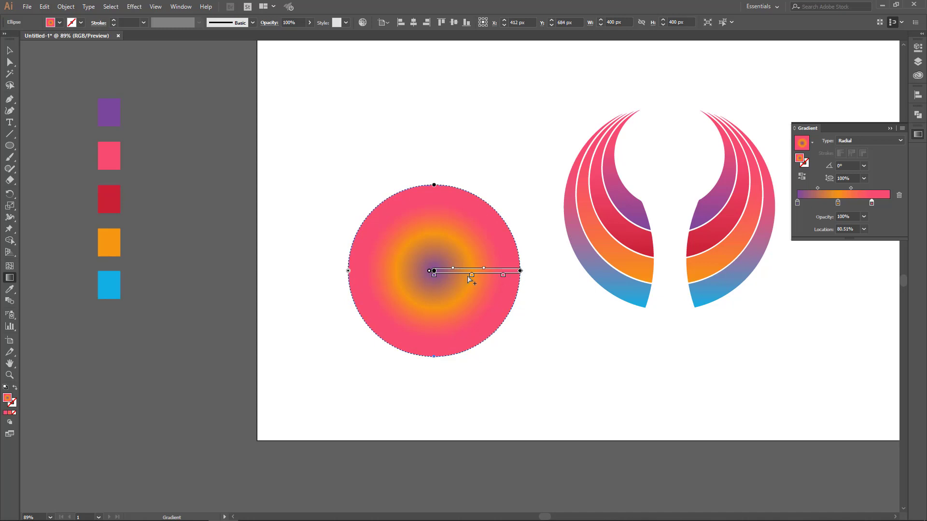
pyautogui.moveTo(469, 280); pyautogui.dragTo(465, 280)
# - Undo the radial changes to restore the 90° pink-to-purple linear gradient
pyautogui.press('v')
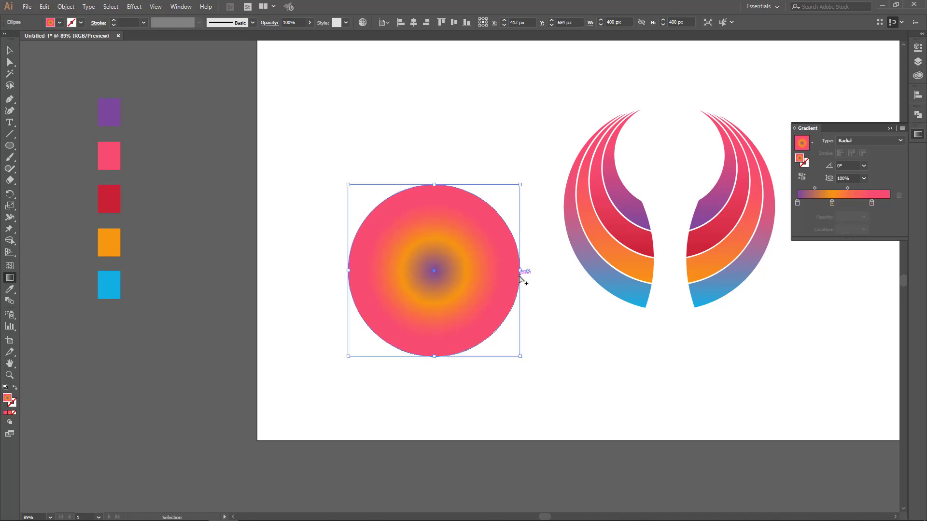
pyautogui.hotkey('ctrl', 'z')
pyautogui.hotkey('ctrl', 'z')
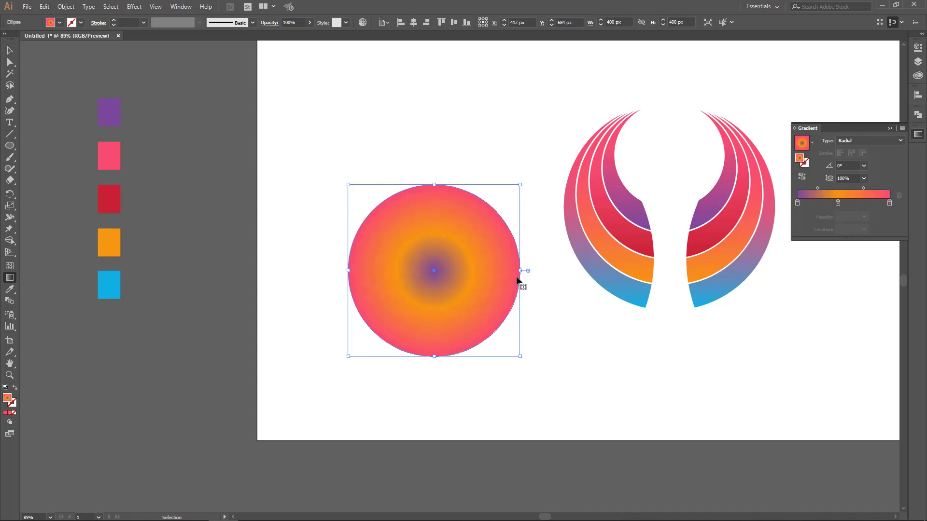
pyautogui.hotkey('ctrl', 'z')
pyautogui.hotkey('ctrl', 'z')
pyautogui.hotkey('ctrl', 'z')
pyautogui.hotkey('ctrl', 'z')
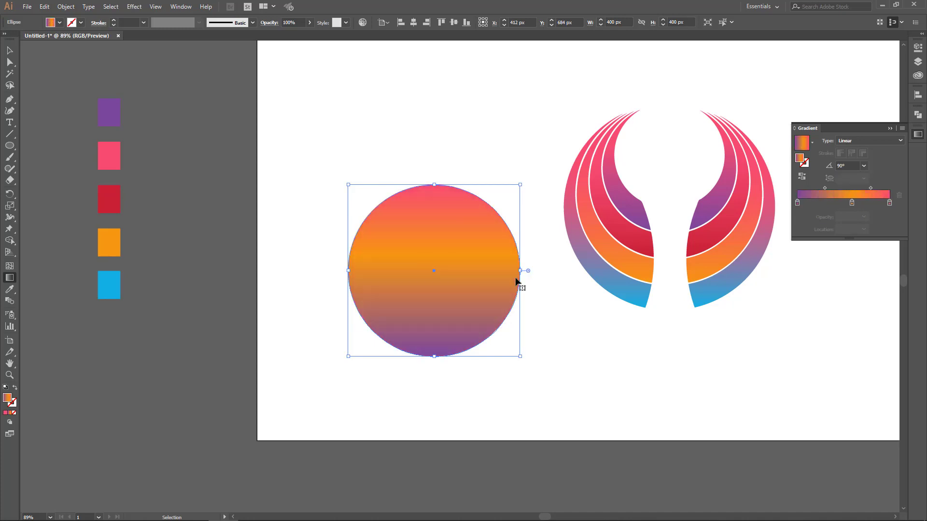
pyautogui.hotkey('ctrl', 'z')
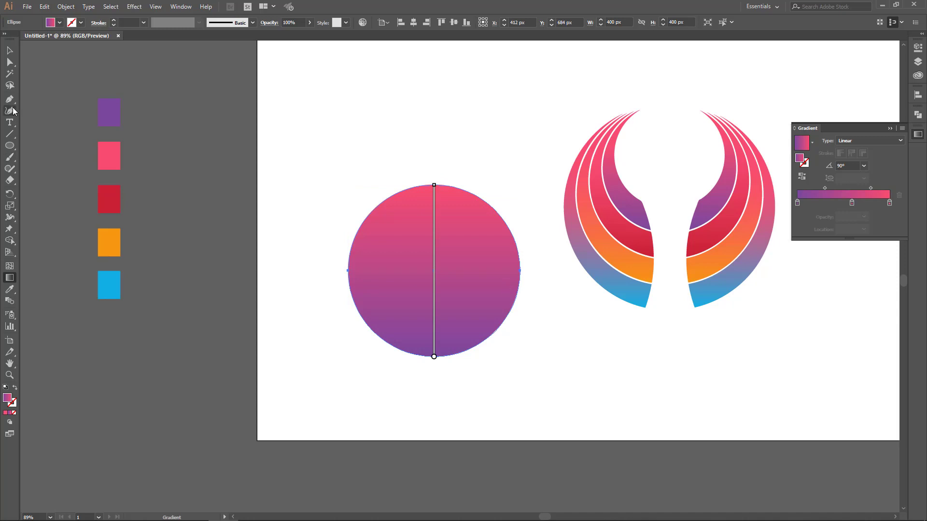
pyautogui.press('v')
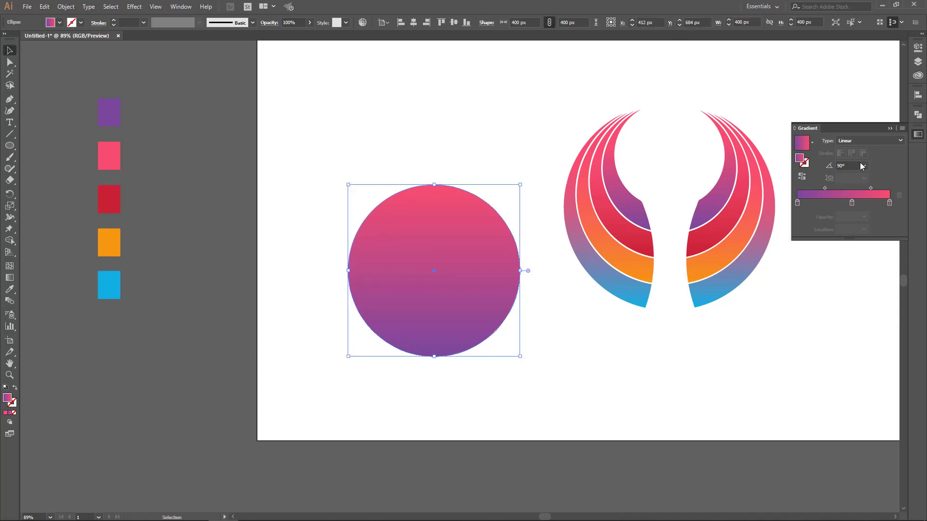
# - Make the circle's gradient radial, trying and undoing a transparent middle stop
pyautogui.click(893, 141)
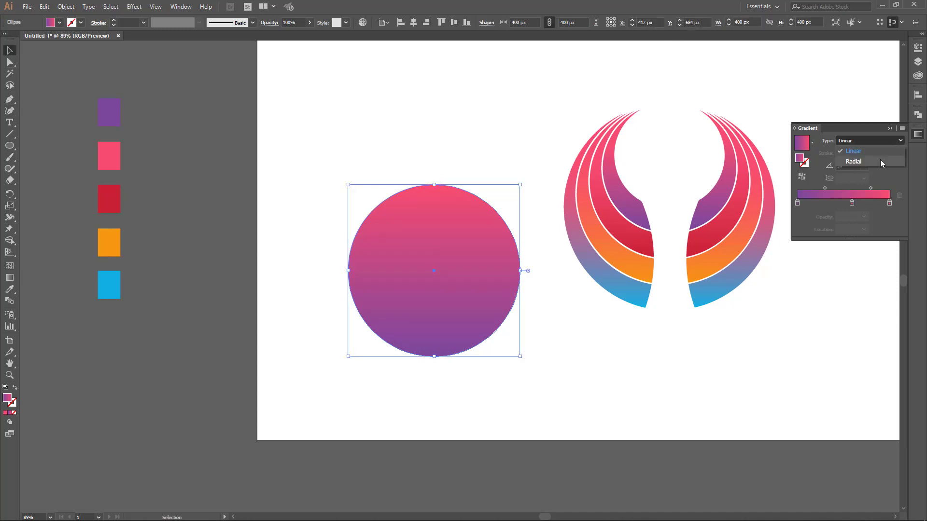
pyautogui.click(881, 161)
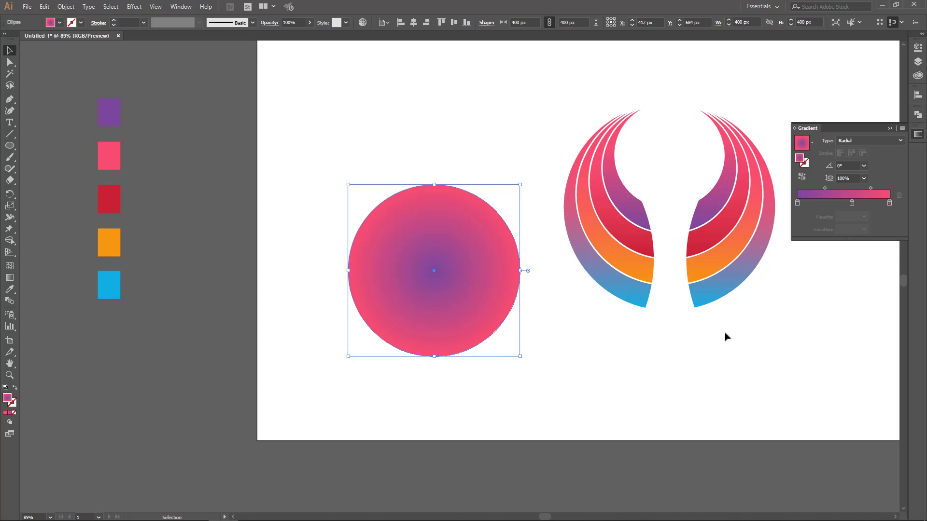
pyautogui.doubleClick(852, 204)
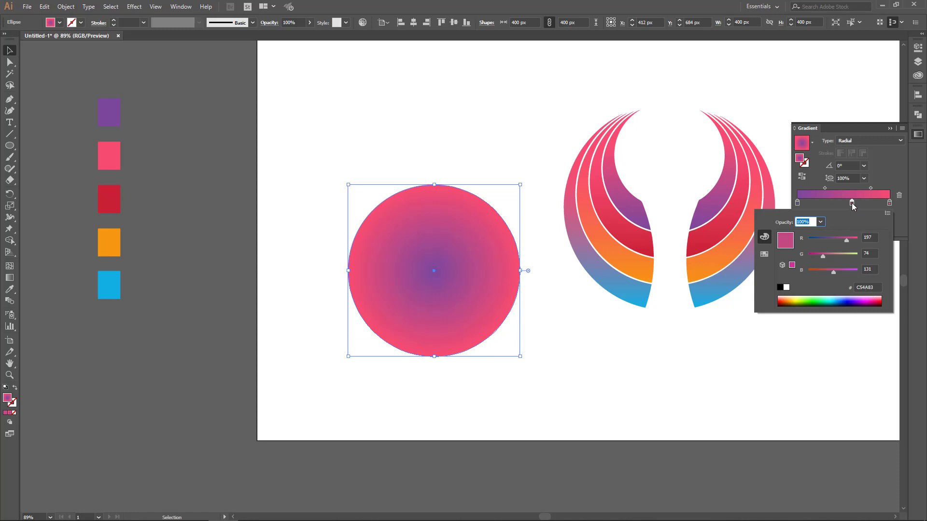
pyautogui.click(852, 206)
pyautogui.click(863, 217)
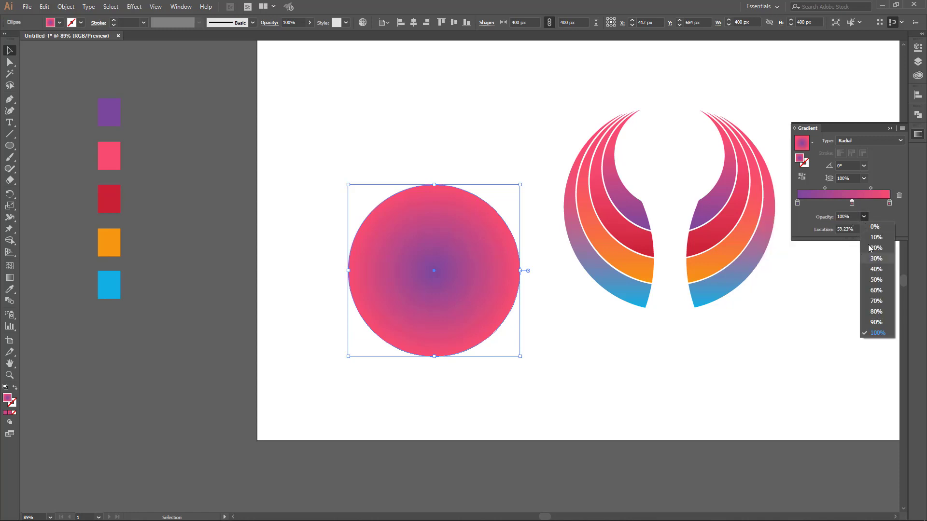
pyautogui.click(875, 226)
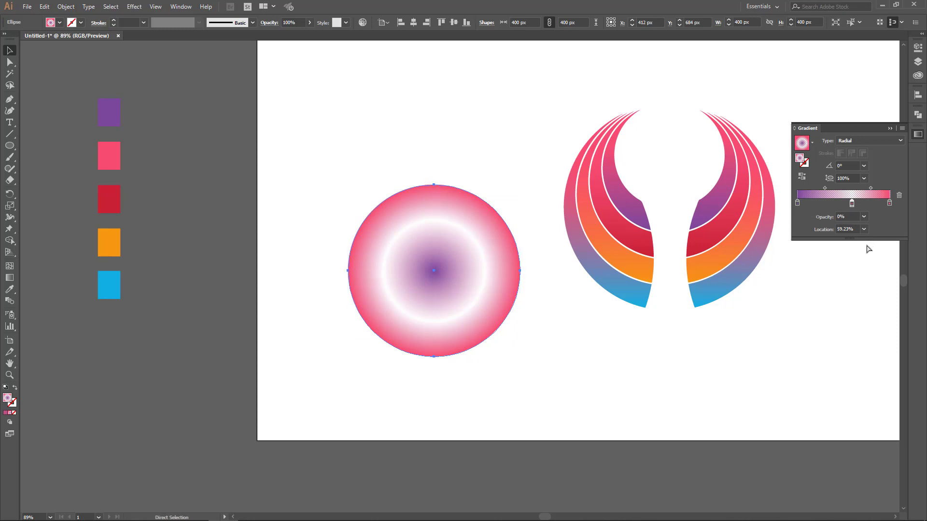
pyautogui.hotkey('ctrl', 'z')
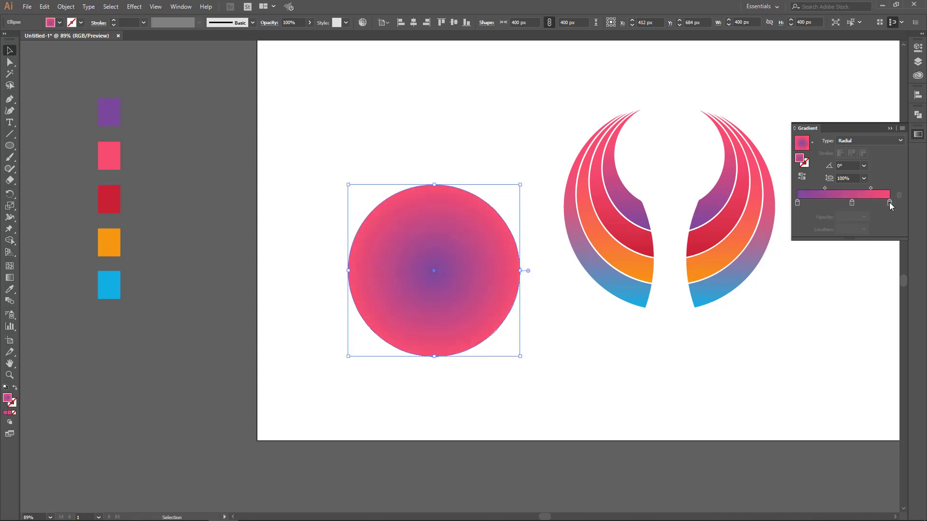
# - Set the gradient's centre stop to 0% opacity
pyautogui.doubleClick(889, 203)
pyautogui.click(890, 203)
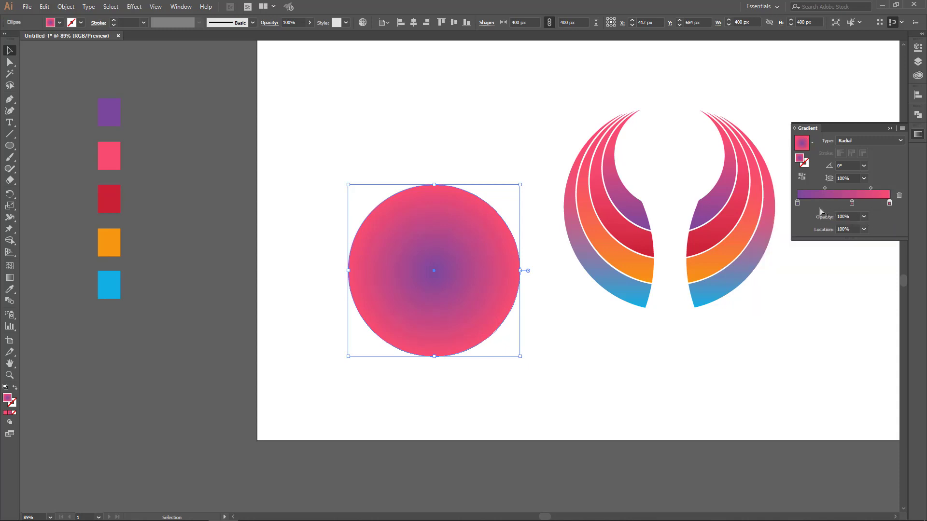
pyautogui.click(797, 205)
pyautogui.doubleClick(797, 203)
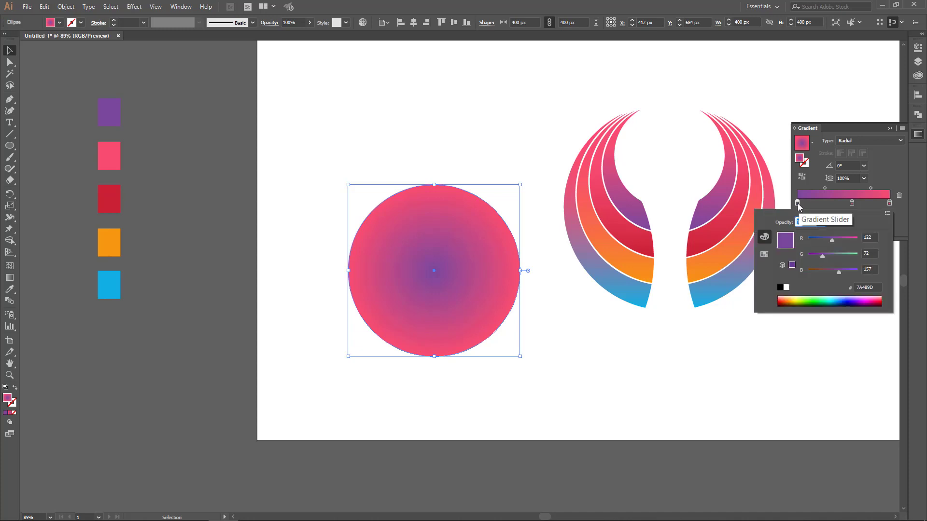
pyautogui.click(799, 205)
pyautogui.click(863, 217)
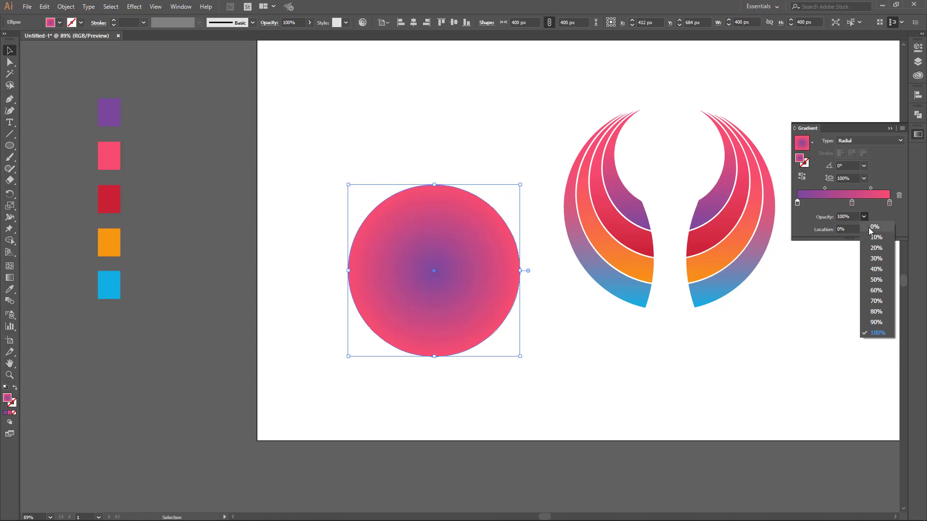
pyautogui.click(874, 226)
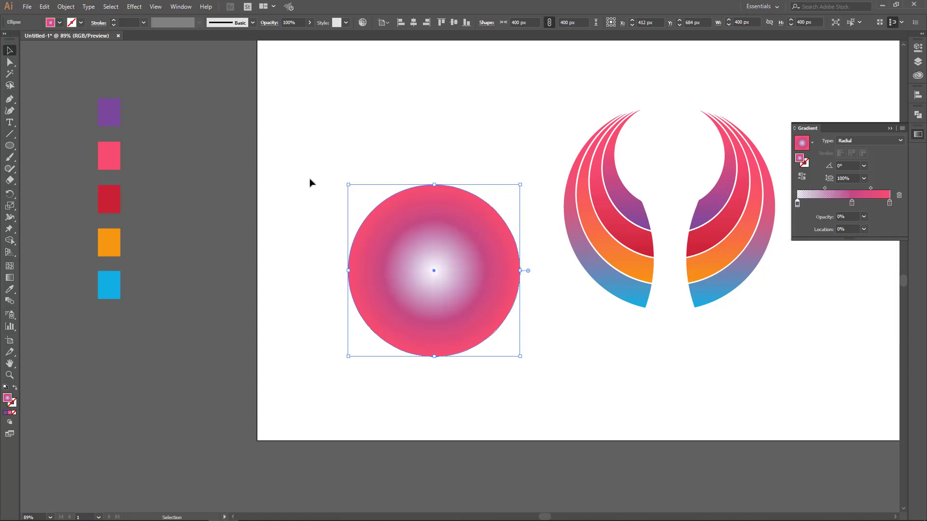
pyautogui.hotkey('ctrl', 'shift', 'a')
# - Set the gradient's outer pink stop to 50% opacity
pyautogui.click(454, 215)
pyautogui.click(889, 204)
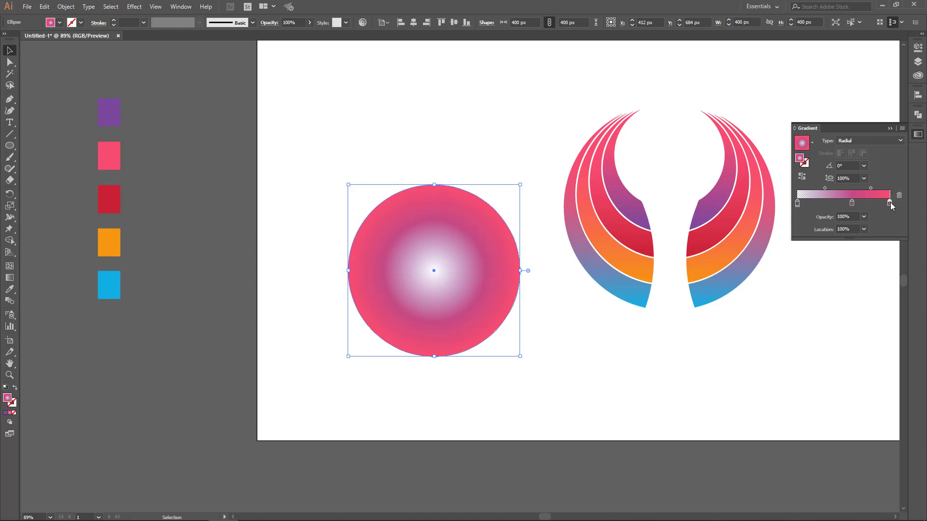
pyautogui.click(863, 218)
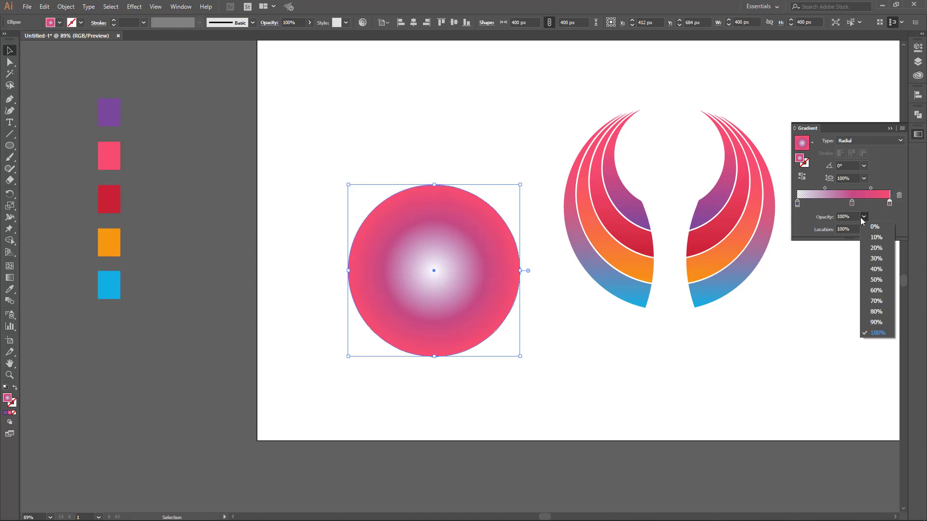
pyautogui.click(876, 280)
pyautogui.click(604, 354)
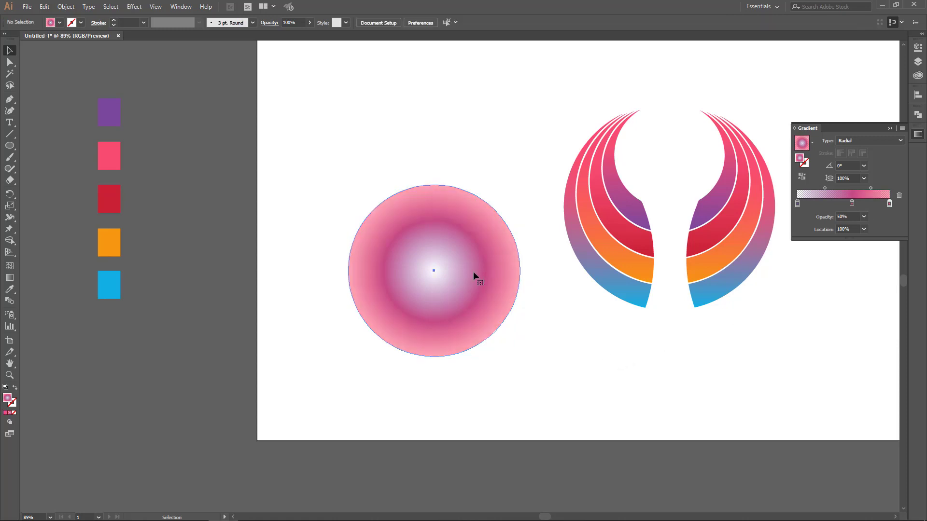
pyautogui.click(473, 272)
pyautogui.click(134, 6)
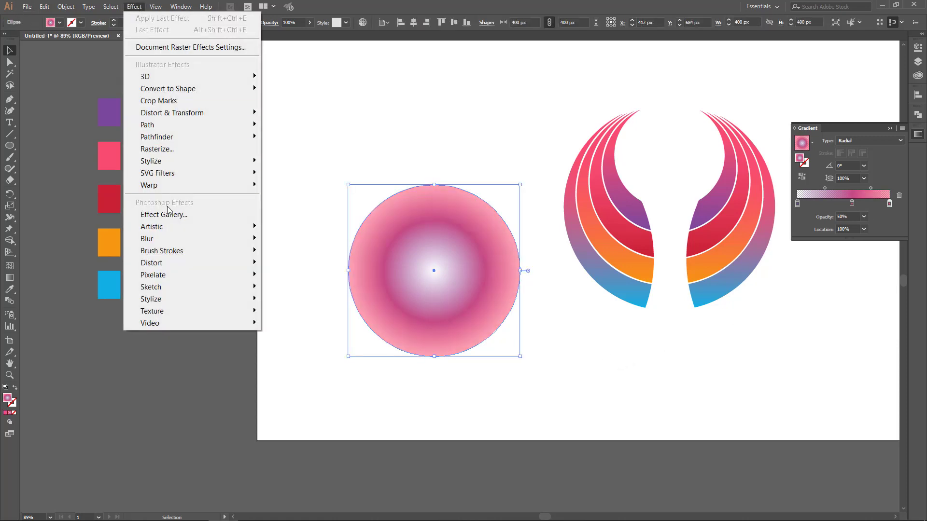
# - Apply a Gaussian Blur of 36.4 pixels radius to the circle
pyautogui.moveTo(174, 239)
pyautogui.click(290, 241)
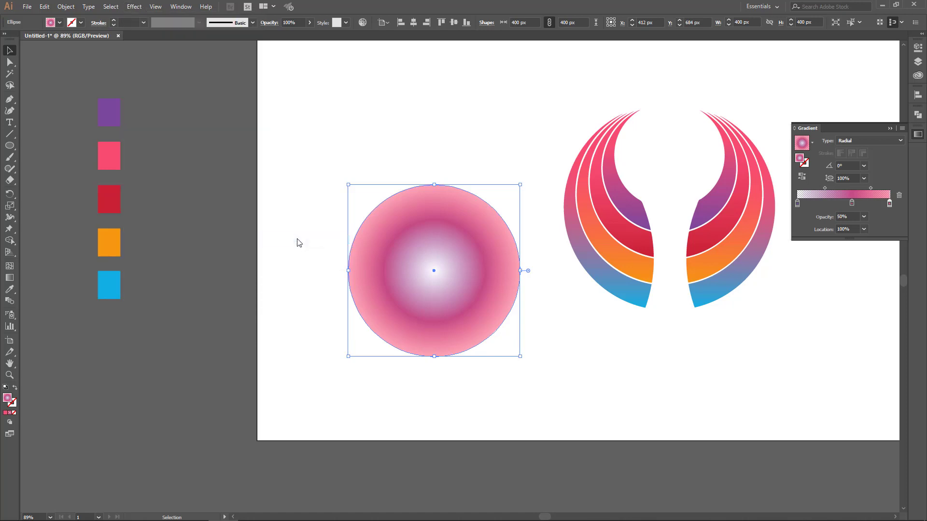
pyautogui.moveTo(456, 234); pyautogui.dragTo(424, 115)
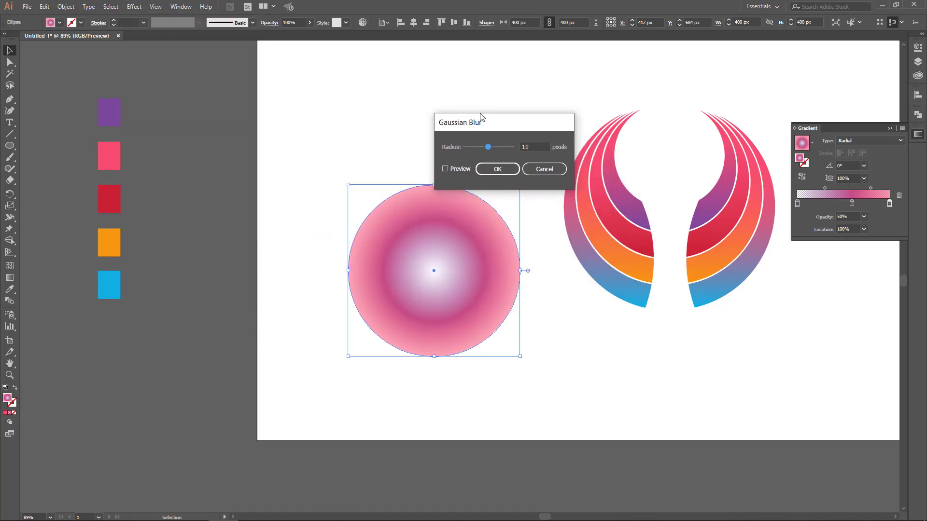
pyautogui.press('super')
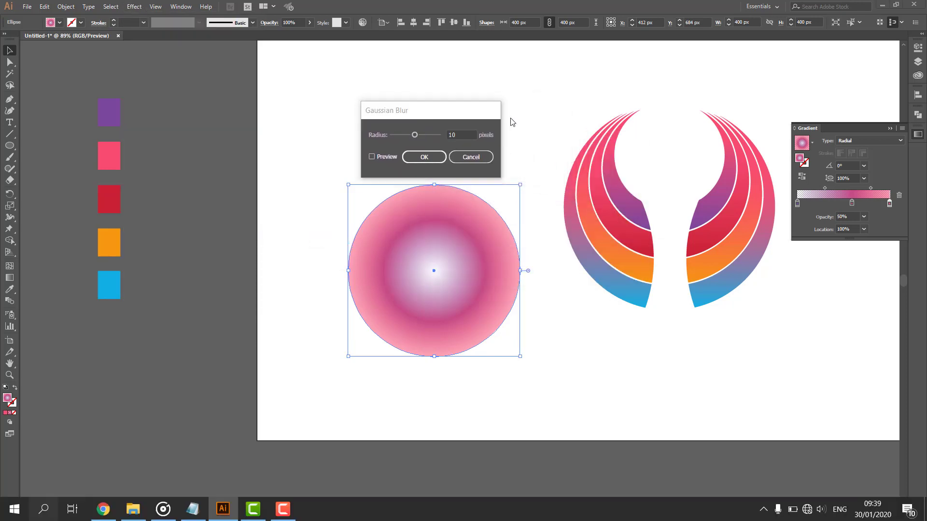
pyautogui.press('super')
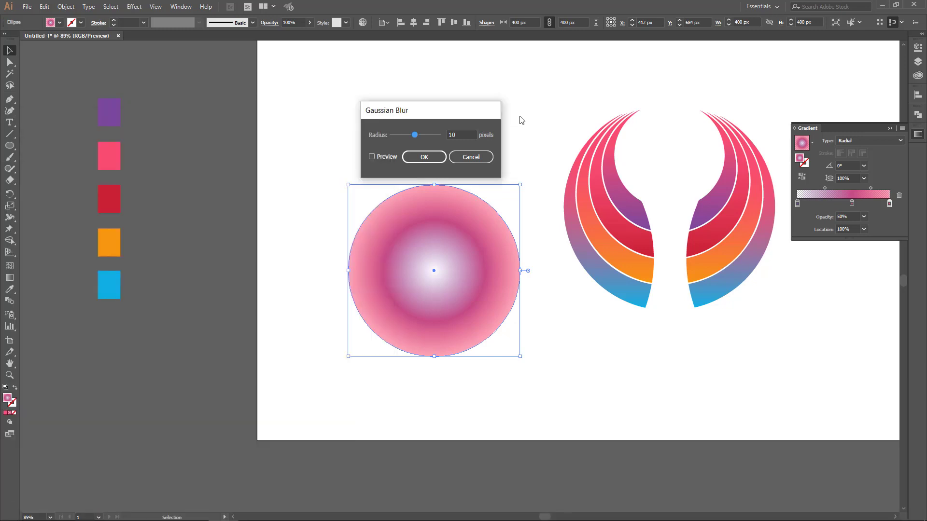
pyautogui.click(541, 83)
pyautogui.click(372, 156)
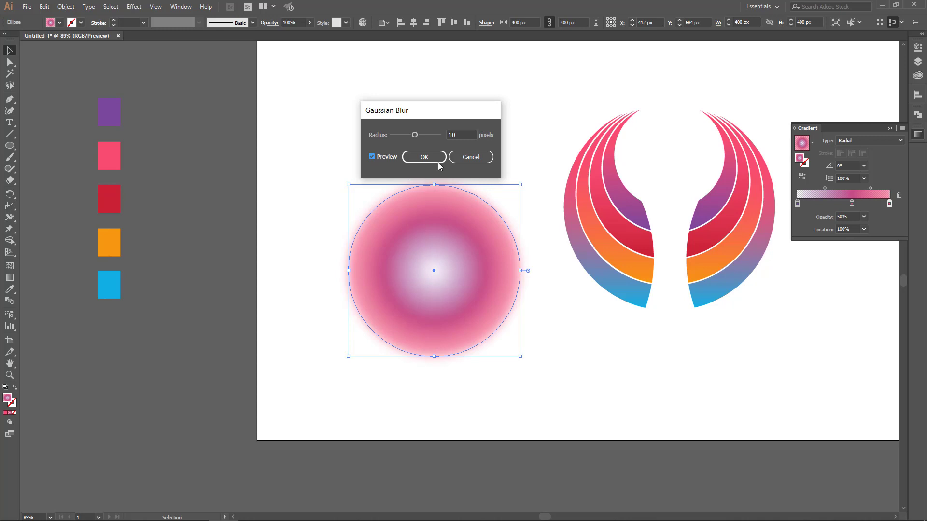
pyautogui.click(429, 135)
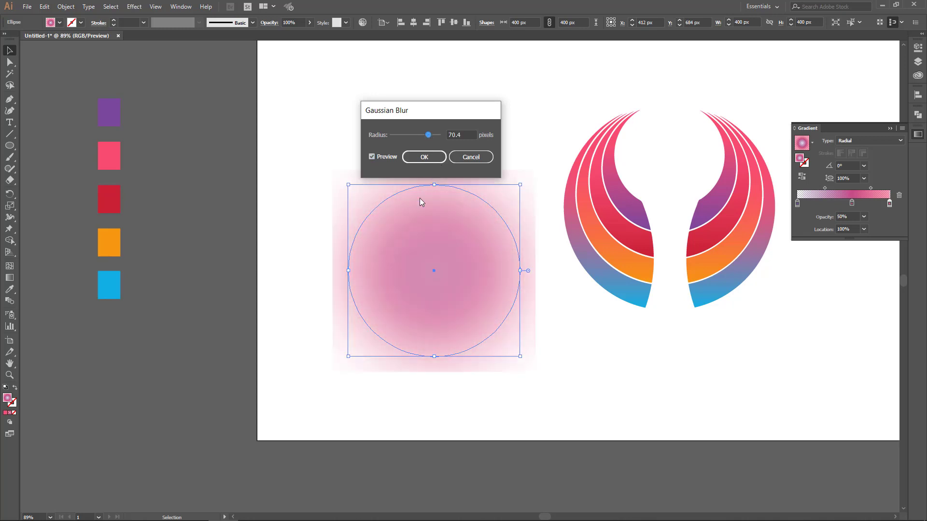
pyautogui.click(421, 135)
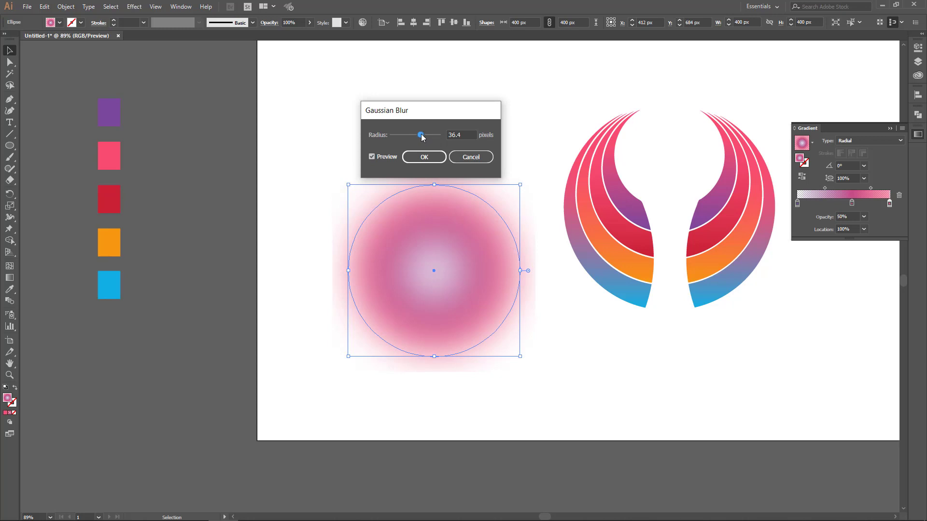
pyautogui.click(429, 160)
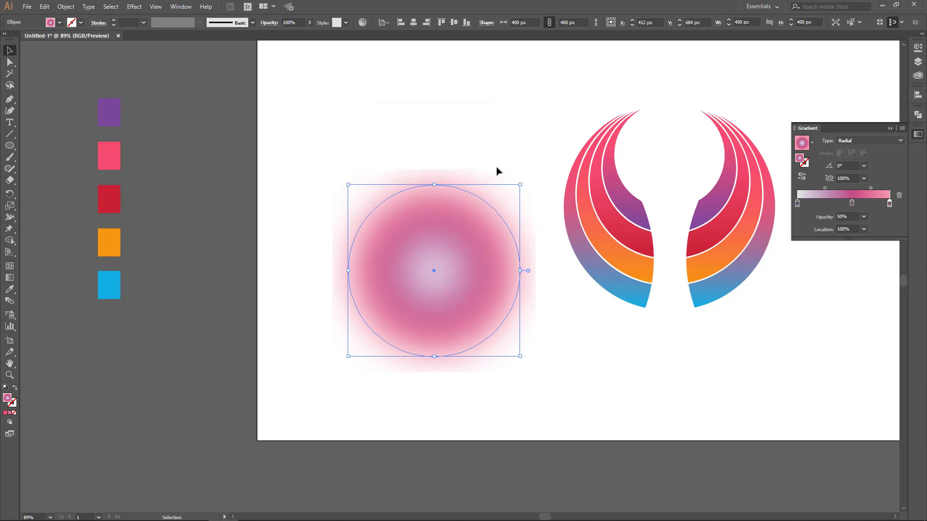
# - Squash the blurred circle into a flat ellipse, then undo it
pyautogui.click(135, 6)
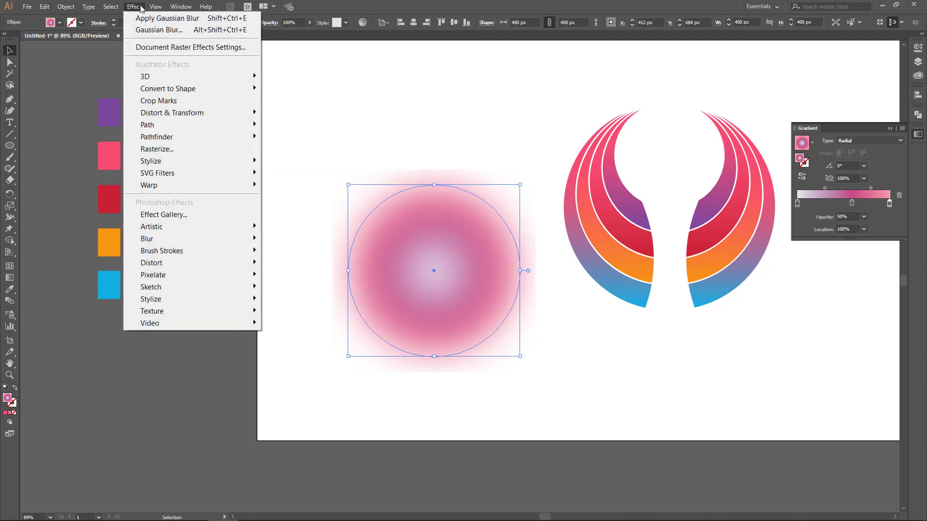
pyautogui.click(372, 174)
pyautogui.moveTo(434, 184); pyautogui.dragTo(437, 336)
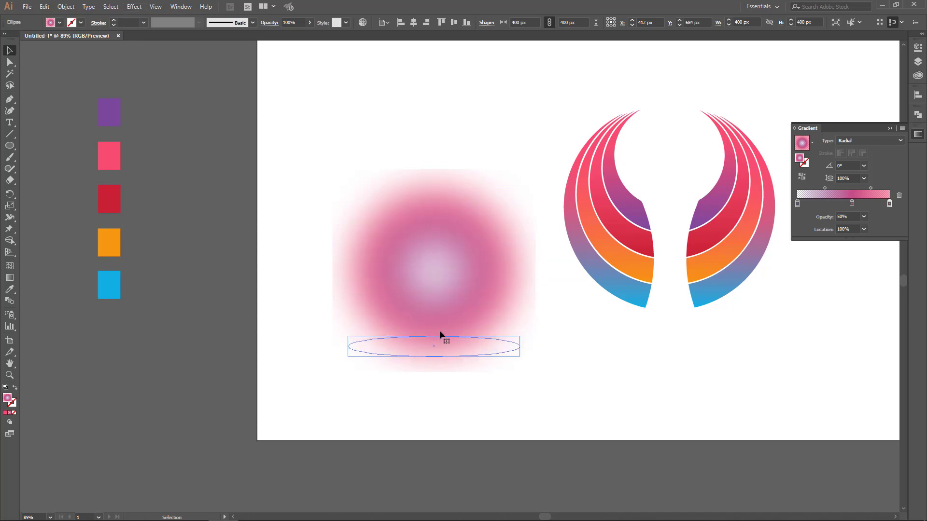
pyautogui.click(491, 318)
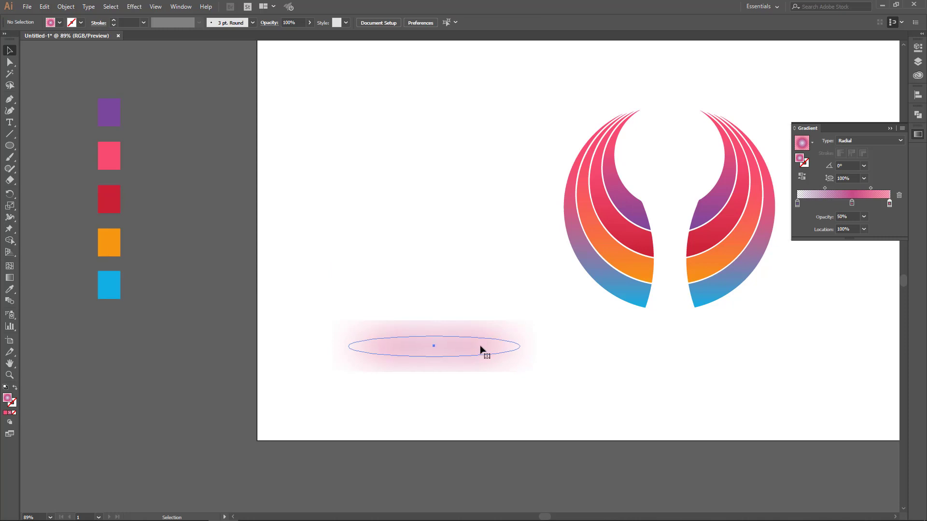
pyautogui.click(483, 349)
pyautogui.hotkey('ctrl', 'z')
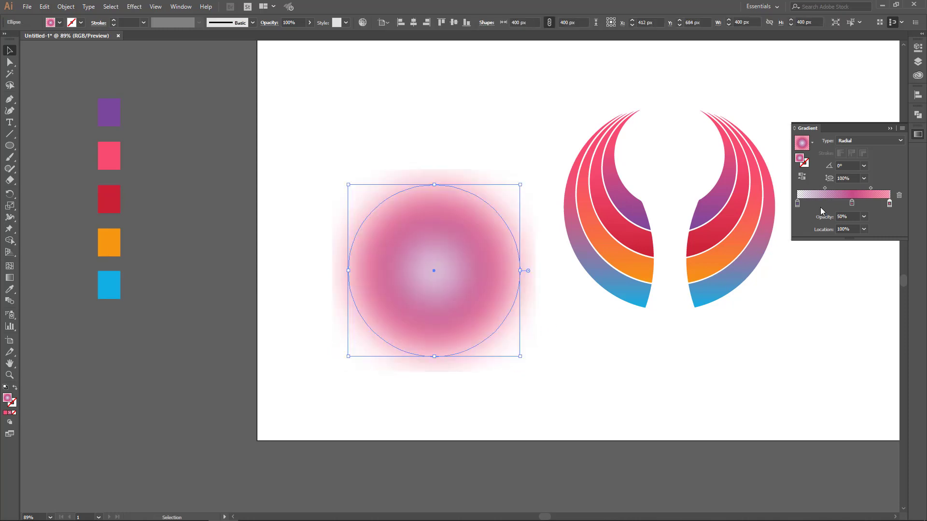
# - Try a linear gradient, then undo it along with the Gaussian blur
pyautogui.click(868, 140)
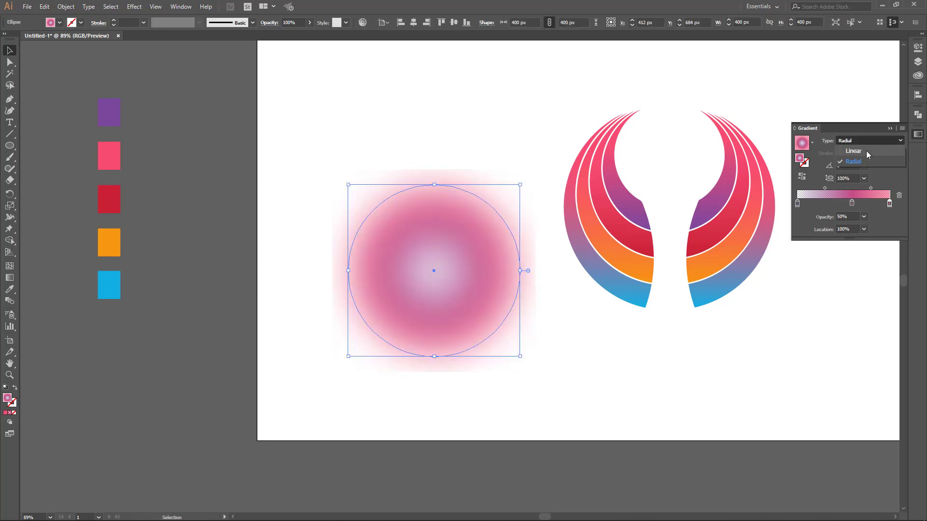
pyautogui.click(864, 148)
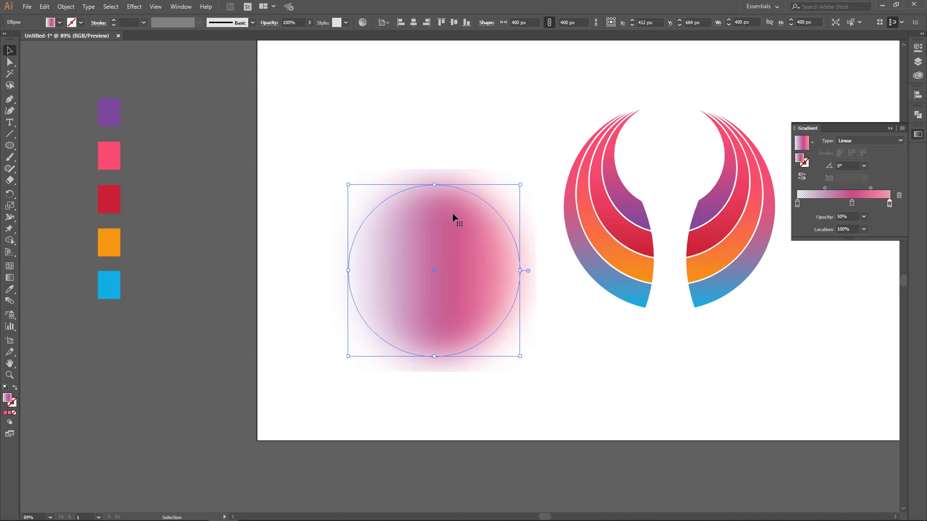
pyautogui.press('a')
pyautogui.hotkey('ctrl', 'z')
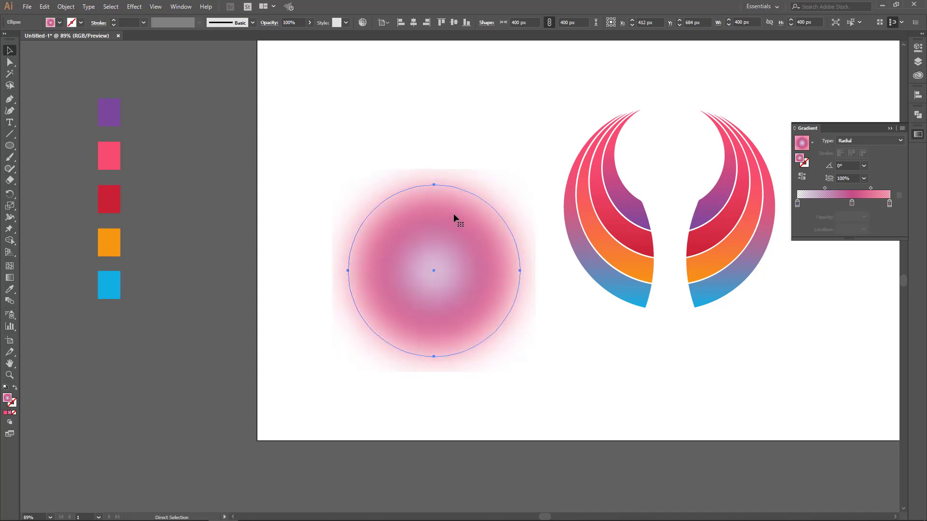
pyautogui.press('v')
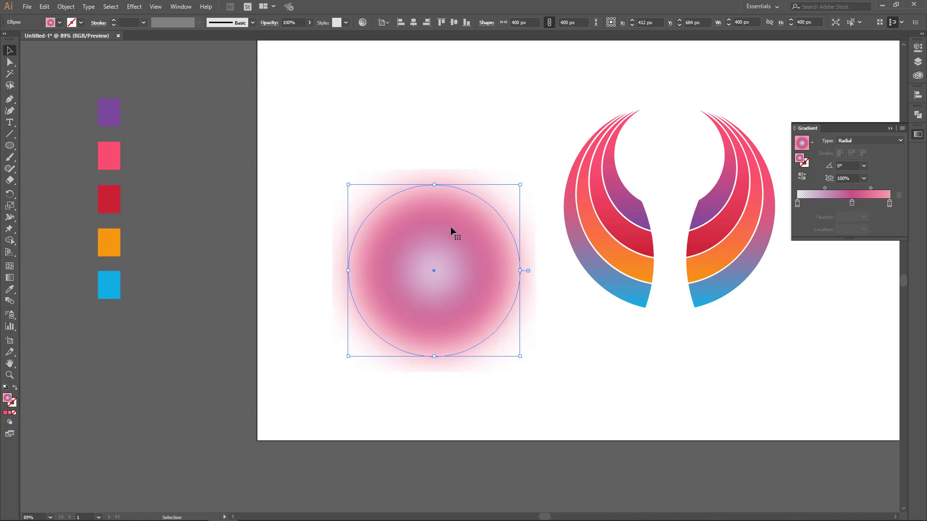
pyautogui.press('a')
pyautogui.hotkey('ctrl', 'z')
# - Undo the transparency and earlier circle changes, redoing once to restore the gradient circle
pyautogui.press('v')
pyautogui.press('a')
pyautogui.hotkey('ctrl', 'z')
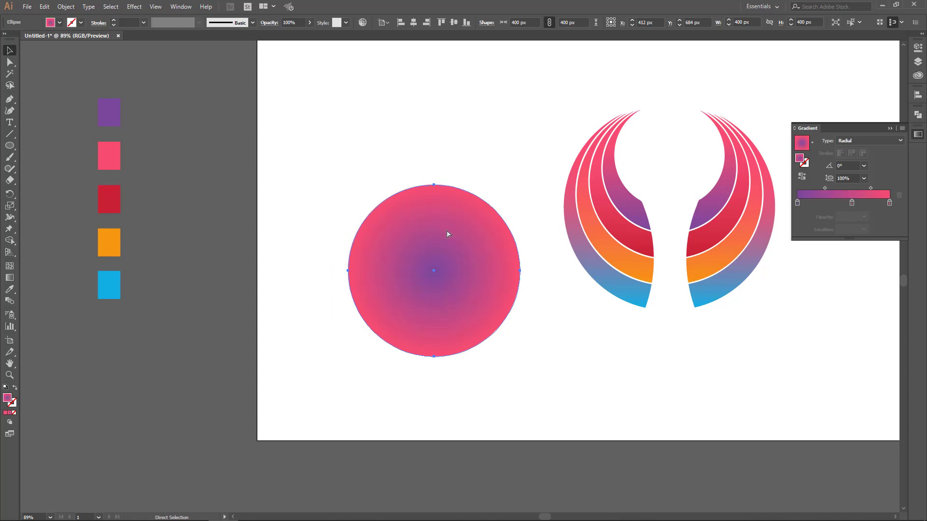
pyautogui.hotkey('ctrl', 'z')
pyautogui.hotkey('ctrl', 'z')
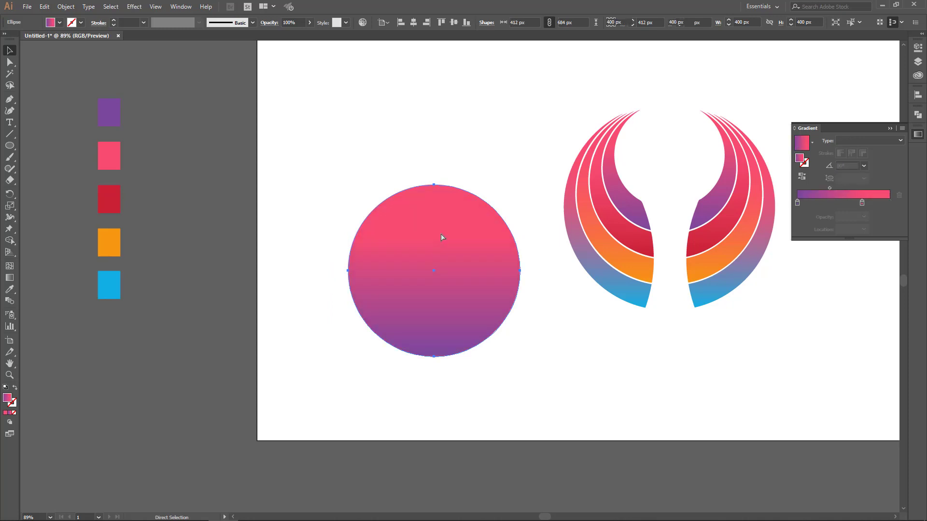
pyautogui.hotkey('ctrl', 'z')
pyautogui.hotkey('ctrl', 'z')
pyautogui.hotkey('ctrl', 'z')
pyautogui.hotkey('ctrl', 'z')
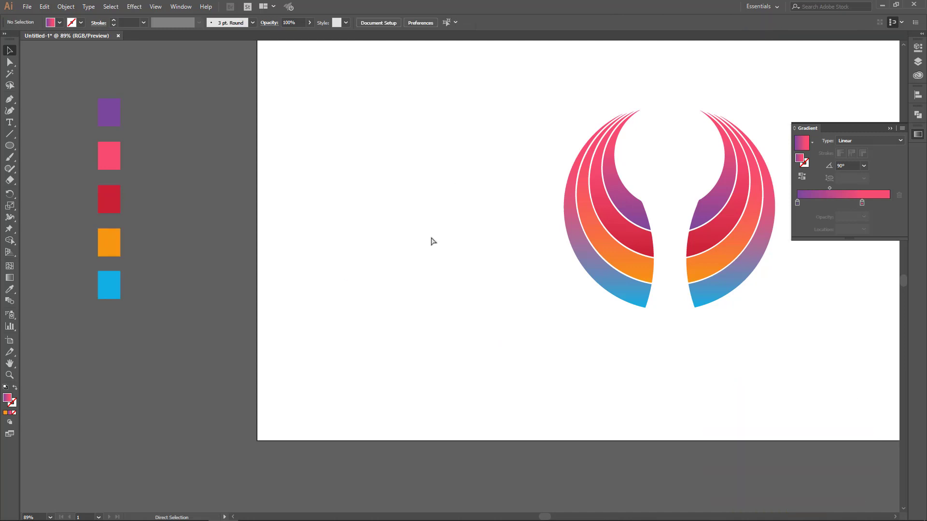
pyautogui.hotkey('ctrl', 'shift', 'z')
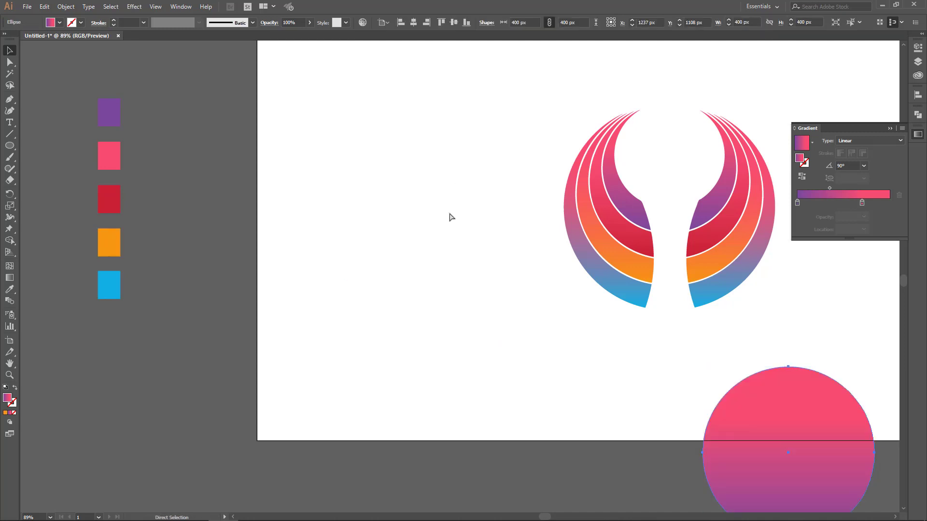
# - Move the circle left of the wing logo and set its gradient Type to Radial
pyautogui.moveTo(817, 434); pyautogui.dragTo(454, 257)
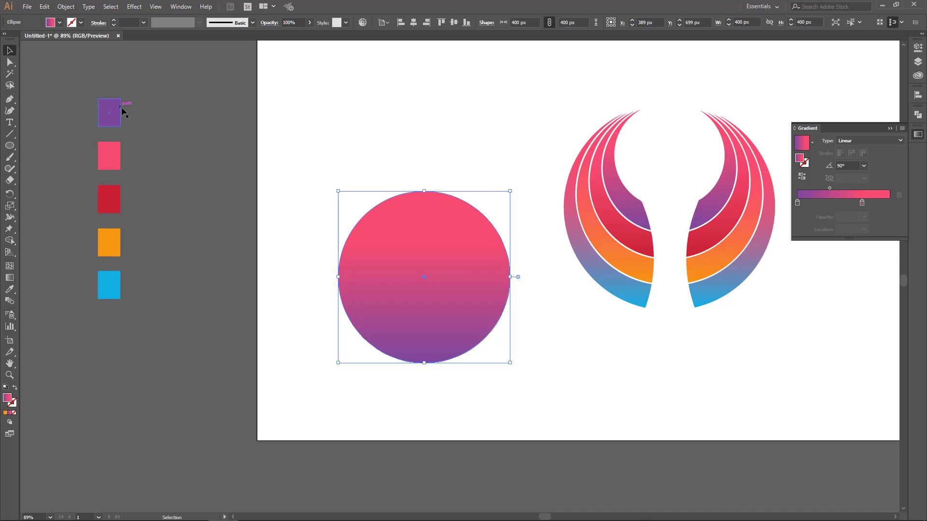
pyautogui.press('z')
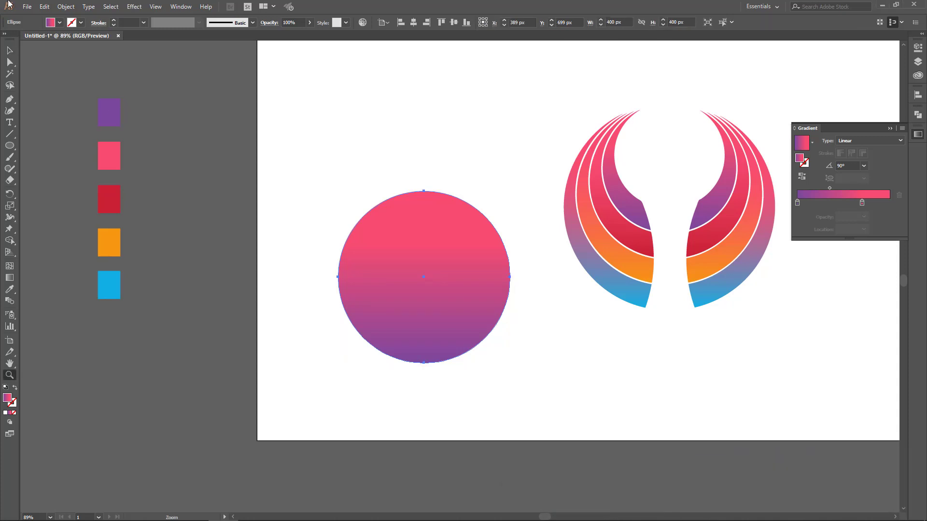
pyautogui.click(9, 50)
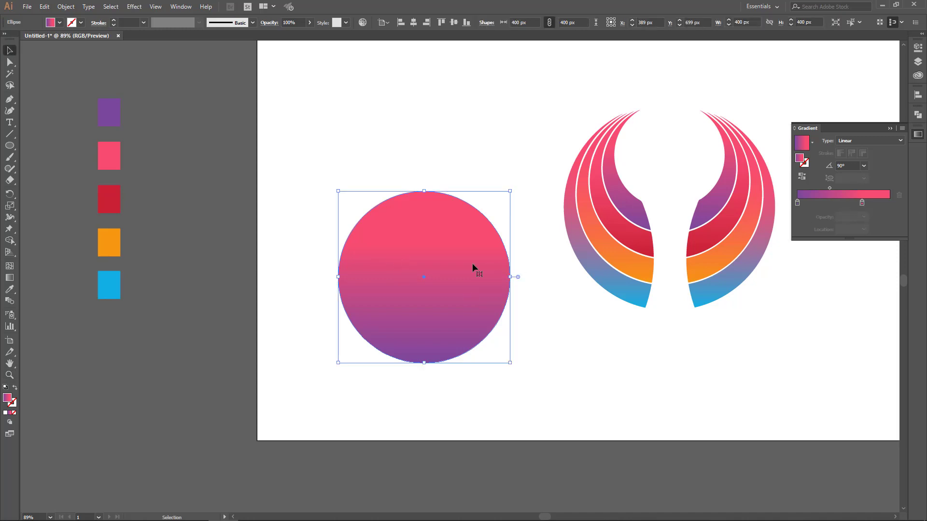
pyautogui.click(879, 143)
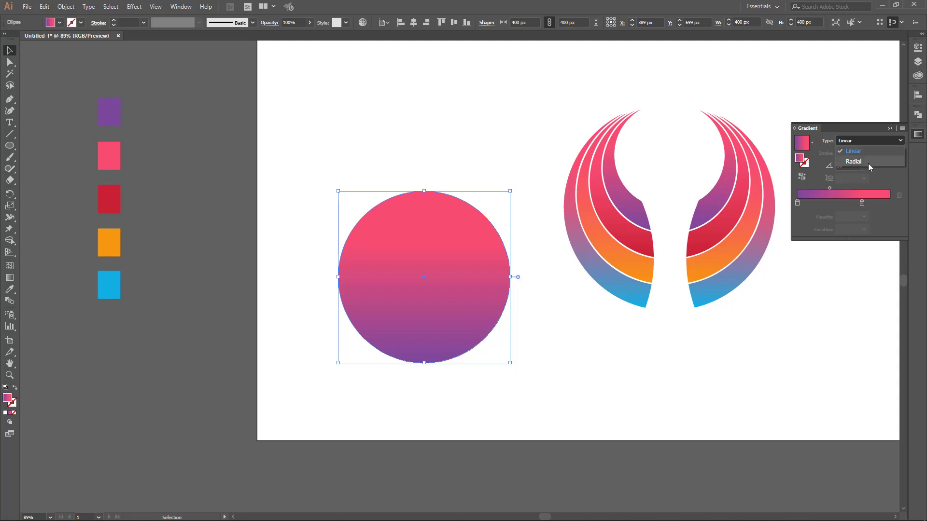
pyautogui.click(868, 163)
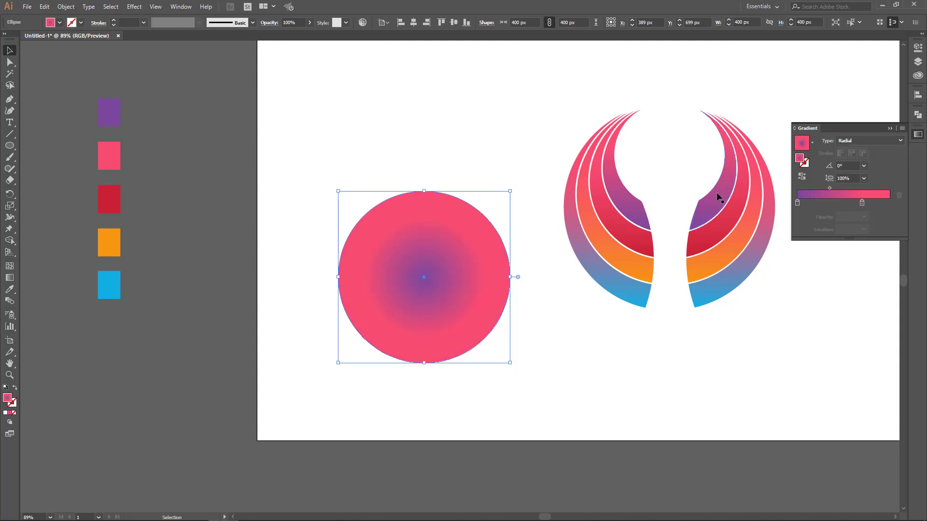
pyautogui.click(189, 7)
pyautogui.moveTo(192, 238)
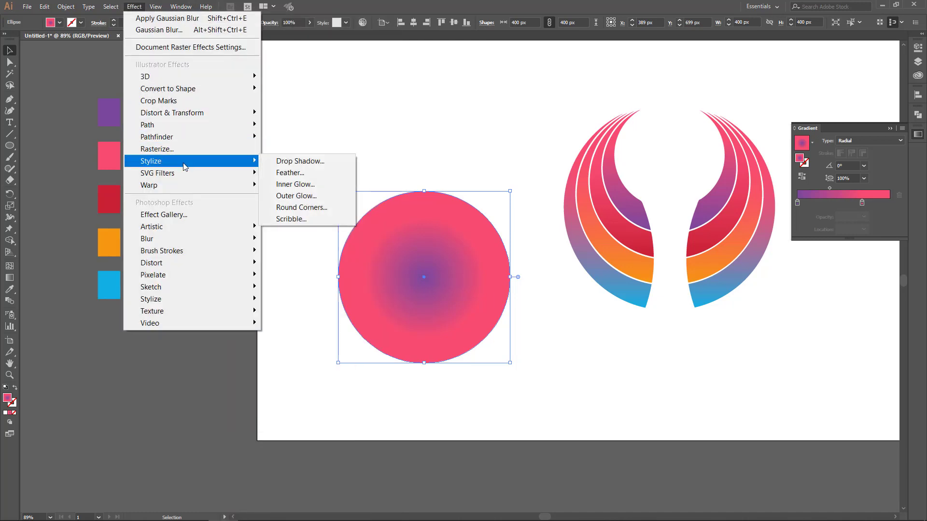
pyautogui.moveTo(147, 239)
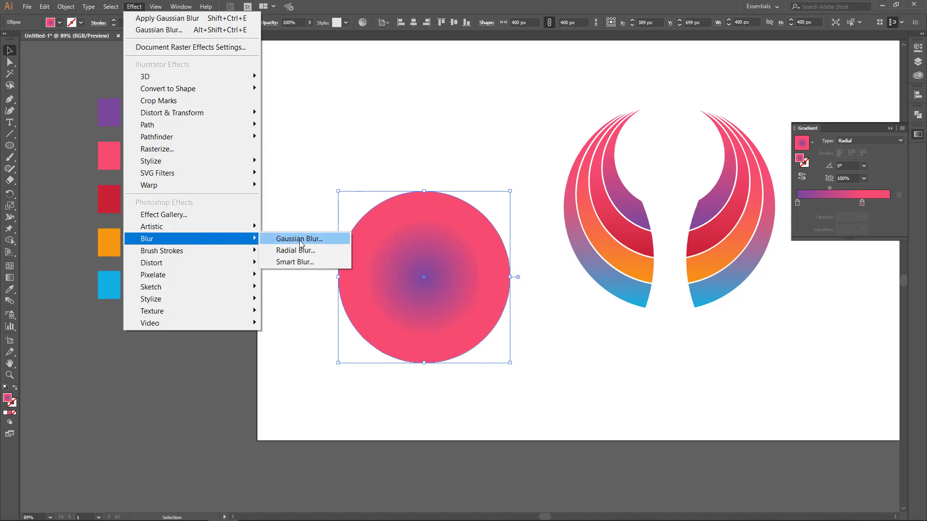
# - Apply a 5.4 px Gaussian Blur to the radial-gradient circle
pyautogui.click(300, 239)
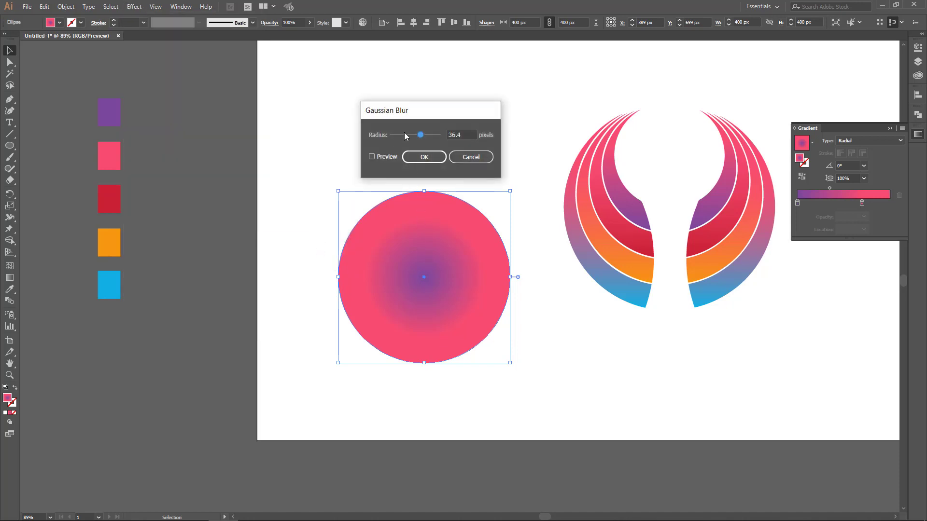
pyautogui.click(404, 135)
pyautogui.click(423, 157)
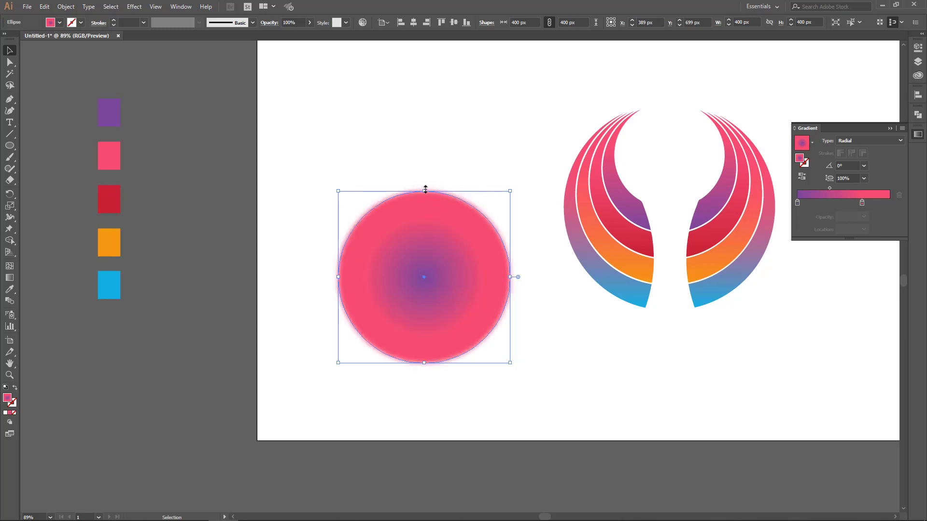
# - Flatten the blurred circle into a thin 400 × 33 px ellipse and reselect it
pyautogui.moveTo(424, 190); pyautogui.dragTo(423, 349)
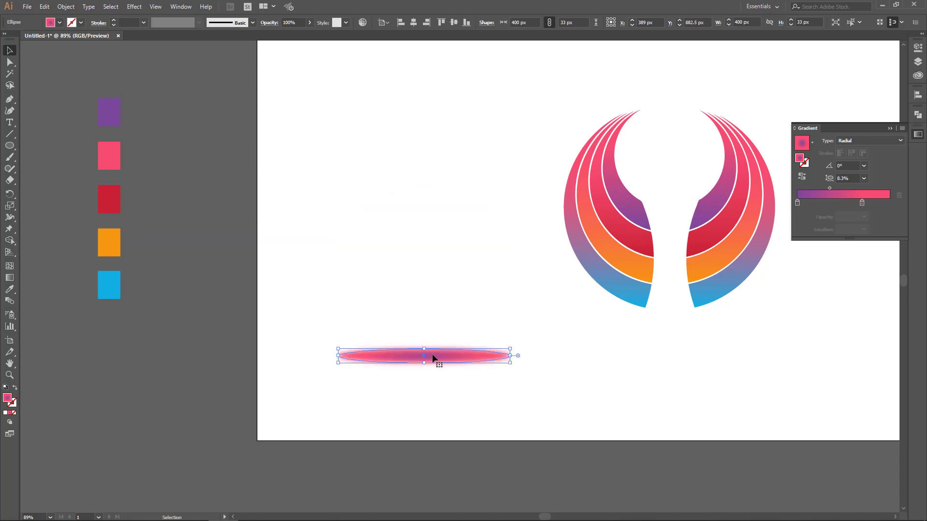
pyautogui.click(571, 386)
pyautogui.moveTo(585, 388); pyautogui.dragTo(331, 343)
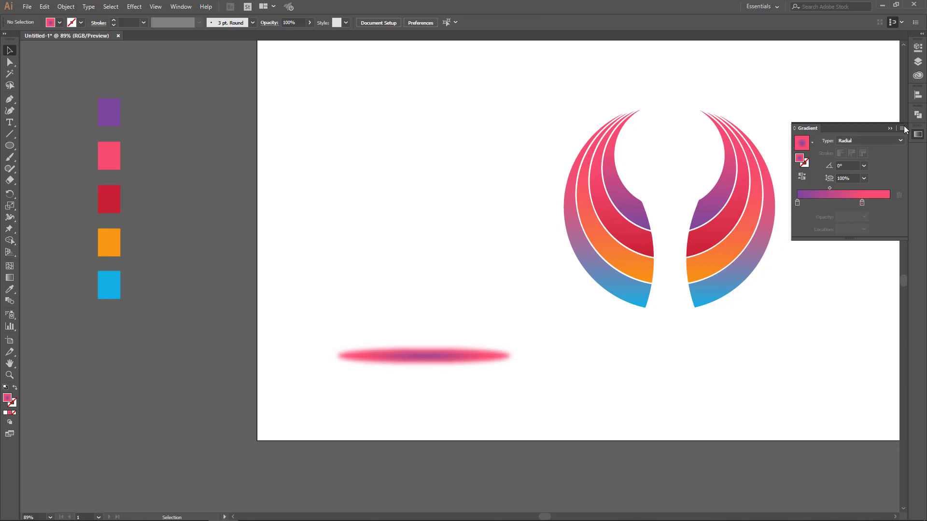
# - Bring up the Transparency panel and set Lighten blending with lowered opacity
pyautogui.click(181, 6)
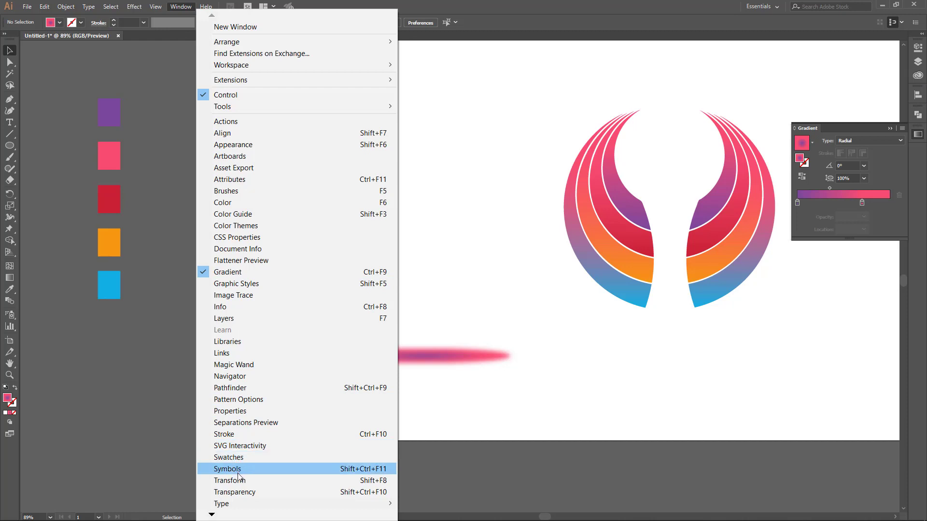
pyautogui.click(239, 491)
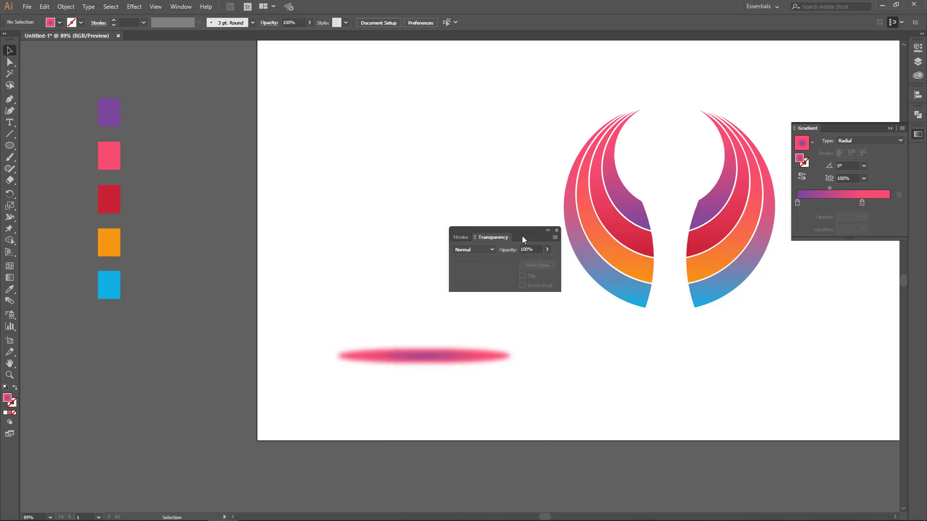
pyautogui.moveTo(526, 230)
pyautogui.mouseDown()
pyautogui.moveTo(520, 219)
pyautogui.moveTo(425, 178)
pyautogui.mouseUp()
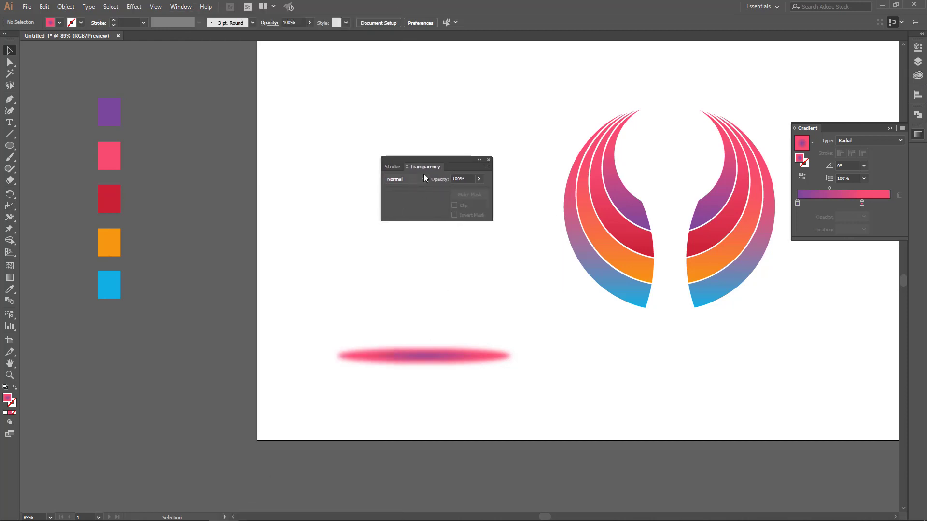
pyautogui.click(424, 180)
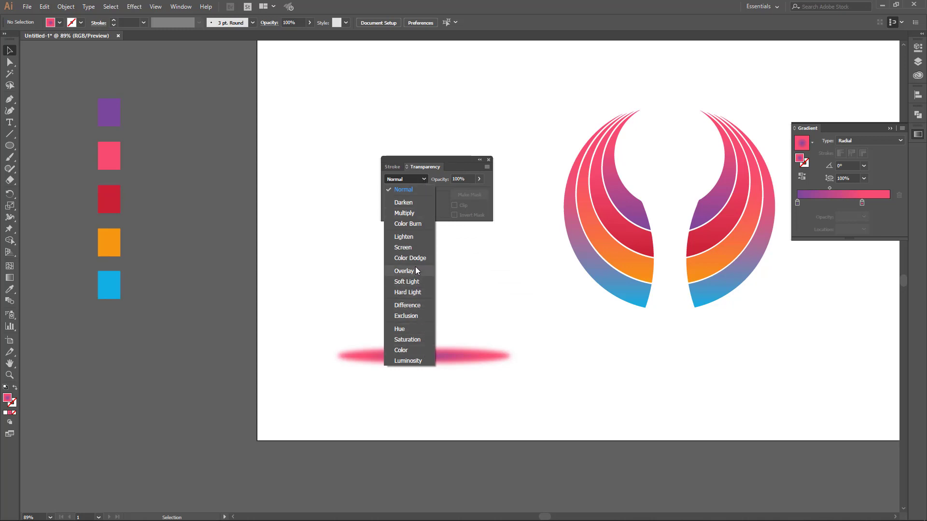
pyautogui.click(416, 236)
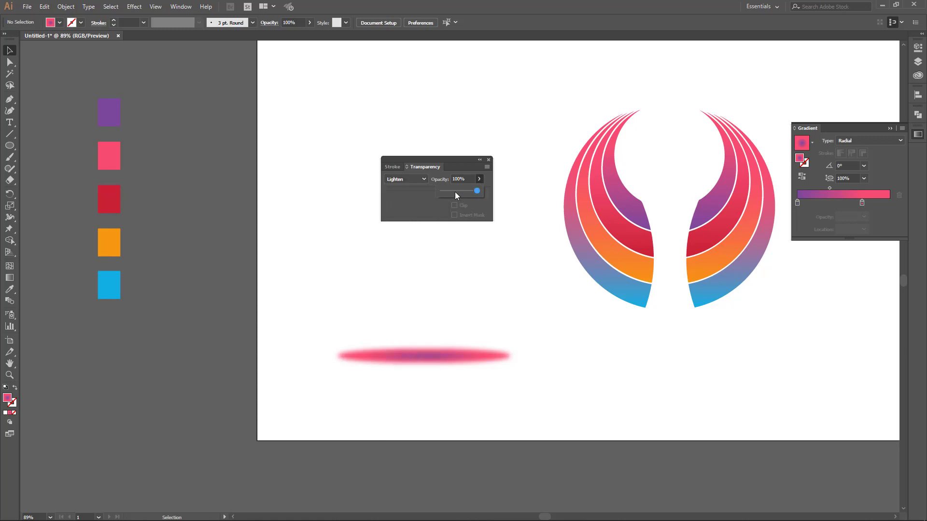
pyautogui.click(454, 192)
pyautogui.click(414, 358)
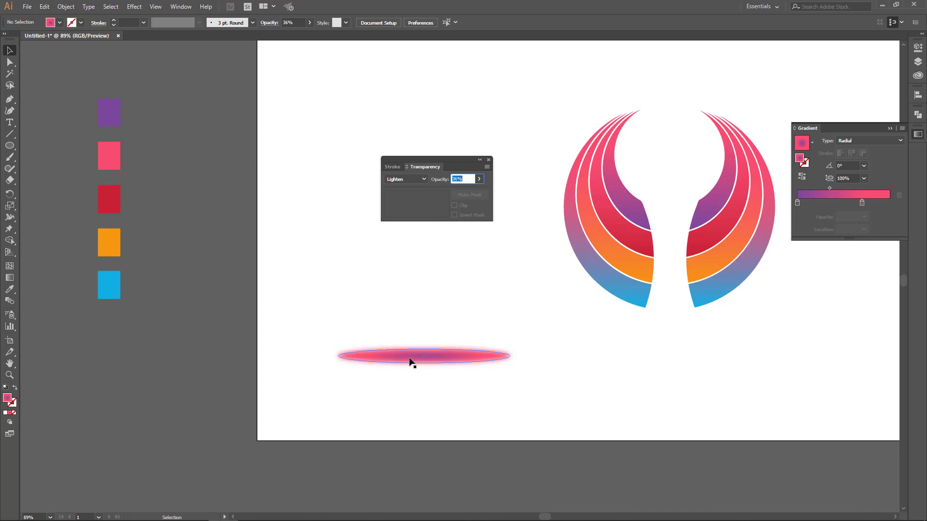
# - Give the selected ellipse Lighten blending at about 39% opacity and drag it left, partly off the artboard
pyautogui.click(427, 360)
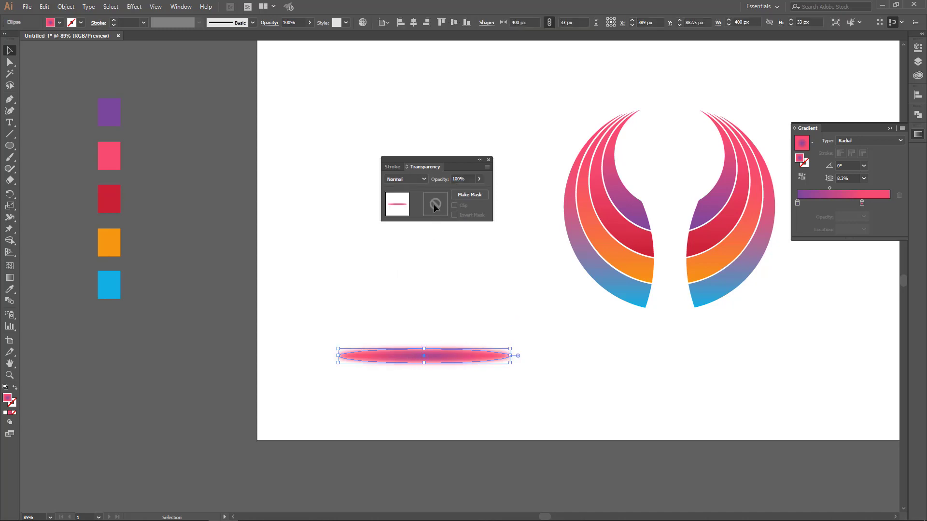
pyautogui.click(423, 179)
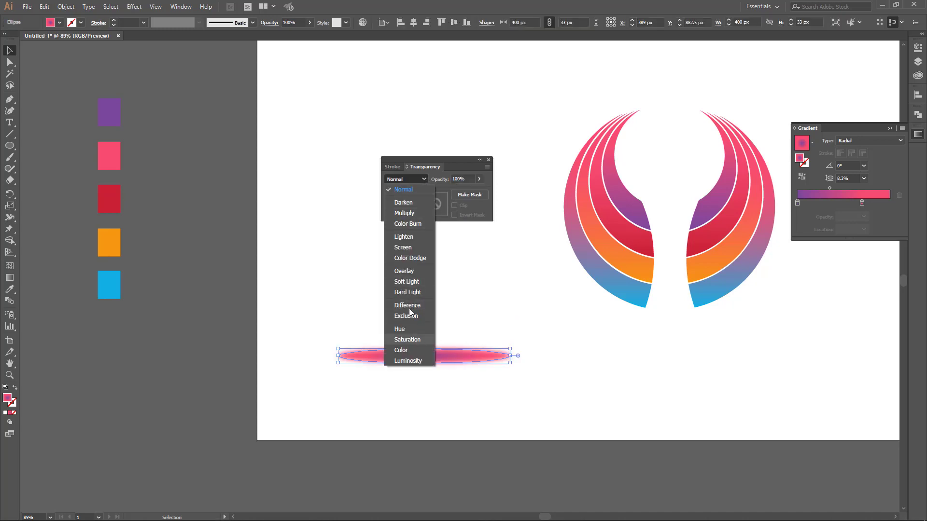
pyautogui.click(403, 237)
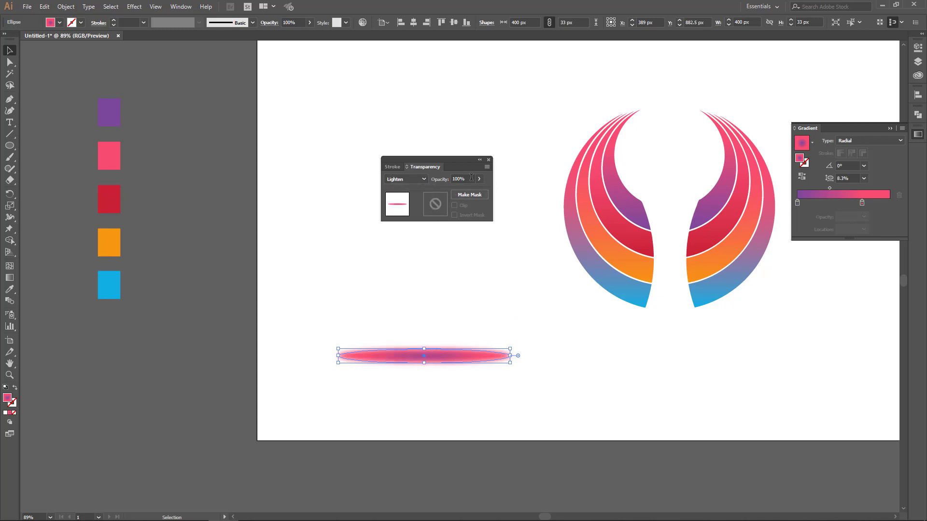
pyautogui.click(479, 179)
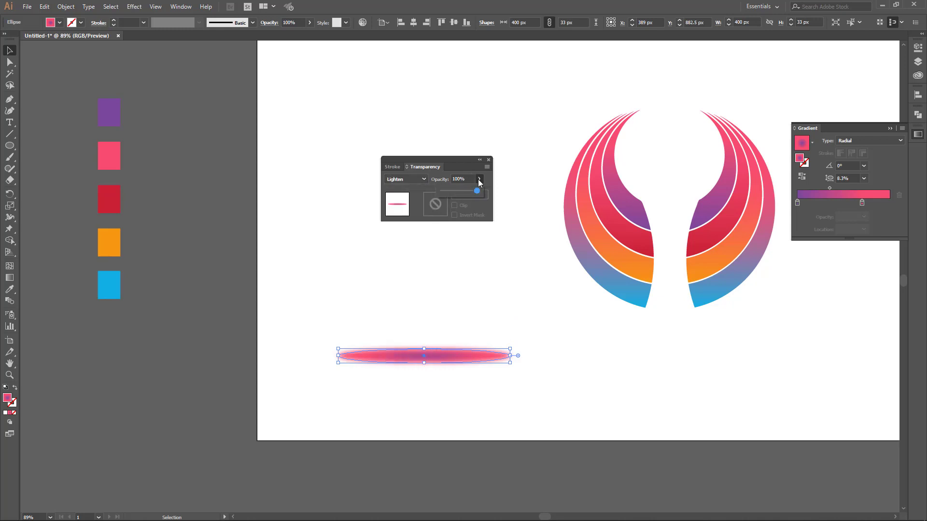
pyautogui.click(455, 192)
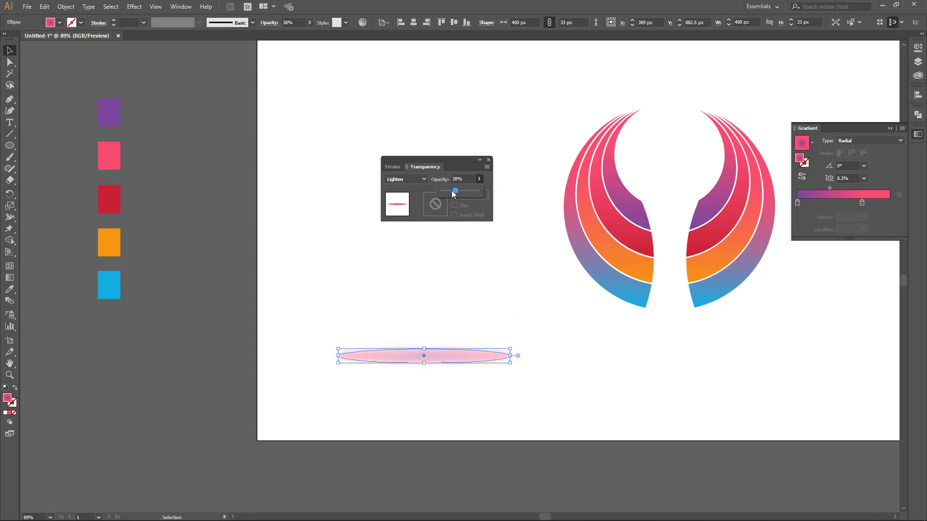
pyautogui.moveTo(453, 192); pyautogui.dragTo(455, 192)
pyautogui.moveTo(436, 357); pyautogui.dragTo(225, 371)
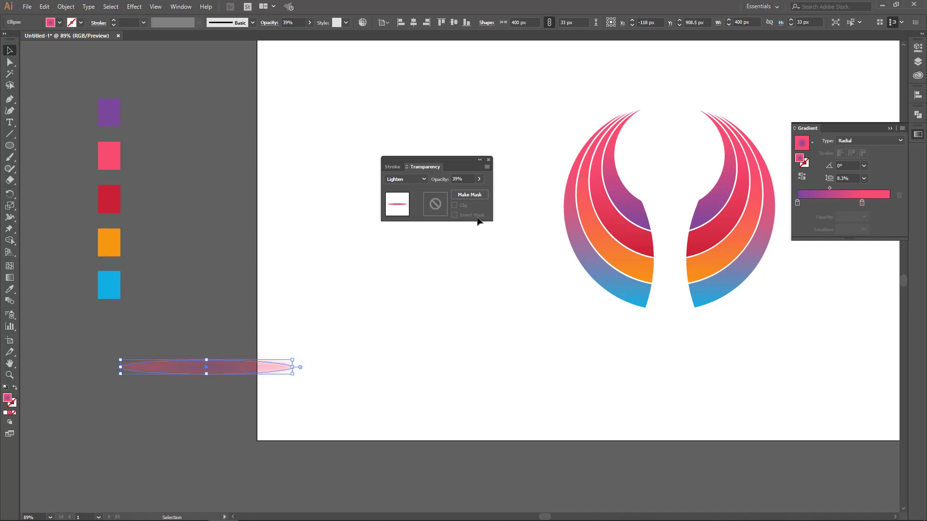
pyautogui.moveTo(452, 167); pyautogui.dragTo(918, 151)
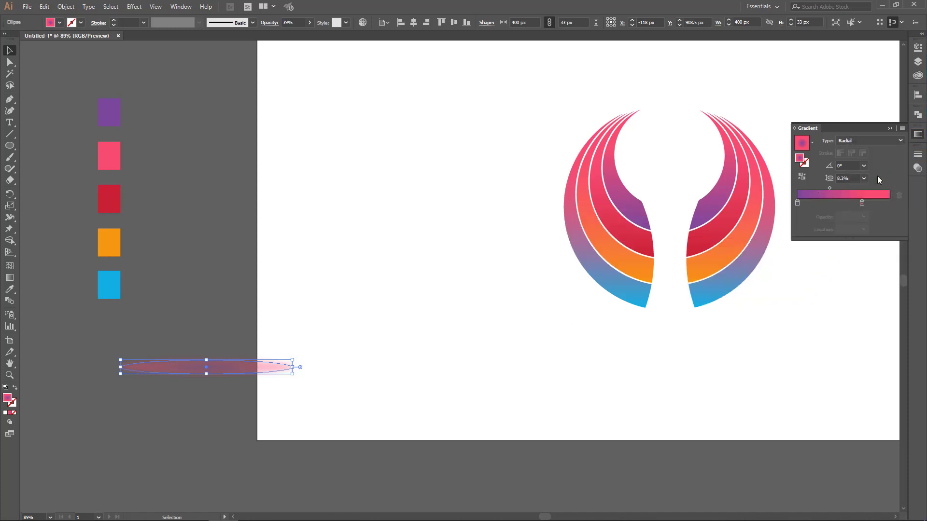
# - Zoom out and draw a 1920 × 1080 px rectangle with the pink-to-purple radial gradient
pyautogui.click(889, 129)
pyautogui.hotkey('ctrl', '0')
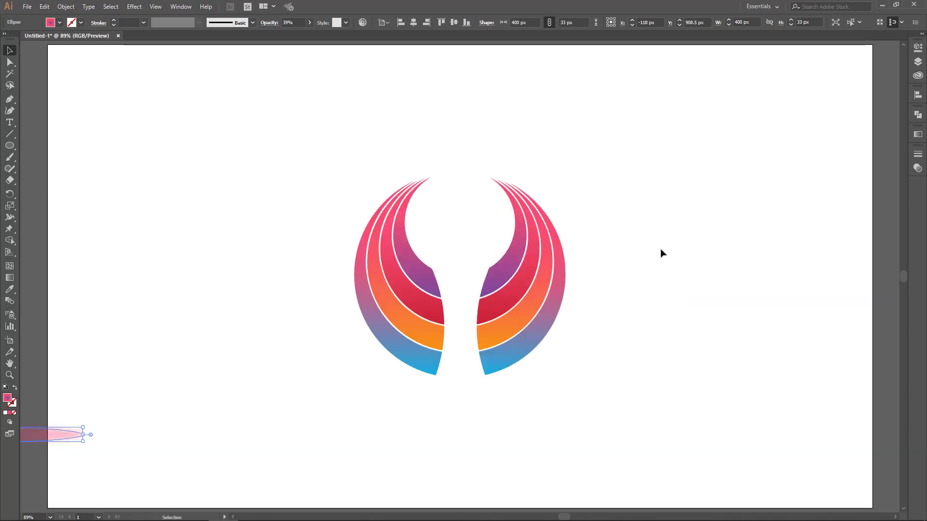
pyautogui.hotkey('ctrl', '-')
pyautogui.hotkey('ctrl', '-')
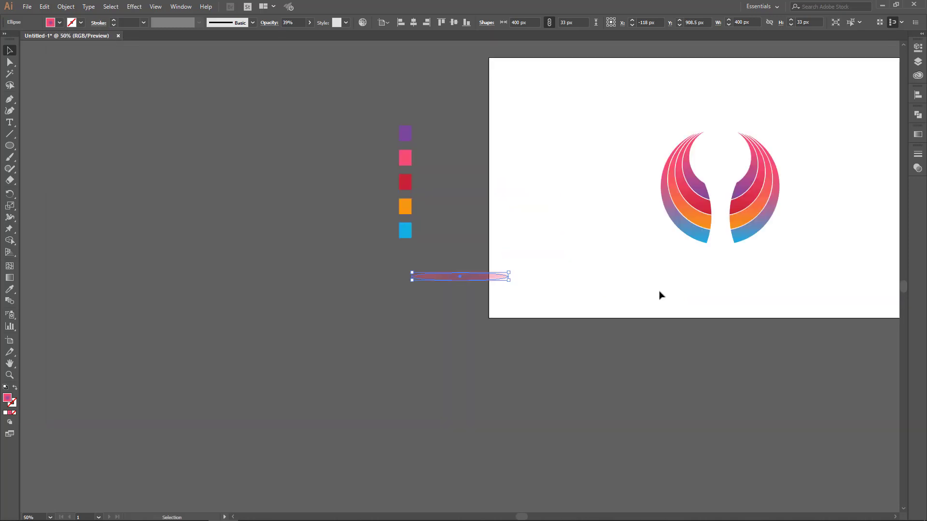
pyautogui.press('m')
pyautogui.click(649, 294)
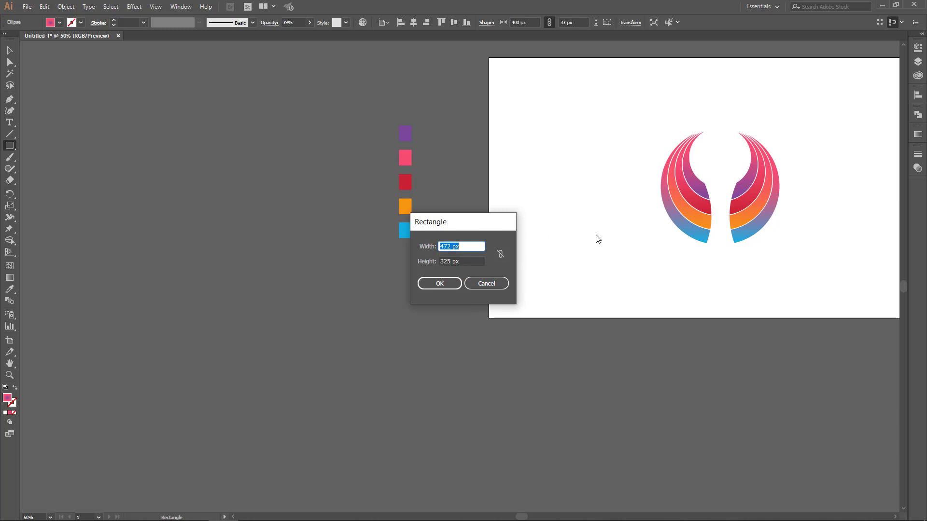
pyautogui.write('1920')
pyautogui.press('Tab')
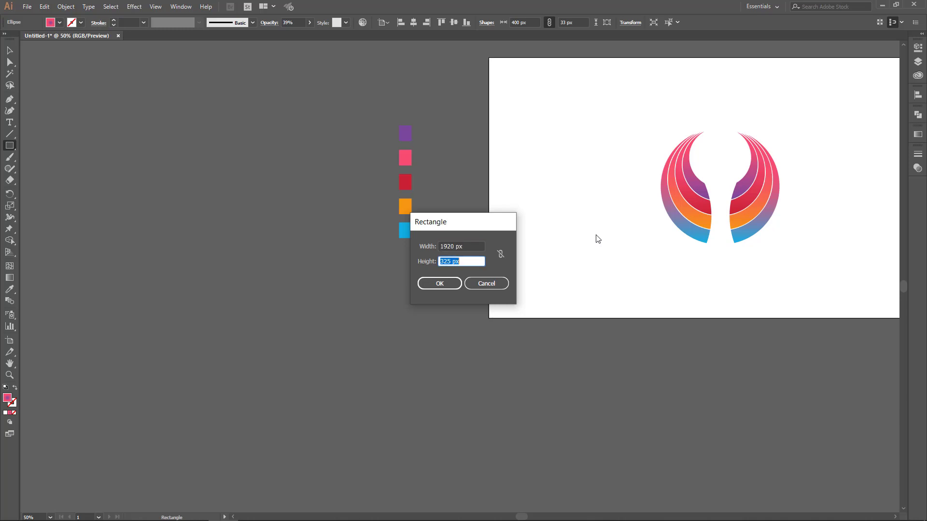
pyautogui.write('1080')
pyautogui.press('Return')
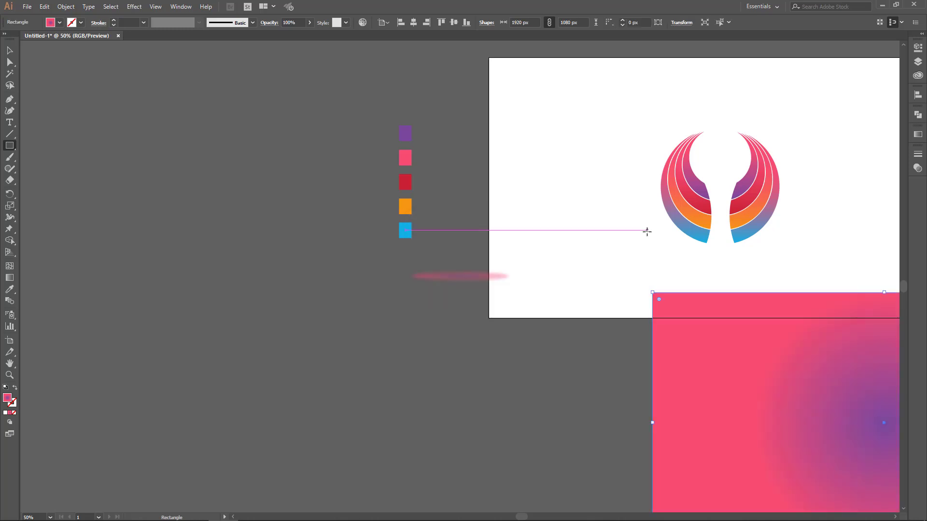
# - Move the 1920 × 1080 rectangle onto the artboard, centred horizontally and top-aligned
pyautogui.hotkey('ctrl', '0')
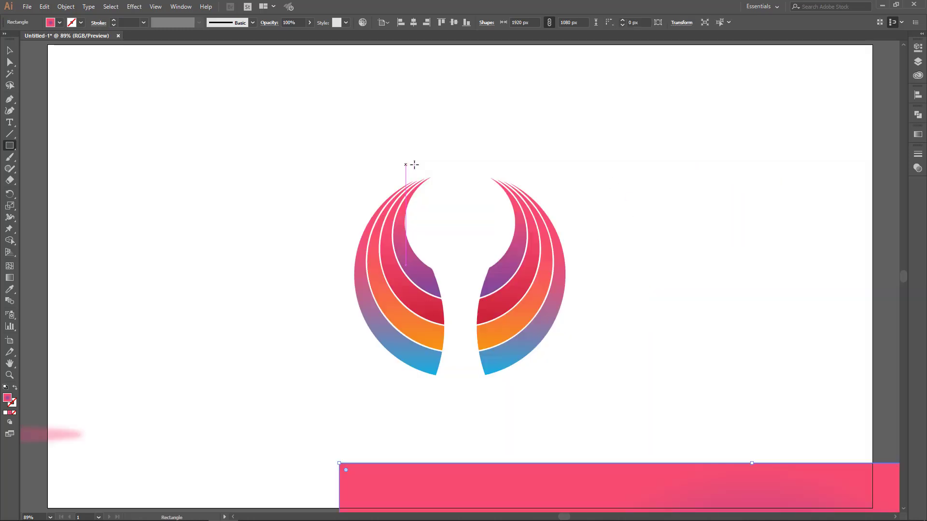
pyautogui.click(9, 50)
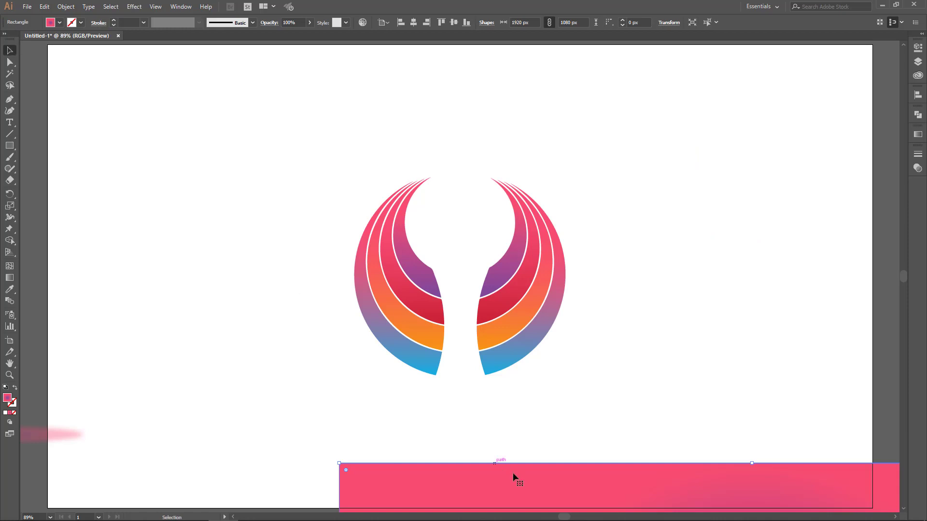
pyautogui.moveTo(513, 473); pyautogui.dragTo(343, 255)
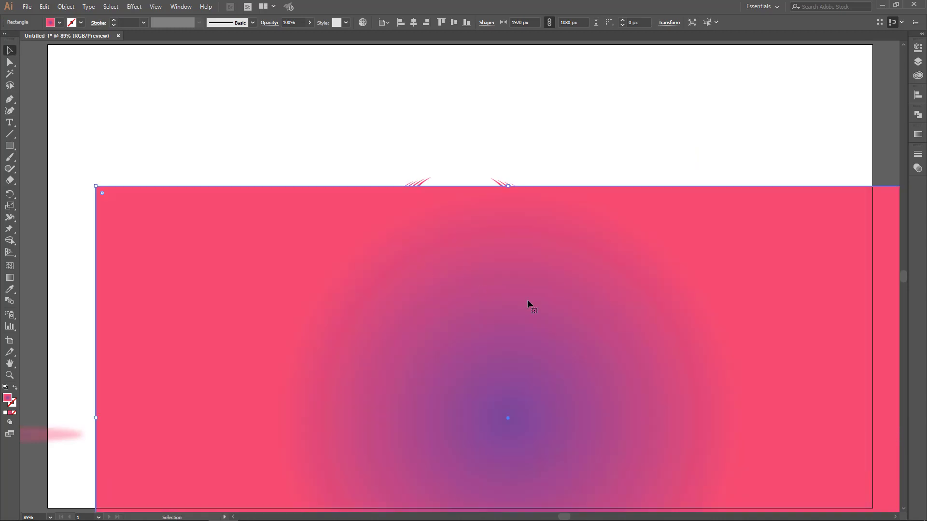
pyautogui.moveTo(628, 311); pyautogui.dragTo(624, 352)
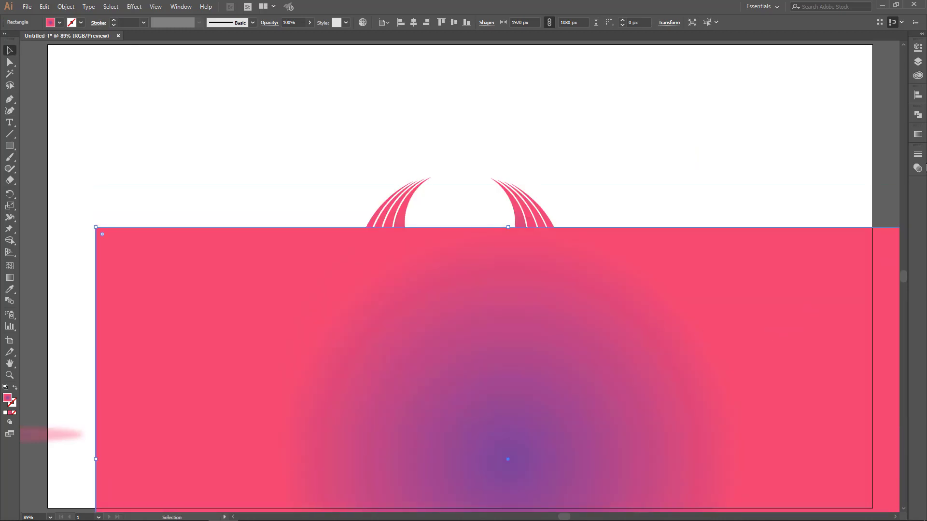
pyautogui.click(918, 100)
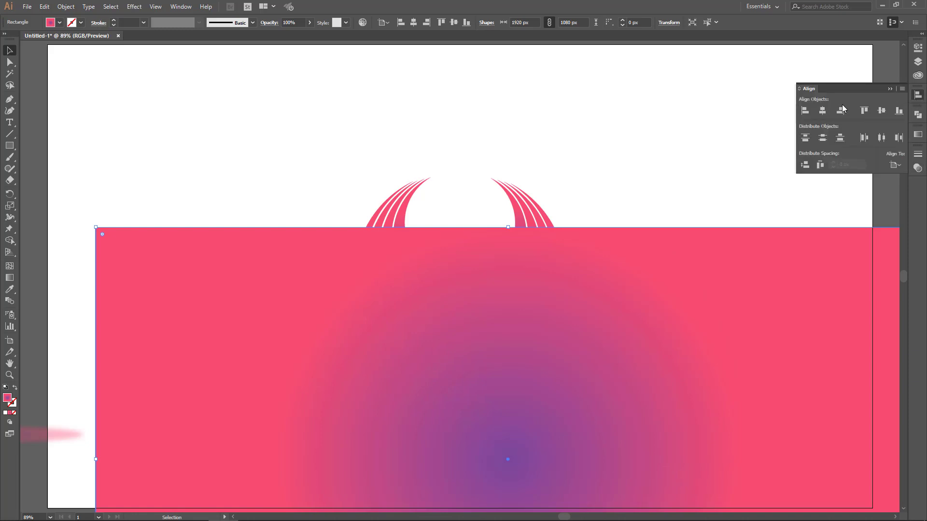
pyautogui.click(822, 110)
pyautogui.click(865, 111)
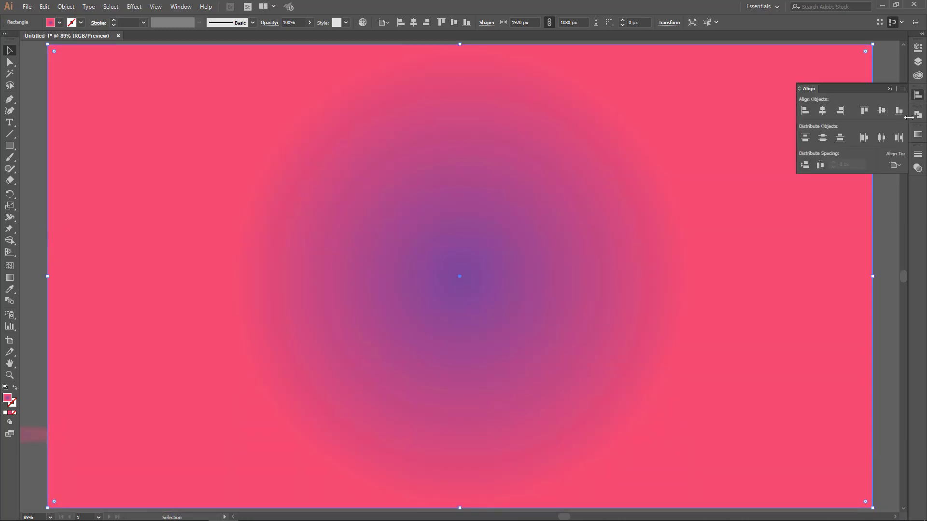
# - Fill the rectangle solid black and send it behind the wing logo
pyautogui.click(59, 22)
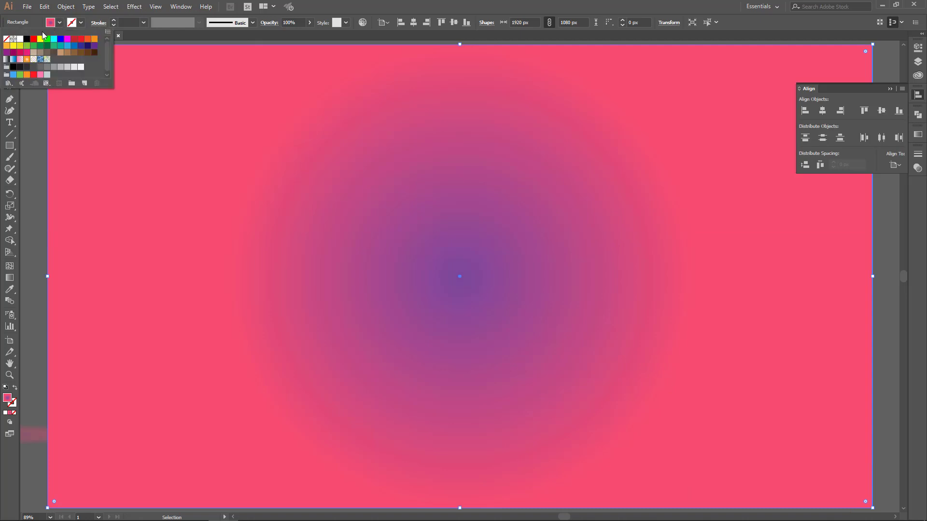
pyautogui.click(27, 40)
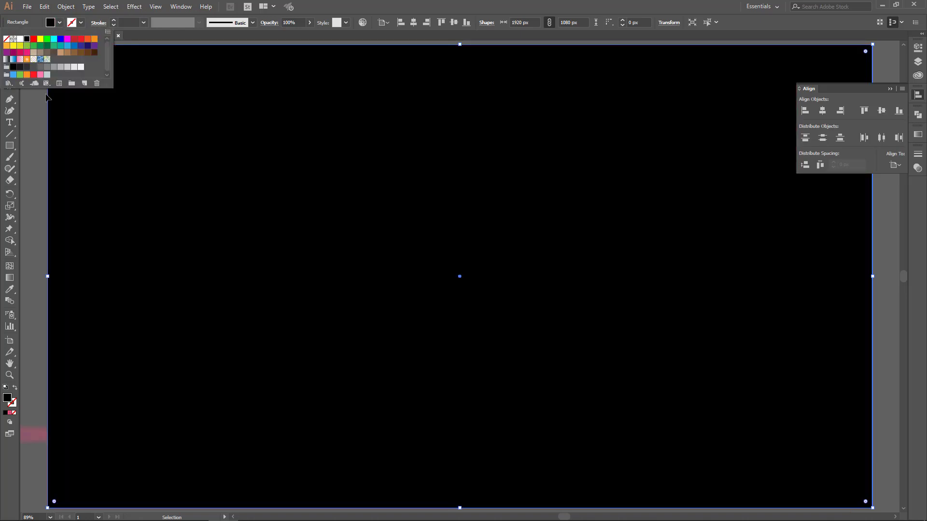
pyautogui.click(882, 89)
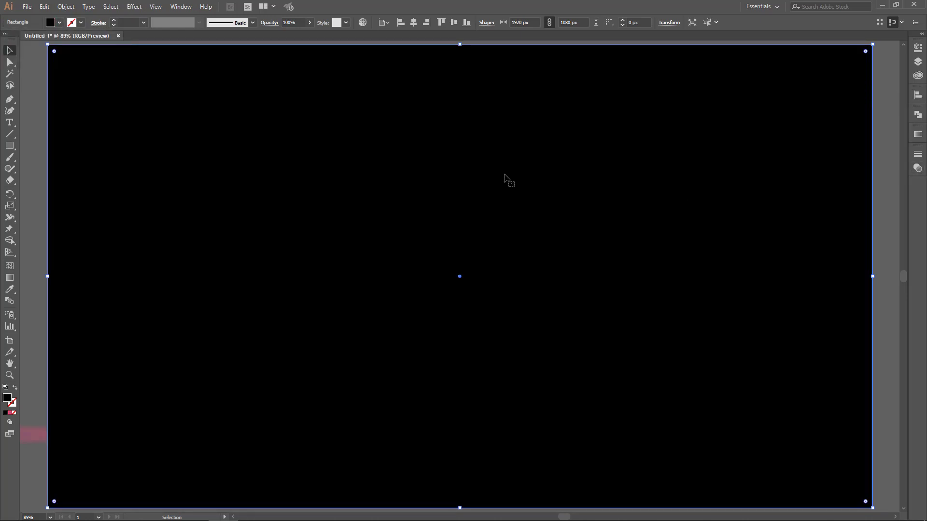
pyautogui.press('ctrl')
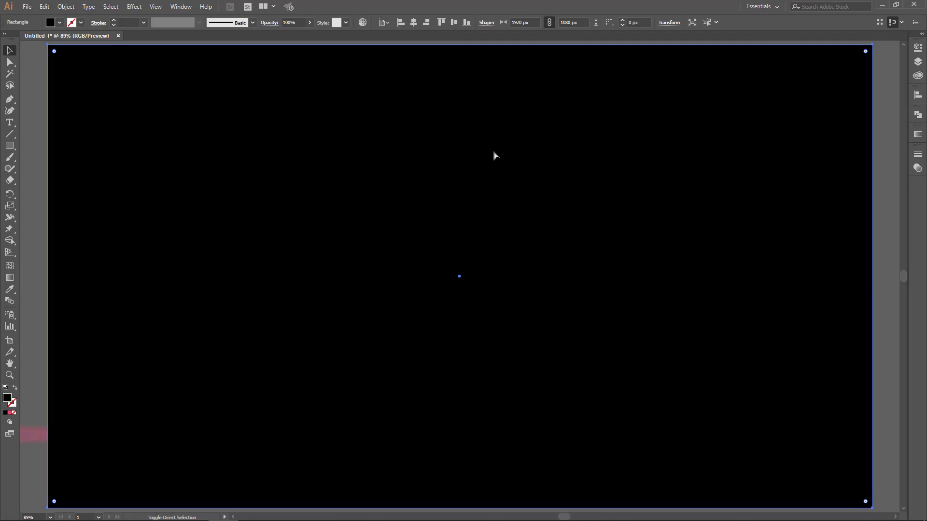
pyautogui.hotkey('ctrl', 'shift', '[')
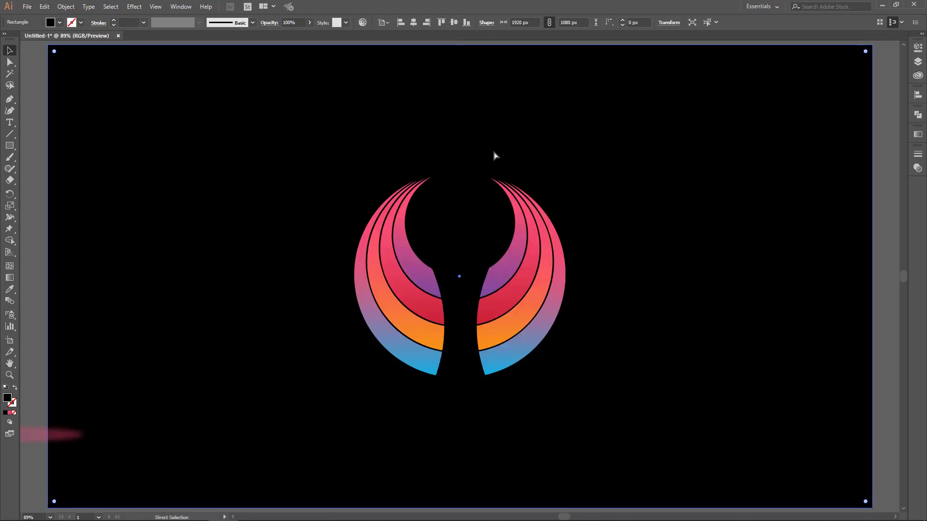
# - Drag the pink ellipse under the wing logo and horizontally centre it on the wings, undoing the trial align
pyautogui.hotkey('ctrl', '-')
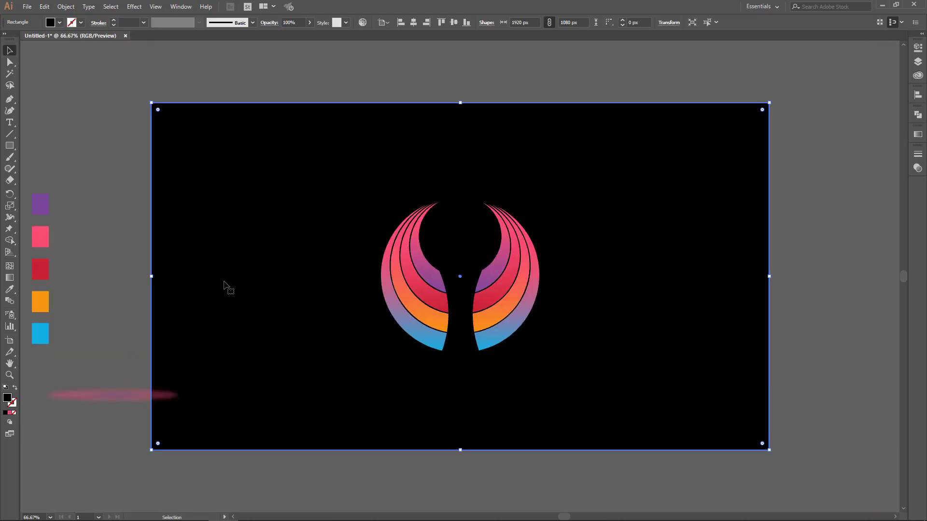
pyautogui.moveTo(148, 397)
pyautogui.mouseDown()
pyautogui.moveTo(445, 403)
pyautogui.moveTo(468, 384)
pyautogui.mouseUp()
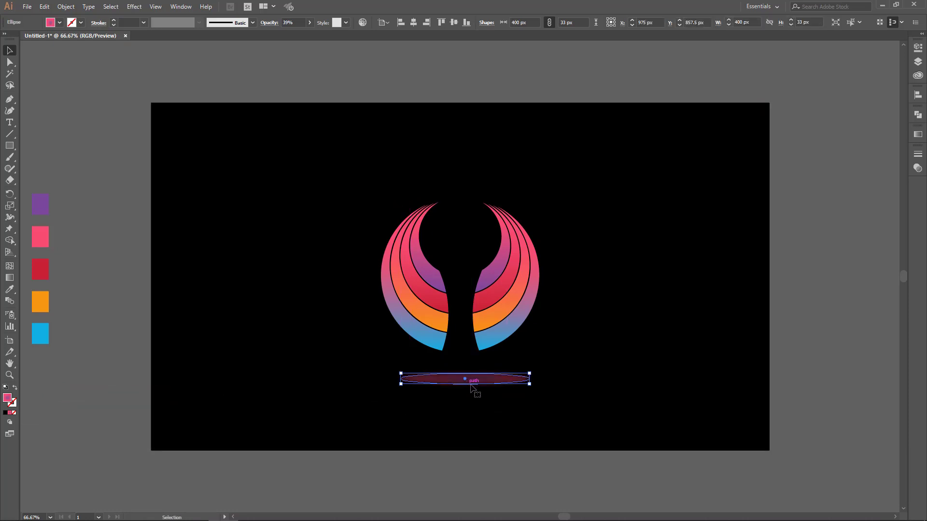
pyautogui.click(526, 325)
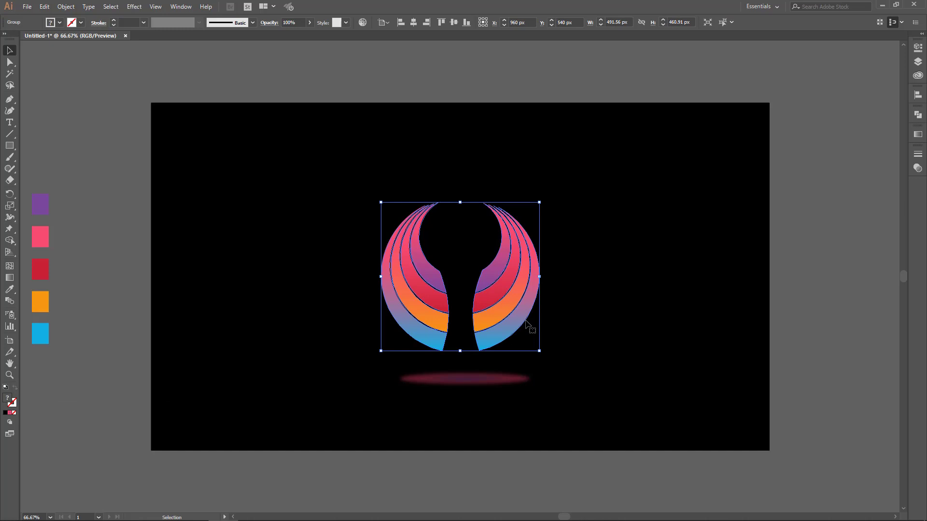
pyautogui.keyDown('shift'); pyautogui.click(501, 380); pyautogui.keyUp('shift')
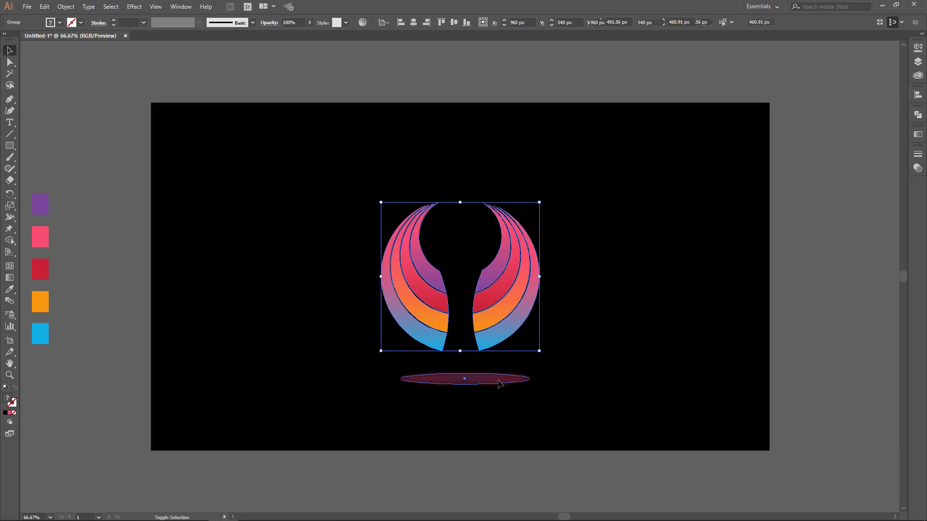
pyautogui.click(918, 95)
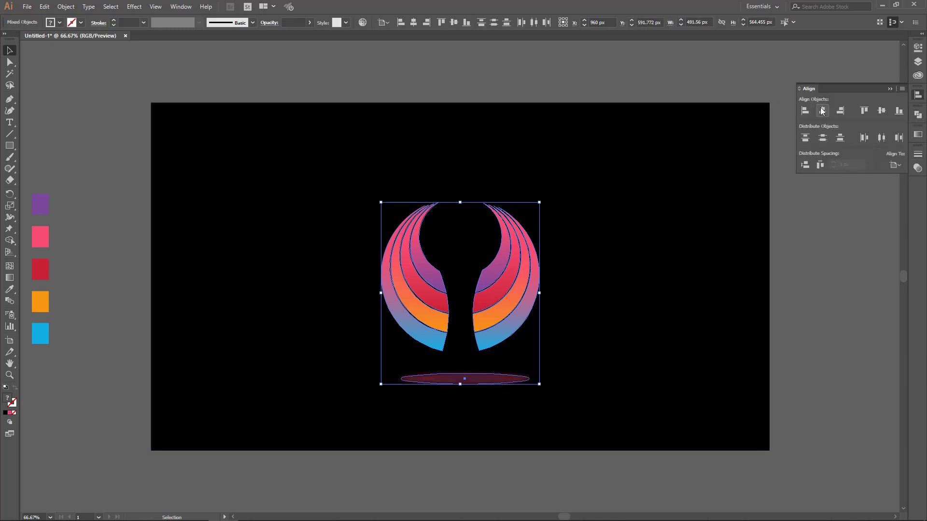
pyautogui.click(882, 111)
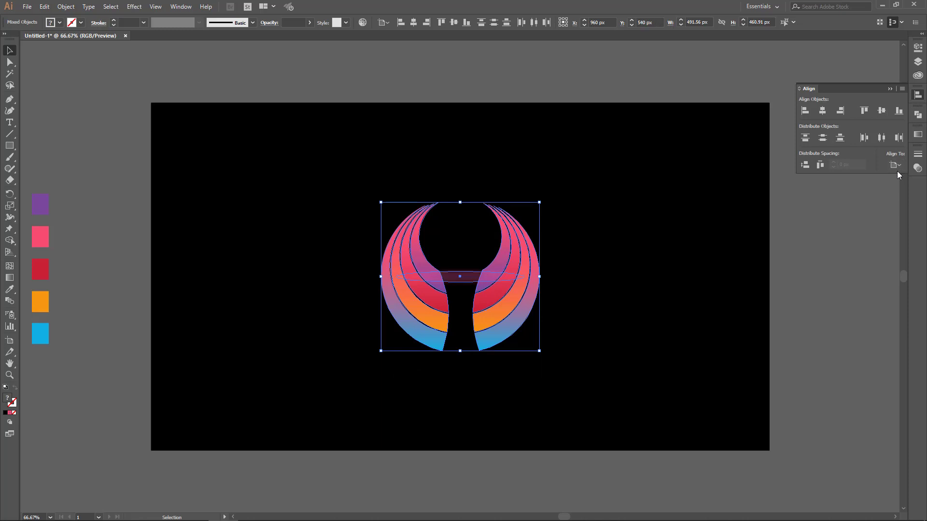
pyautogui.hotkey('ctrl', 'z')
# - Try enlarging the ellipse, undo the resize, and reselect it
pyautogui.click(540, 362)
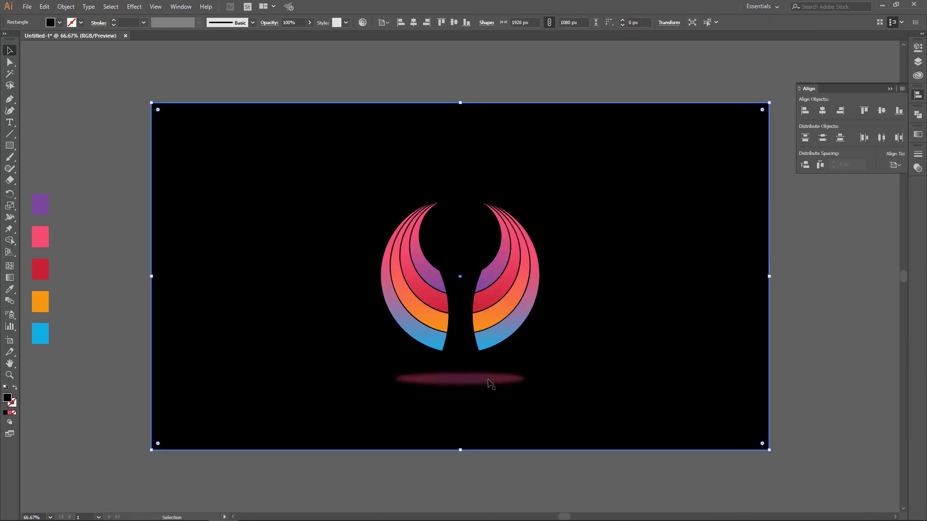
pyautogui.click(507, 384)
pyautogui.moveTo(525, 384); pyautogui.dragTo(577, 414)
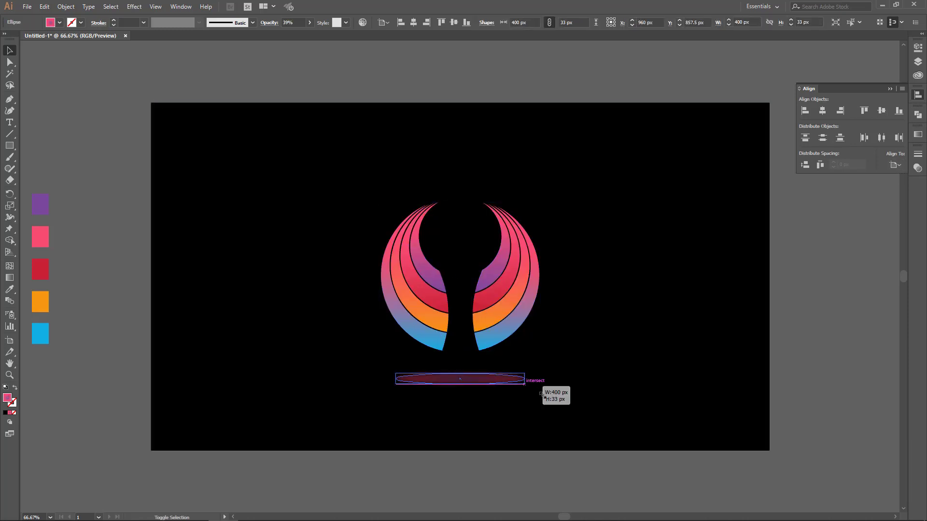
pyautogui.hotkey('ctrl', 'z')
pyautogui.click(580, 413)
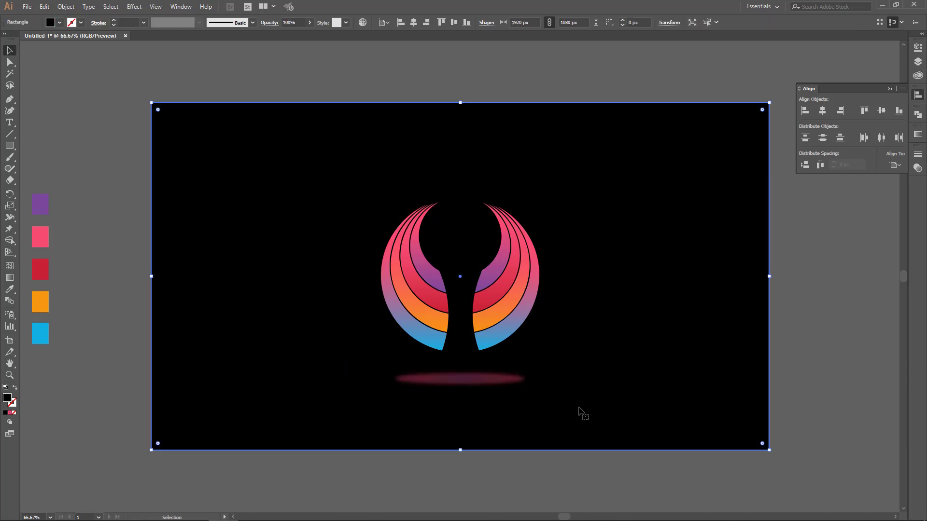
pyautogui.click(477, 380)
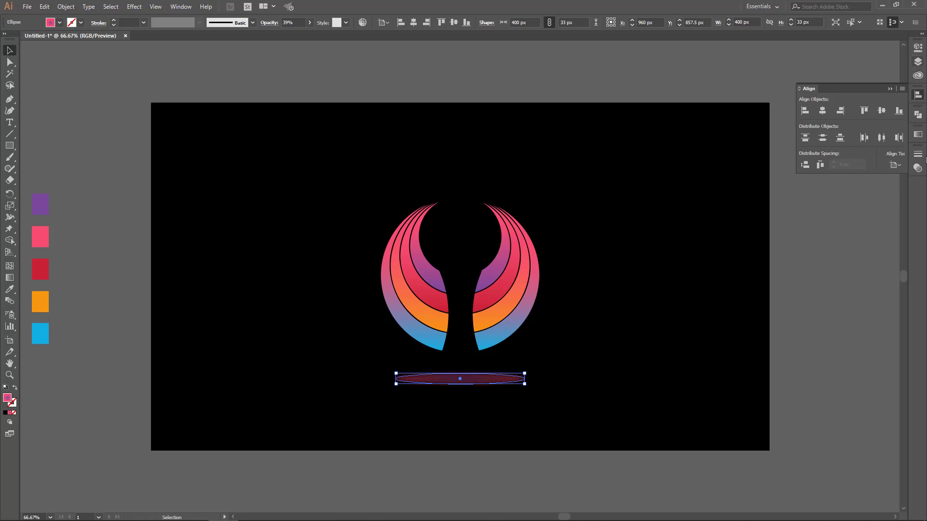
# - Lower the pink ellipse's opacity to 13%
pyautogui.click(919, 169)
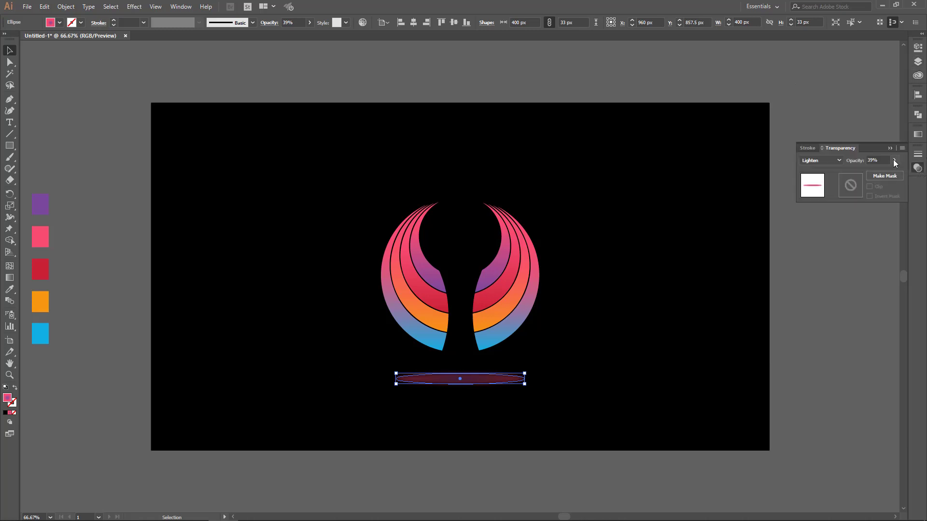
pyautogui.moveTo(864, 174); pyautogui.dragTo(861, 174)
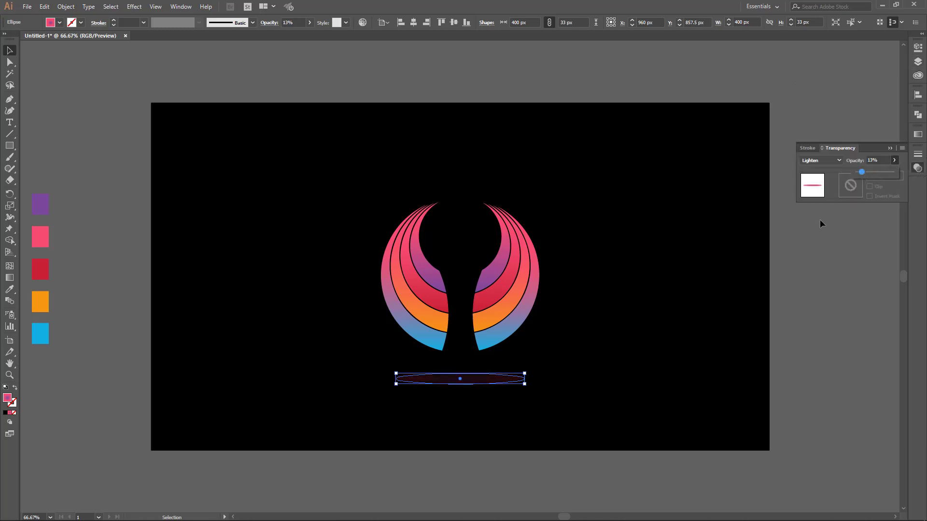
pyautogui.click(695, 333)
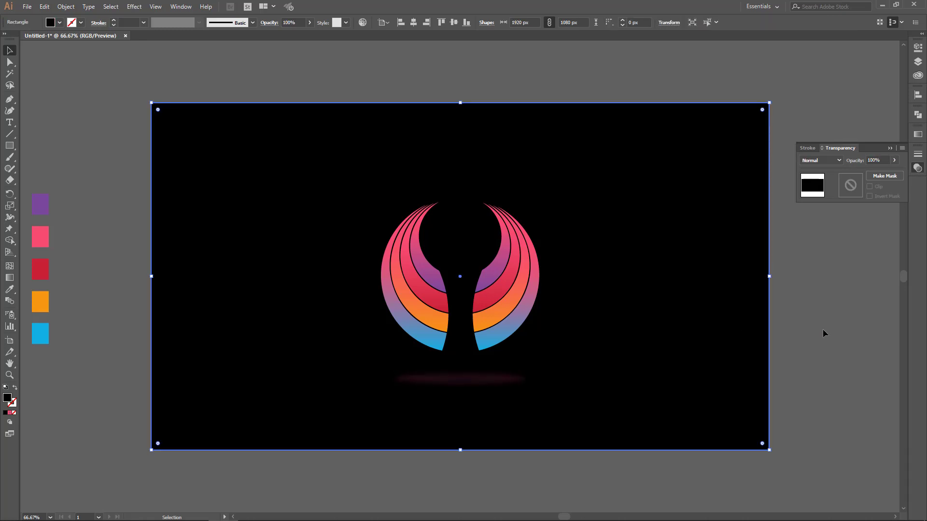
pyautogui.click(489, 379)
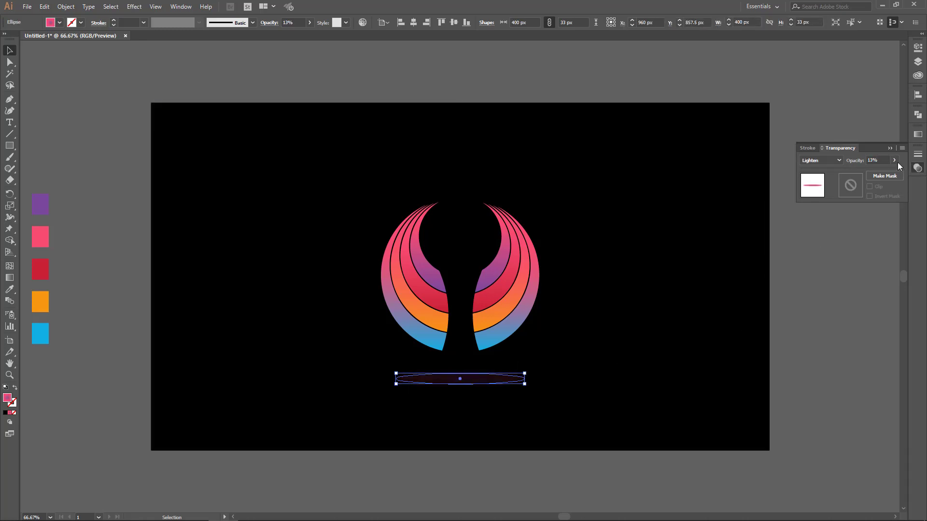
# - Add a 15.1 px Gaussian Blur to the faint ellipse
pyautogui.click(155, 6)
pyautogui.click(134, 7)
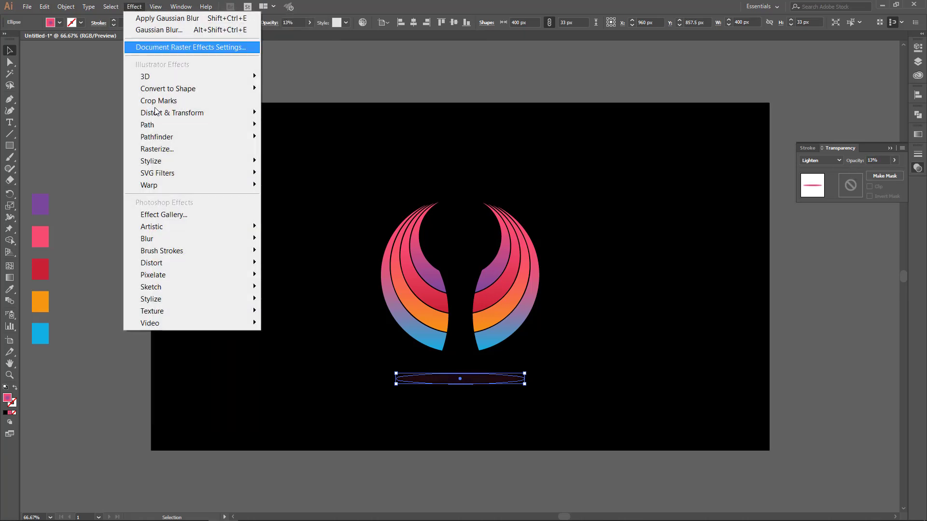
pyautogui.click(151, 29)
pyautogui.moveTo(476, 231); pyautogui.dragTo(704, 109)
pyautogui.click(719, 163)
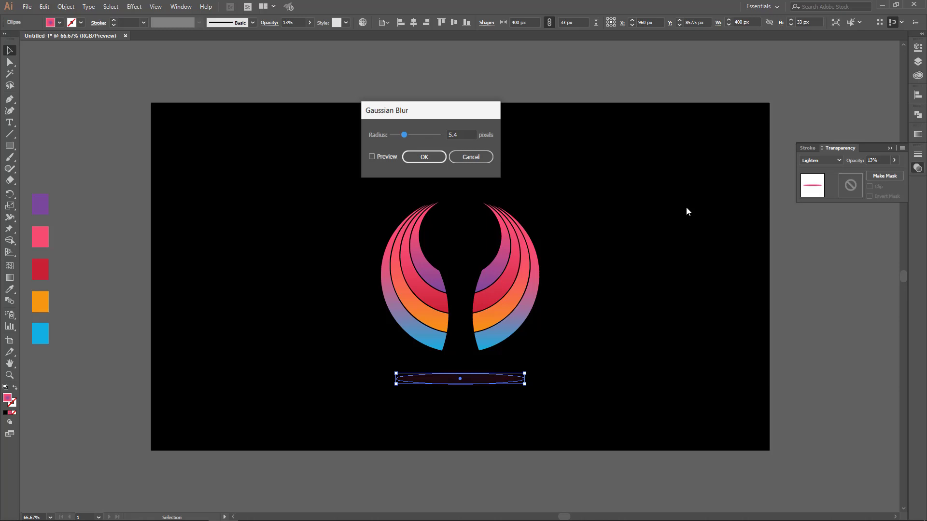
pyautogui.click(416, 136)
pyautogui.click(424, 157)
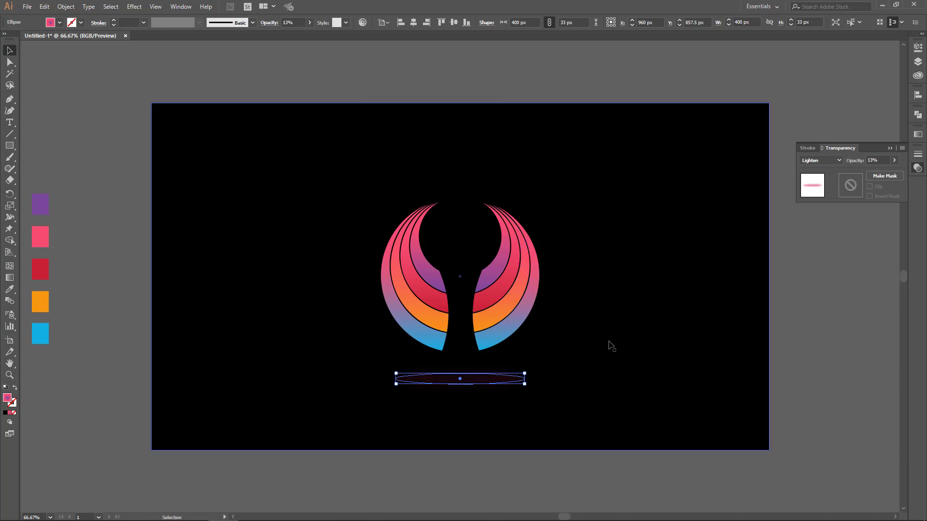
pyautogui.click(615, 317)
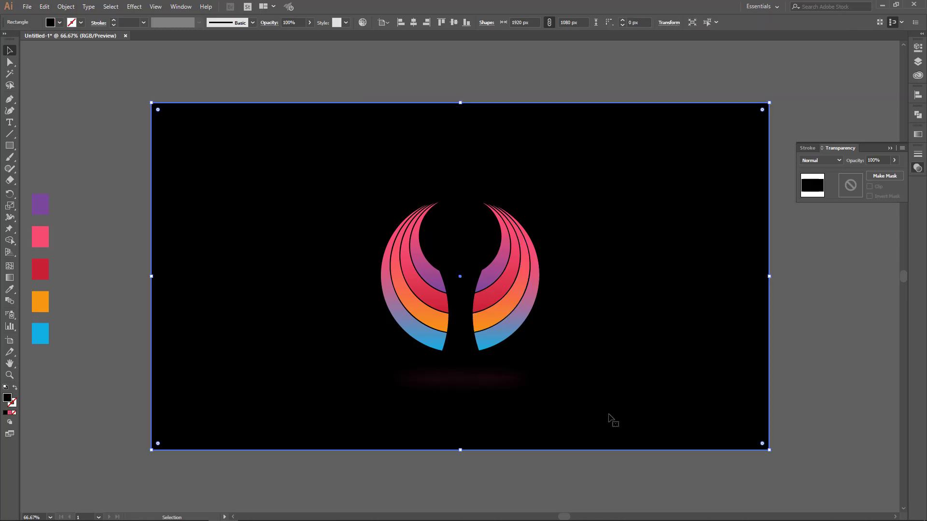
# - Nudge the blurred shadow ellipse up with Shift+Up to Y 830.5 px, just beneath the wings
pyautogui.click(474, 384)
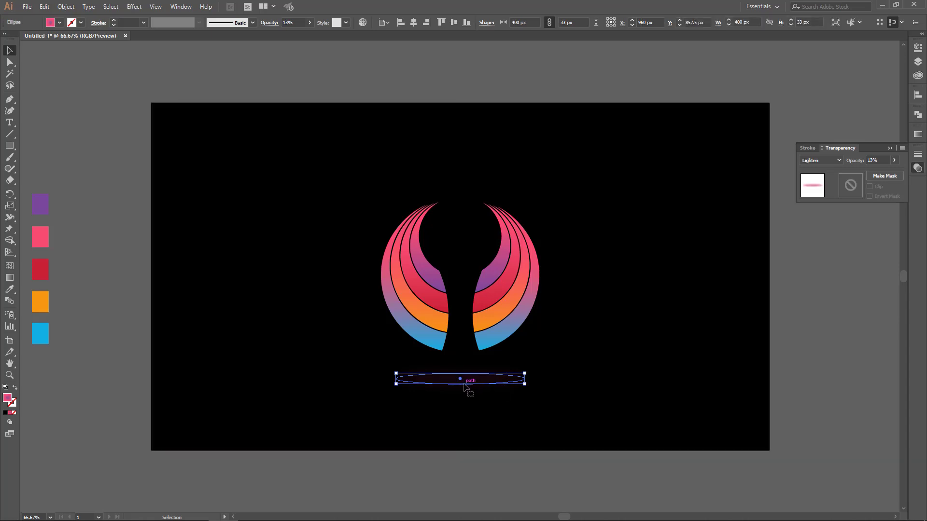
pyautogui.click(363, 357)
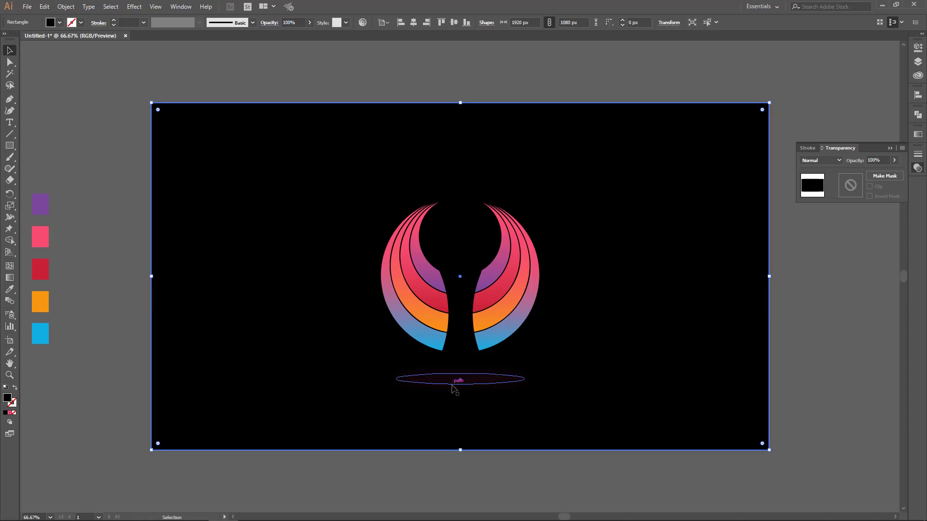
pyautogui.click(470, 385)
pyautogui.moveTo(462, 386); pyautogui.dragTo(462, 393)
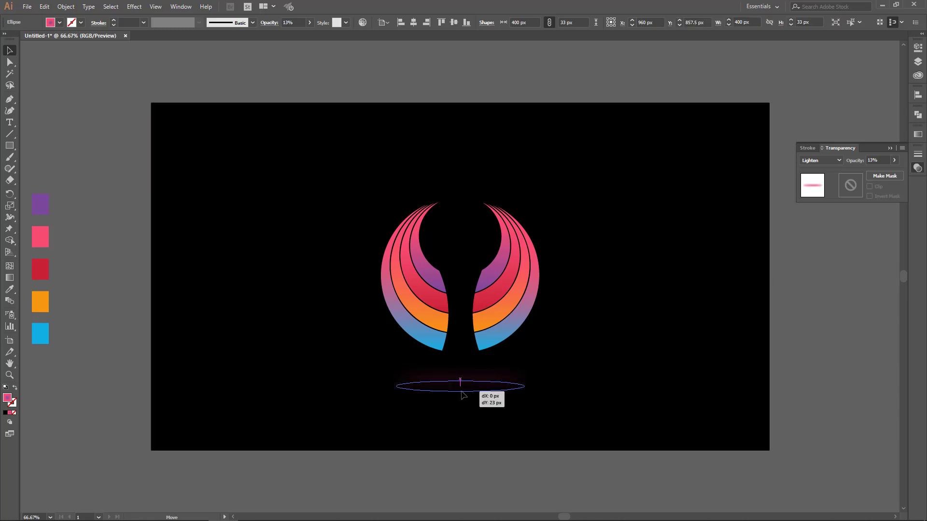
pyautogui.hotkey('shift', 'Up')
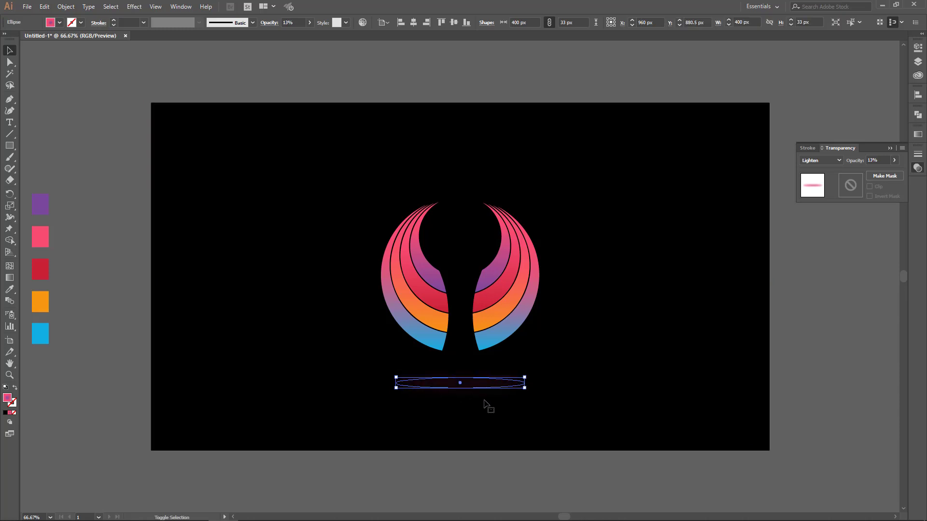
pyautogui.hotkey('shift', 'Up')
pyautogui.hotkey('shift', 'Up')
pyautogui.hotkey('shift', 'Up')
pyautogui.hotkey('shift', 'Up')
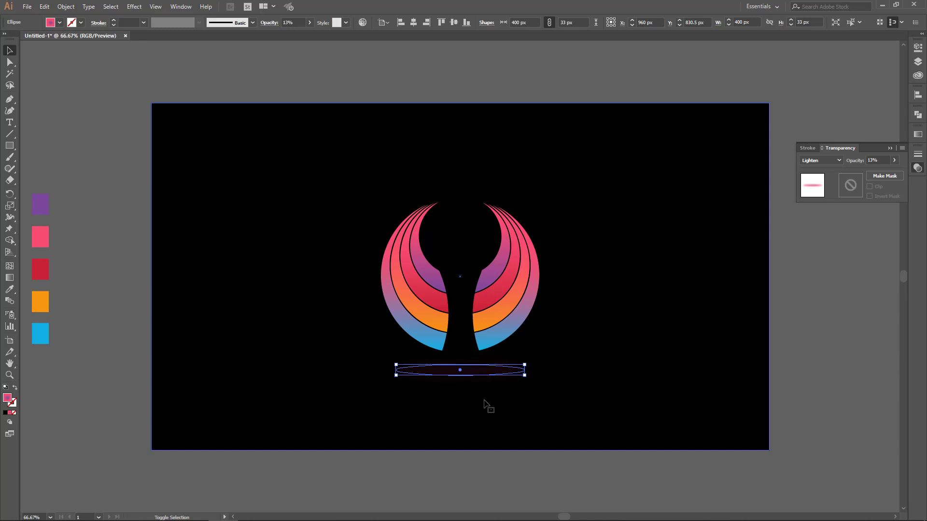
pyautogui.hotkey('shift', 'Up')
pyautogui.click(582, 347)
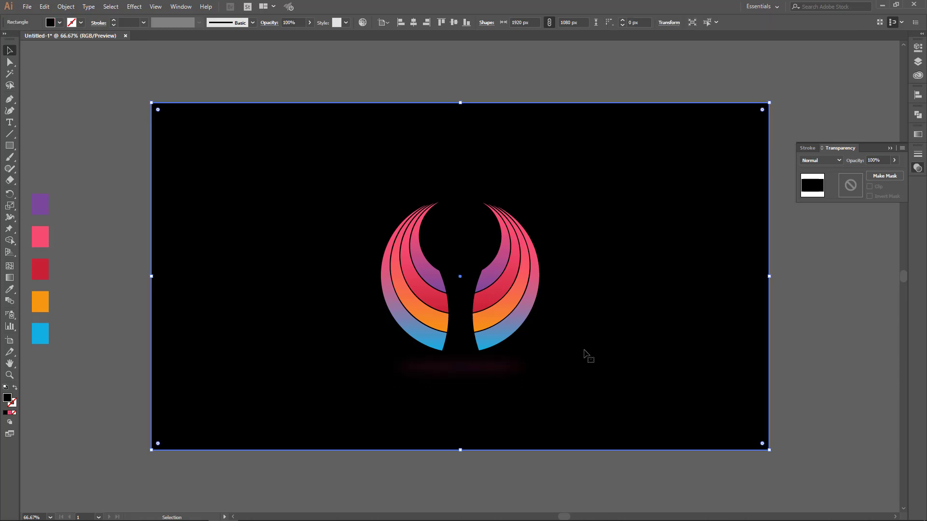
pyautogui.press('a')
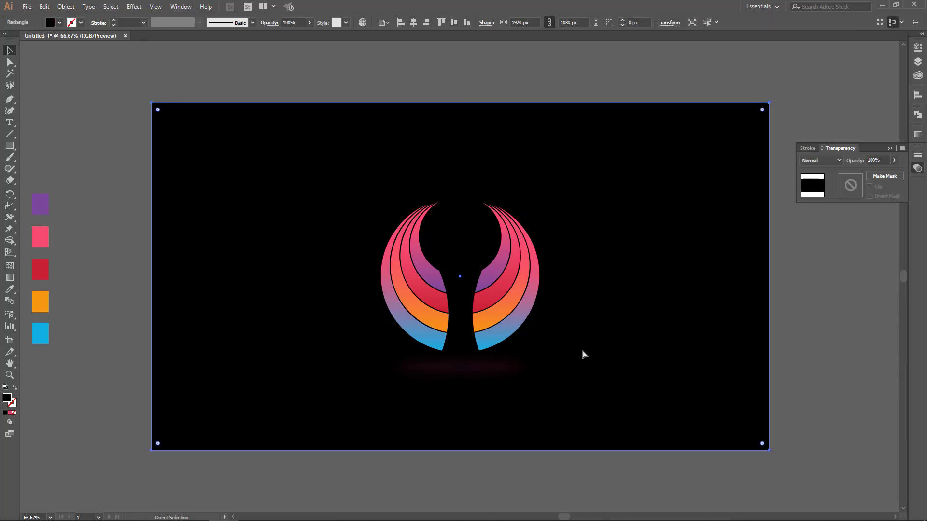